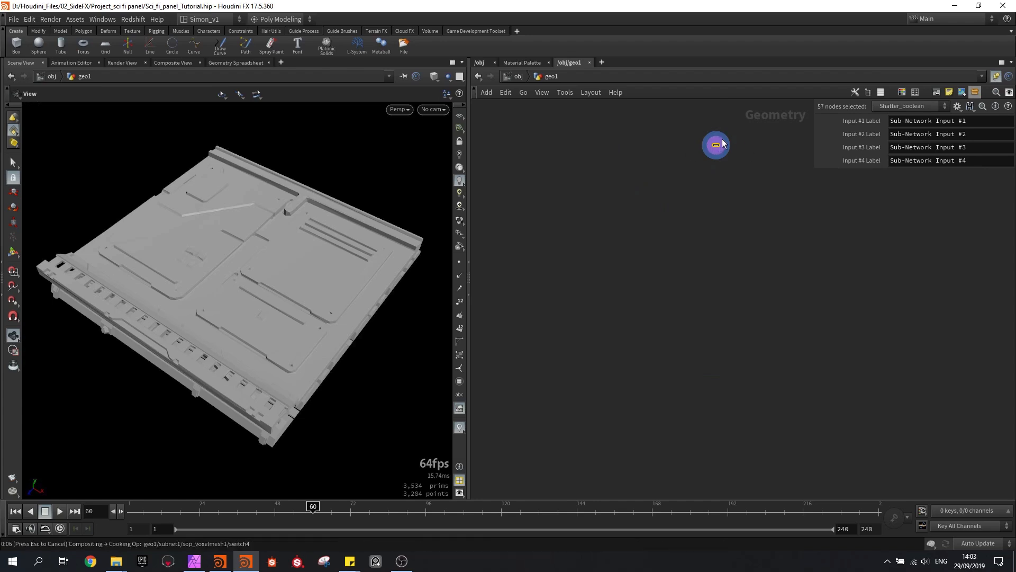
Create a digital asset from the subnet1 node with the operator name SCi_fi_Panel_generator
drag(722, 144, 671, 148)
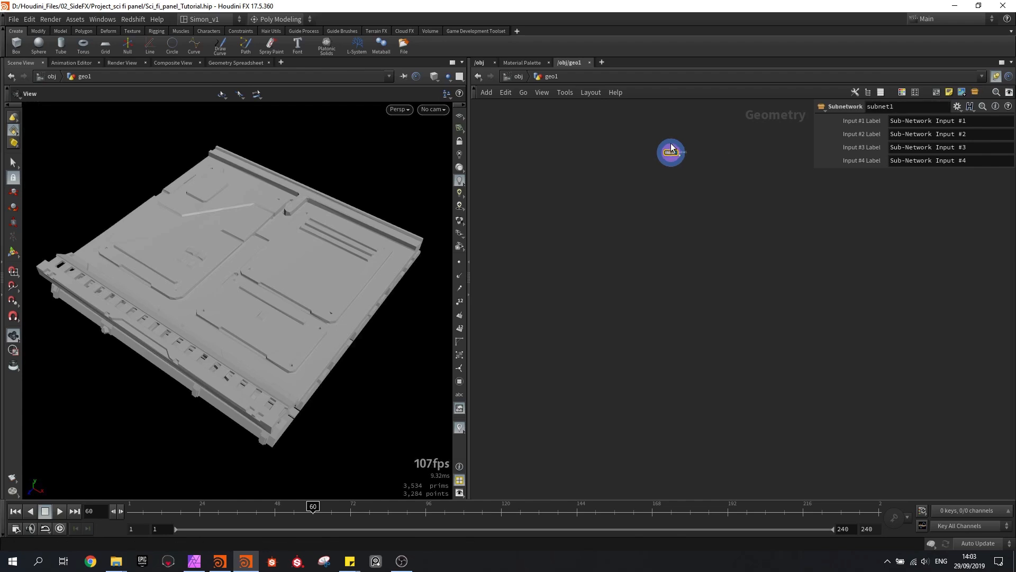
key(h)
scroll(799, 323, up, 5)
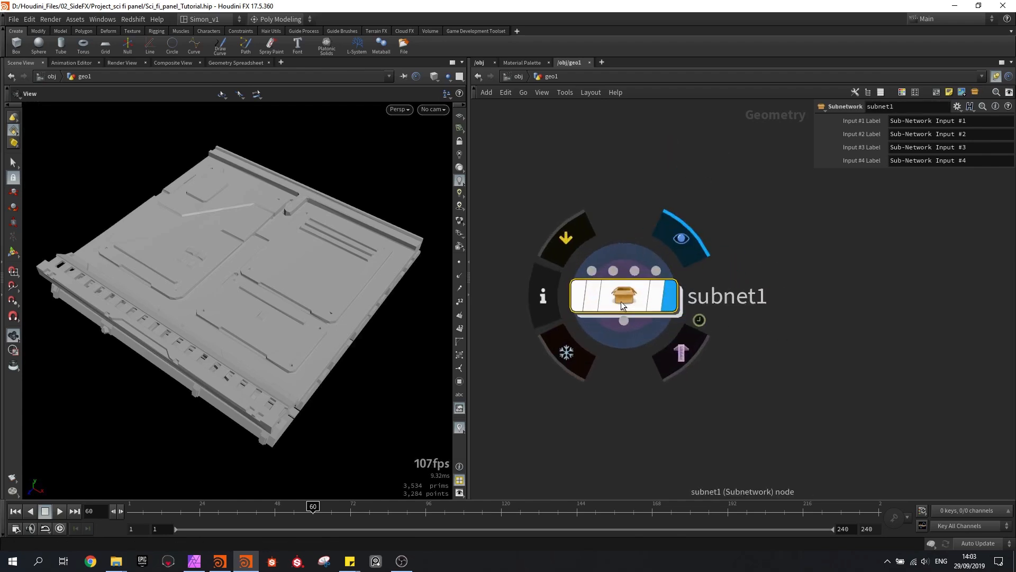
right_click(621, 300)
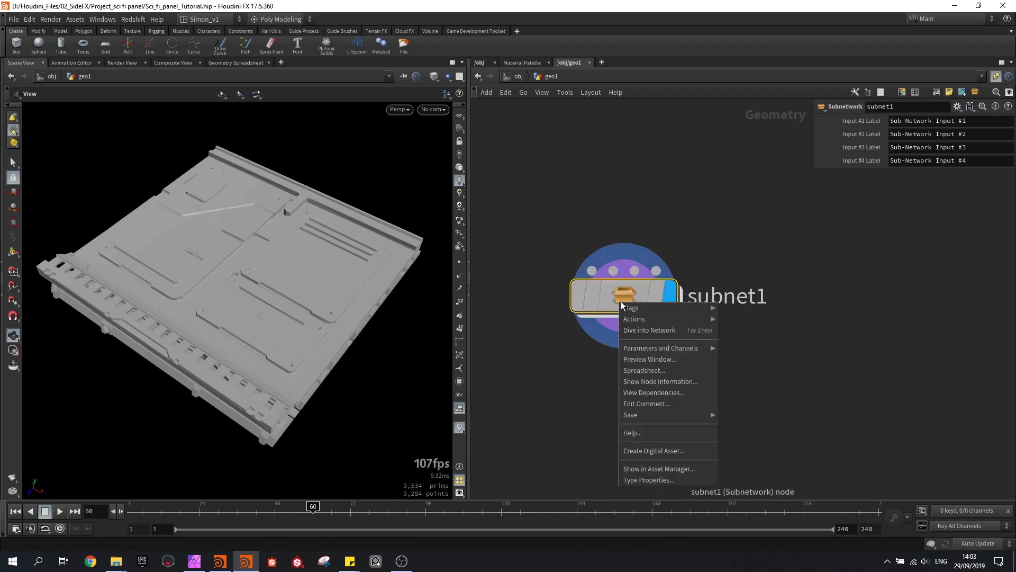
click(655, 448)
drag(668, 414, 513, 416)
text(SCi_)
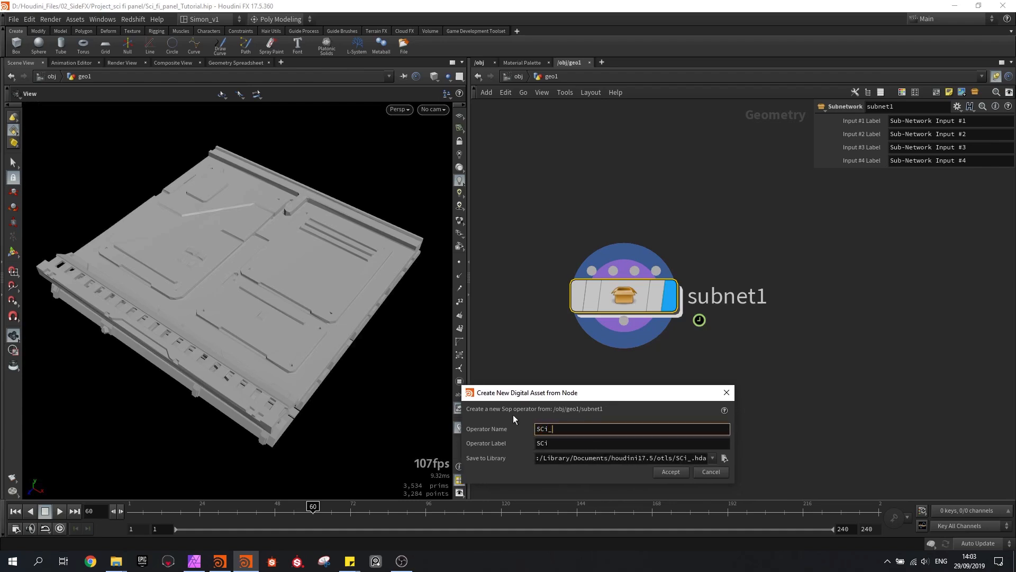
text(fi_Pa)
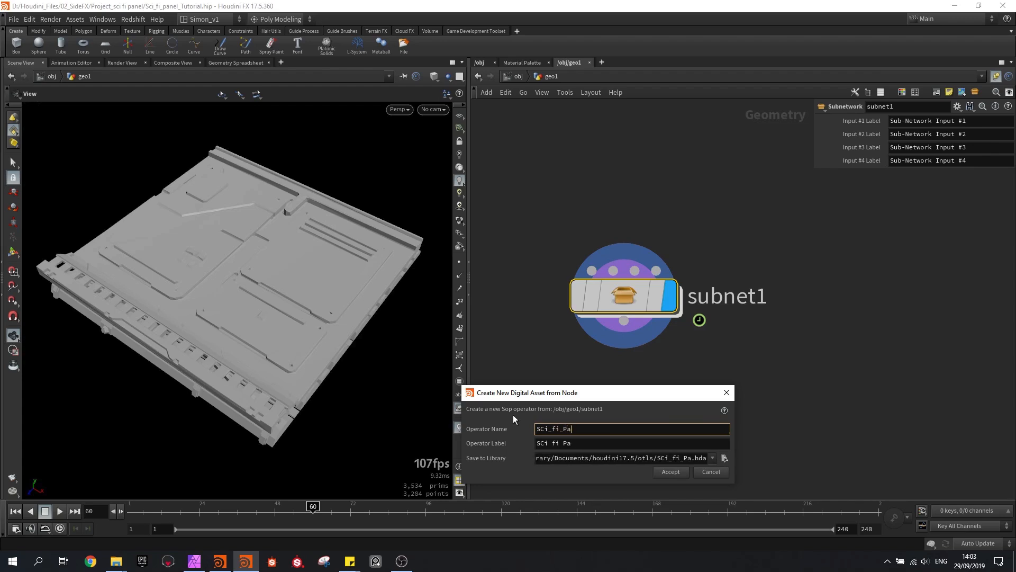
text(nel_generator)
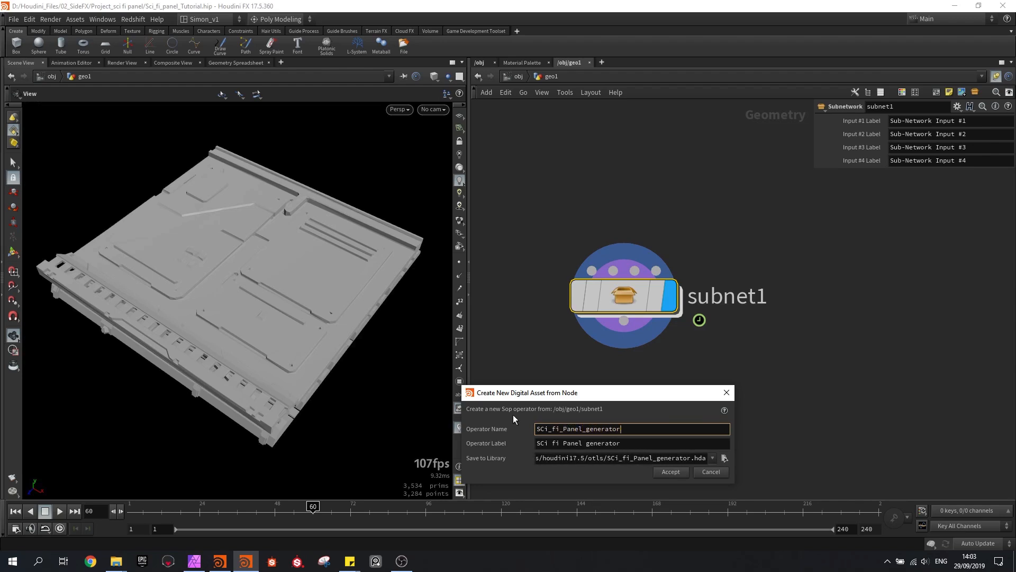
key(Return)
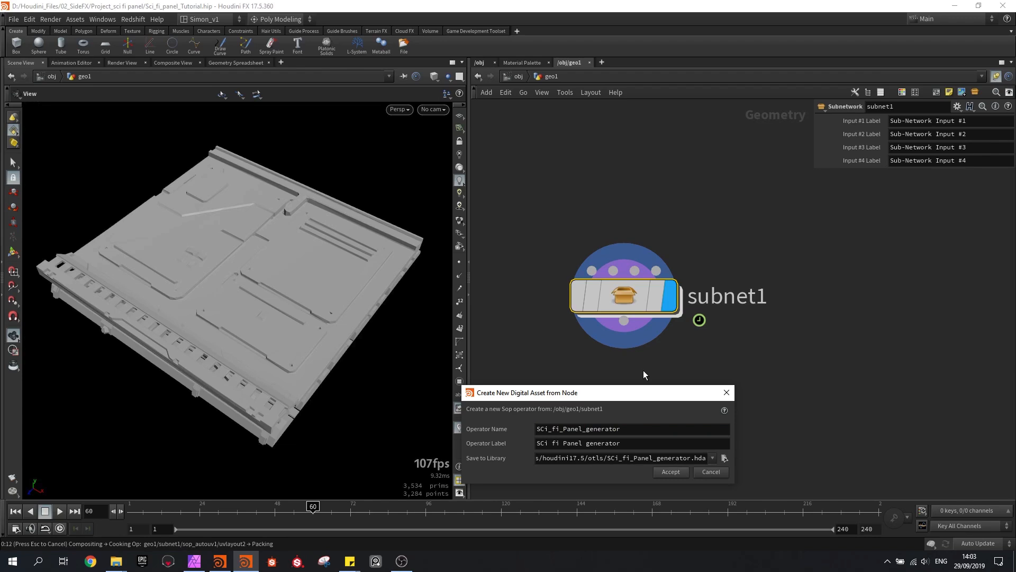
Show the asset's parameter definitions and enter the subnet1 network with the properties window kept open
drag(529, 146, 230, 66)
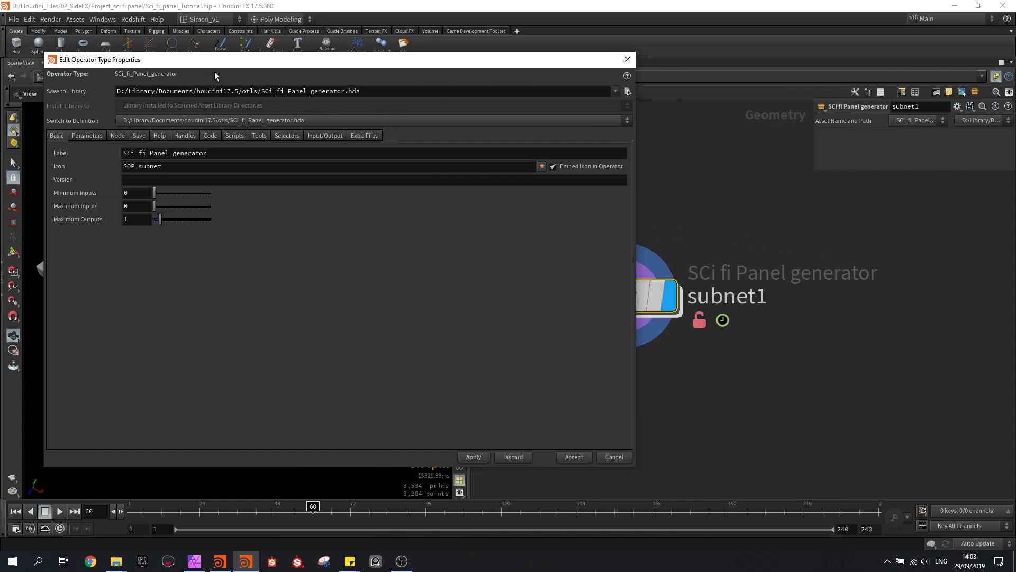
click(86, 136)
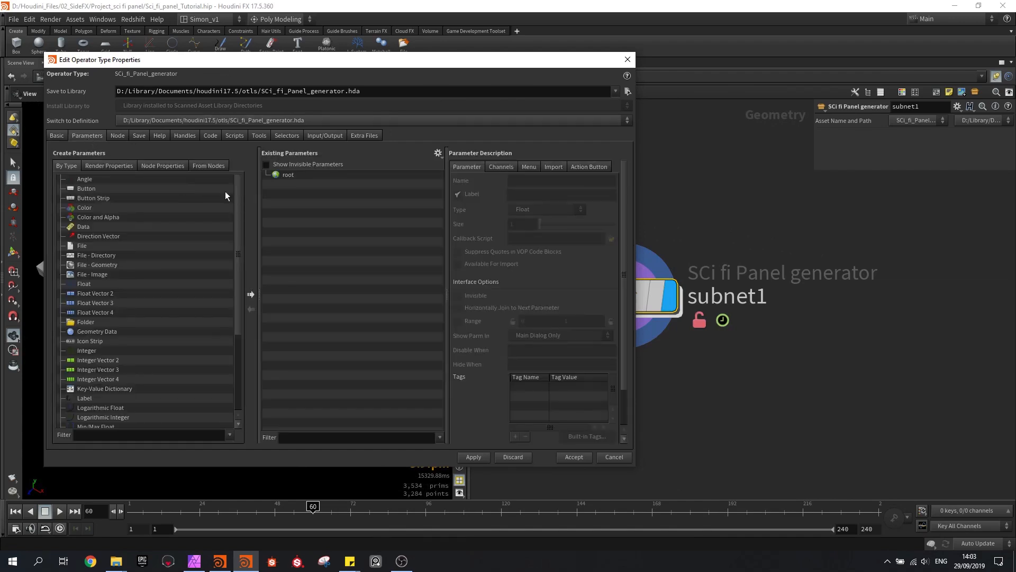
drag(277, 63, 254, 52)
middle_drag(732, 254, 864, 255)
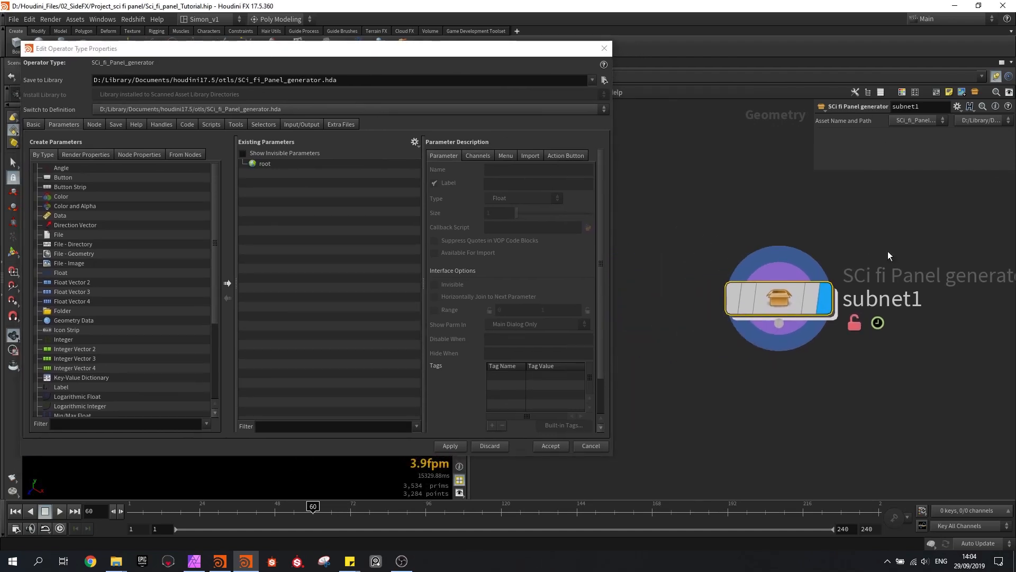
double_click(776, 298)
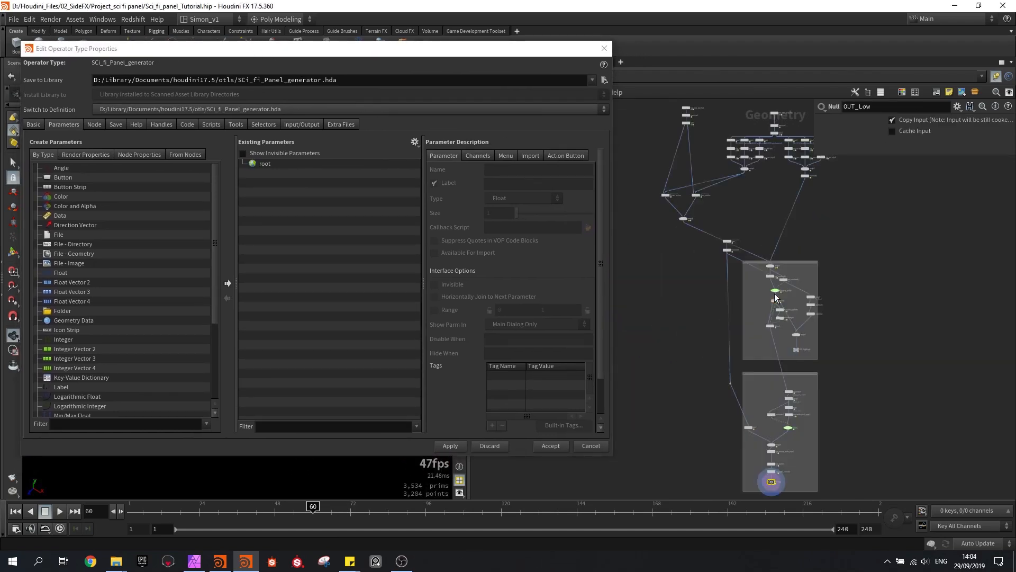
Examine the node network inside subnet1, from the source branches at the start to the high-poly and low-poly sections
scroll(806, 245, up, 2)
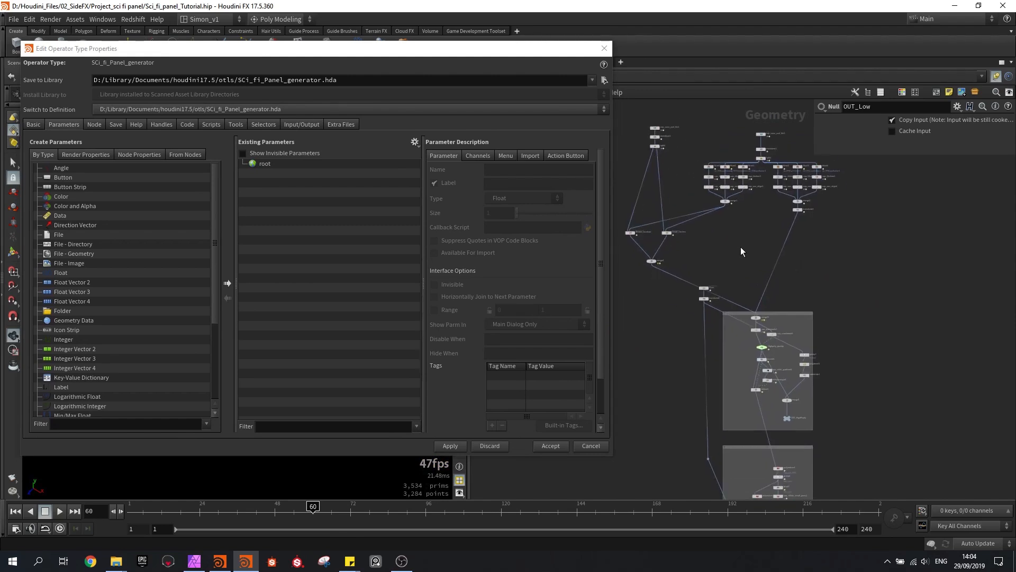
scroll(741, 246, up, 2)
middle_drag(741, 246, 737, 220)
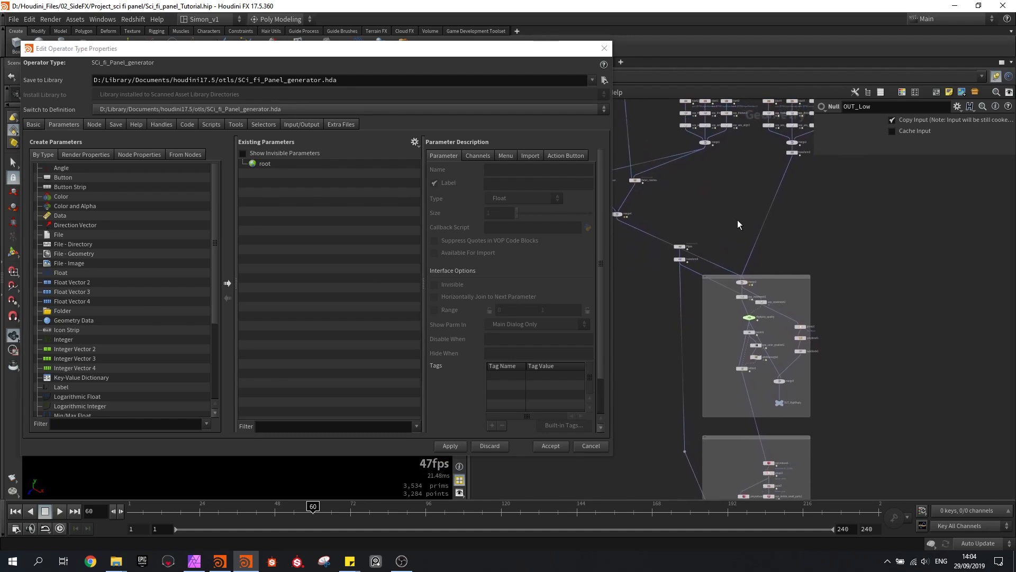
middle_drag(810, 257, 772, 217)
scroll(772, 217, down, 1)
middle_drag(801, 299, 770, 246)
scroll(770, 248, down, 1)
scroll(735, 285, up, 4)
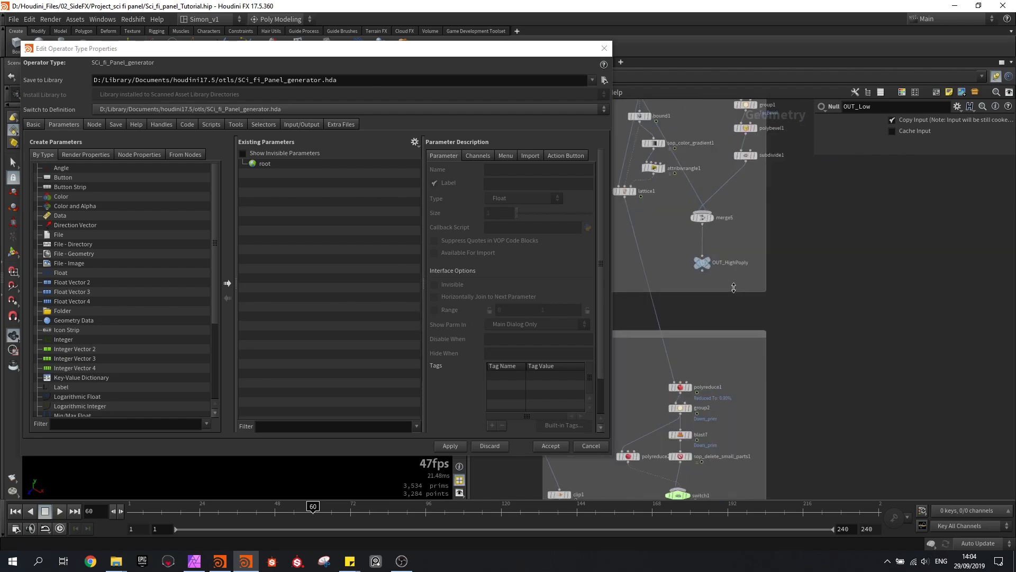
middle_drag(774, 375, 777, 417)
scroll(748, 249, down, 2)
scroll(654, 436, up, 2)
scroll(688, 403, down, 3)
middle_drag(725, 177, 756, 292)
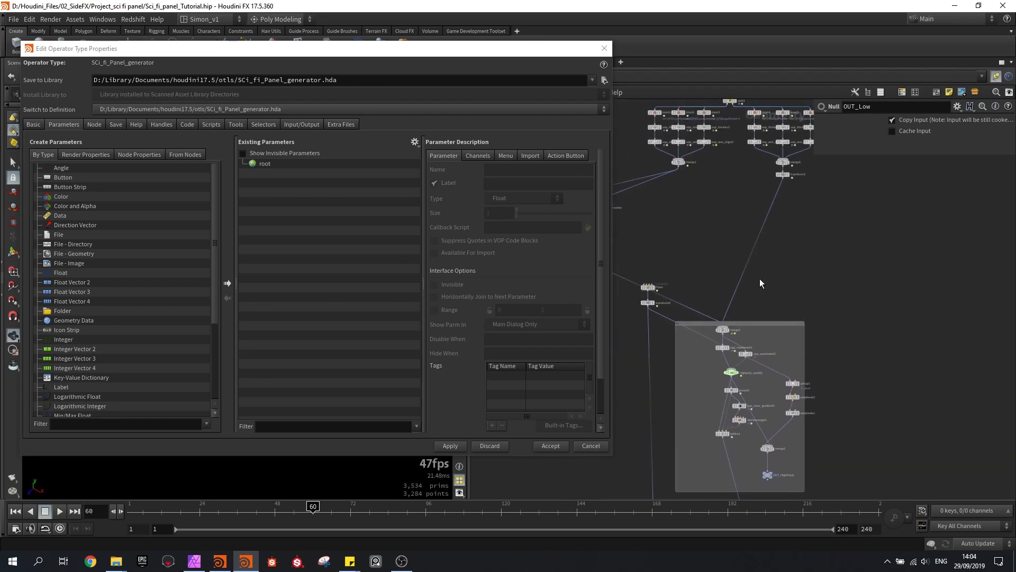
middle_drag(782, 218, 803, 295)
scroll(753, 179, up, 2)
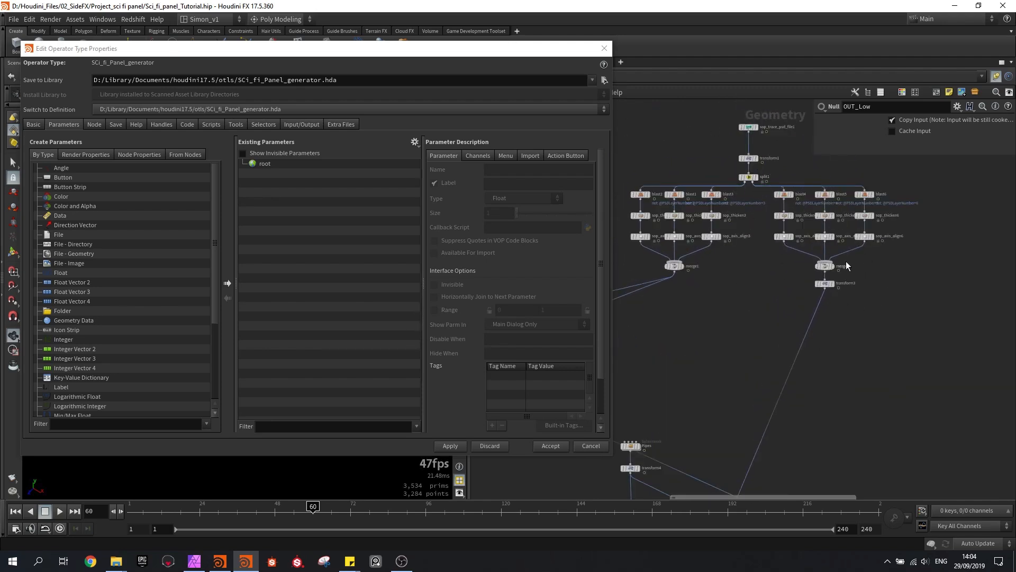
Switch the network's connection wires from straight to curved
middle_drag(766, 324, 783, 217)
scroll(791, 238, down, 1)
key(shift+s)
mouse_move(781, 264)
middle_down()
mouse_move(762, 199)
mouse_move(771, 253)
mouse_move(801, 259)
middle_up()
scroll(772, 207, down, 2)
scroll(805, 274, up, 1)
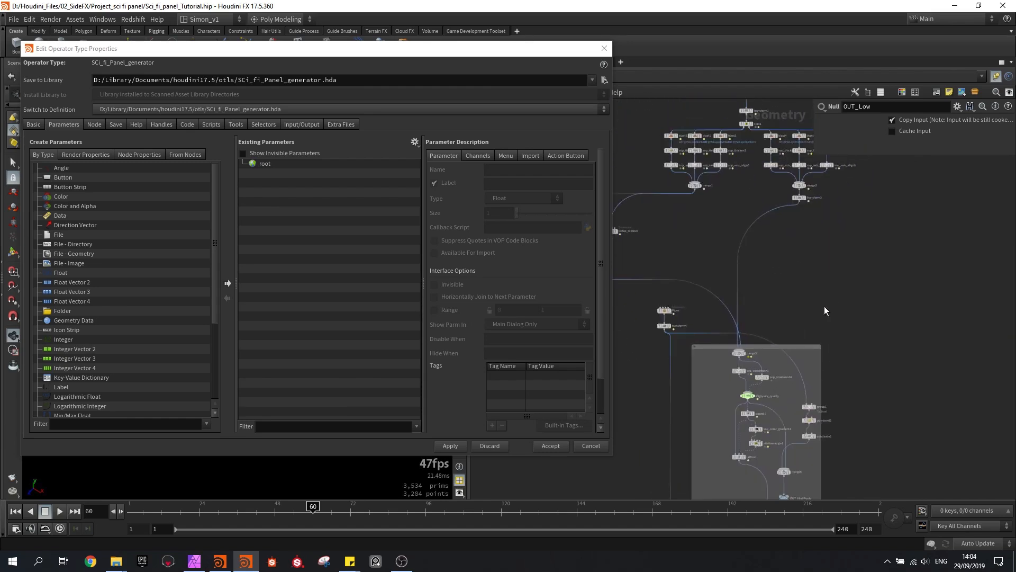
Examine the network branches, including the Shatter_boolean, Detail_meshes and Pipes subnetworks and the merges they feed
middle_drag(829, 319, 807, 210)
mouse_move(824, 416)
middle_down()
mouse_move(800, 326)
mouse_move(767, 300)
mouse_move(778, 297)
middle_up()
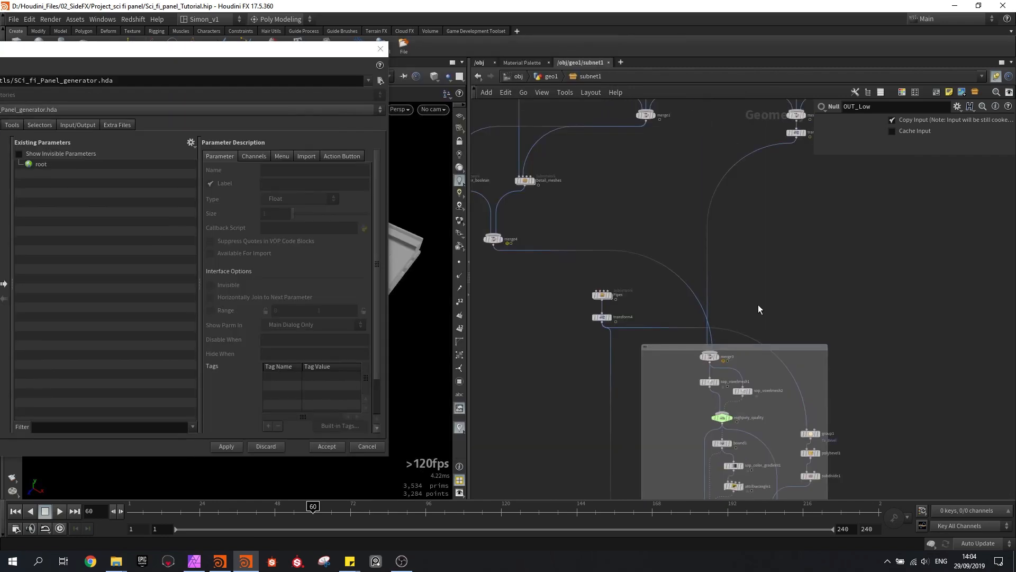
middle_drag(758, 305, 739, 237)
mouse_move(688, 293)
drag(688, 293, 683, 223)
scroll(716, 179, down, 2)
middle_drag(716, 178, 717, 288)
scroll(717, 293, down, 2)
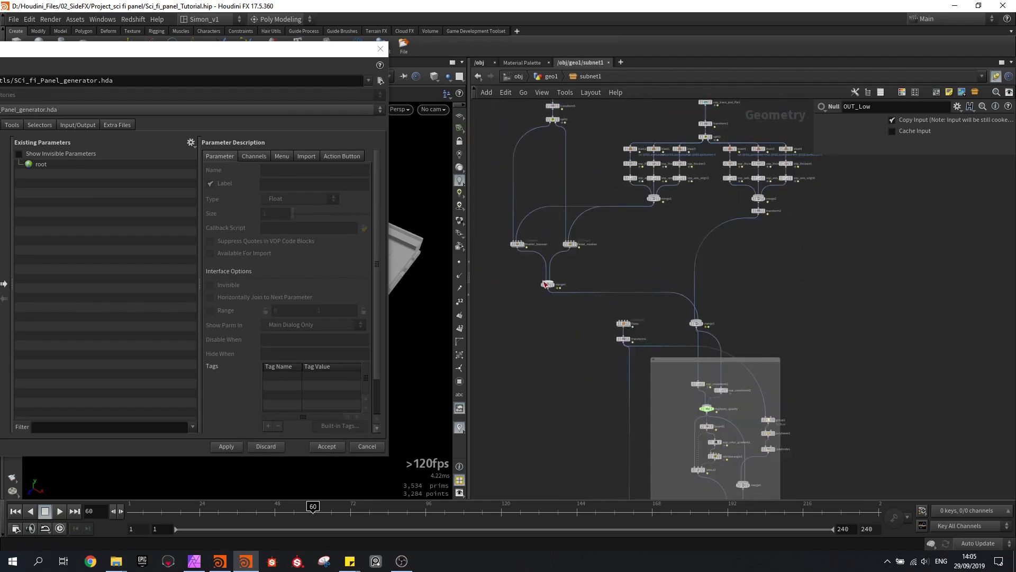
scroll(522, 240, up, 5)
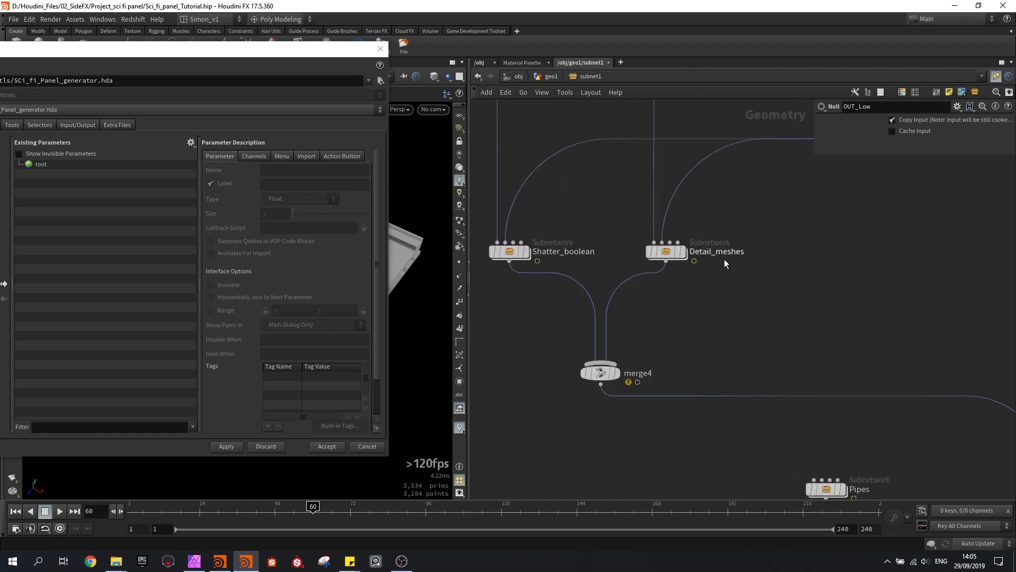
middle_drag(831, 335, 708, 173)
scroll(708, 173, down, 2)
middle_drag(755, 226, 606, 199)
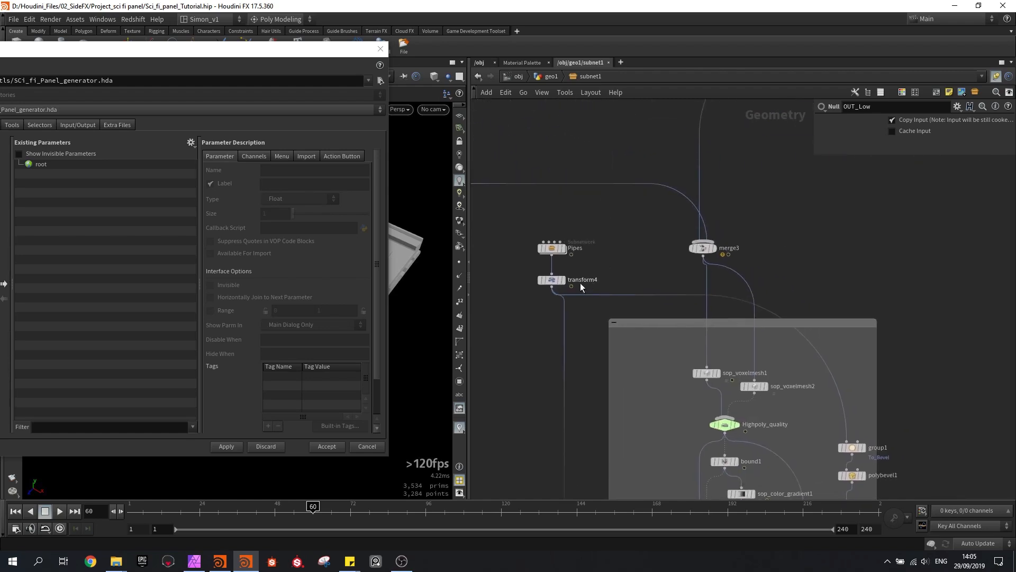
Add a Merge node beside the high-poly network box, combine merge3 and transform4 in it, and display its result
middle_drag(882, 273, 834, 269)
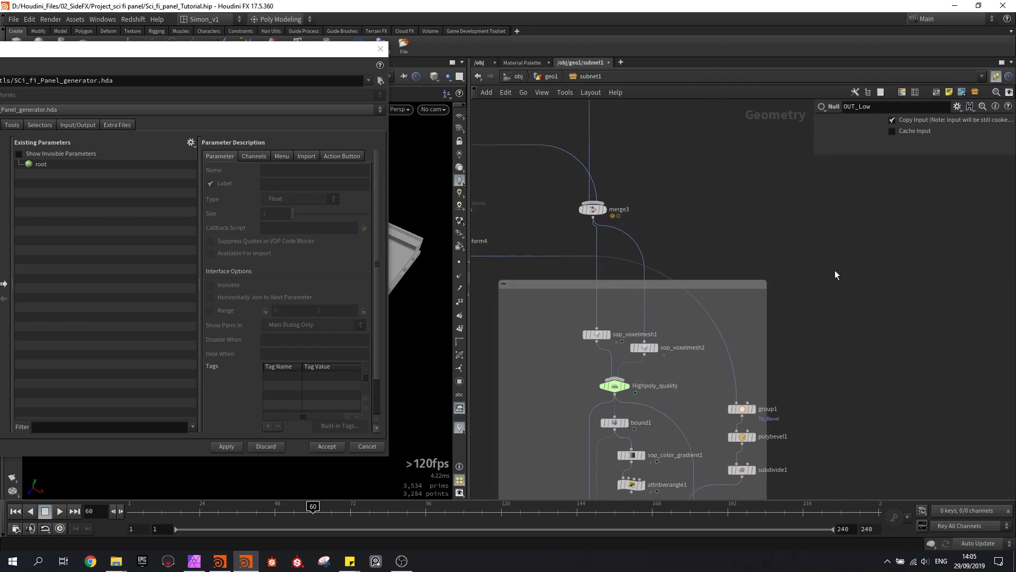
key(Tab)
text(merge)
key(Return)
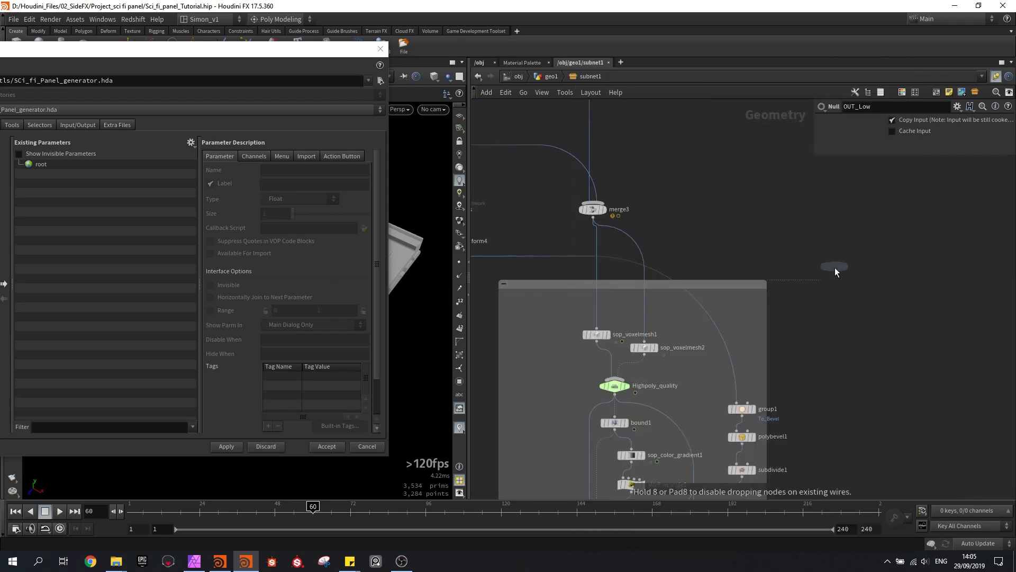
click(831, 283)
scroll(831, 280, down, 1)
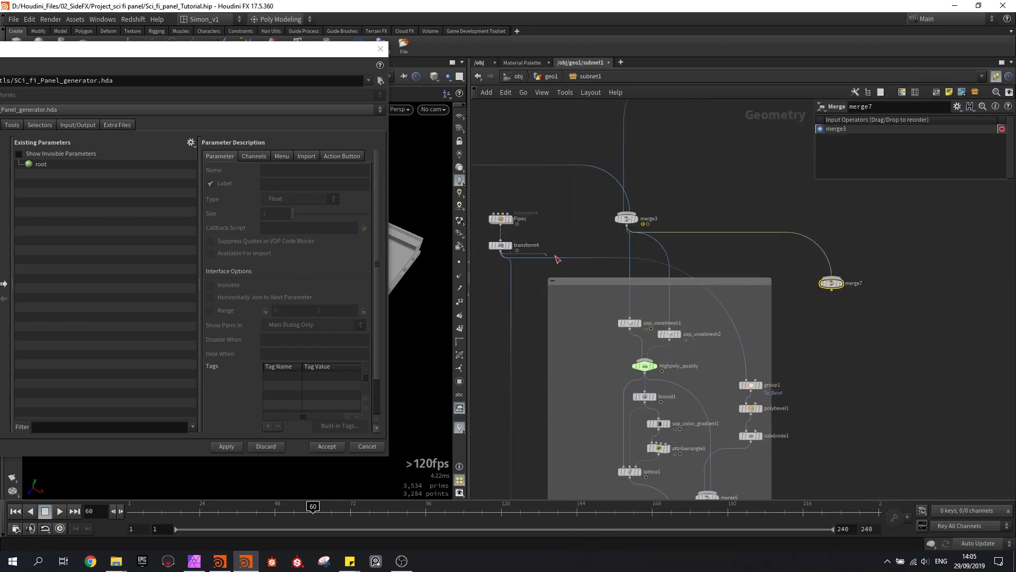
drag(517, 250, 831, 278)
scroll(836, 281, up, 4)
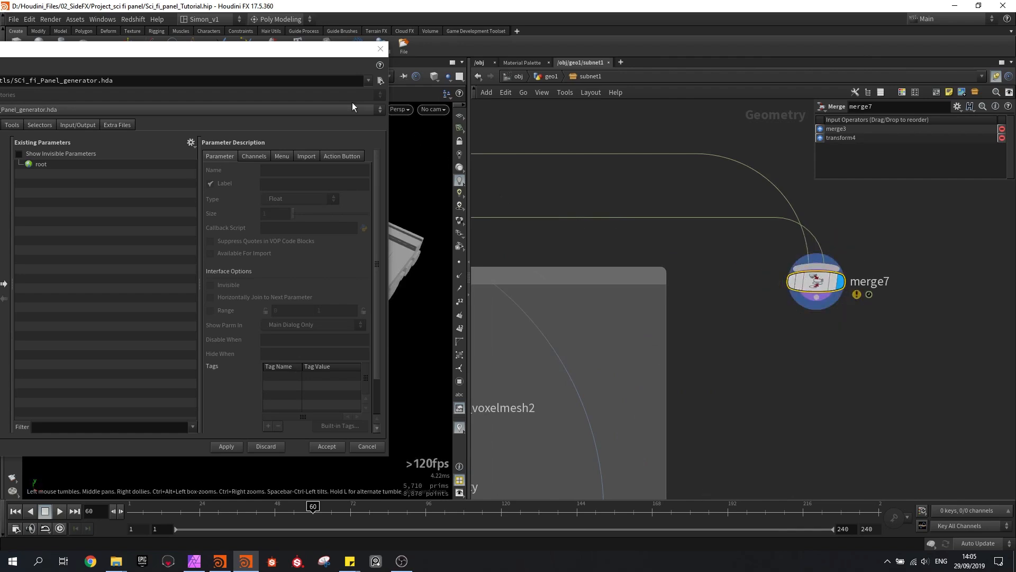
Close the operator type properties and inspect the merged panel model in wireframe and shaded display
click(380, 49)
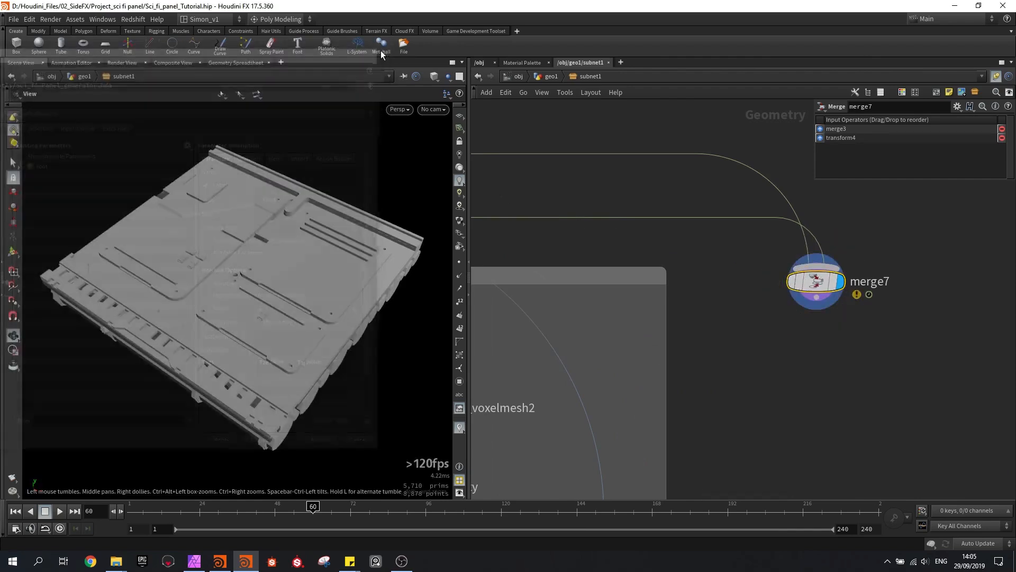
mouse_move(335, 326)
mouse_down()
mouse_move(313, 297)
mouse_move(261, 275)
mouse_move(236, 315)
mouse_move(284, 262)
mouse_move(297, 283)
mouse_move(276, 273)
mouse_up()
key(w)
mouse_move(183, 263)
mouse_down()
mouse_move(224, 206)
mouse_move(217, 177)
mouse_move(273, 299)
mouse_move(227, 261)
mouse_up()
key(w)
scroll(227, 265, up, 10)
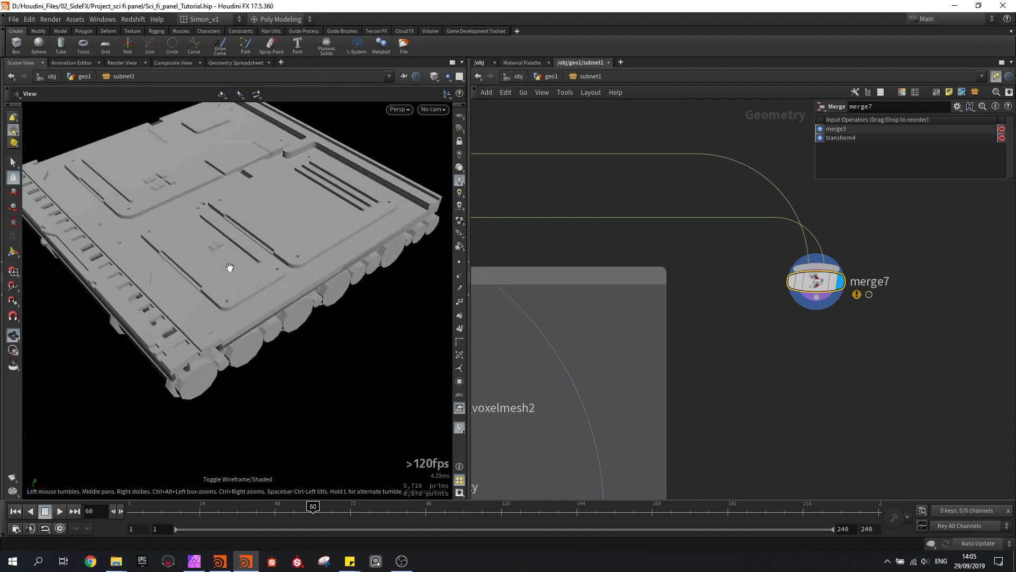
mouse_move(220, 292)
mouse_down()
mouse_move(222, 272)
mouse_move(231, 297)
mouse_up()
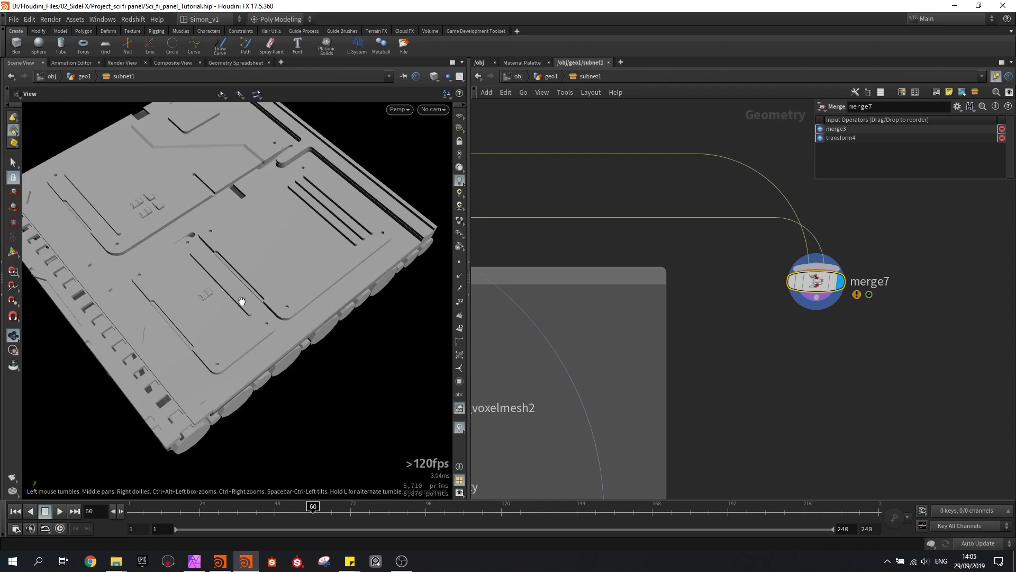
scroll(629, 313, down, 5)
Add a Null node directly below merge7, connected to its output
scroll(627, 314, down, 5)
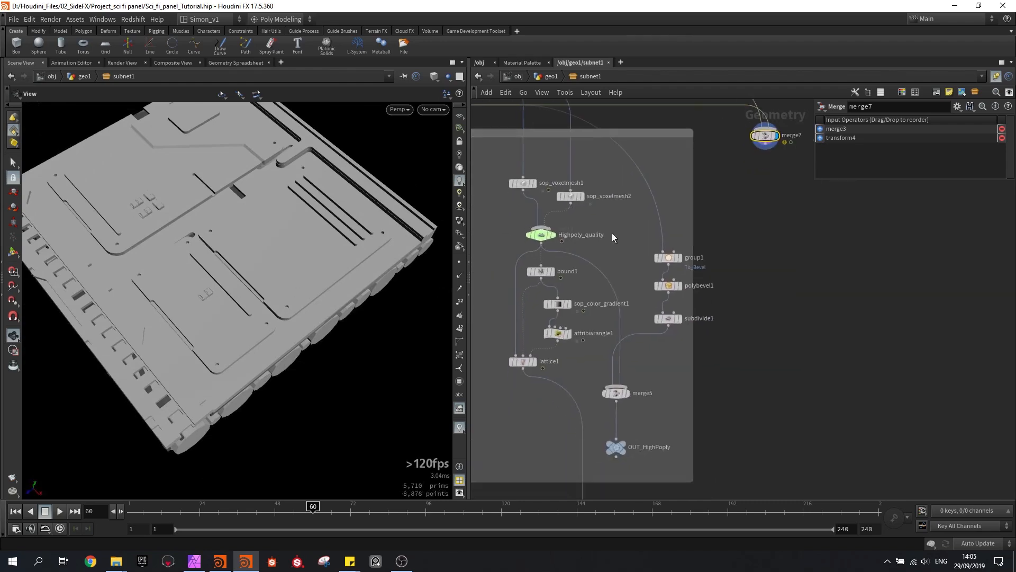
middle_drag(629, 408, 565, 376)
scroll(658, 147, up, 4)
middle_drag(652, 153, 639, 218)
scroll(641, 224, up, 2)
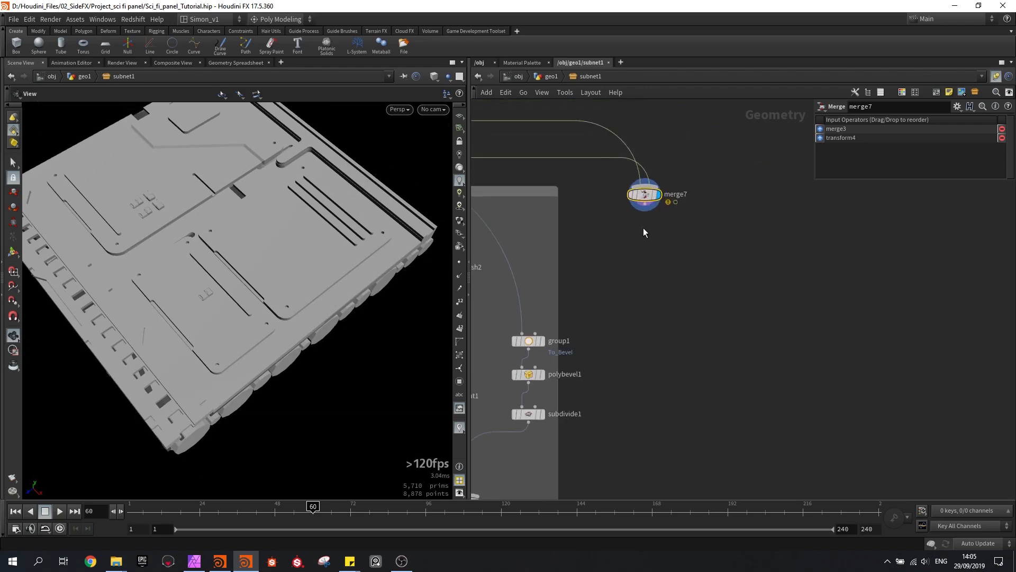
key(Tab)
text(null)
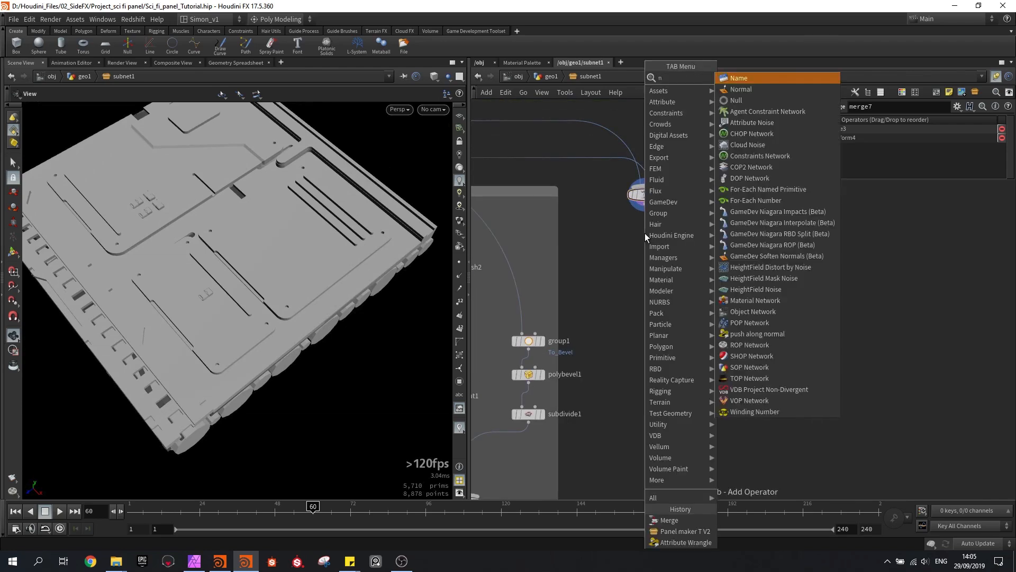
key(Return)
click(644, 233)
scroll(645, 233, up, 4)
drag(648, 282, 648, 309)
Rename the Null node below merge7 as OUT_Preview
double_click(698, 307)
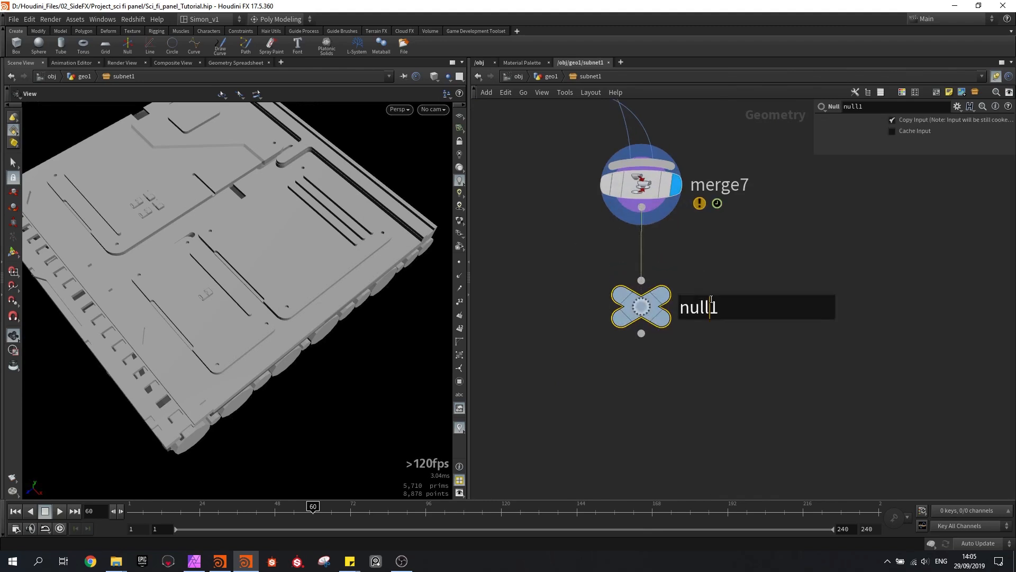
text(OUT_Preview)
key(Return)
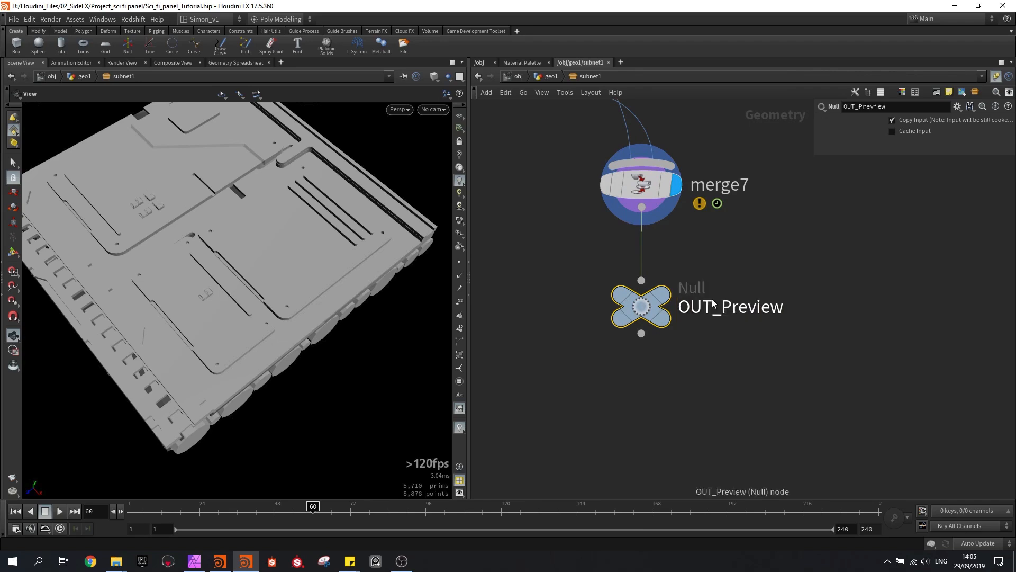
Place a Switch node in the empty area below OUT_Preview, beside the high-poly network box
scroll(713, 304, down, 5)
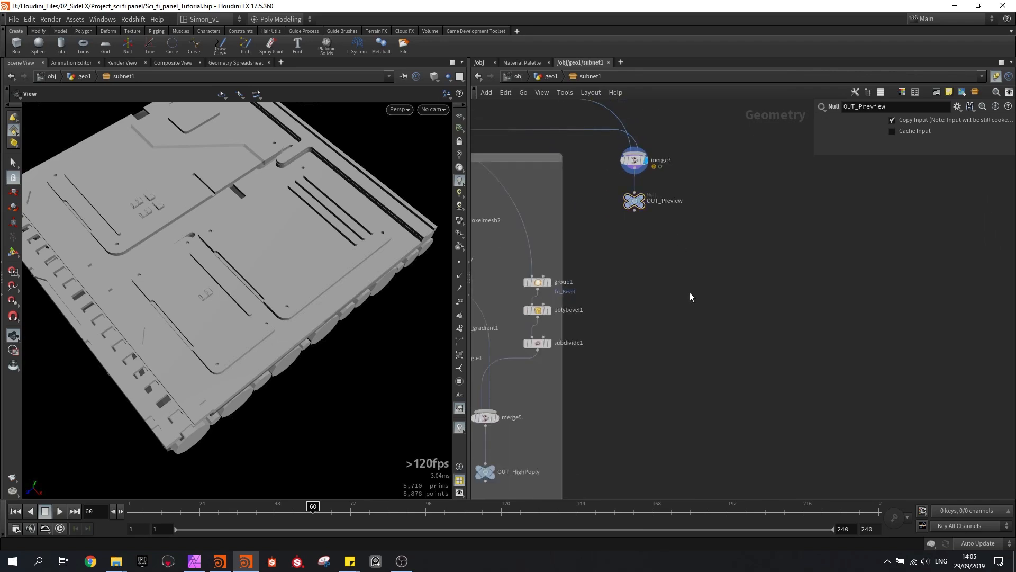
key(Tab)
text(swi)
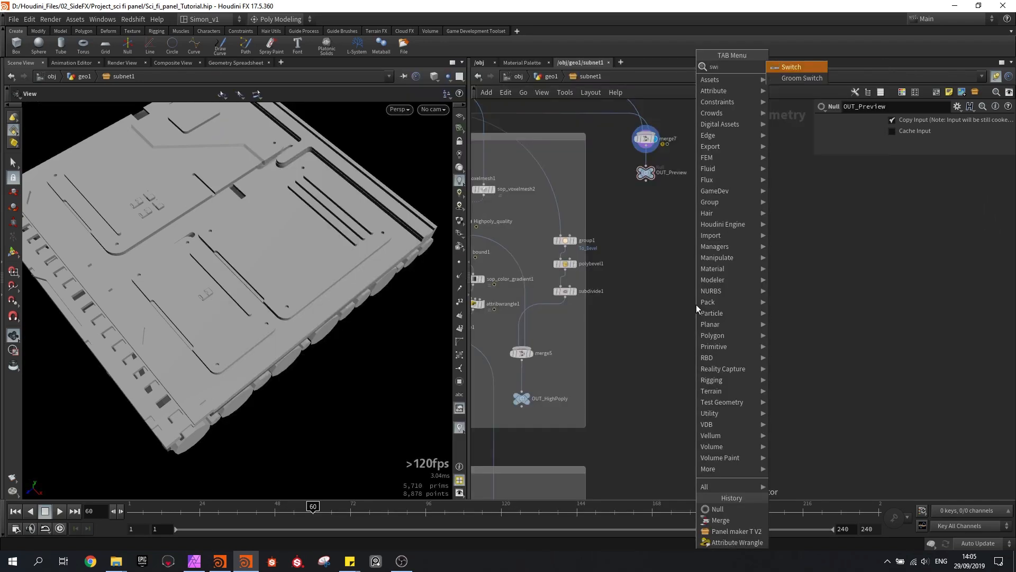
key(Return)
click(678, 323)
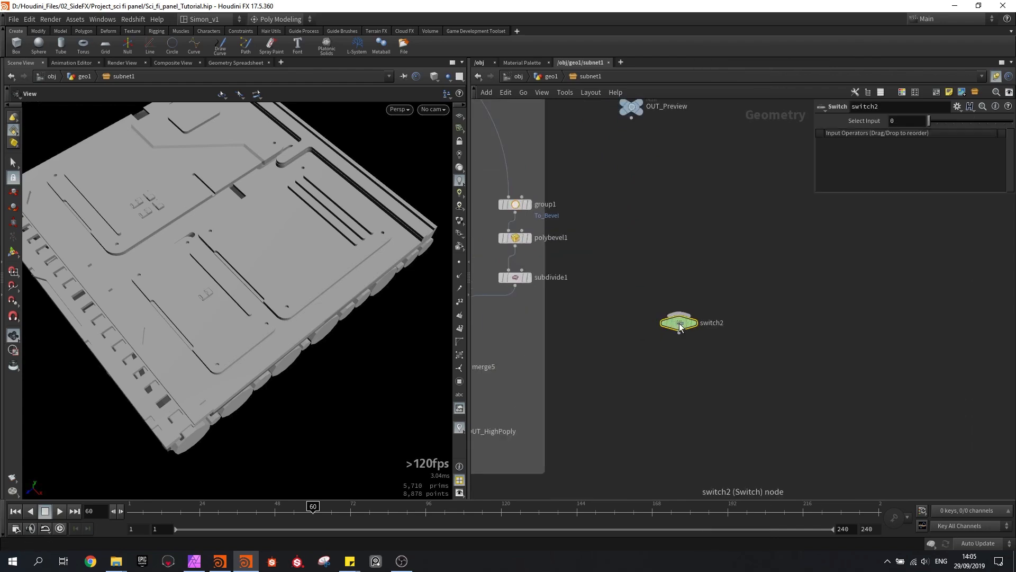
Place an Object Merge node in the empty area just above switch2
scroll(702, 338, down, 3)
drag(702, 338, 710, 343)
middle_drag(676, 342, 673, 232)
scroll(671, 225, down, 3)
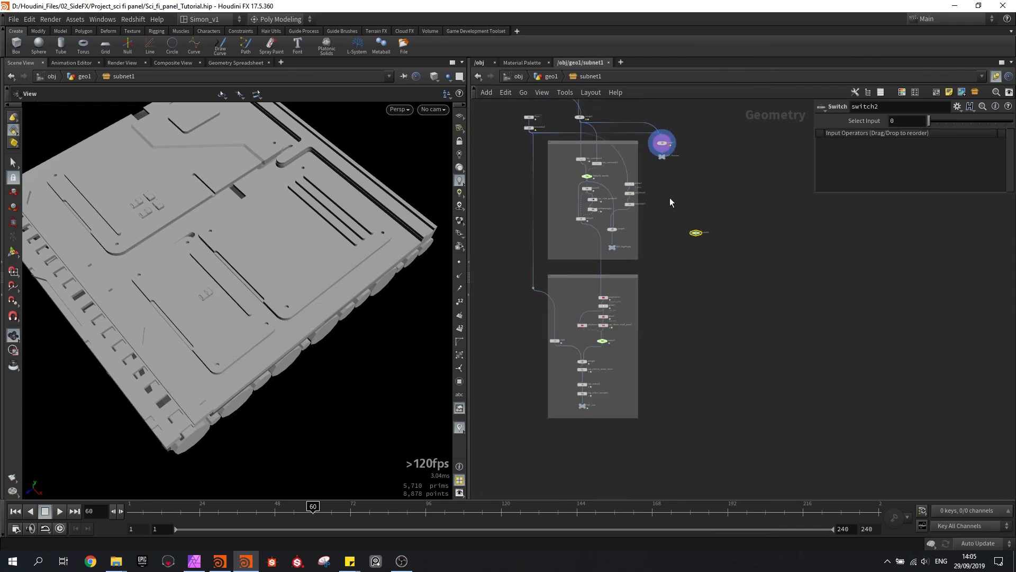
scroll(686, 207, up, 3)
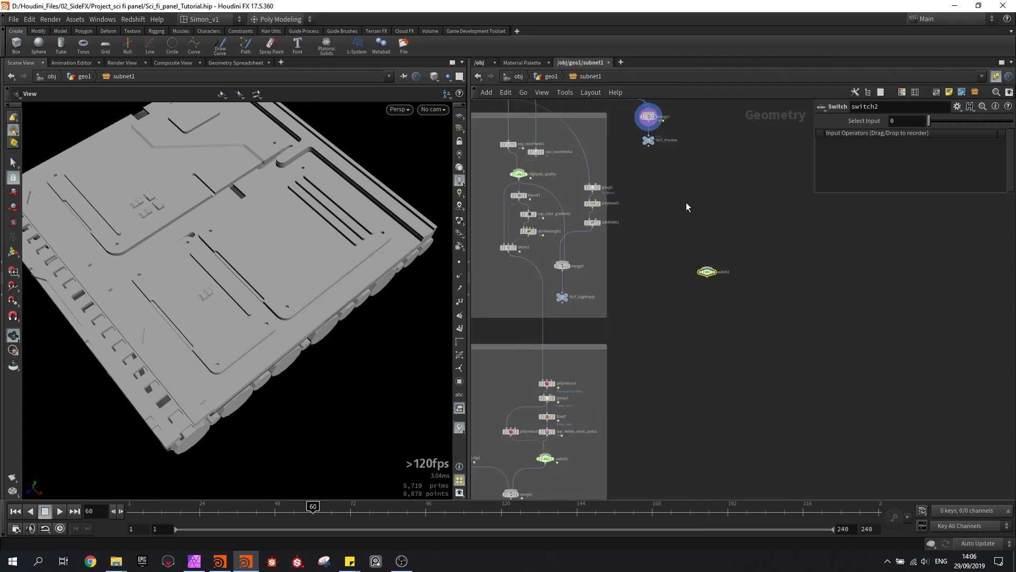
scroll(688, 201, up, 3)
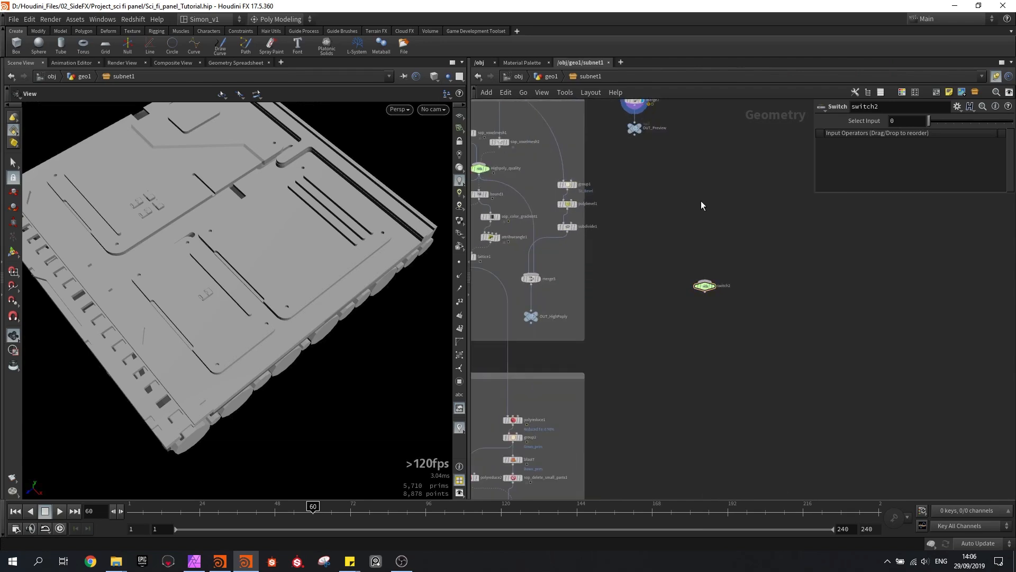
key(Tab)
text(obj)
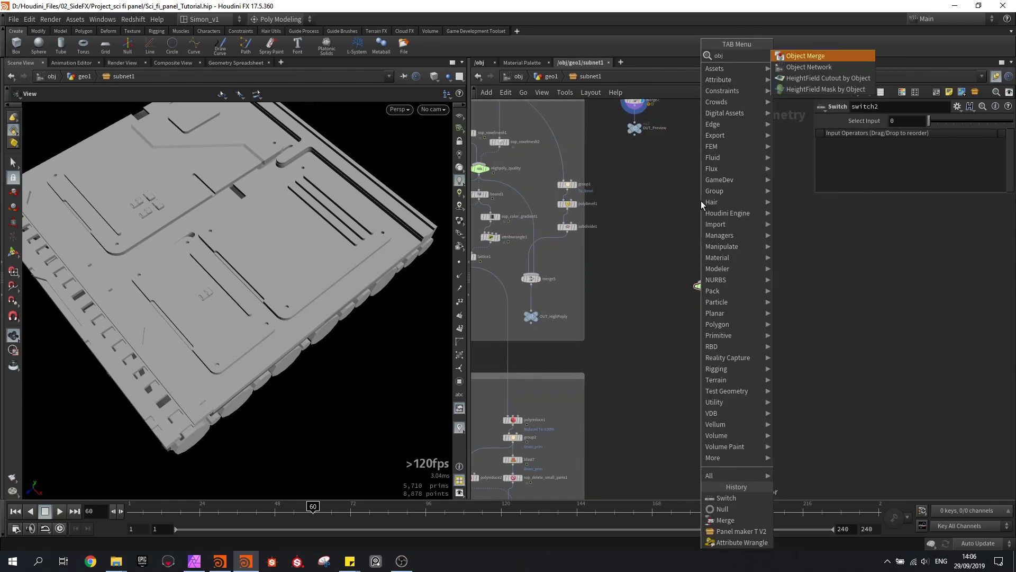
key(Return)
click(711, 240)
scroll(712, 239, up, 2)
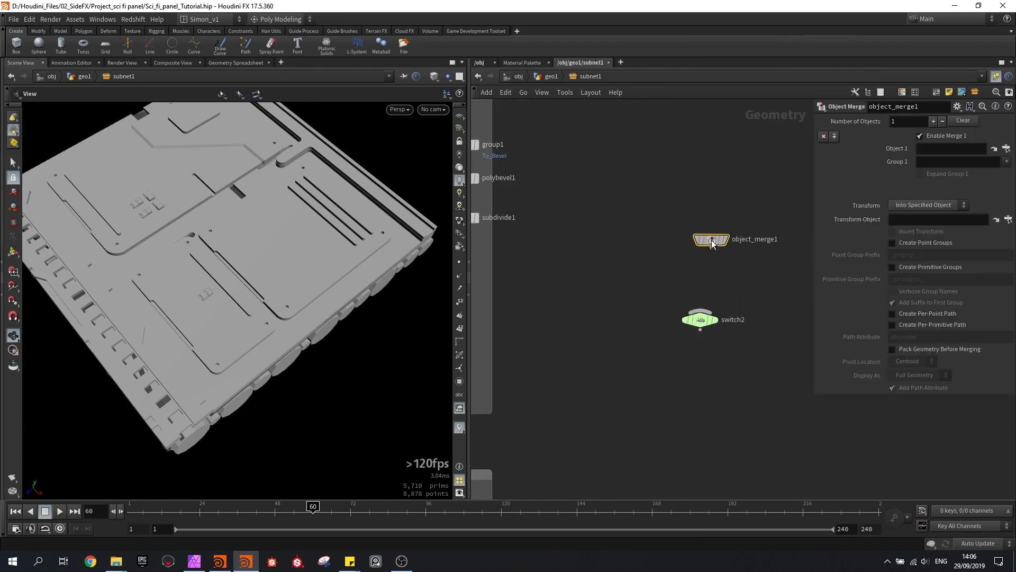
Set Object 1 of object_merge1 to ../OUT_Preview and connect the node to switch2
drag(623, 155, 932, 148)
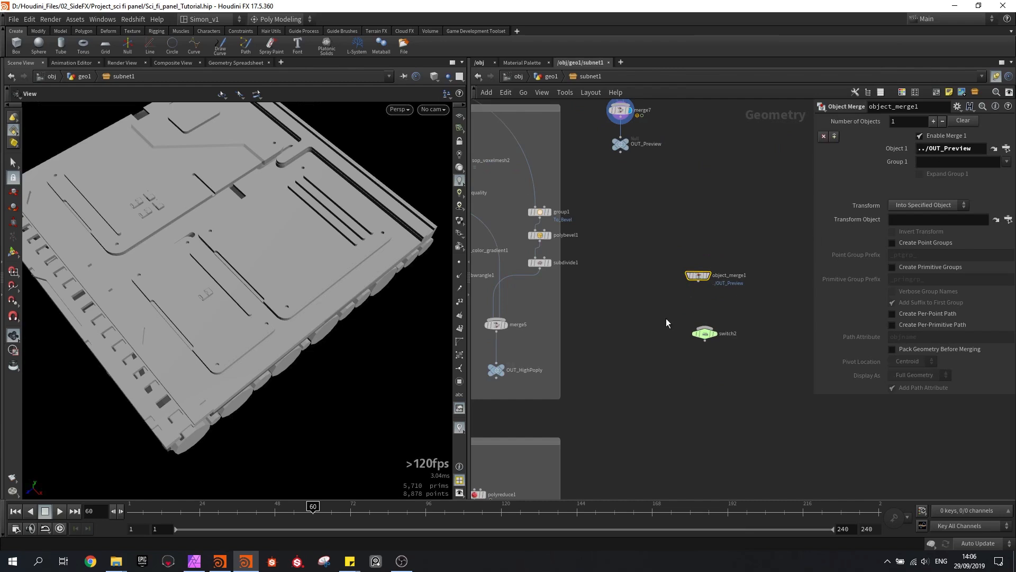
scroll(710, 280, up, 2)
drag(690, 283, 698, 334)
scroll(659, 317, down, 1)
middle_drag(657, 318, 706, 230)
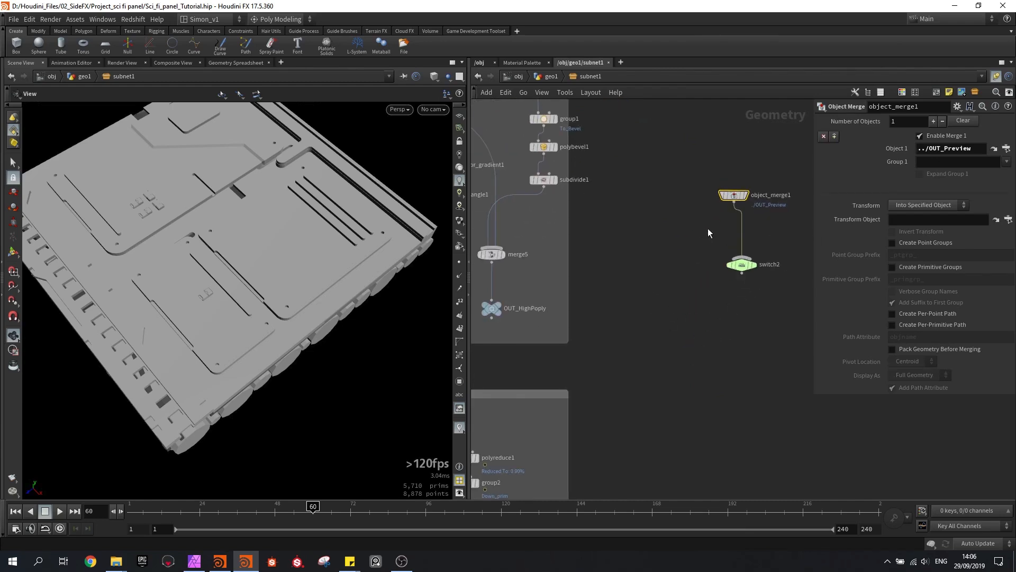
Make two duplicates of object_merge1 and place them above and beside the original
mouse_move(735, 195)
mouse_down()
mouse_move(685, 231)
mouse_move(725, 194)
mouse_up()
alt+drag(725, 194, 776, 166)
middle_drag(657, 290, 692, 236)
Set Object 1 of object_merge2 to the OUT_HighPoply null
scroll(692, 236, down, 1)
click(747, 155)
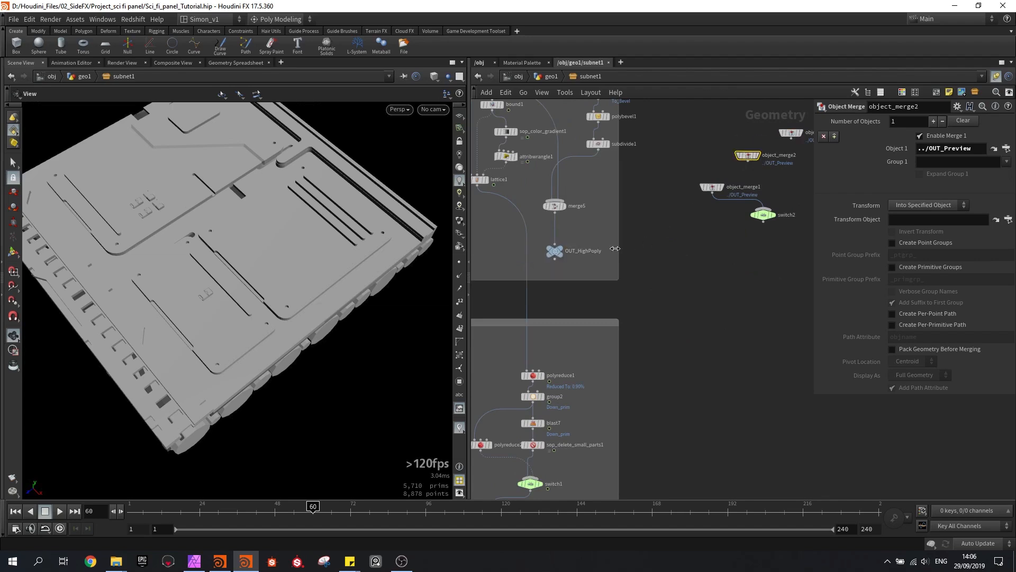
drag(558, 255, 975, 154)
Set Object 1 of object_merge3 to the OUT_Low null from the low-poly network box
click(793, 137)
middle_drag(732, 333, 733, 197)
middle_drag(665, 327, 712, 205)
drag(527, 389, 942, 185)
drag(952, 147, 952, 149)
middle_drag(728, 209, 601, 399)
scroll(649, 211, up, 4)
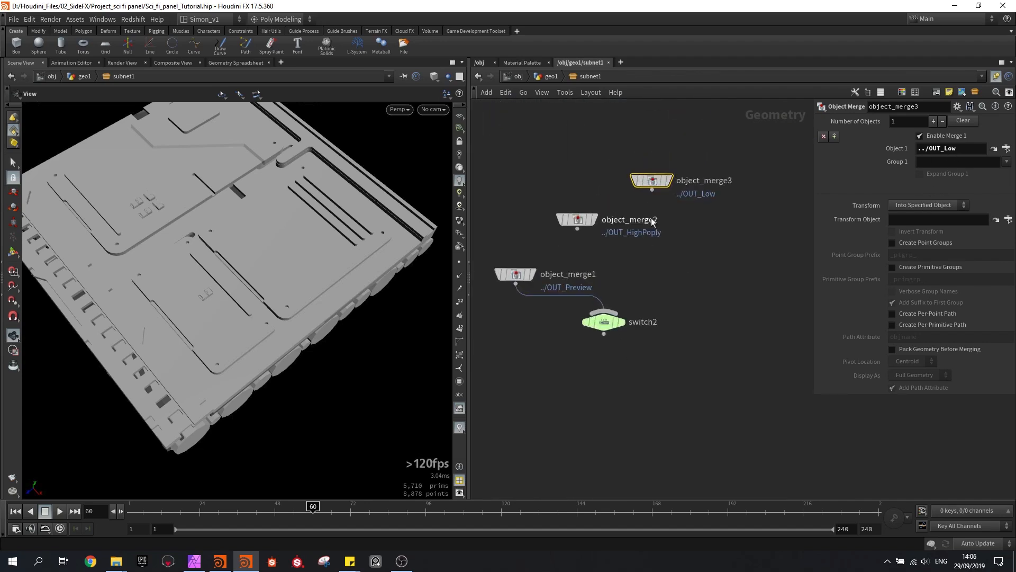
Connect object_merge2 and object_merge3 to switch2 as its second and third inputs and display switch2
drag(577, 229, 604, 312)
drag(652, 190, 623, 318)
click(604, 321)
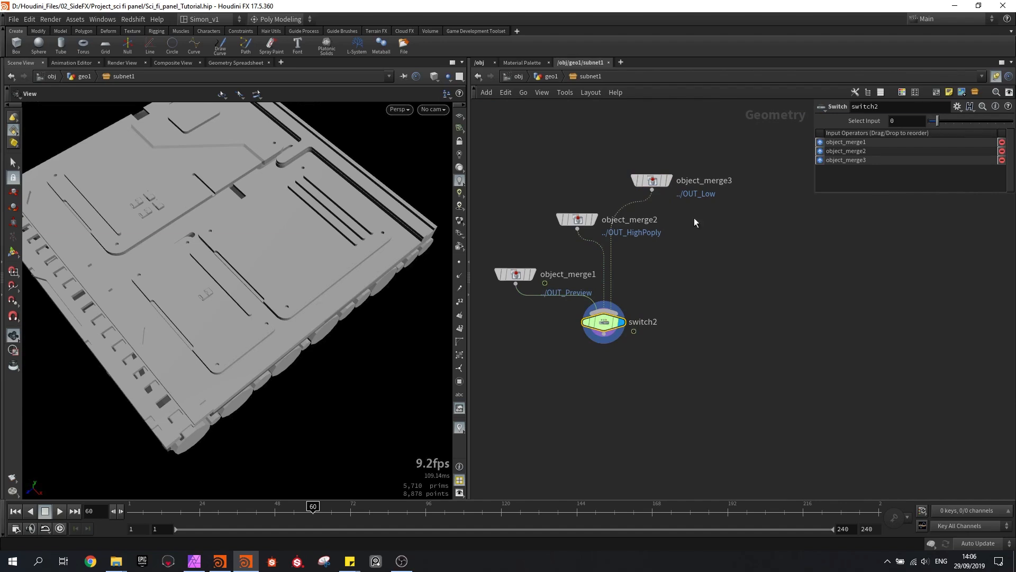
Inspect the high-poly model through switch2 and return its Select Input to 0
mouse_move(290, 295)
mouse_down()
mouse_move(275, 265)
mouse_move(284, 286)
mouse_up()
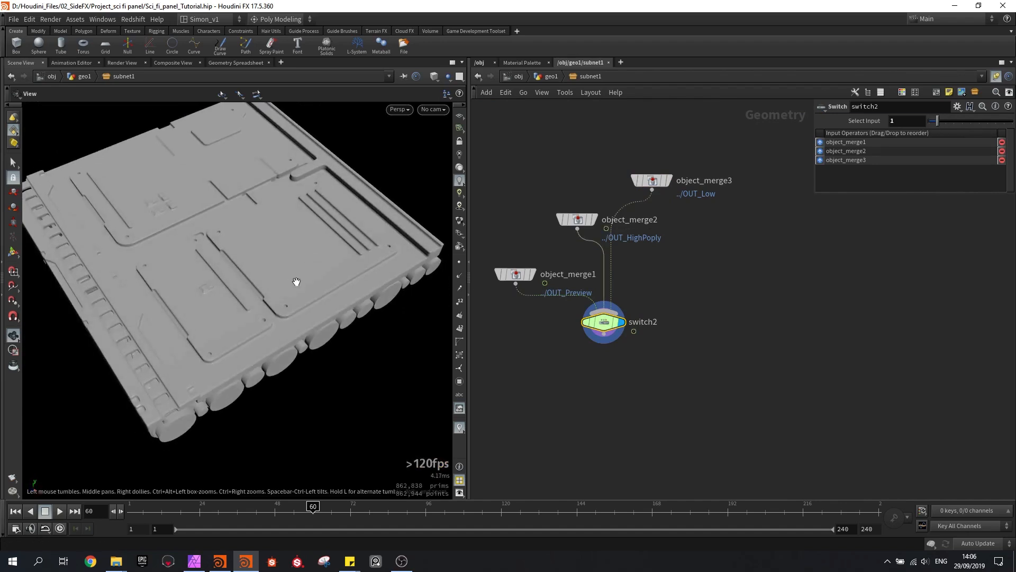
drag(937, 120, 928, 120)
Add an Output node below switch2, connected to its output, and turn on its display
scroll(581, 360, up, 2)
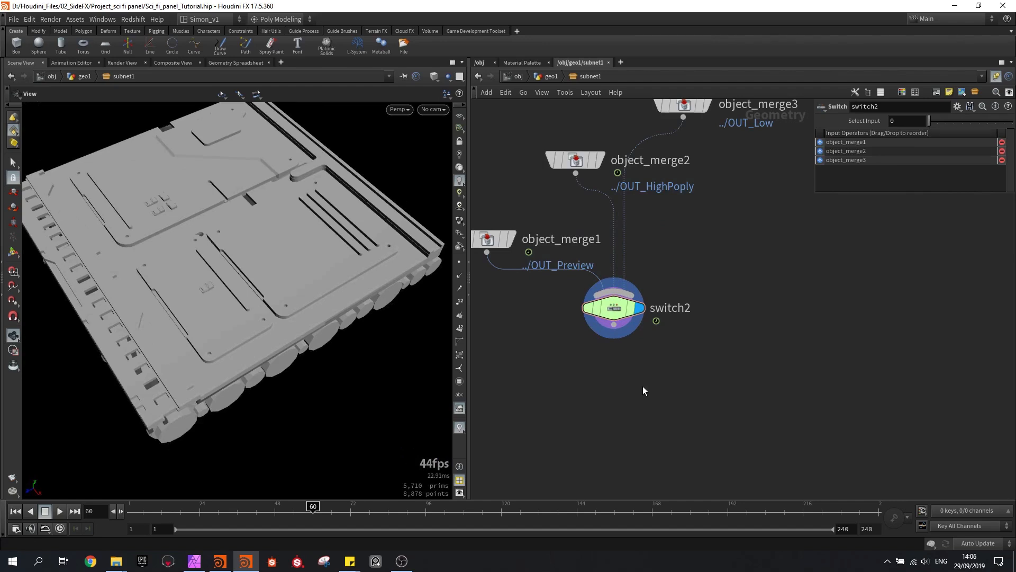
key(Tab)
text(out)
key(Return)
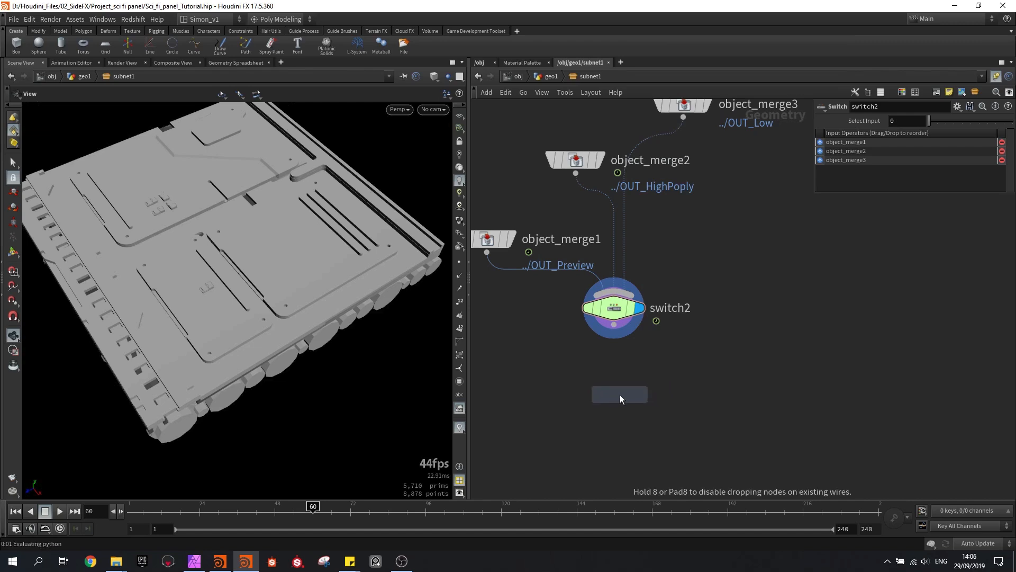
click(617, 395)
click(614, 380)
click(637, 397)
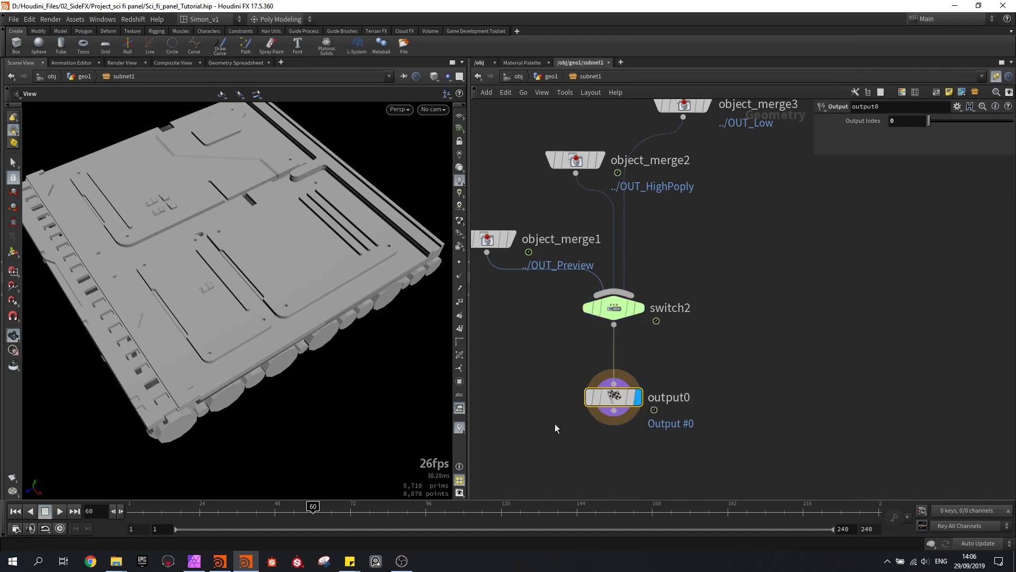
Check the subdivide1 result in the viewport, then return the display to switch2 and select it
click(637, 308)
scroll(633, 308, down, 5)
middle_drag(500, 283, 606, 310)
click(577, 263)
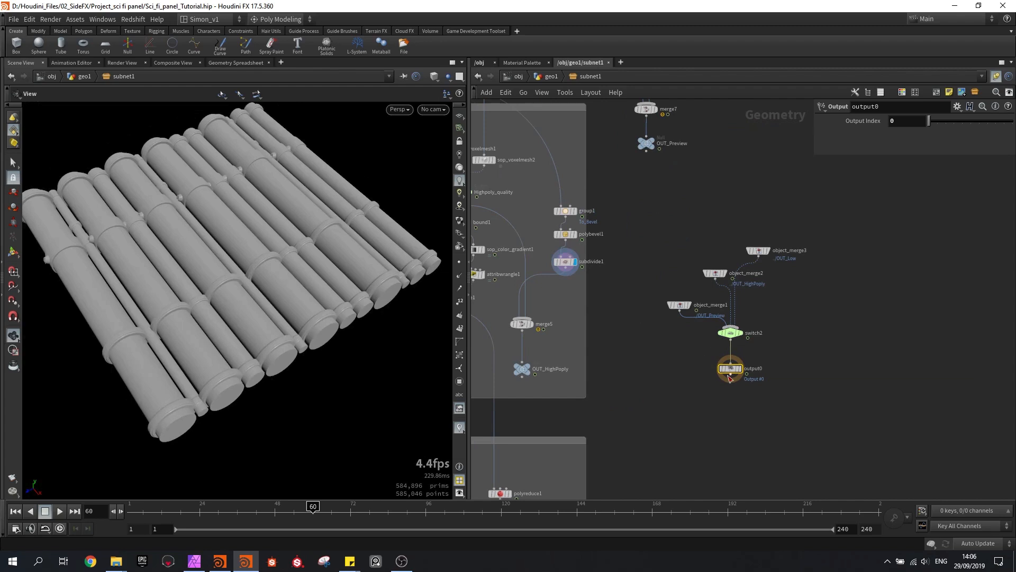
scroll(752, 367, up, 4)
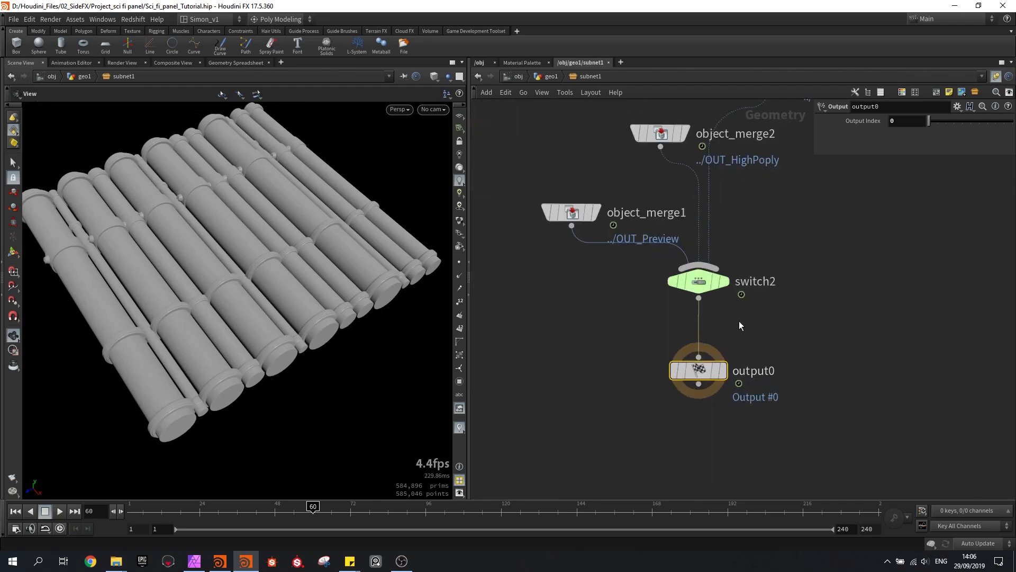
click(728, 284)
click(695, 284)
middle_drag(608, 311, 611, 319)
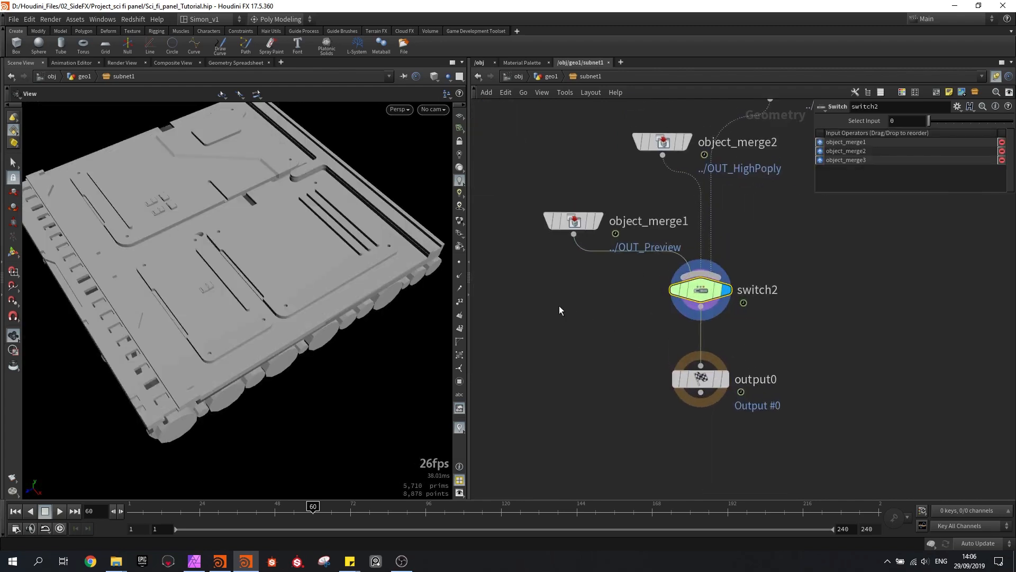
Open the SCi_fi_Panel_generator asset's type properties and add switch2's Select Input as an asset parameter under root
click(76, 20)
mouse_move(128, 80)
click(196, 82)
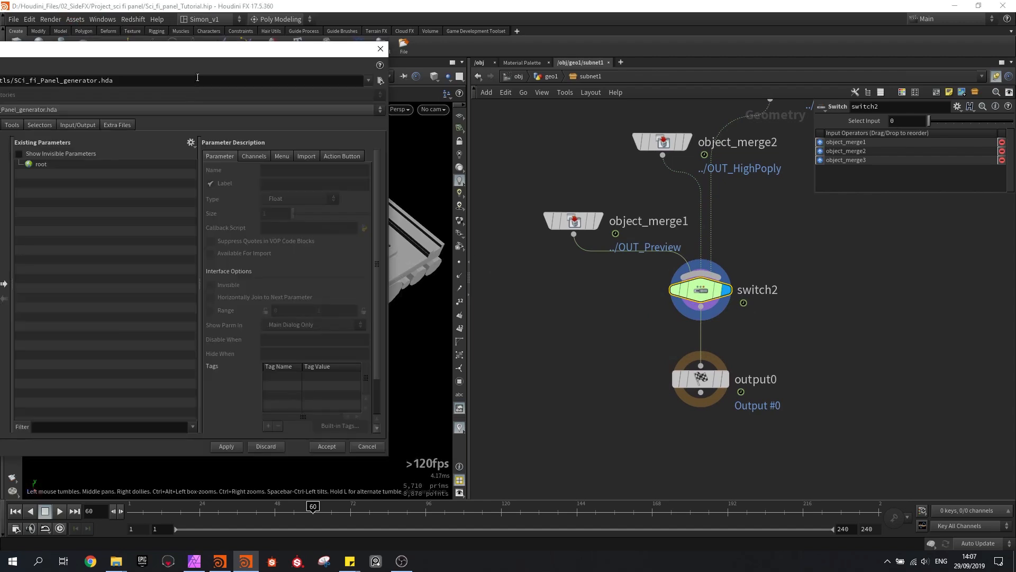
drag(196, 55, 381, 62)
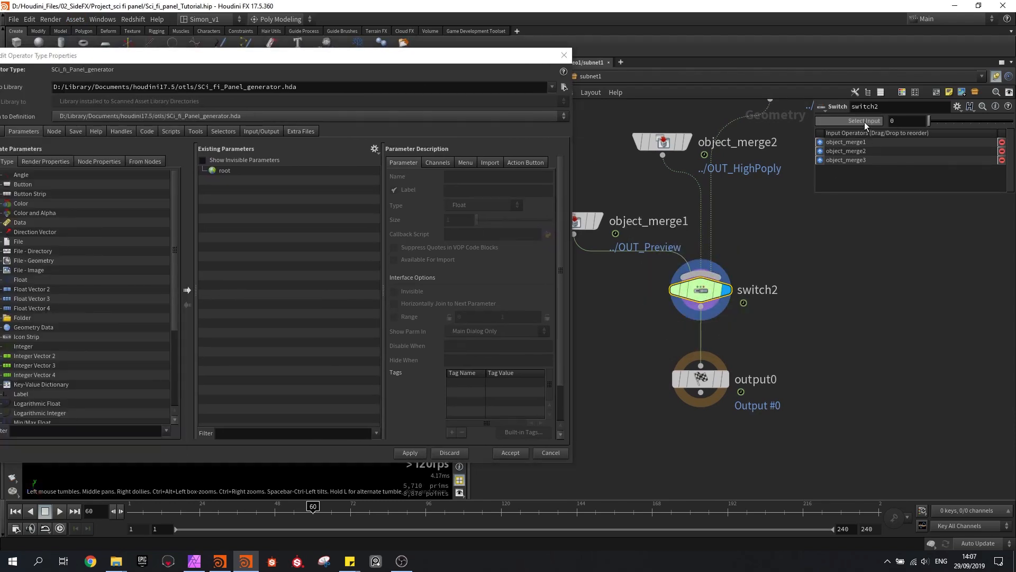
drag(872, 122, 245, 189)
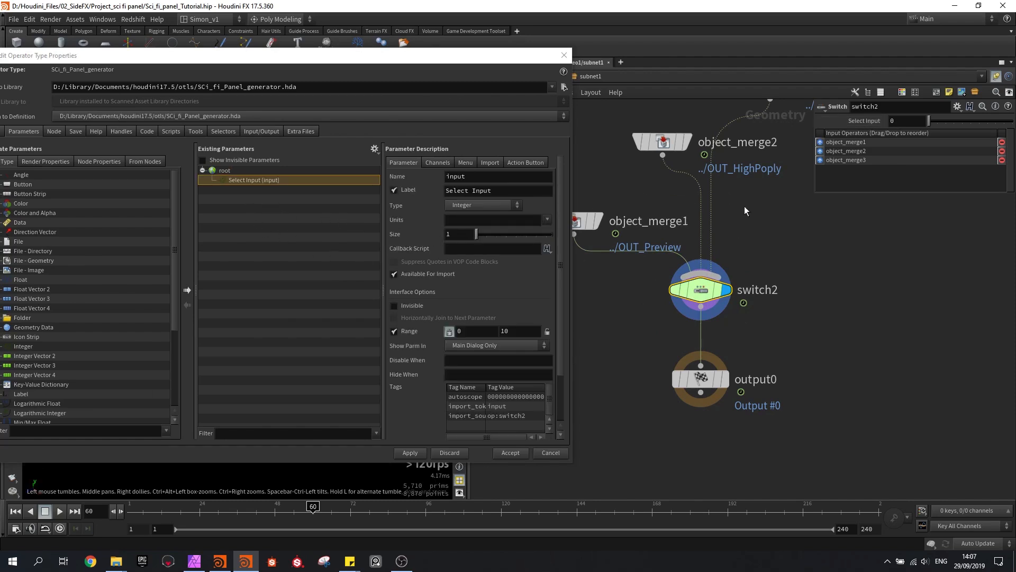
Enable a menu for the Select Input parameter and add the item with token 0 and label Preview
click(465, 162)
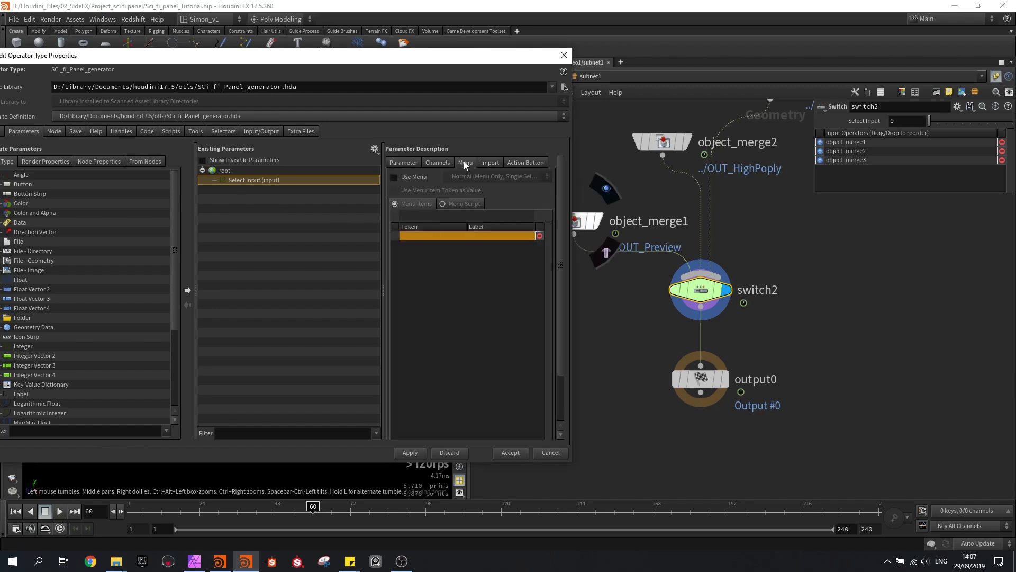
click(394, 177)
click(422, 214)
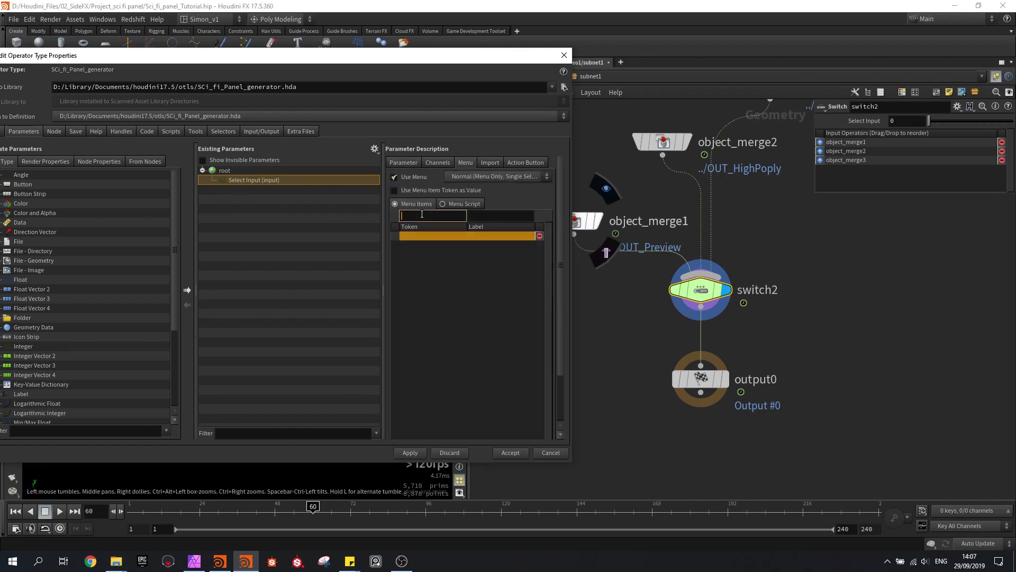
text(0)
click(473, 215)
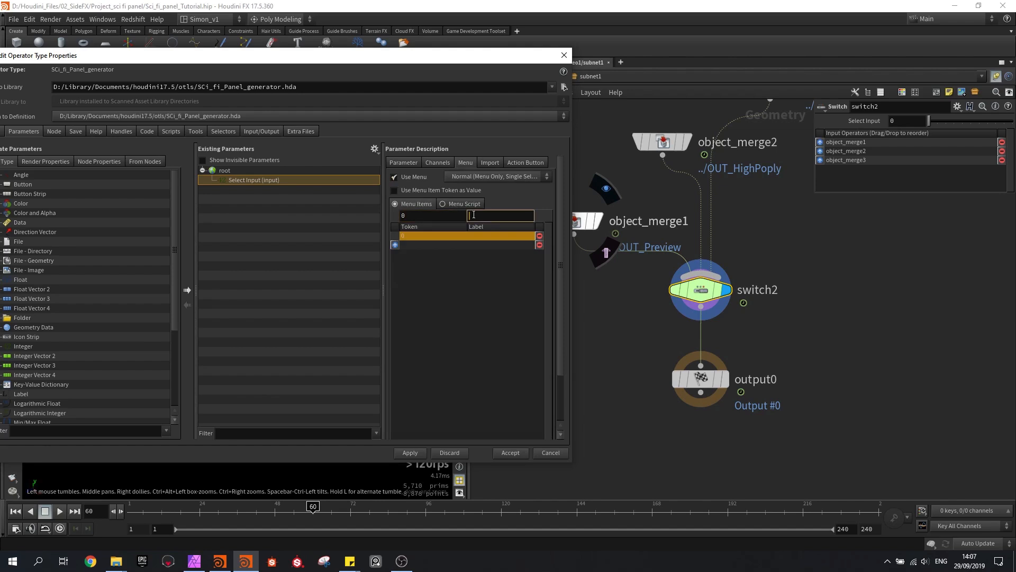
text(Preview)
key(Return)
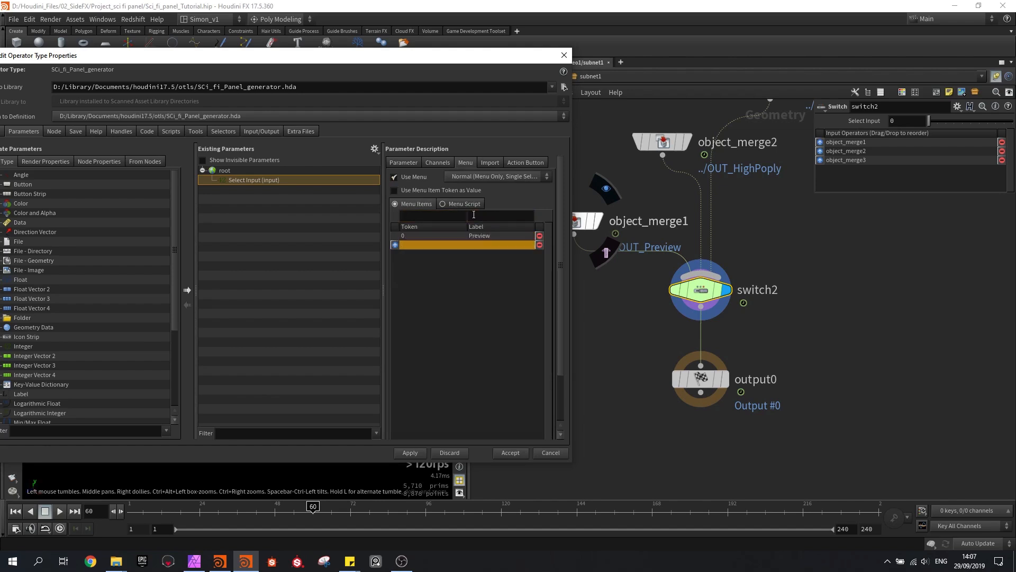
Add a second menu item with token 1 and label High
click(454, 214)
text(1)
click(506, 216)
text(High)
key(Return)
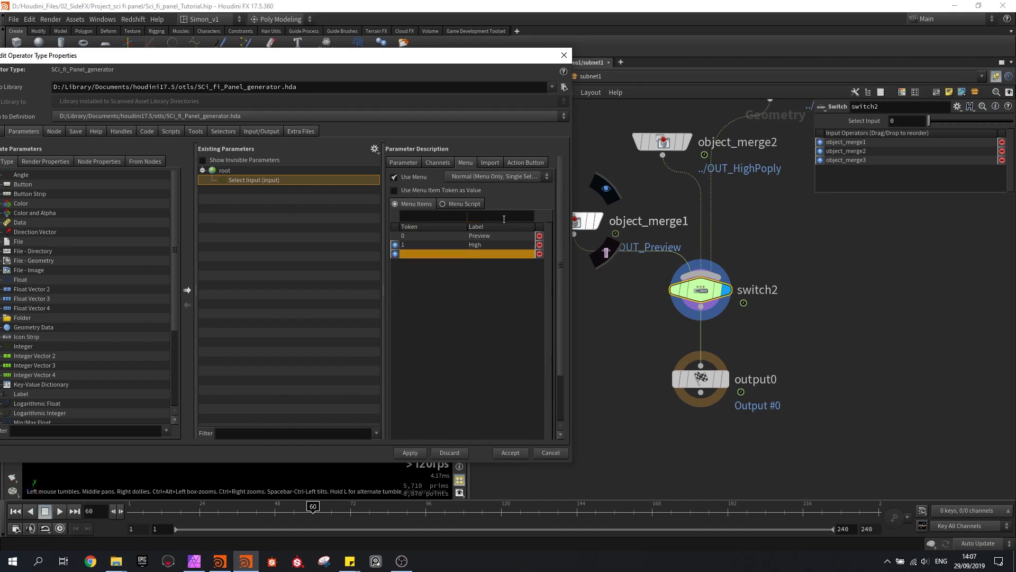
Add a third menu item with token 2 and label Low, and apply the asset changes
click(453, 216)
text(2)
click(484, 215)
text(Low)
key(Return)
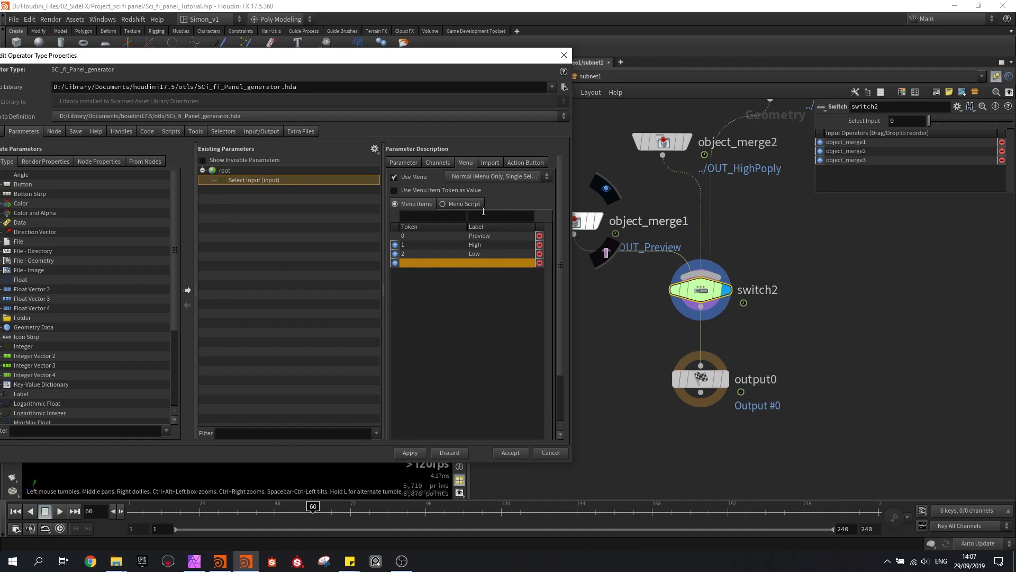
click(411, 453)
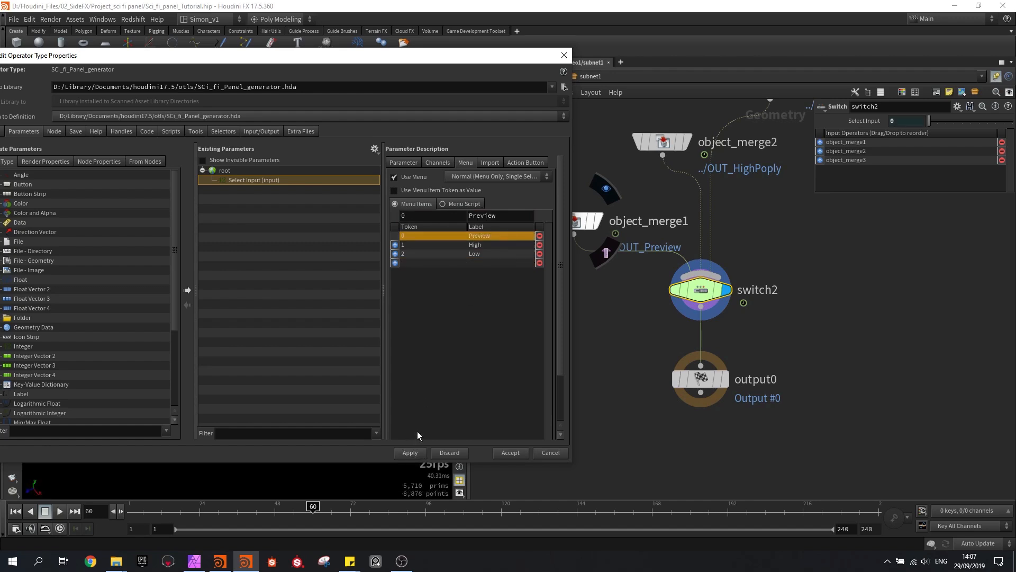
View the expression that links switch2's Select Input to the asset parameter
click(875, 124)
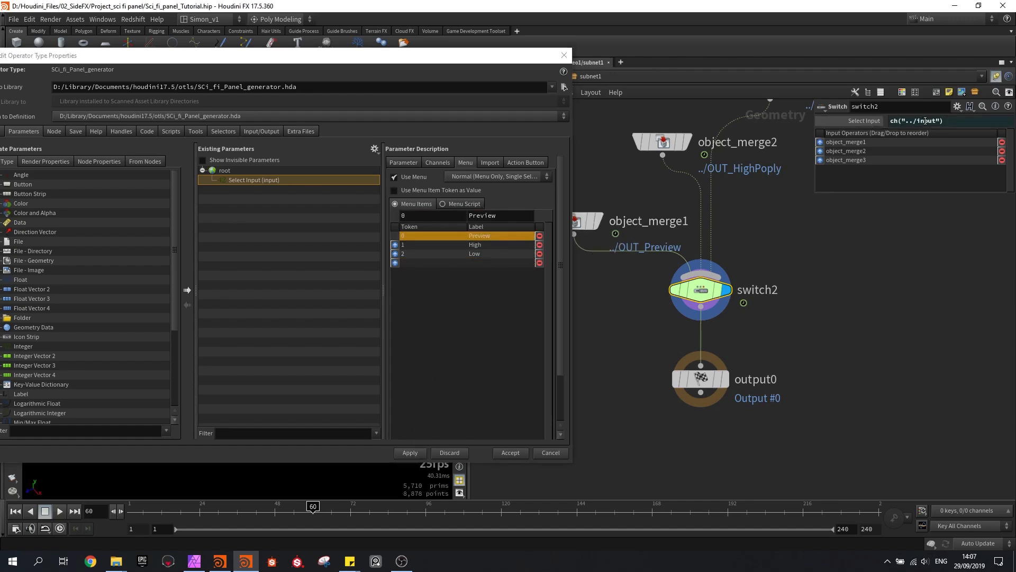
scroll(874, 308, down, 3)
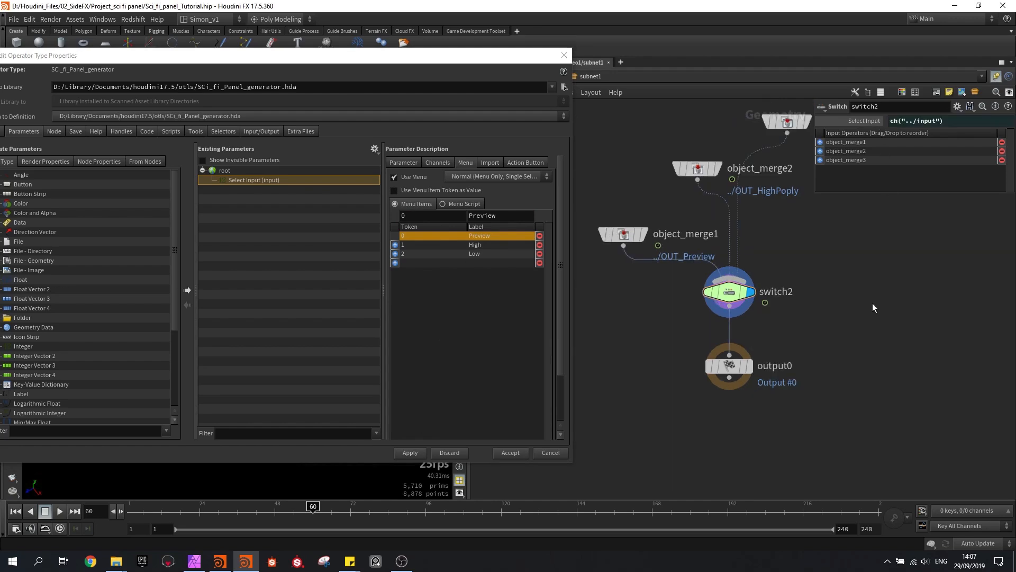
middle_drag(677, 364, 714, 362)
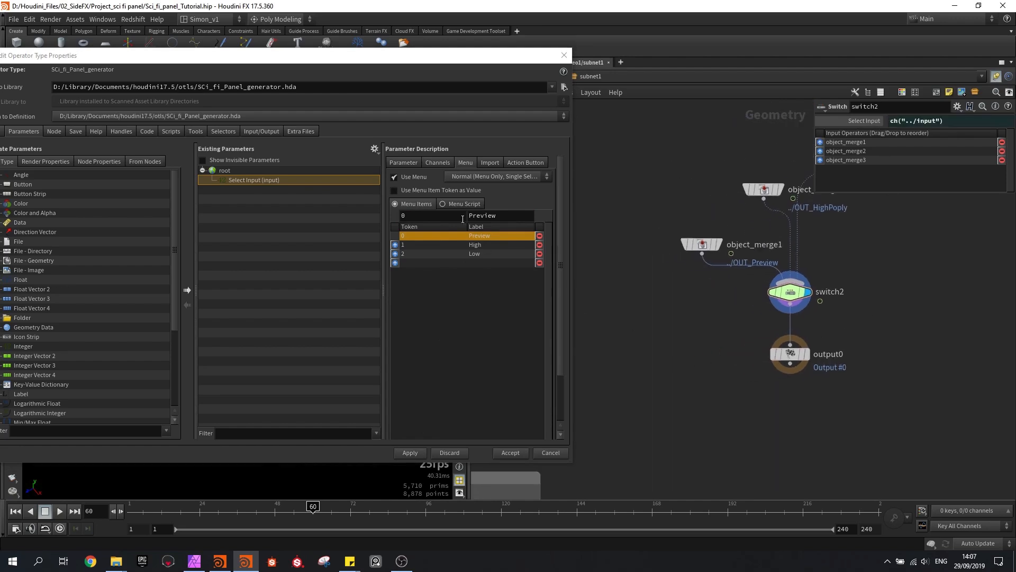
Change the promoted parameter's label to Show and apply the asset changes
click(405, 161)
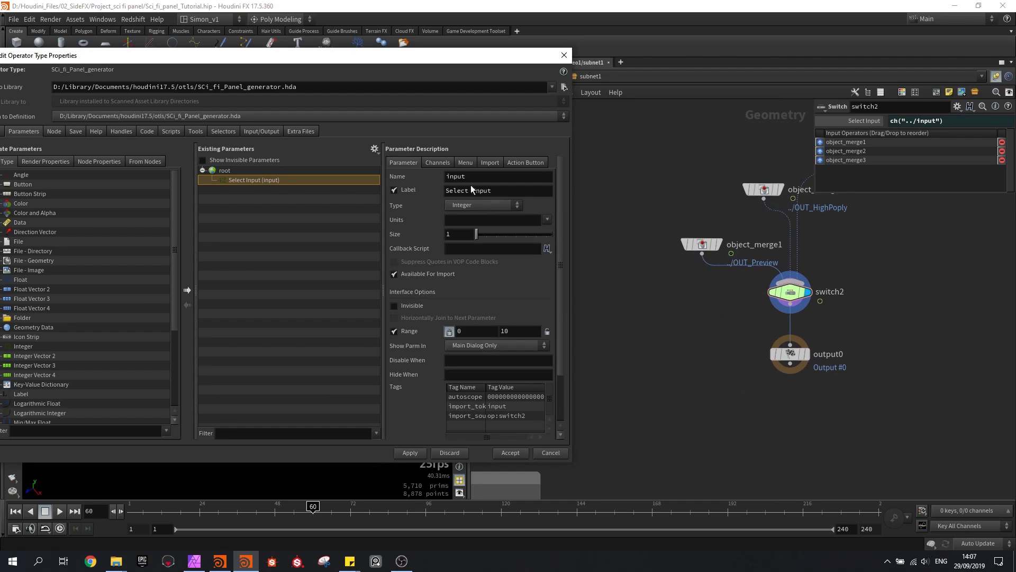
drag(507, 189, 435, 191)
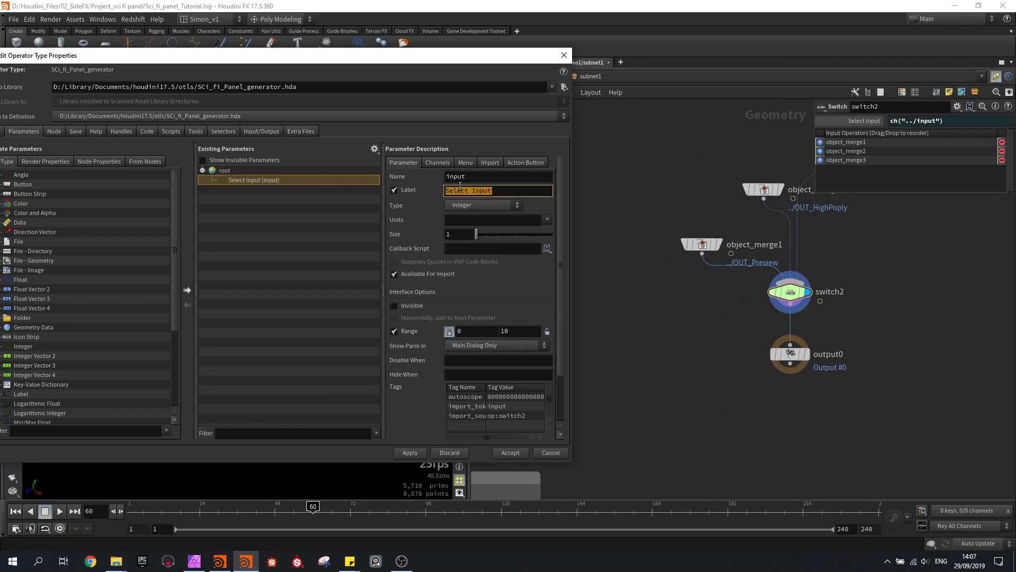
text(Show)
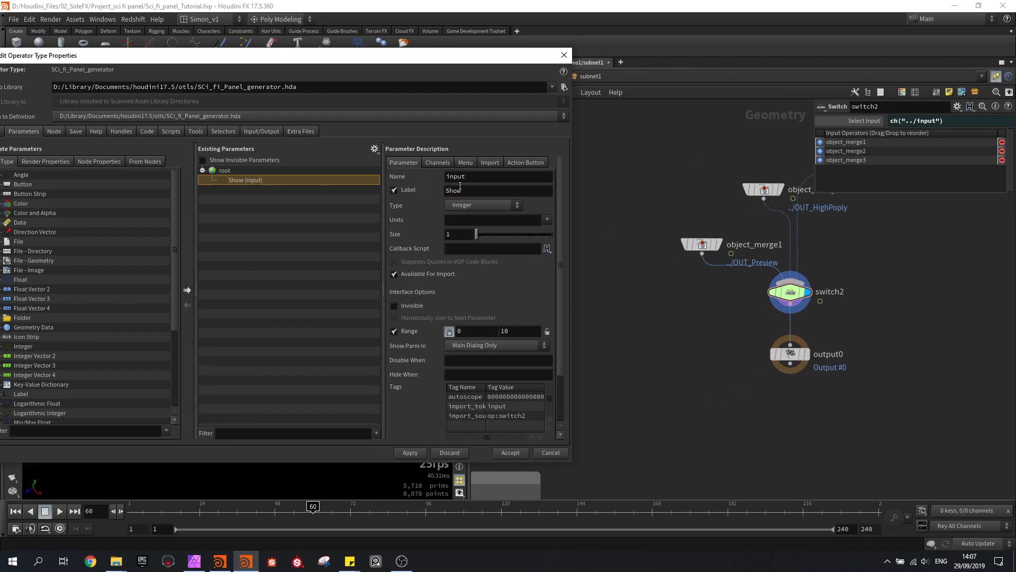
click(410, 453)
Go up to the geo1 level and show the choices of the Show parameter on subnet1
middle_drag(603, 216, 607, 221)
drag(496, 56, 409, 90)
click(540, 78)
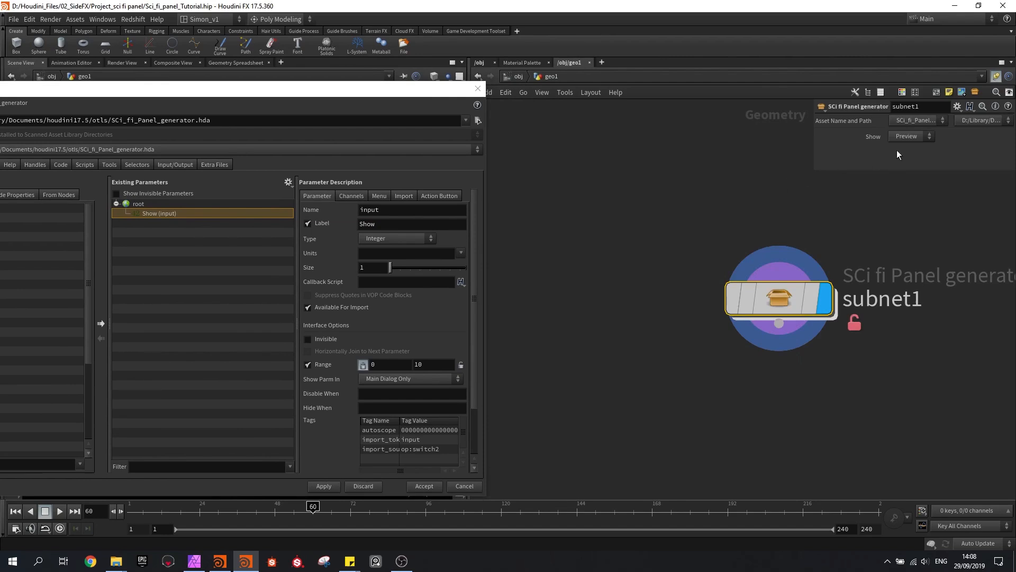
click(921, 138)
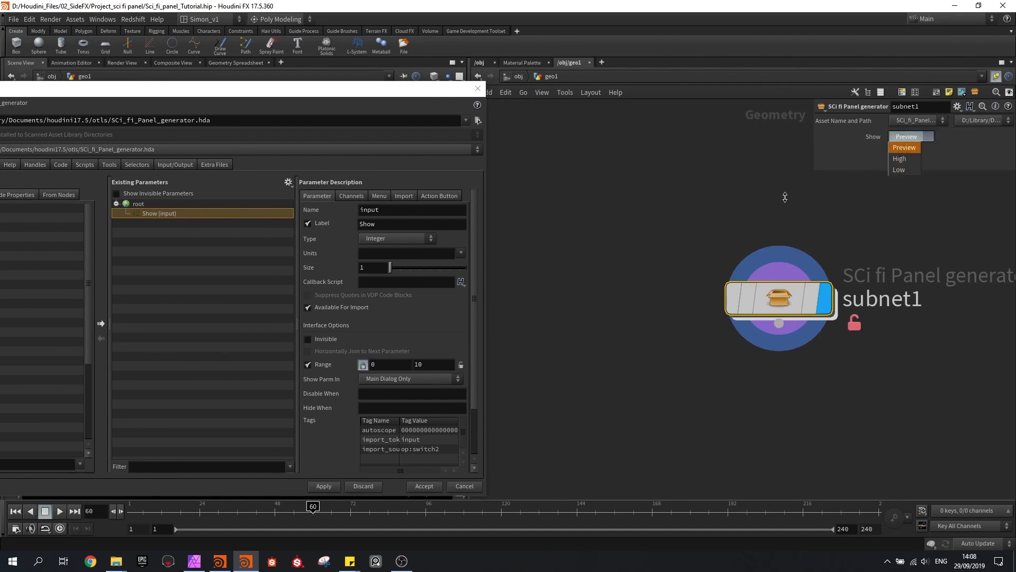
Set subnet1's Show parameter to Preview and go inside the subnetwork with the asset's type properties still open
click(904, 148)
double_click(777, 300)
drag(299, 103, 447, 82)
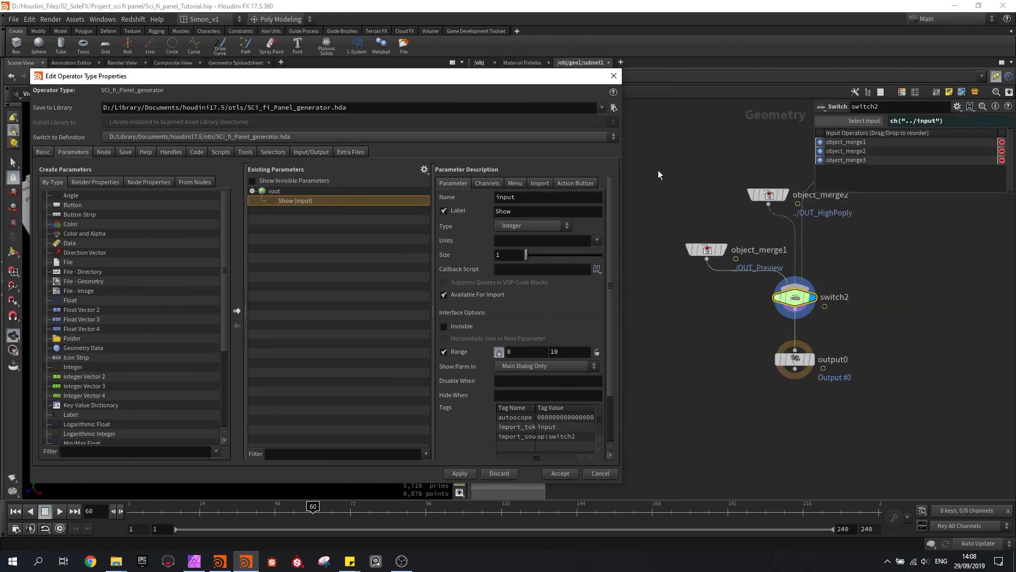
Promote sop_trace_psd_file1's File parameter to the asset, apply the changes, and add its Reload PSD button below File
middle_drag(659, 169, 697, 282)
scroll(696, 281, down, 5)
scroll(695, 233, down, 3)
middle_drag(695, 233, 795, 308)
middle_drag(765, 220, 767, 371)
scroll(706, 234, up, 8)
click(719, 249)
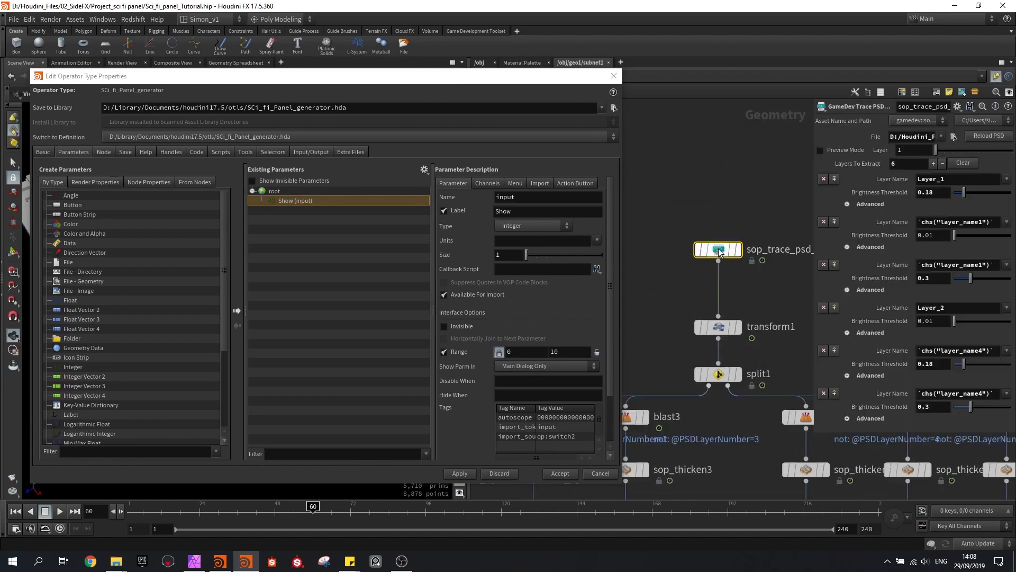
scroll(719, 217, down, 6)
scroll(718, 224, up, 5)
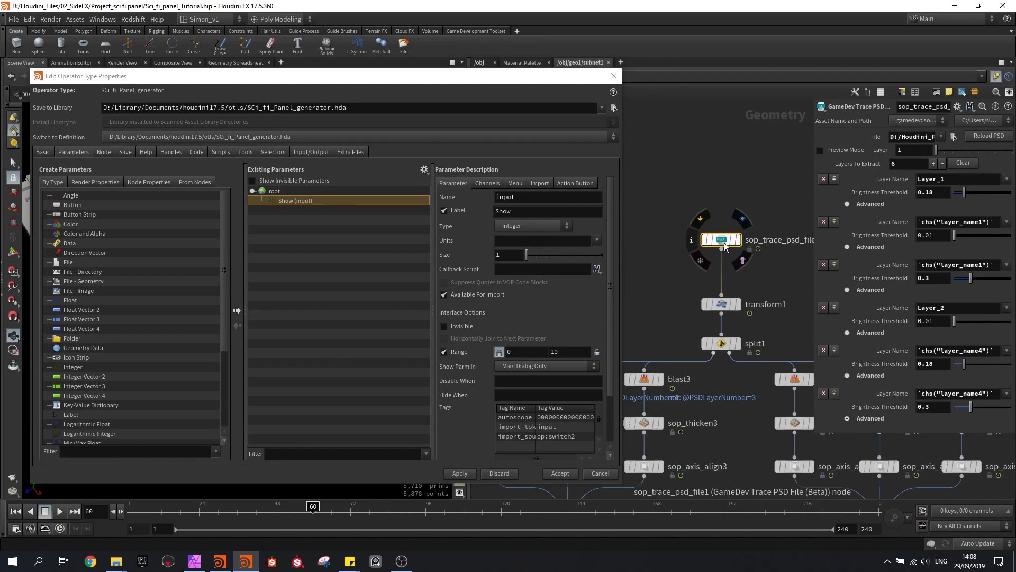
middle_drag(782, 258, 763, 273)
drag(852, 168, 289, 206)
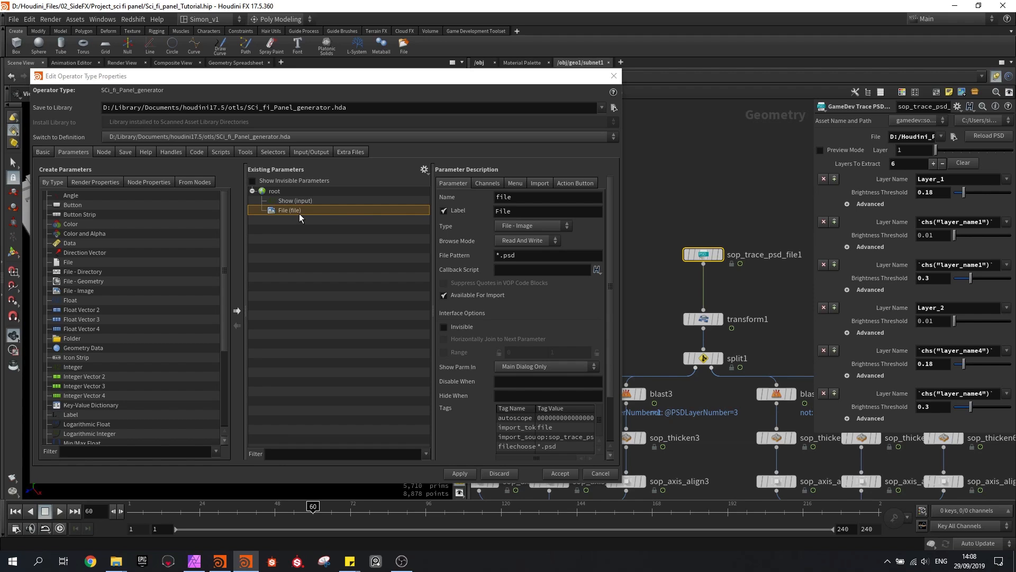
click(459, 473)
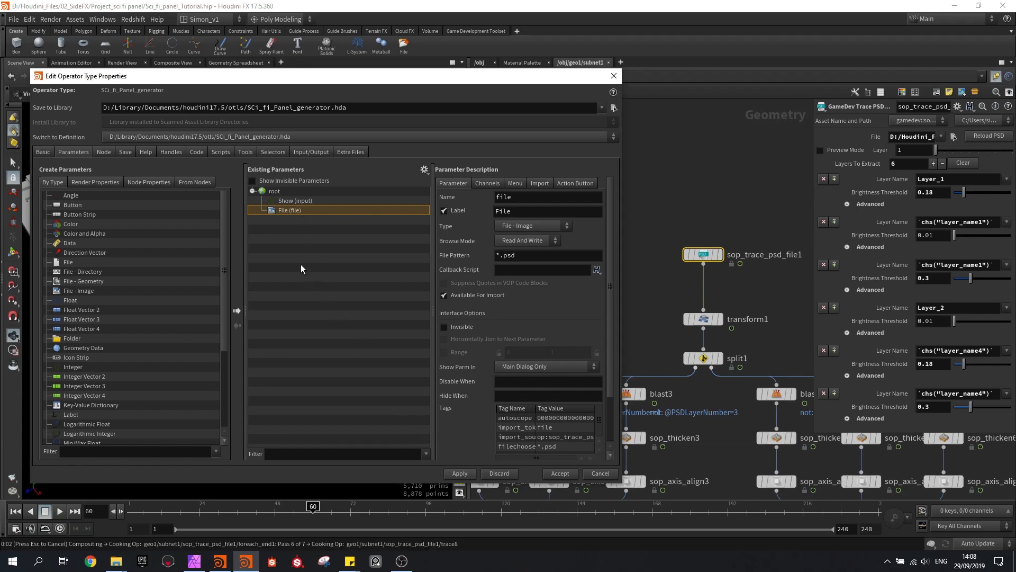
click(988, 137)
drag(291, 224, 285, 221)
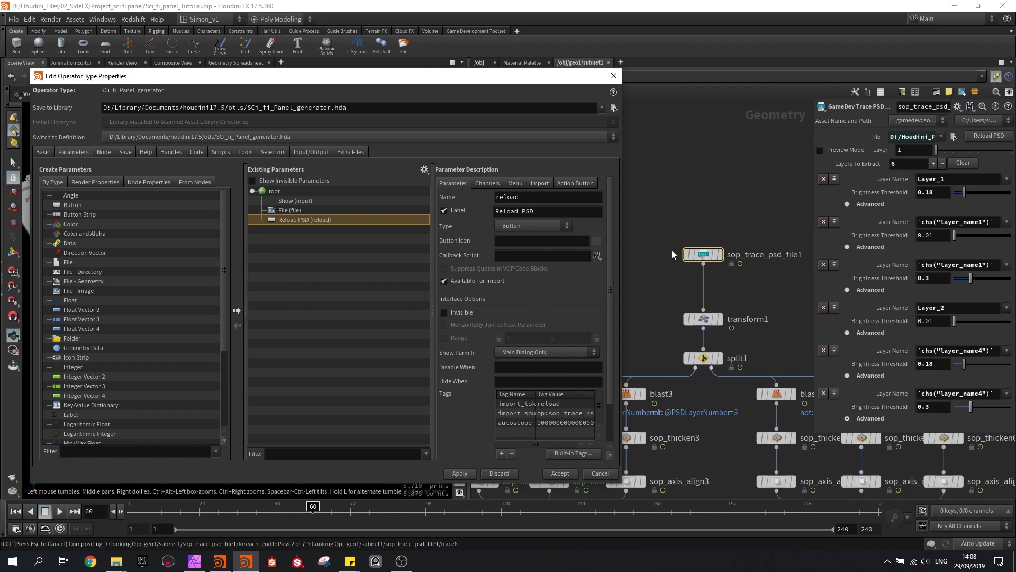
Examine the blast, thicken and merge branches below sop_trace_psd_file1 to see which panel part each one feeds
scroll(668, 252, down, 2)
middle_drag(678, 287, 718, 248)
drag(418, 79, 180, 69)
scroll(560, 246, down, 5)
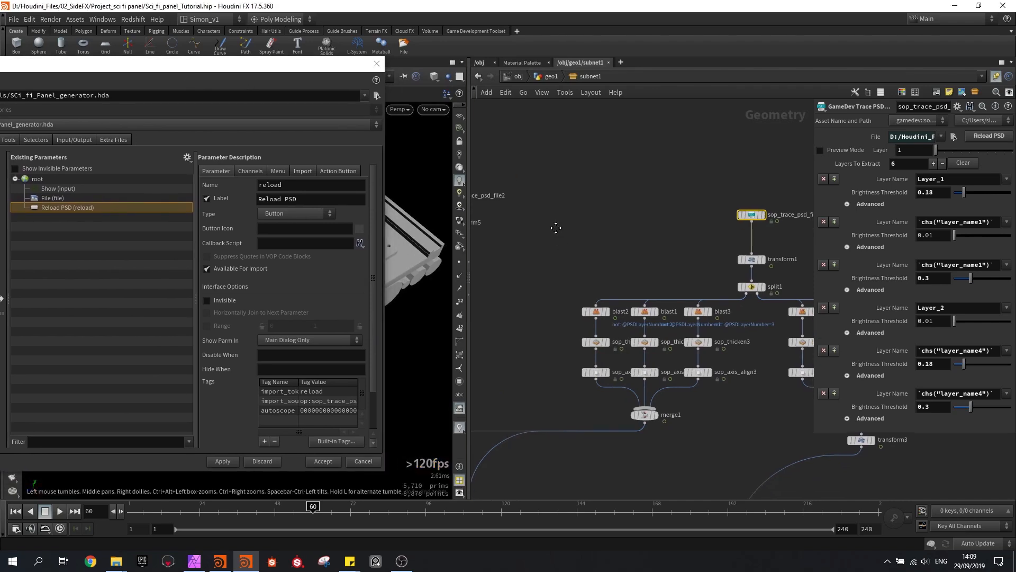
middle_drag(543, 173, 580, 182)
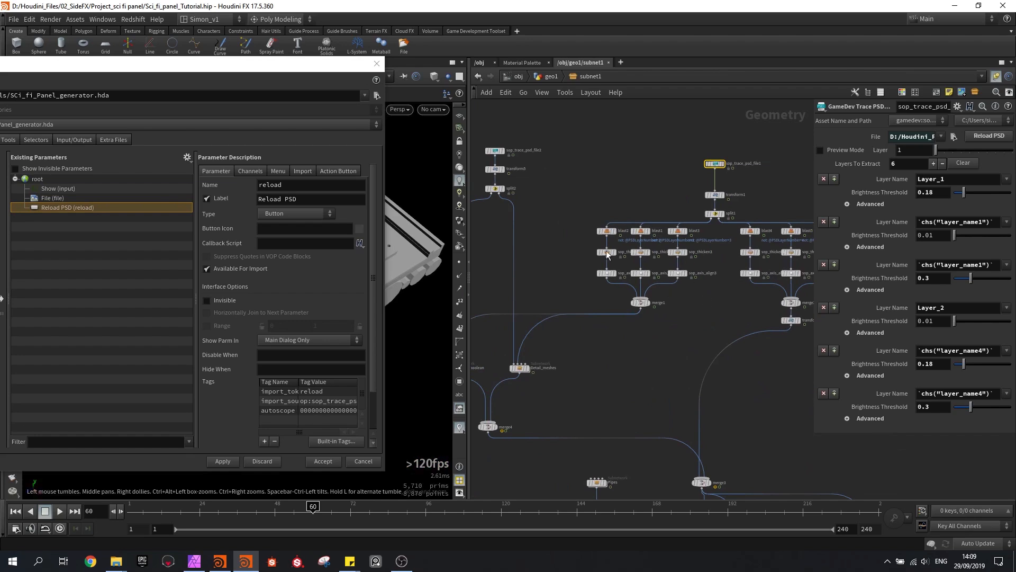
middle_drag(677, 295, 631, 311)
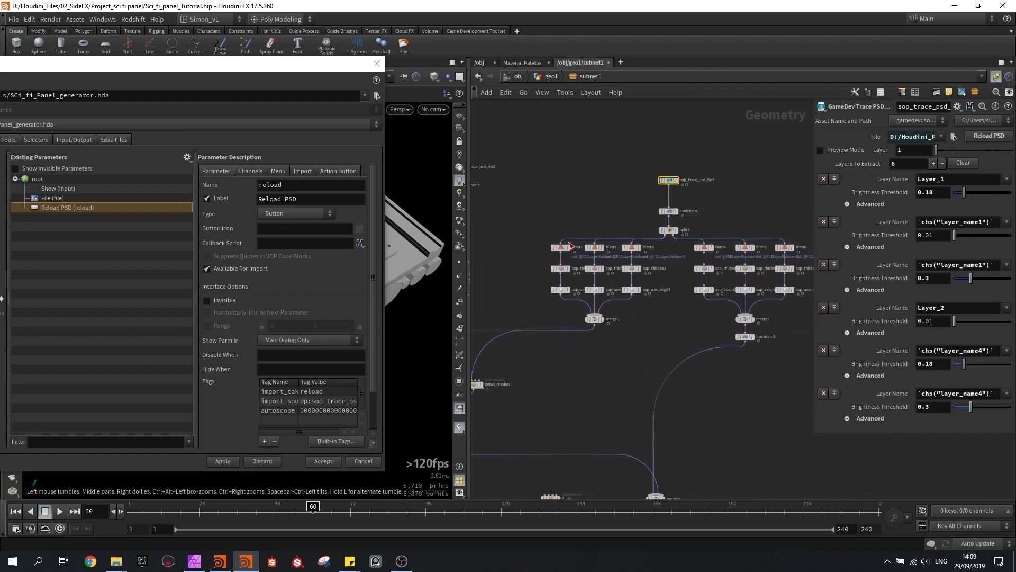
middle_drag(713, 256, 657, 279)
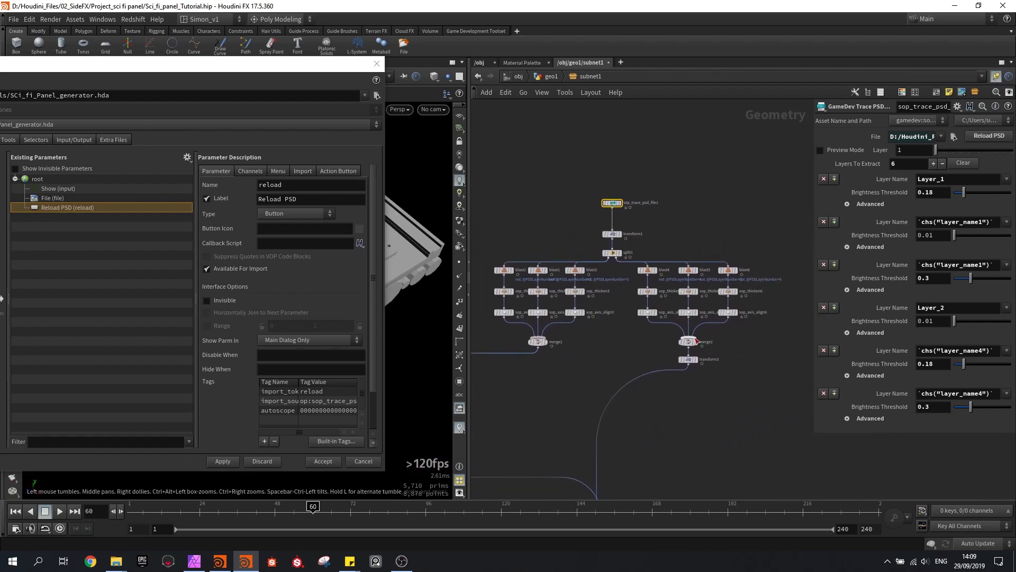
middle_drag(601, 363, 658, 345)
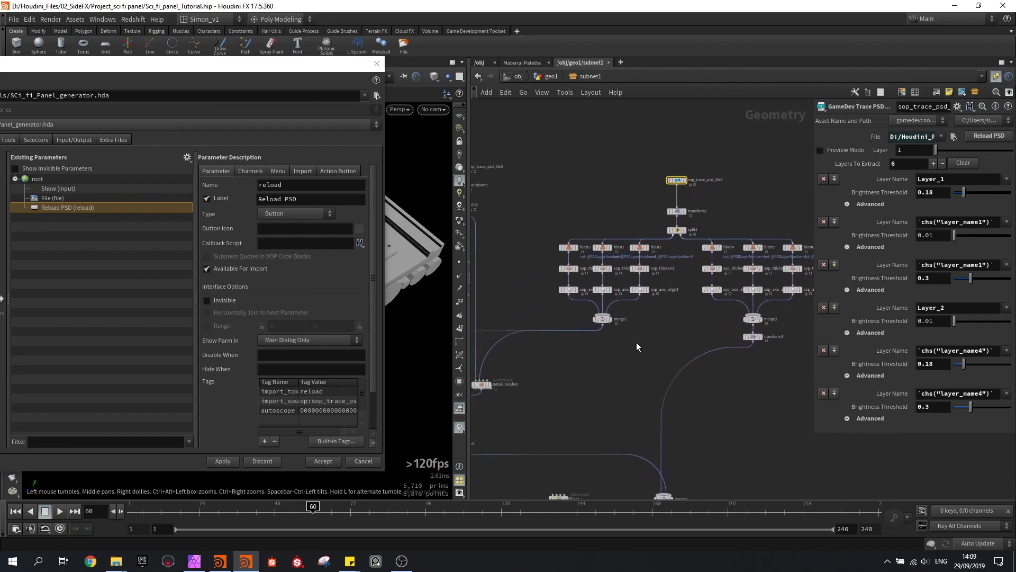
Add a folder labelled Top Panel below the Reload PSD parameter in the asset's parameter list
drag(142, 73, 368, 68)
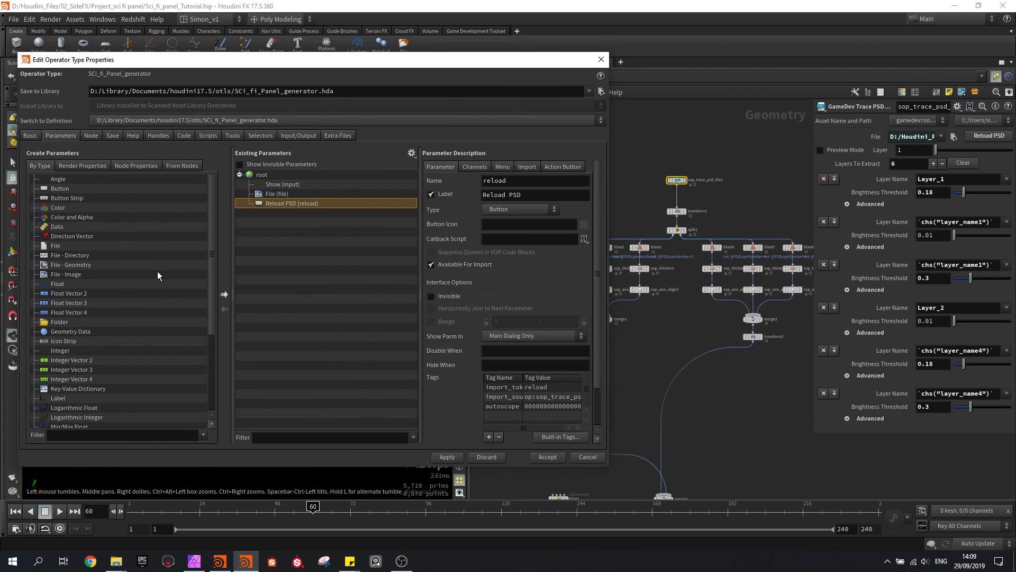
drag(59, 323, 274, 213)
drag(525, 194, 478, 204)
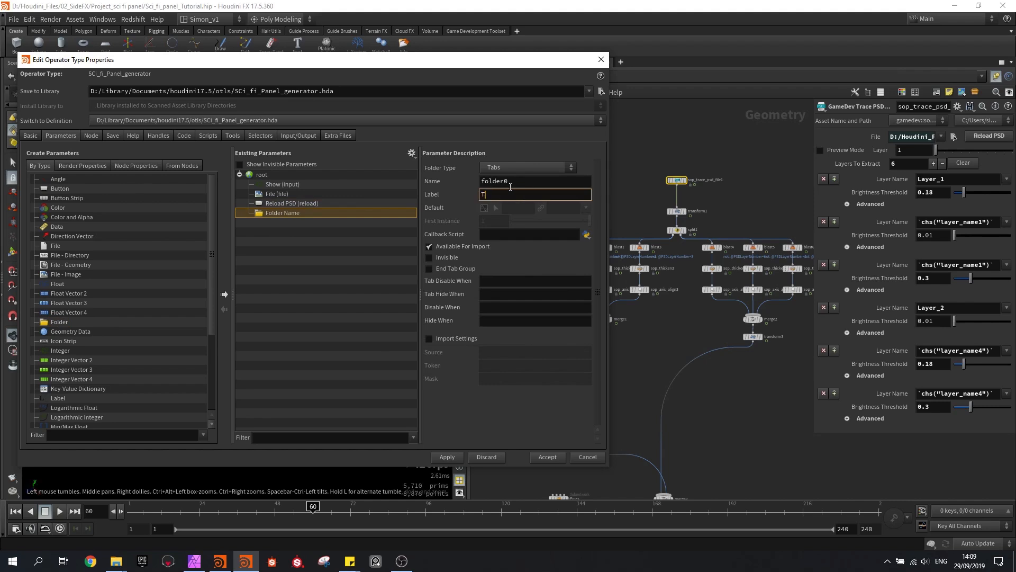
text(Top Panel)
key(Return)
Add a second folder labelled Support Panel below the Top Panel folder
drag(63, 322, 285, 232)
drag(518, 194, 433, 207)
text(Suppoty)
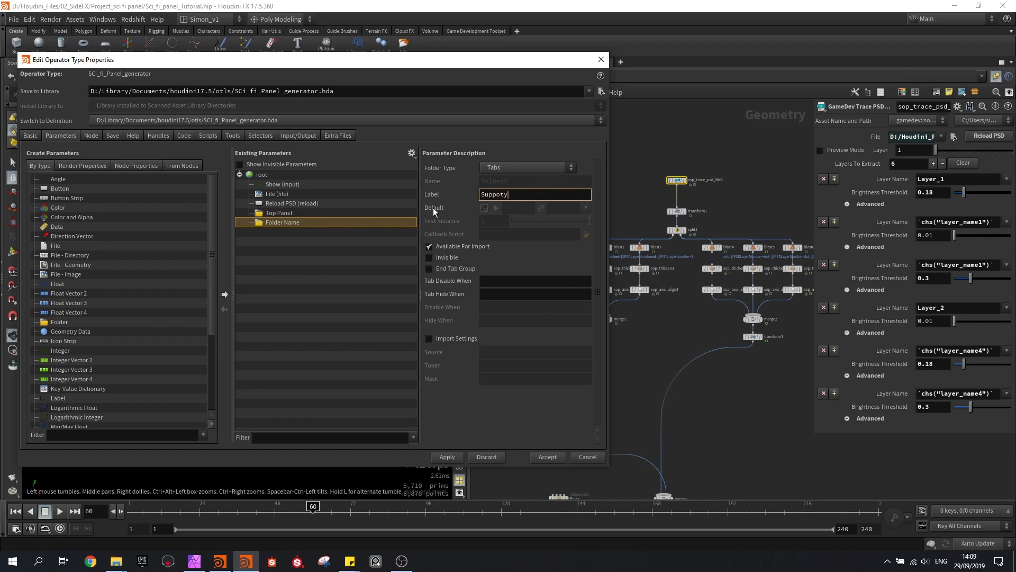
key(BackSpace)
text(rt Panel)
key(Return)
Add a third folder labelled Pipes below the Support Panel folder
drag(59, 321, 278, 242)
triple_click(502, 194)
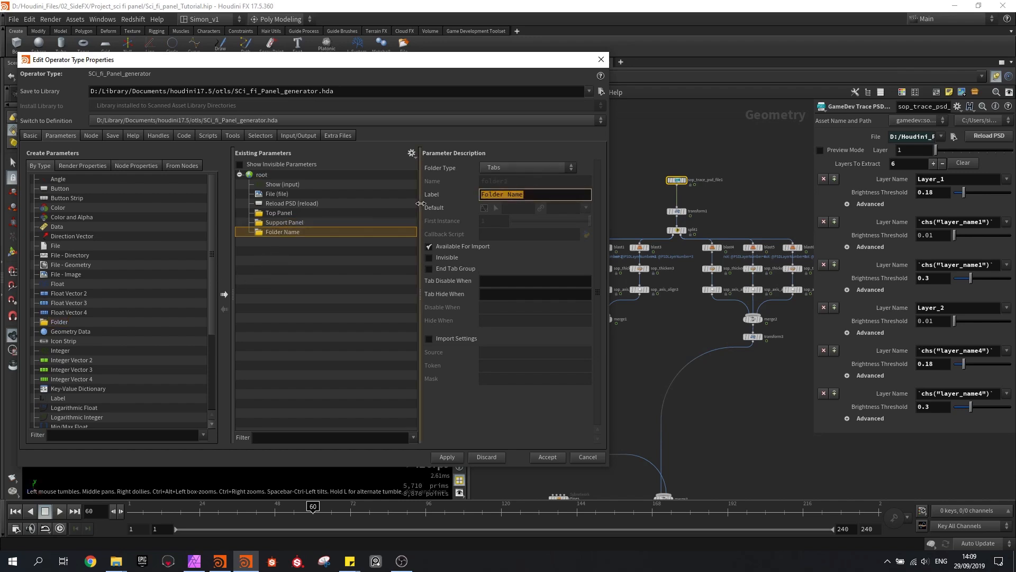
text(Pipes)
key(Return)
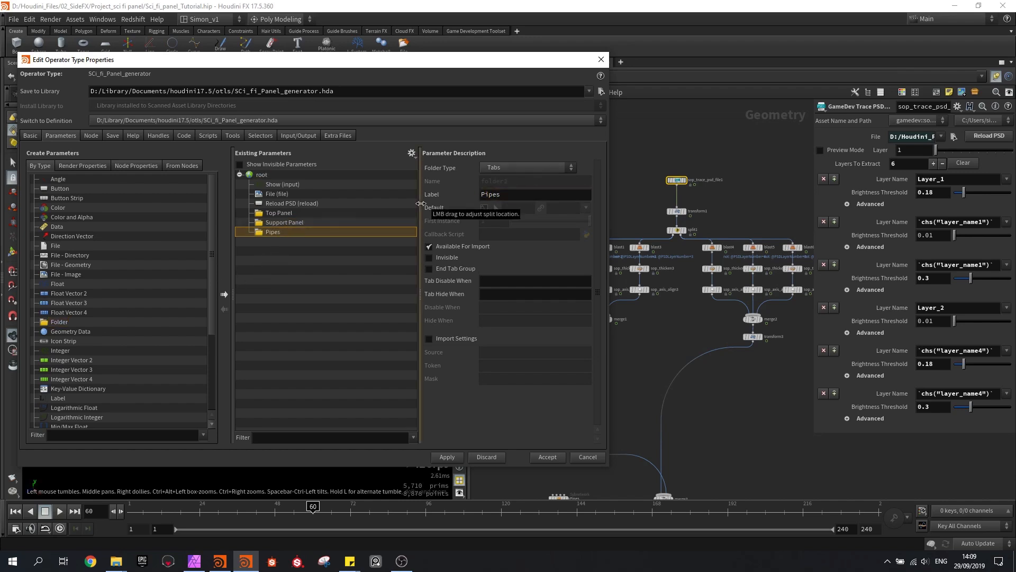
Select the sop_thicken1 node under blast2 to show its Depth parameter, and save the scene
drag(306, 62, 96, 67)
scroll(582, 324, up, 3)
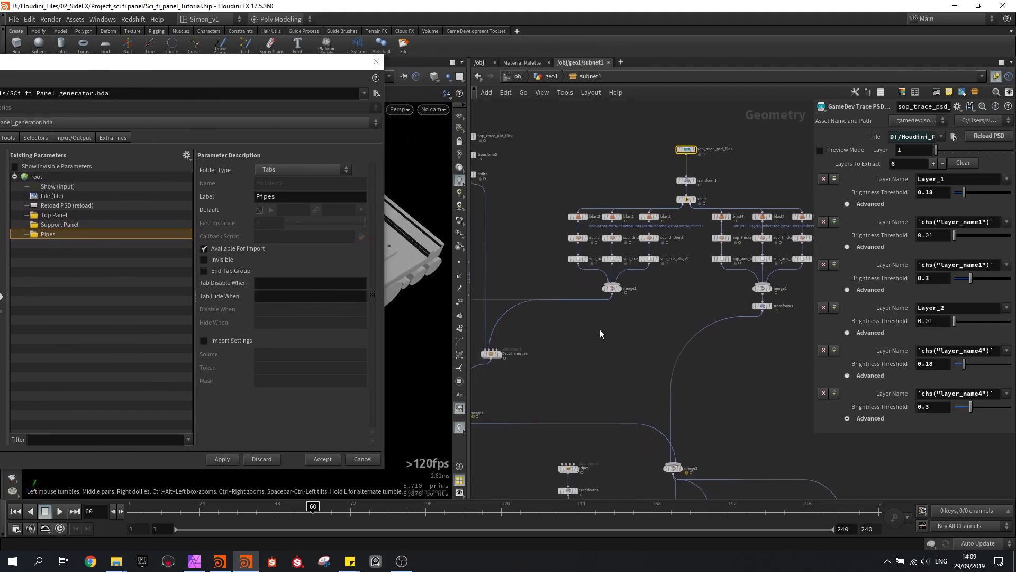
scroll(606, 335, up, 5)
click(582, 237)
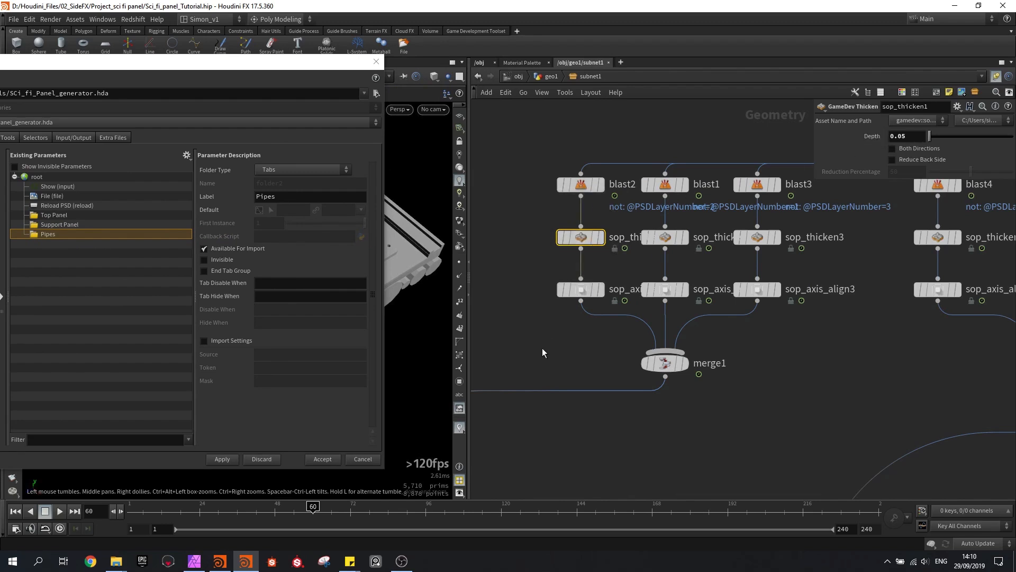
key(ctrl+s)
Insert a Transform node on the wire between merge4 and merge3, and place it directly below merge4
scroll(643, 425, down, 2)
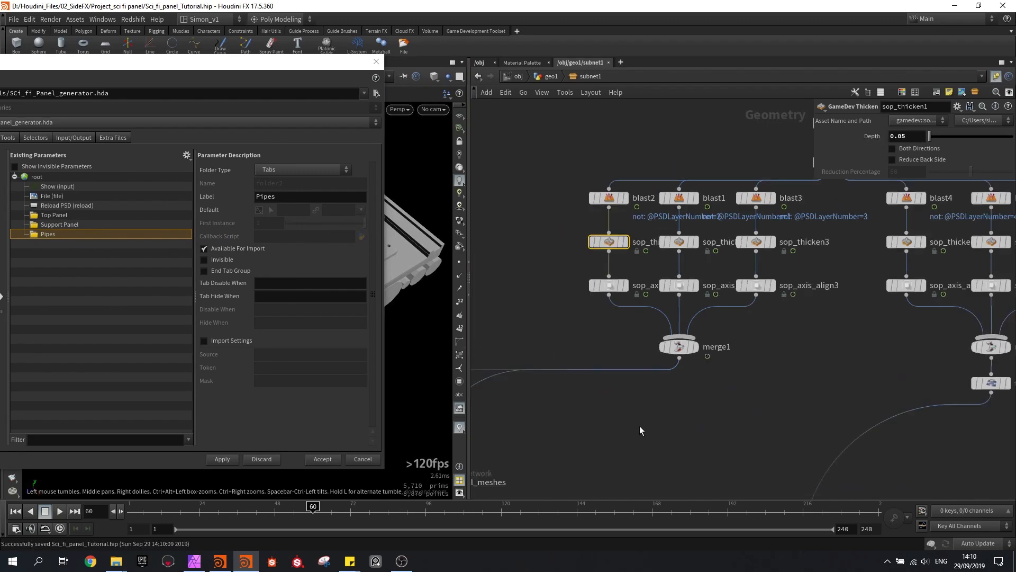
middle_drag(639, 425, 712, 339)
scroll(713, 340, down, 2)
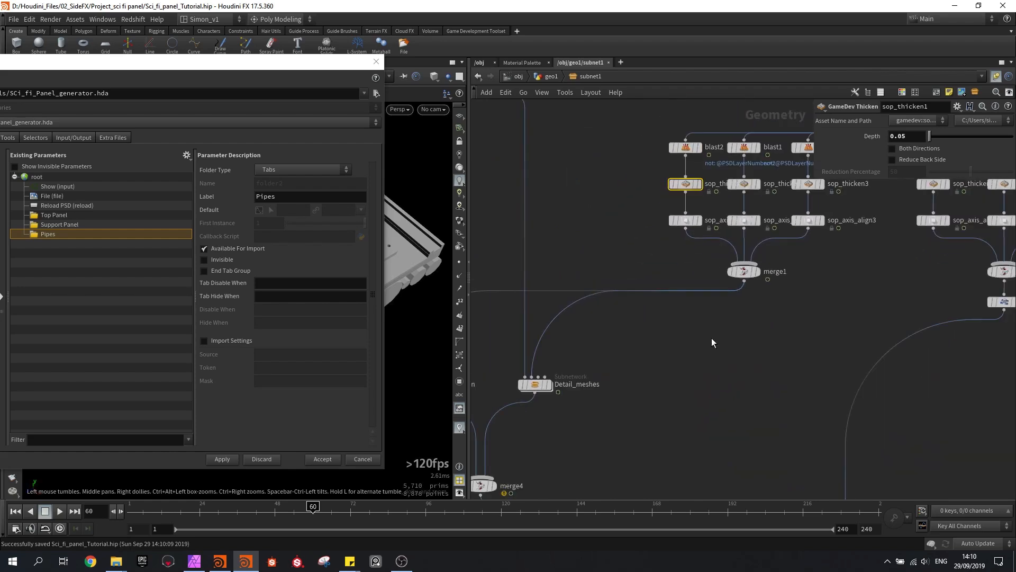
scroll(713, 345, down, 3)
key(Tab)
text(tra)
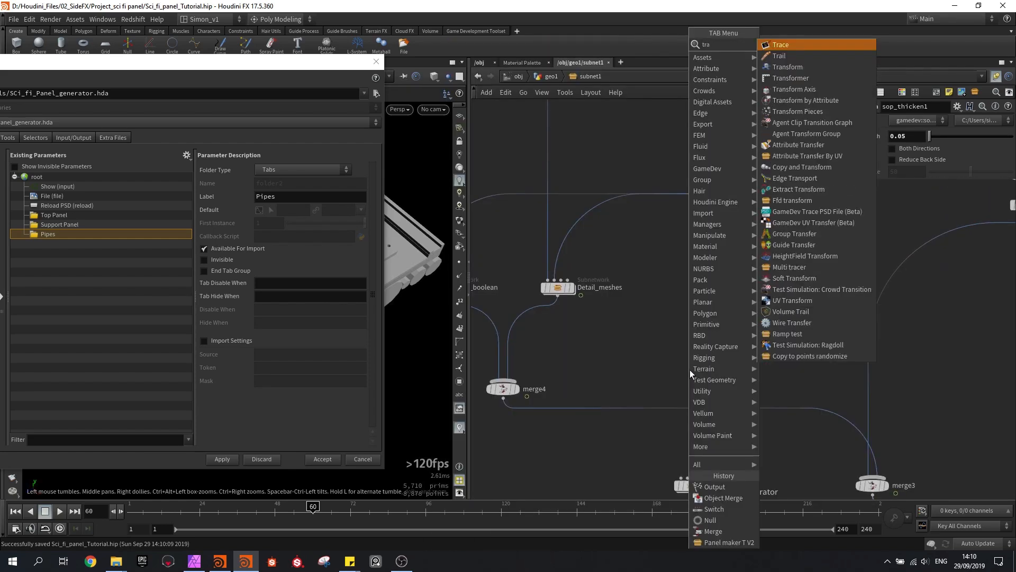
click(795, 68)
click(646, 408)
middle_drag(672, 333, 742, 272)
drag(719, 365, 577, 370)
Try moving the top panel upward by about 0.38 with transform6's viewport handle, and undo the move
drag(294, 67, 166, 424)
drag(251, 290, 103, 261)
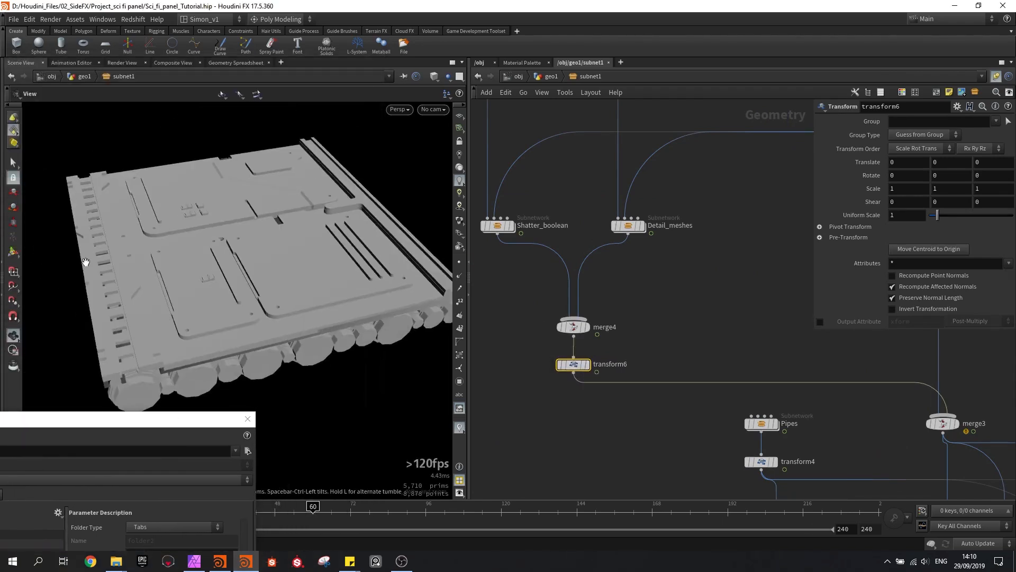
click(14, 256)
alt+drag(183, 223, 243, 153)
key(r)
key(e)
key(ctrl+z)
key(ctrl+z)
key(ctrl+z)
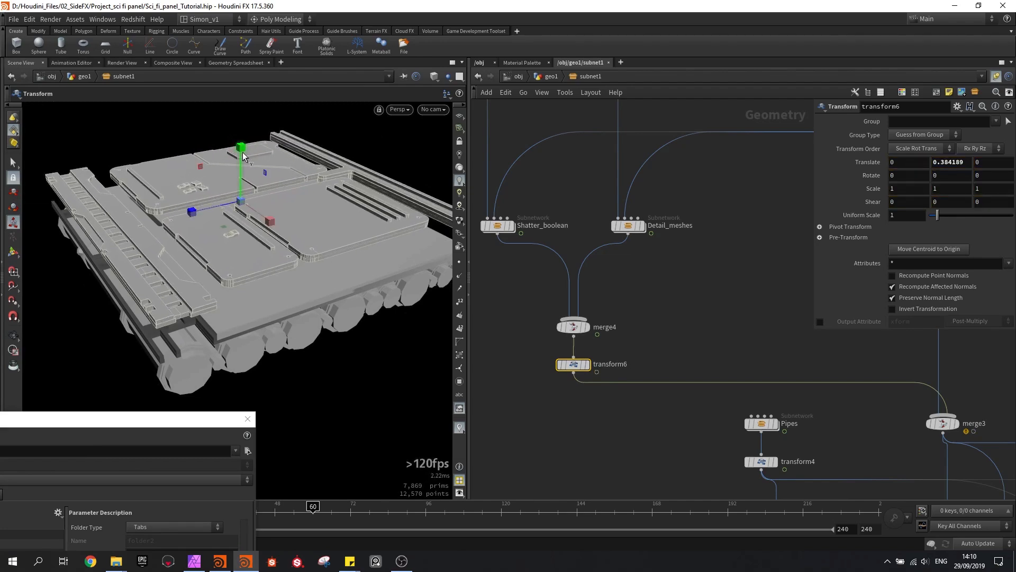
key(ctrl+z)
Promote transform6's Translate Y and Scale Y parameters into the Top Panel folder
drag(156, 419, 389, 101)
click(191, 241)
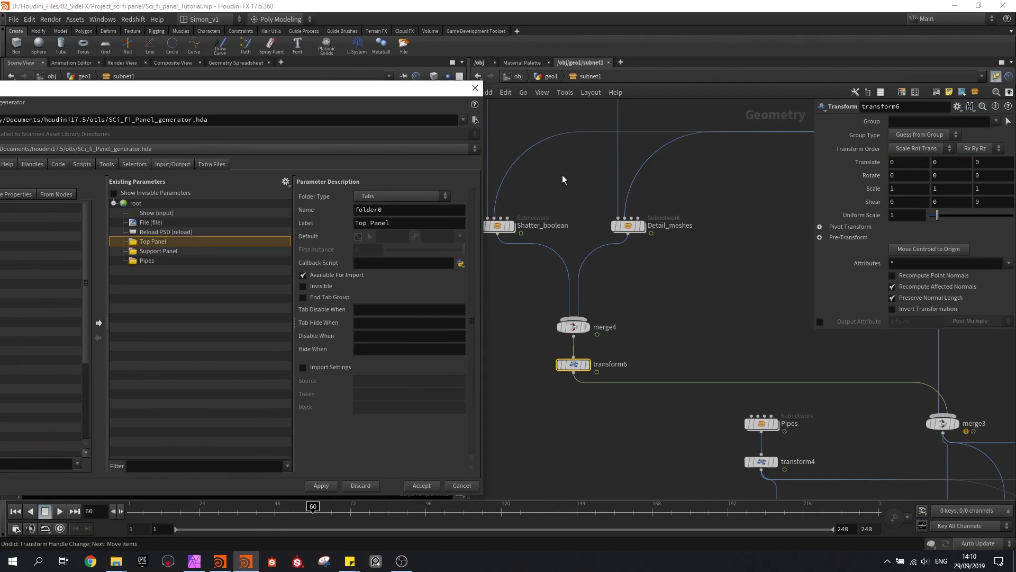
click(935, 163)
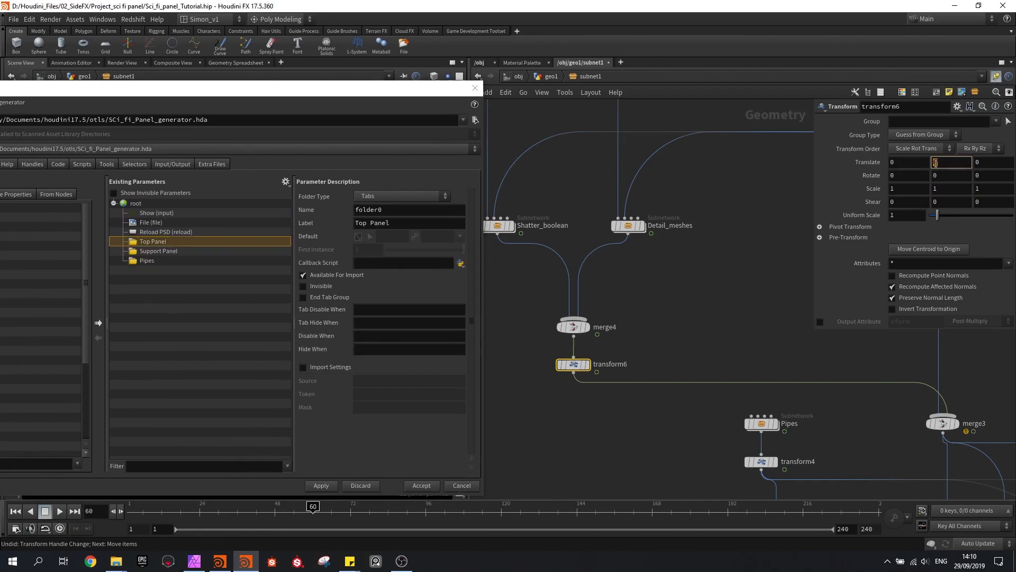
drag(935, 163, 153, 246)
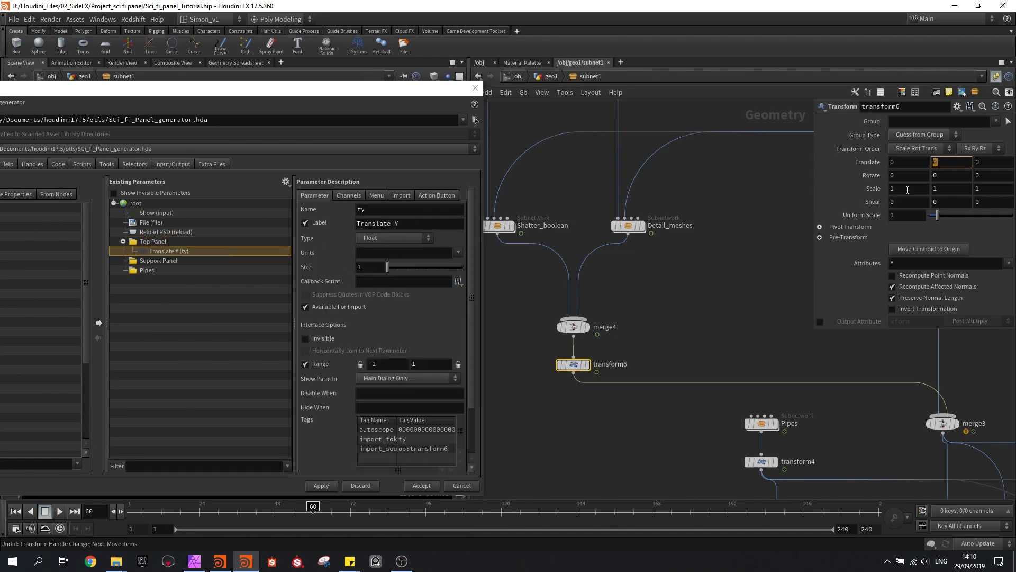
click(950, 190)
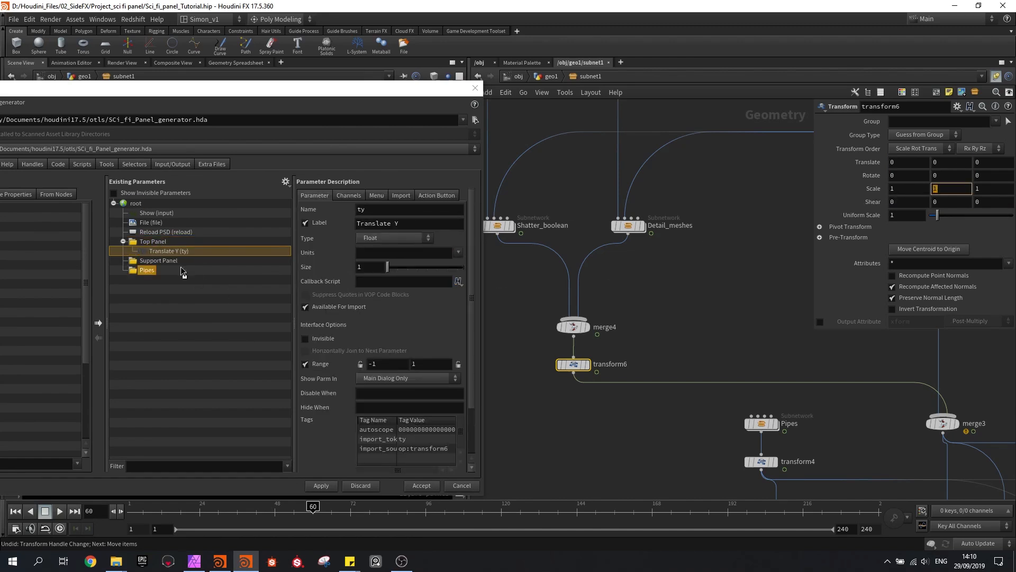
click(155, 243)
drag(156, 246, 156, 247)
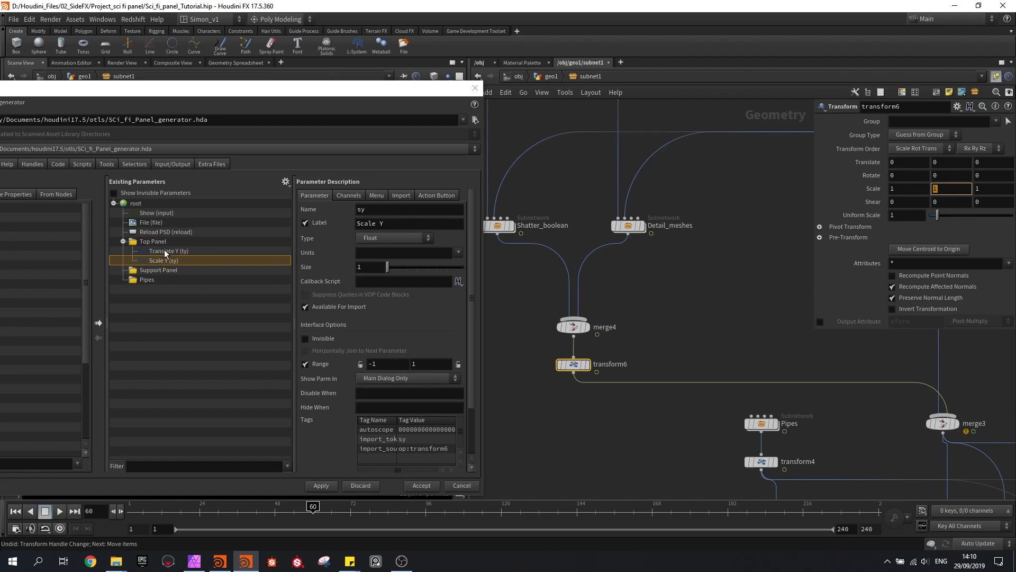
Change the promoted Translate Y parameter's label to Move up/down
drag(420, 229, 358, 229)
key(BackSpace)
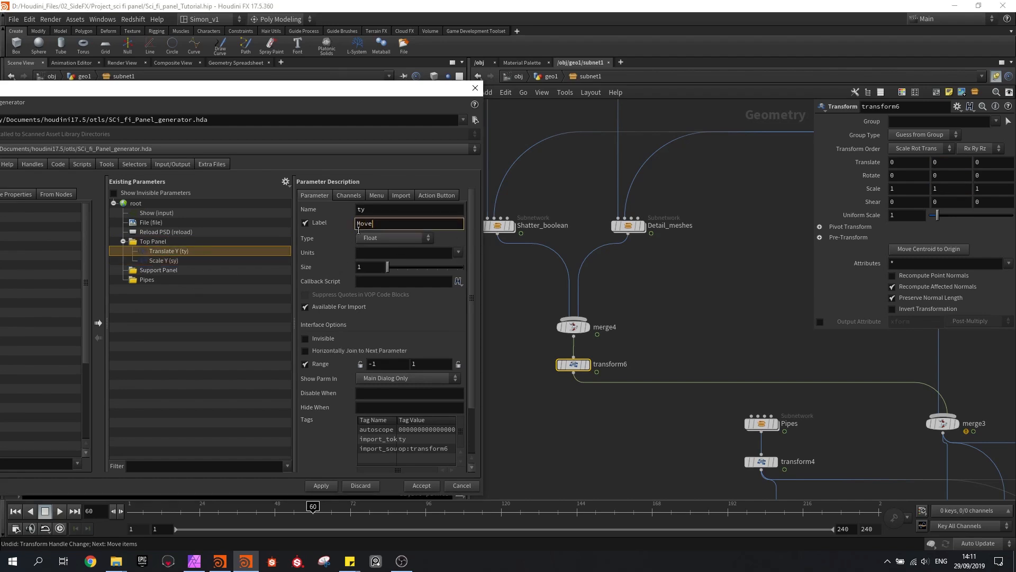
text(Move up/down)
key(Return)
Change the promoted Scale Y parameter's label to Overall scale
click(223, 261)
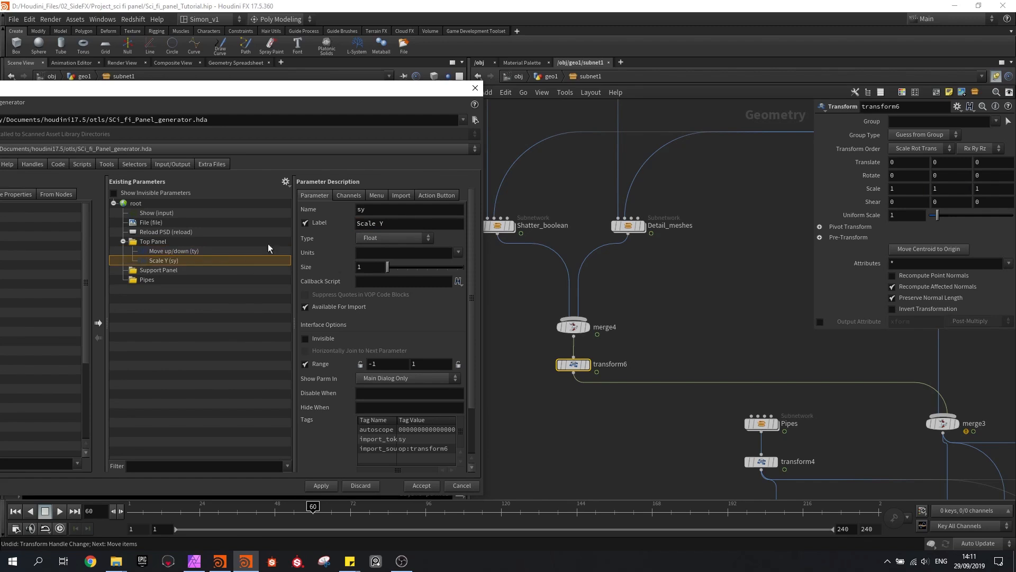
triple_click(394, 224)
text(Overall scale)
key(Return)
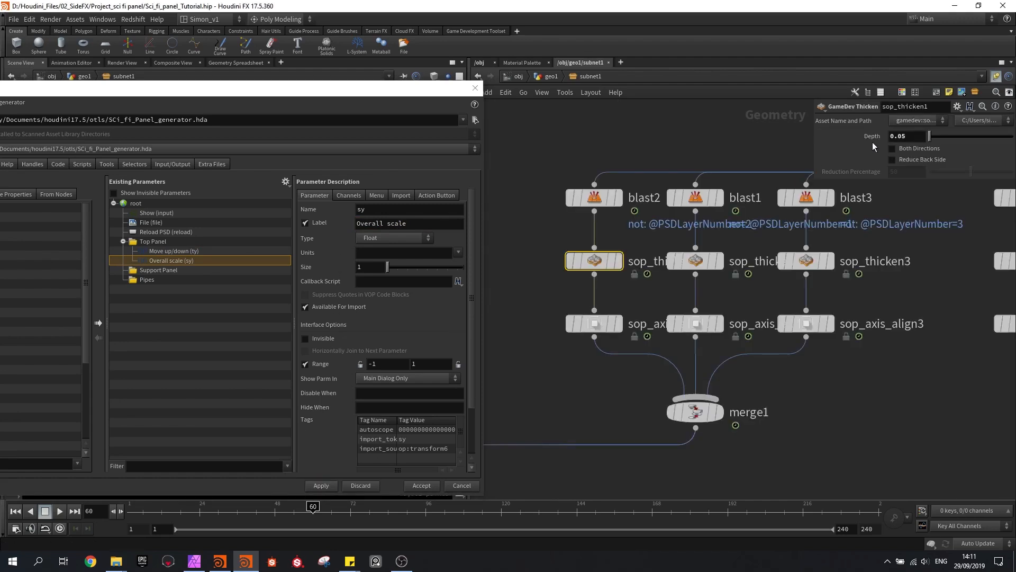
Promote the Depth parameters of sop_thicken1, sop_thicken2 and sop_thicken3 into the Top Panel folder
drag(878, 135, 223, 295)
drag(181, 261, 150, 240)
click(695, 260)
drag(871, 149, 159, 244)
click(806, 261)
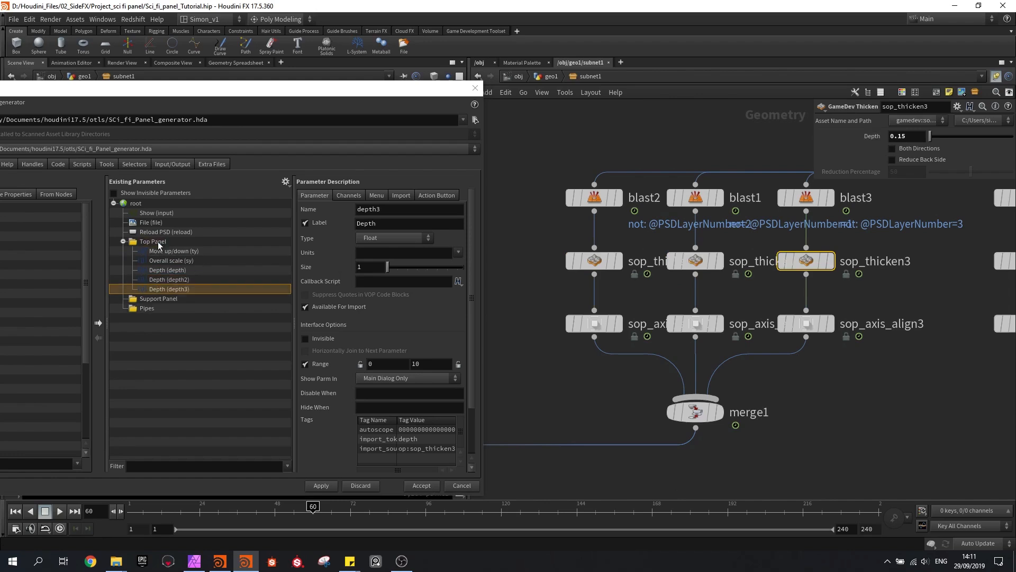
Change the label of the first promoted Depth parameter to Layer1 scale
click(177, 270)
double_click(378, 223)
text(Layer)
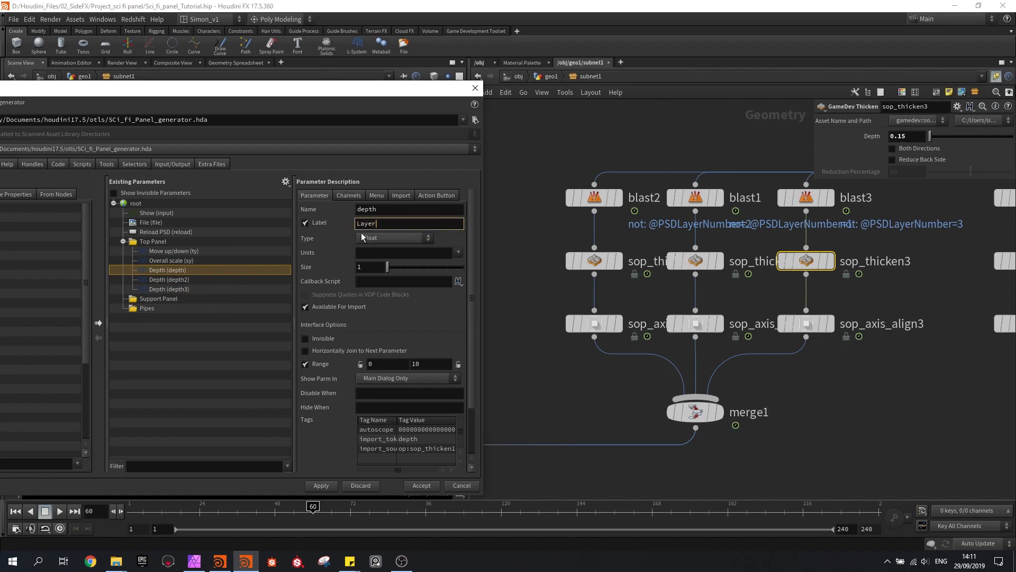
text(1 scale)
key(Return)
key(ctrl+c)
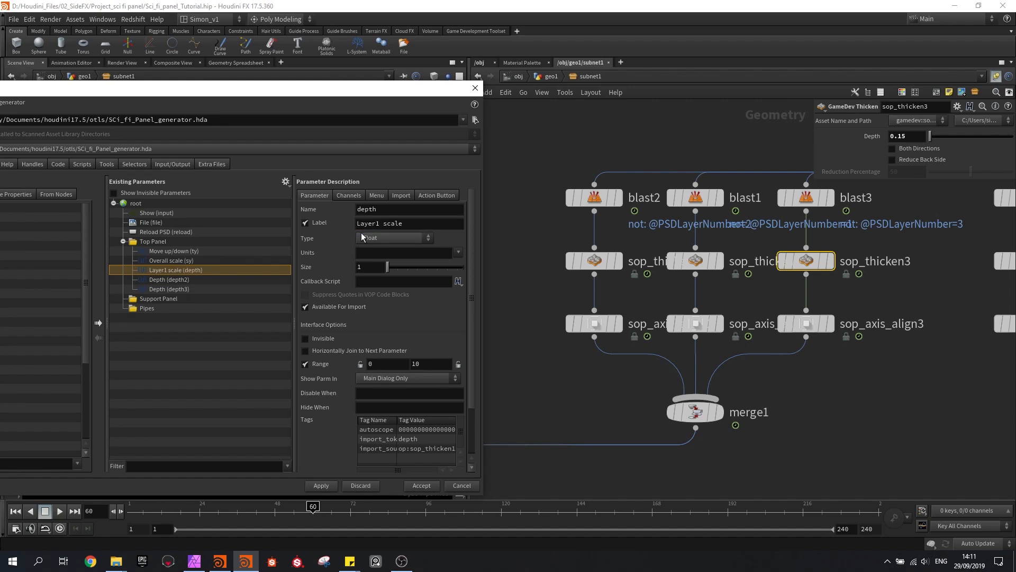
Change the label of the depth2 parameter to Layer2 scale, reusing the copied Layer1 label
click(240, 279)
double_click(367, 224)
key(ctrl+v)
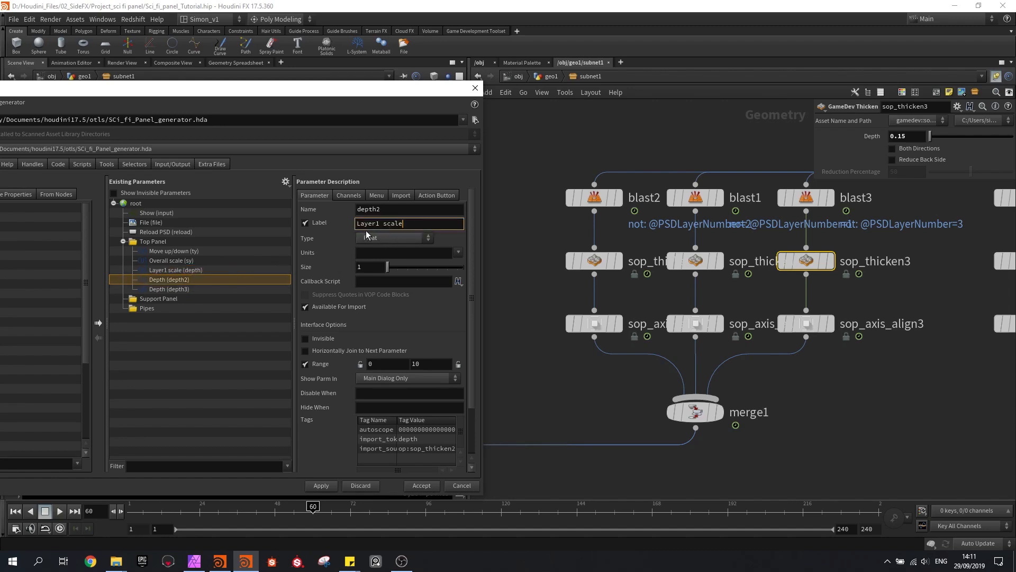
click(379, 224)
key(BackSpace)
text(2)
key(Return)
Change the label of the depth3 parameter to Layer3 scale, reusing the copied label text
click(169, 288)
double_click(368, 223)
key(ctrl+v)
click(380, 224)
key(BackSpace)
text(3)
key(Return)
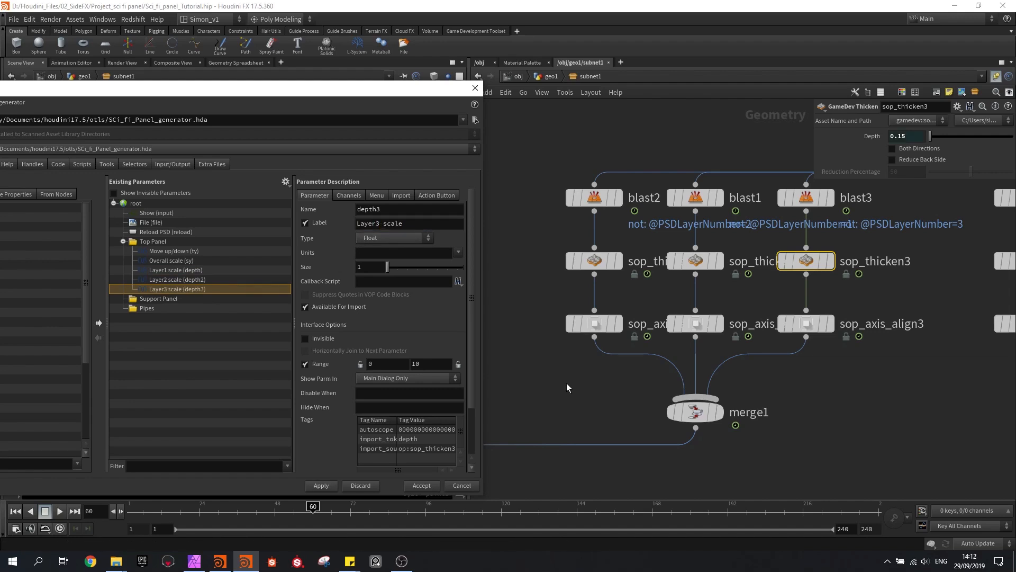
Select the transform6 node below merge4 and try rotating the top panel with it, undoing the test rotation
scroll(560, 390, down, 4)
drag(398, 93, 291, 447)
middle_drag(733, 422, 726, 189)
scroll(736, 357, up, 2)
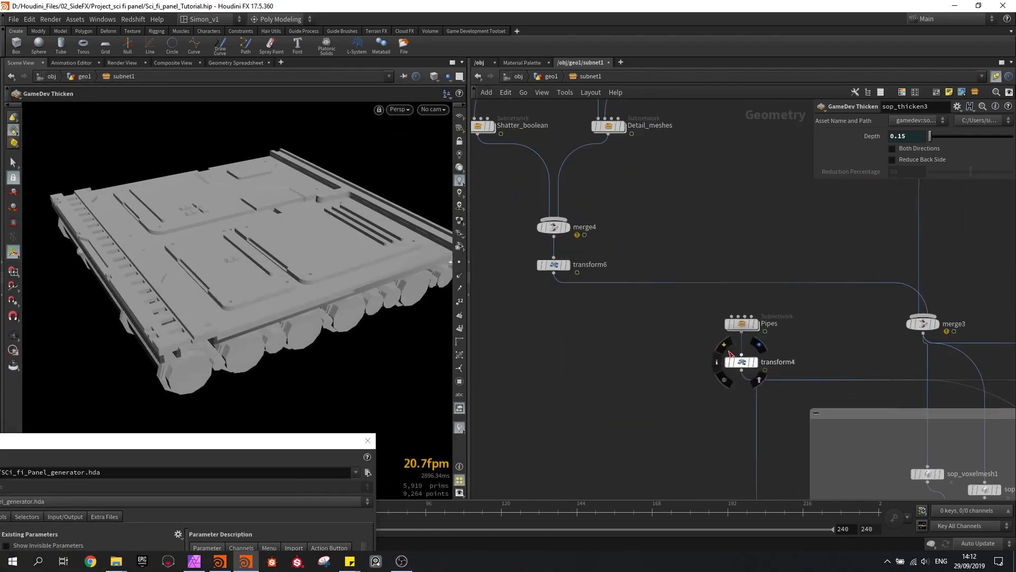
click(556, 265)
key(r)
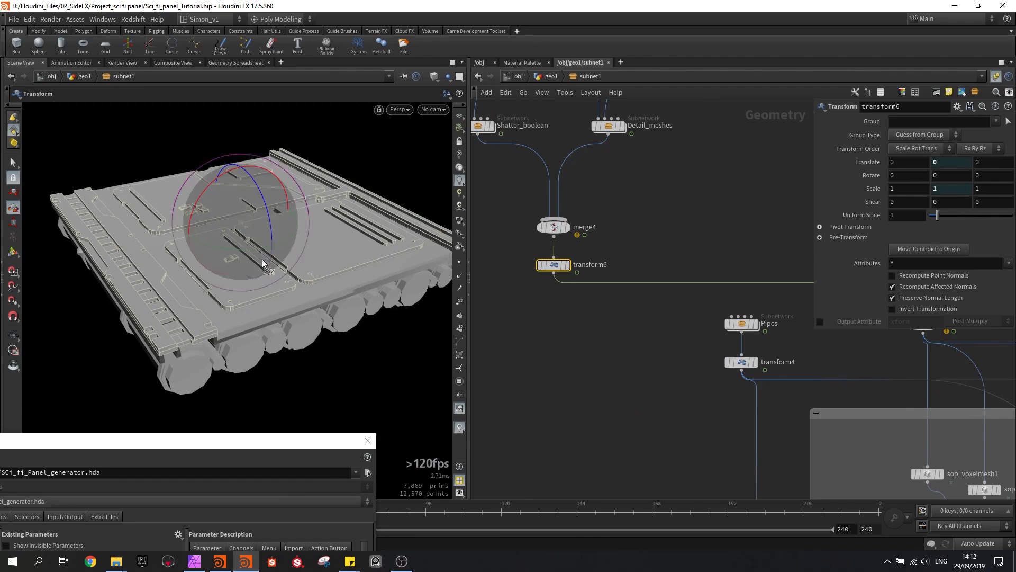
drag(241, 249, 80, 224)
key(ctrl+z)
Promote transform6's Y rotation into the Top Panel folder and label the parameter Rotate panel
drag(256, 431, 363, 163)
double_click(935, 175)
drag(935, 175, 146, 310)
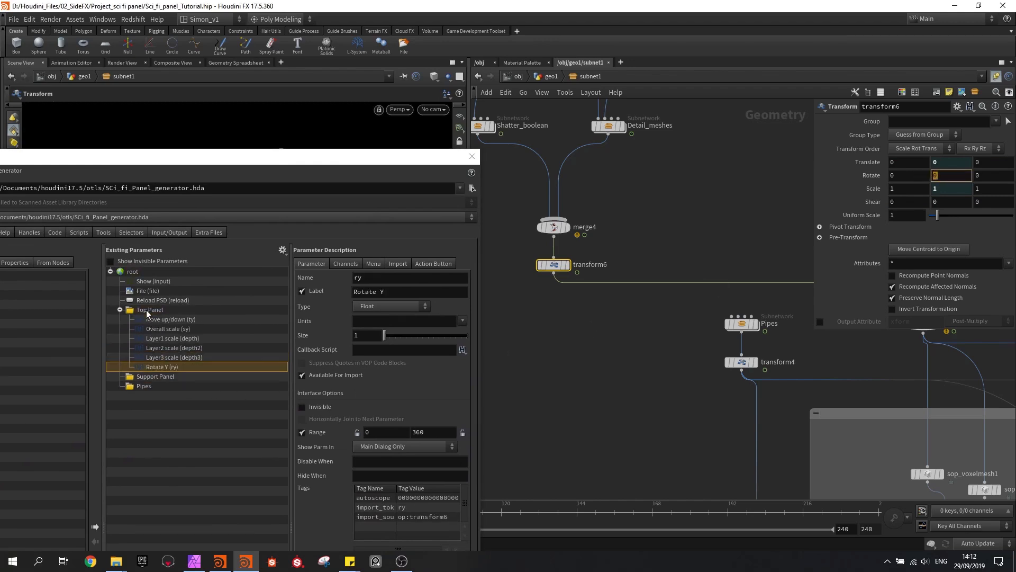
click(393, 293)
key(BackSpace)
text(panel)
key(Return)
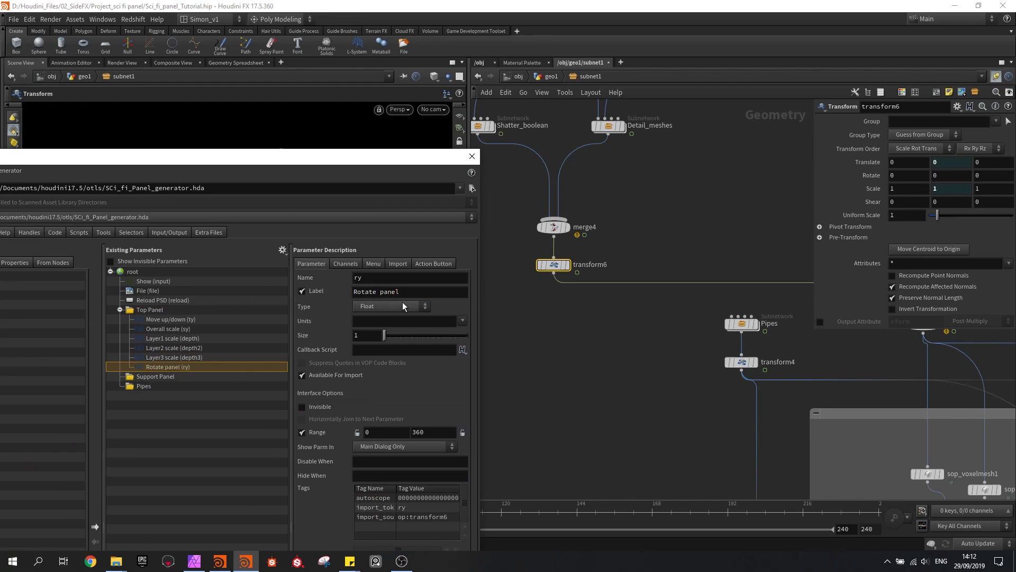
Open the Detail_meshes subnetwork and bring its nodes into view
drag(328, 152, 283, 394)
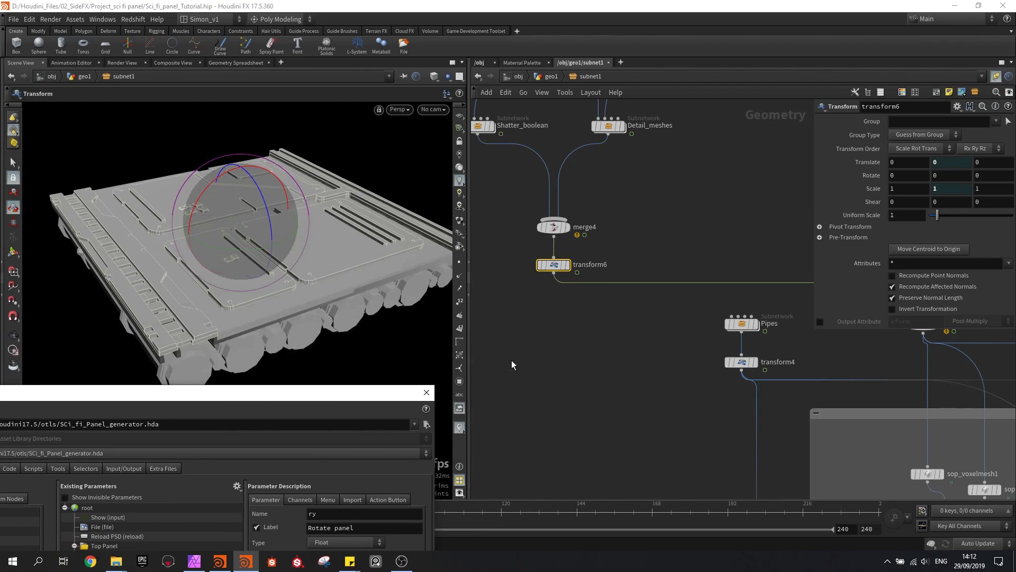
middle_drag(554, 344, 596, 426)
middle_drag(733, 267, 720, 362)
click(636, 303)
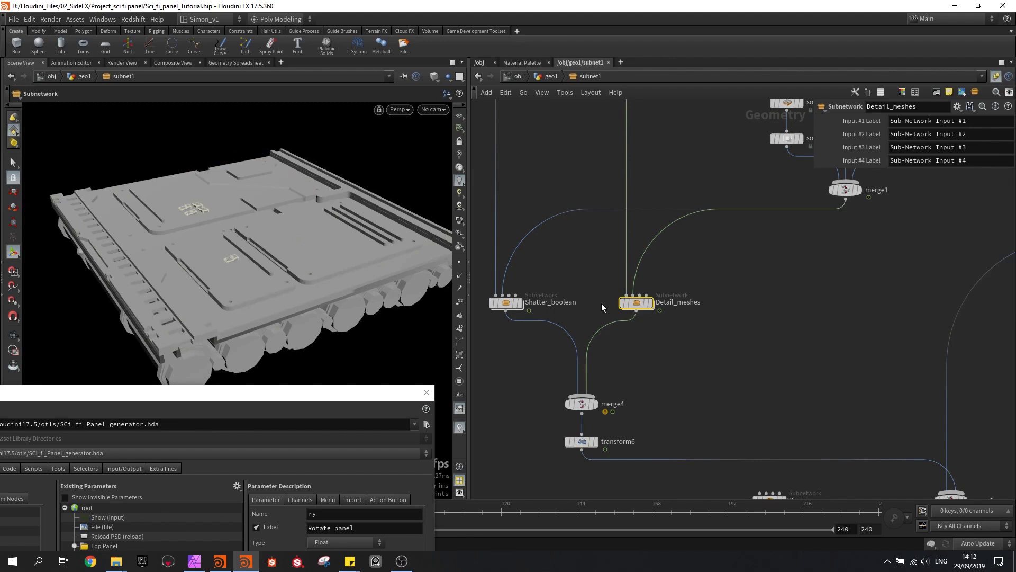
double_click(636, 303)
middle_drag(608, 319, 527, 257)
Add a Label parameter at the end of the Top Panel folder with the main label Deatial meshes
drag(347, 399, 551, 132)
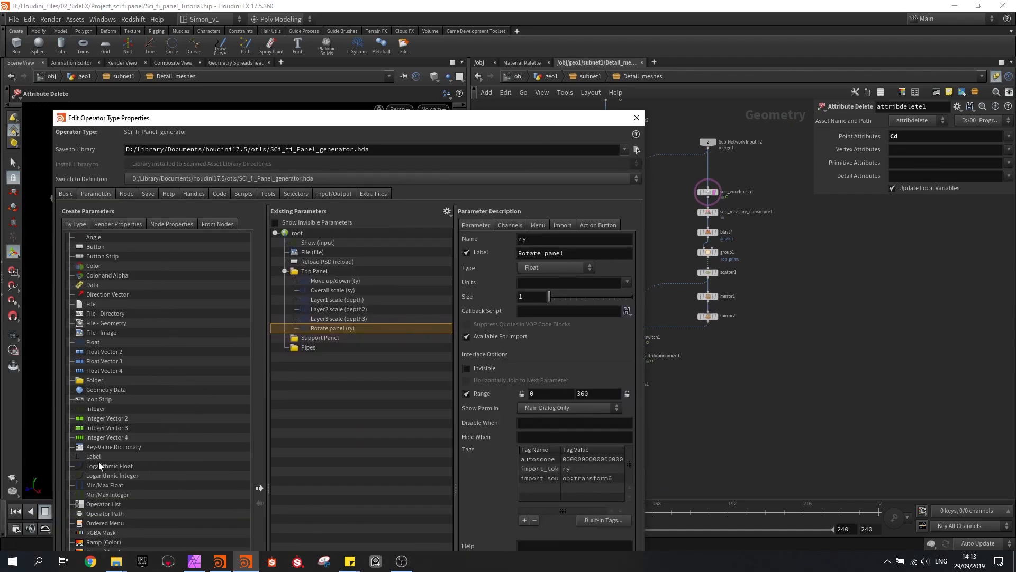
drag(100, 457, 309, 268)
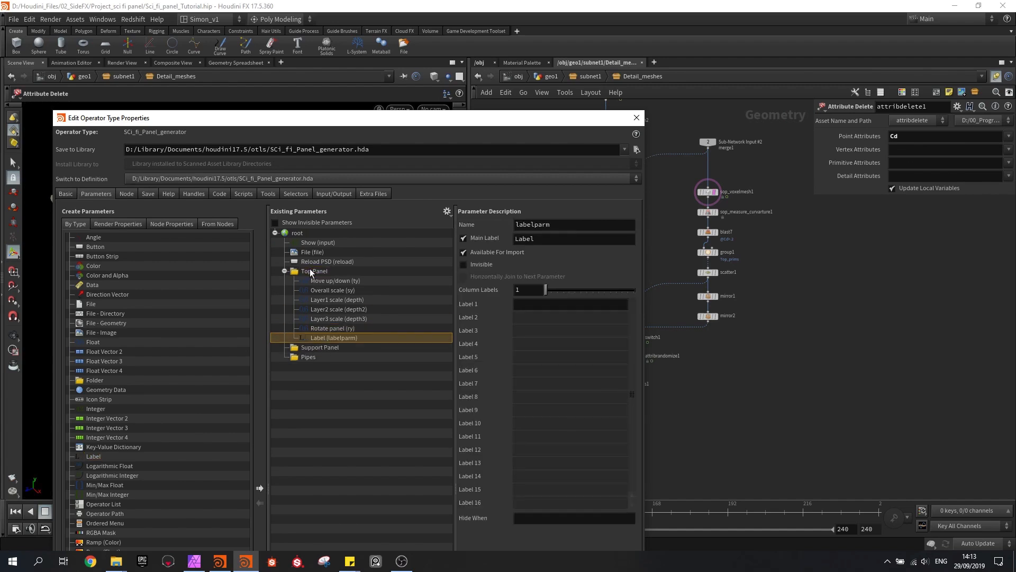
drag(547, 239, 502, 239)
text(Deatilial meshes)
key(Return)
Select the switch1 node and examine the ray1, scatter1 and mirror2 branches that feed it
drag(424, 122, 170, 127)
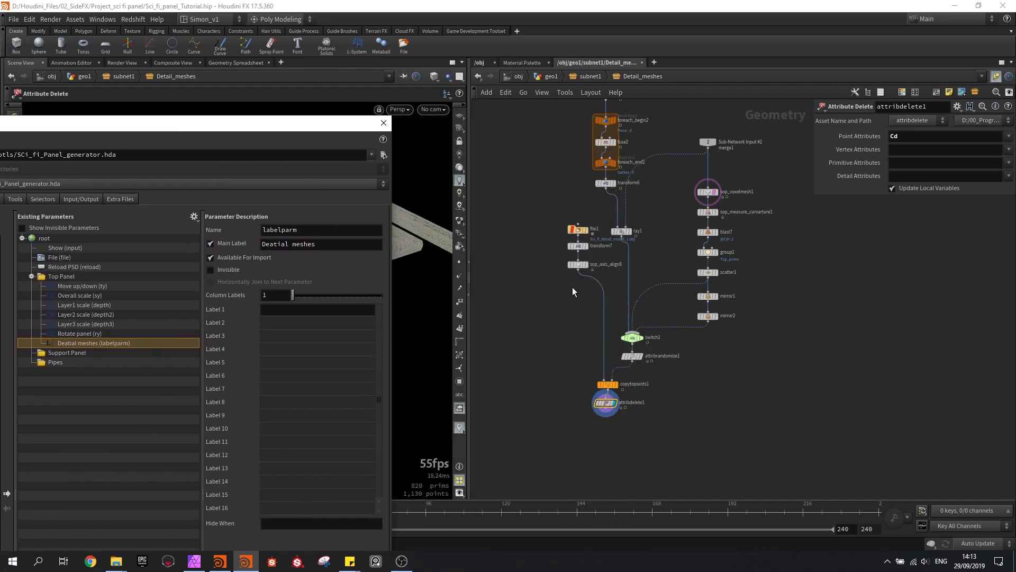
scroll(631, 332, up, 4)
click(632, 337)
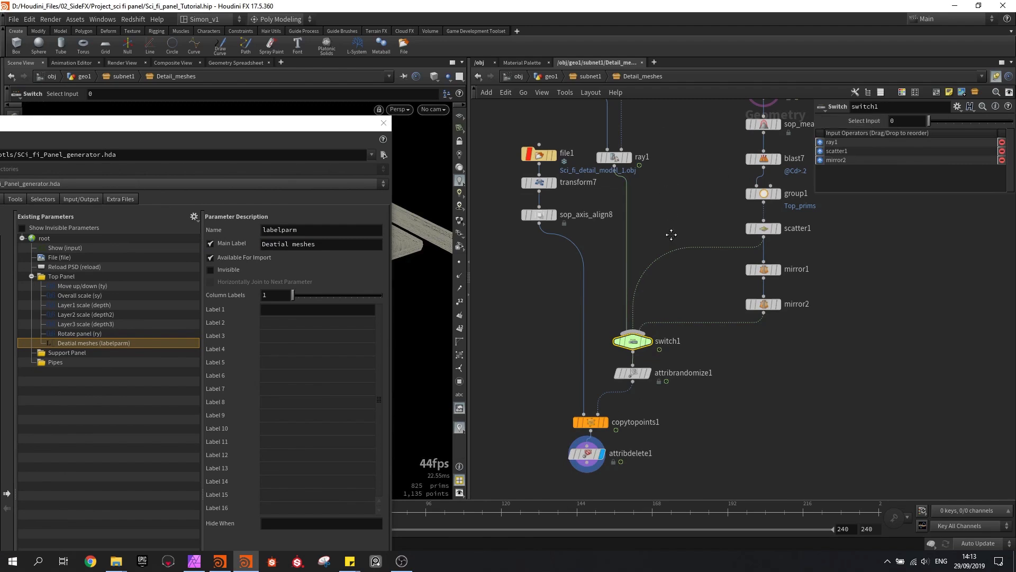
scroll(671, 234, down, 2)
middle_drag(674, 271, 667, 312)
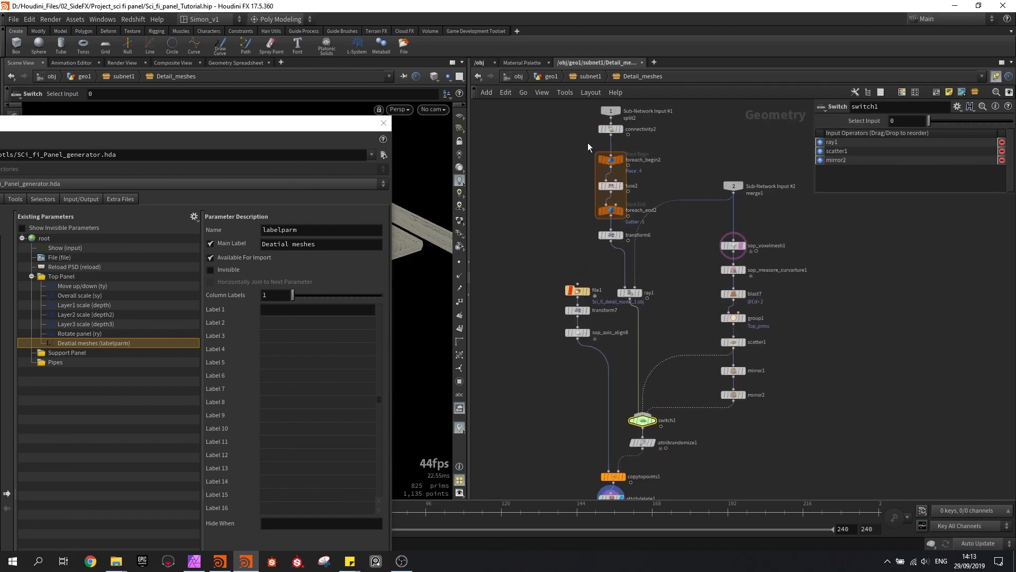
scroll(624, 275, up, 1)
scroll(684, 291, up, 1)
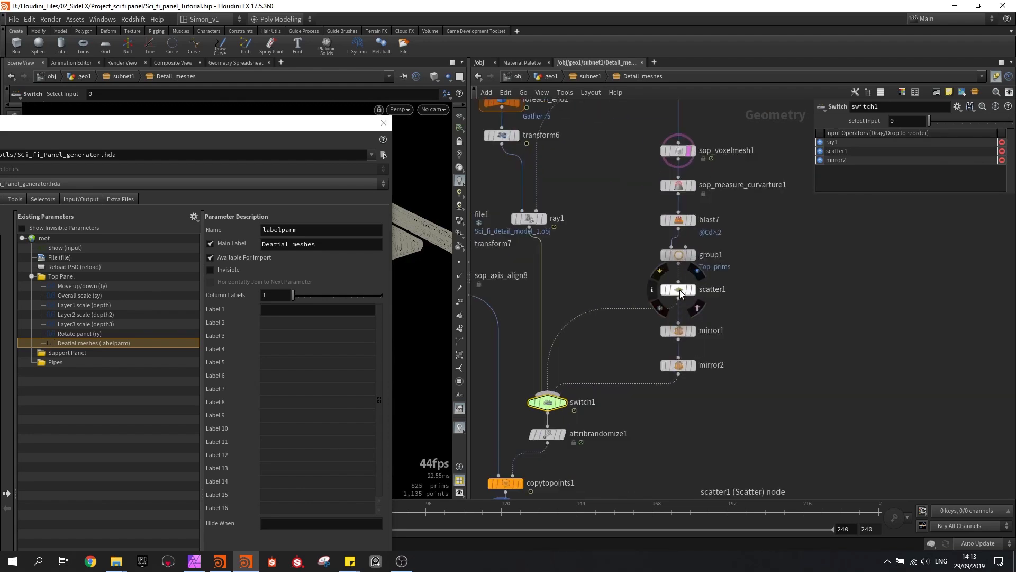
mouse_move(682, 369)
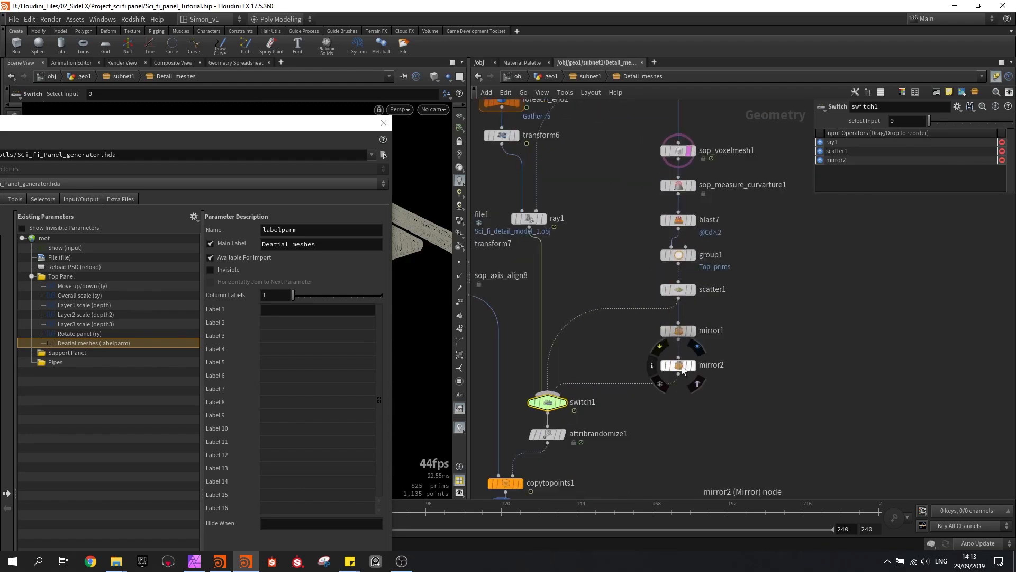
middle_drag(608, 342, 648, 290)
drag(252, 129, 346, 85)
middle_drag(631, 296, 712, 268)
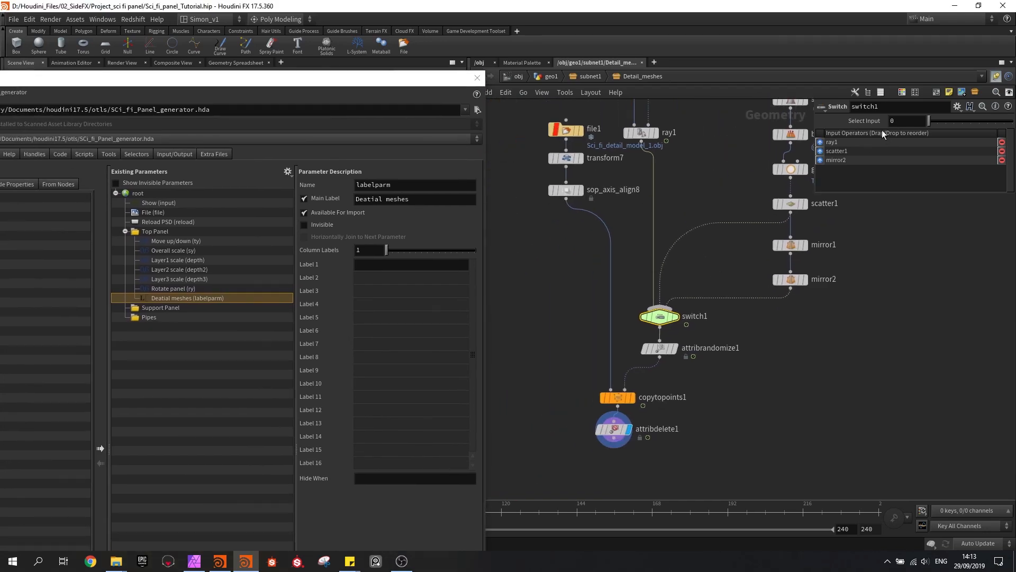
Promote switch1's Select Input parameter into the Top Panel folder and label it Placement method
drag(174, 296, 153, 230)
drag(419, 217, 357, 222)
text(Pl)
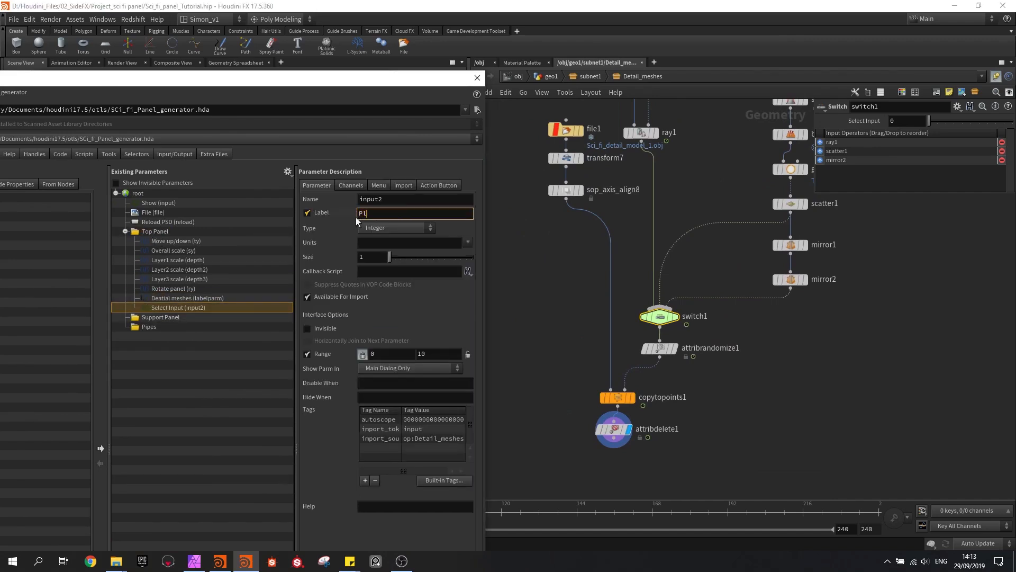
text(acement method)
key(Return)
Enable a menu for the Placement method parameter and add item 0 labelled Image
click(378, 185)
click(323, 199)
click(341, 239)
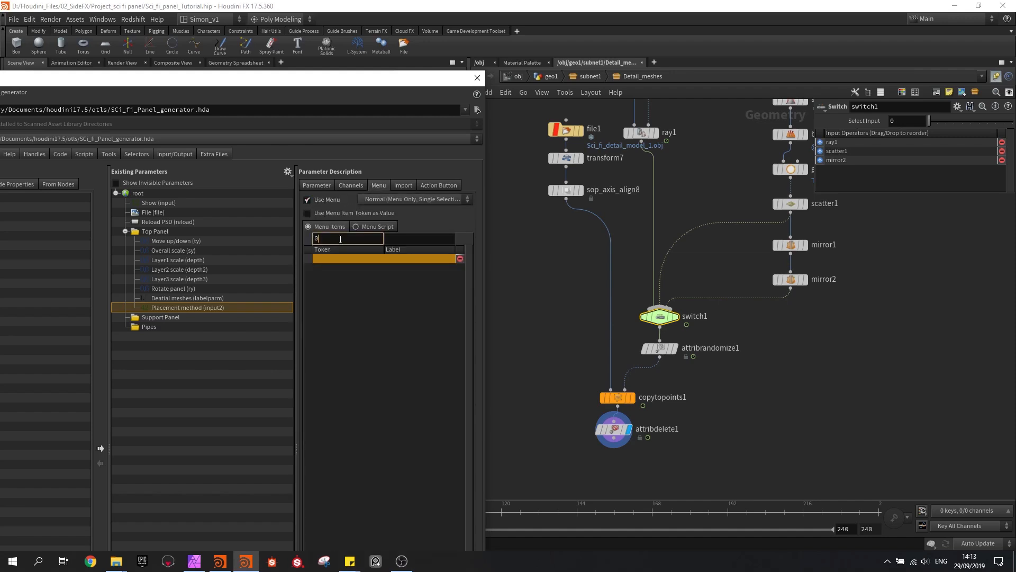
text(0)
click(397, 241)
text(Image)
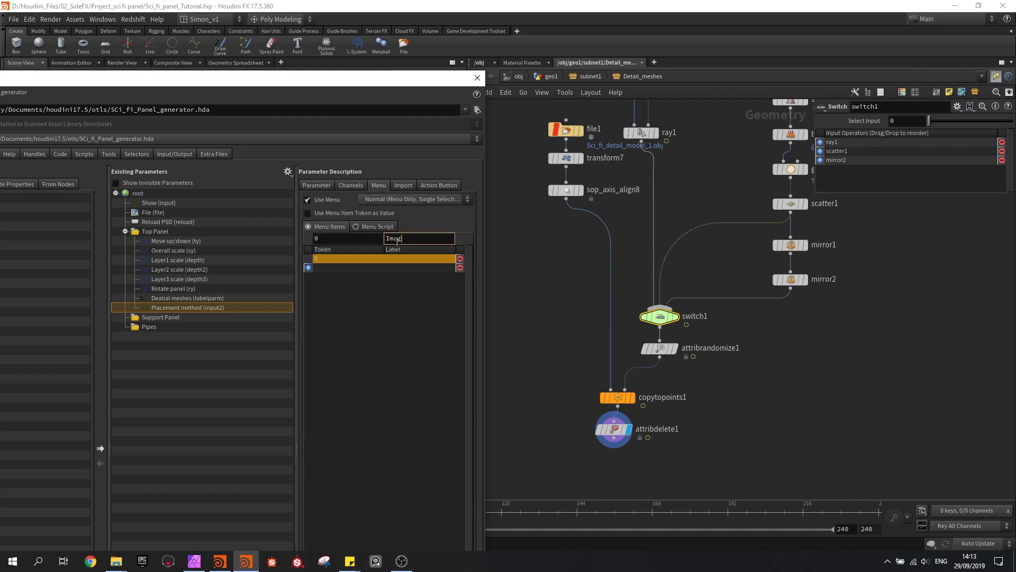
key(Return)
Add Placement method menu item 1 labelled random and item 2 for the symmetry placement
click(366, 237)
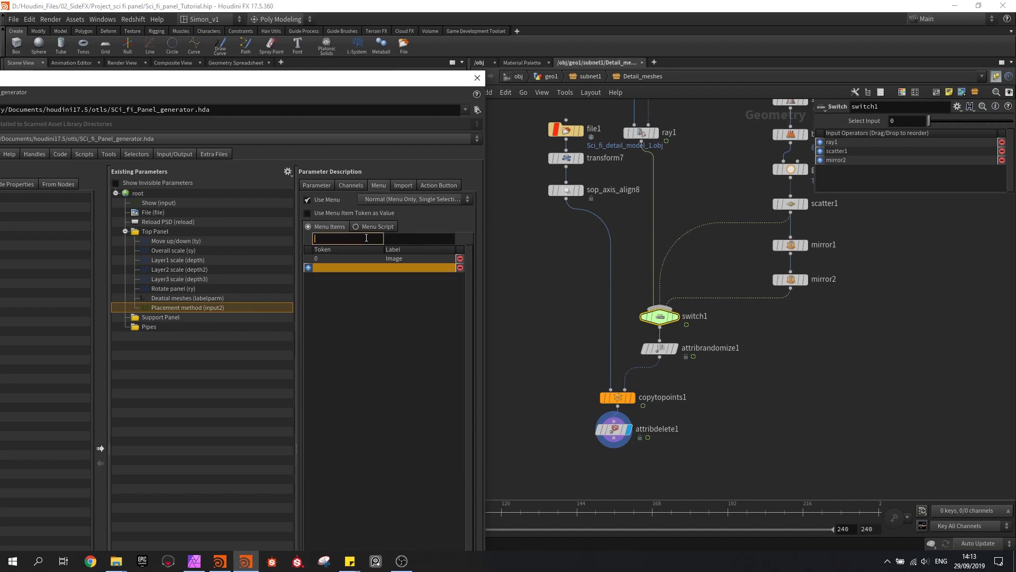
click(411, 238)
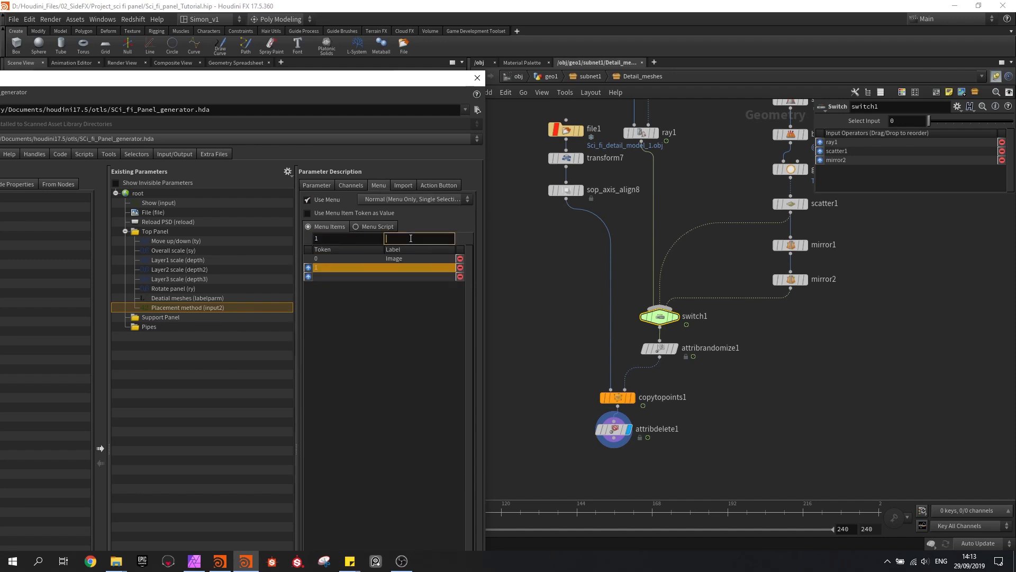
text(random)
key(Return)
click(377, 240)
text(2)
click(412, 236)
text(Symme)
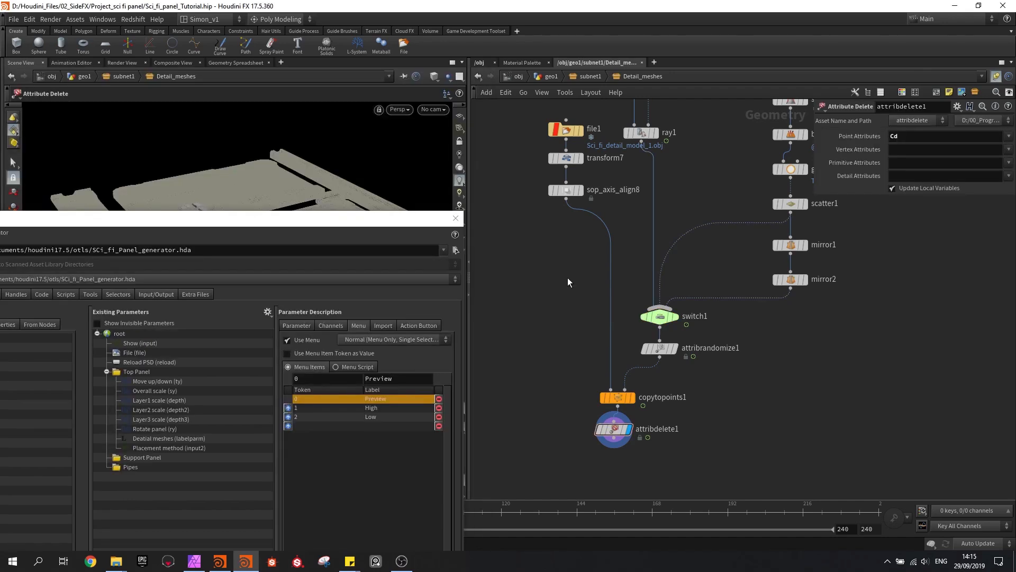
Promote scatter1's Global Seed into the Top Panel folder and label it Seed - random
scroll(702, 260, up, 3)
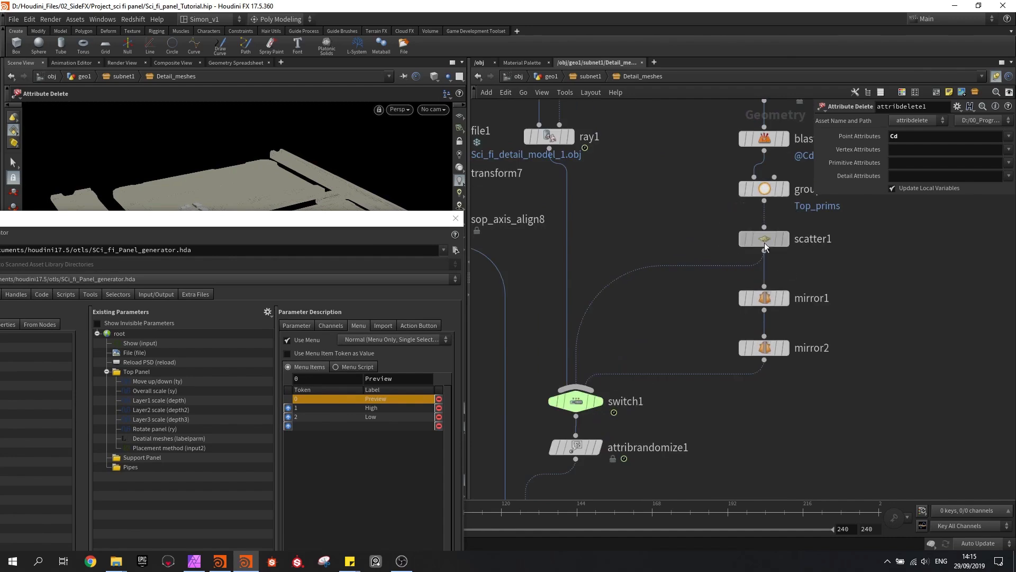
click(767, 236)
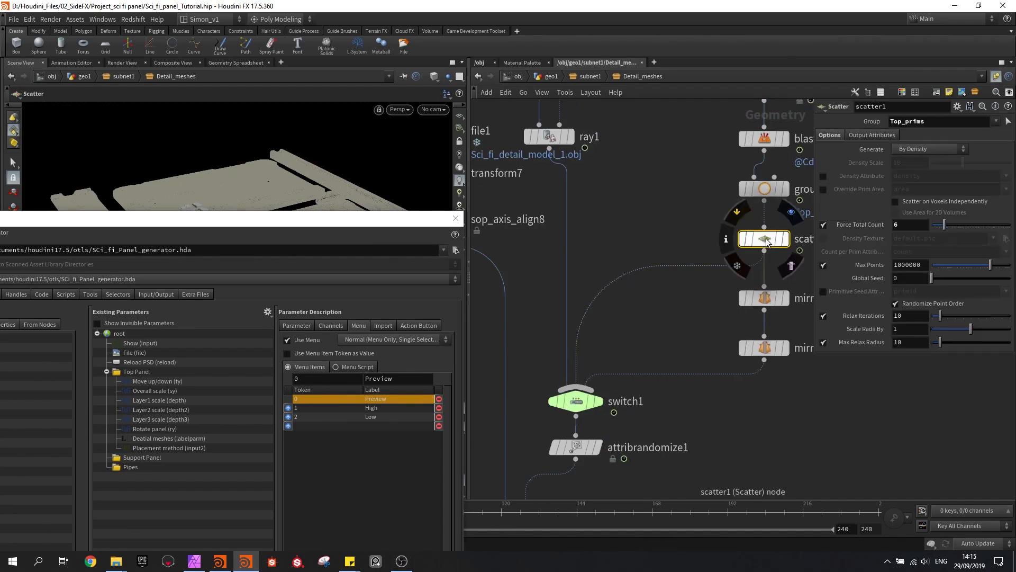
drag(880, 284, 139, 374)
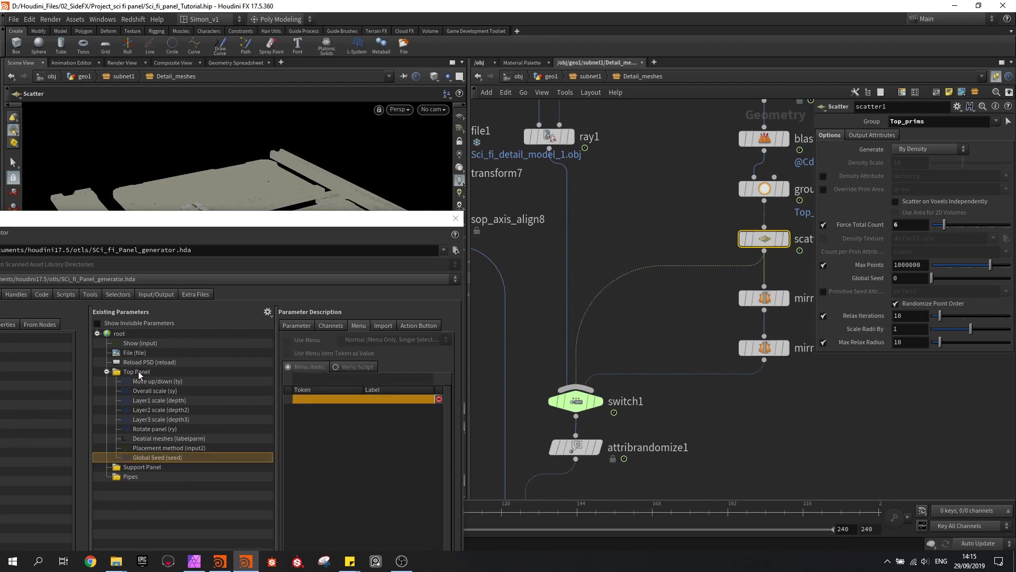
click(297, 325)
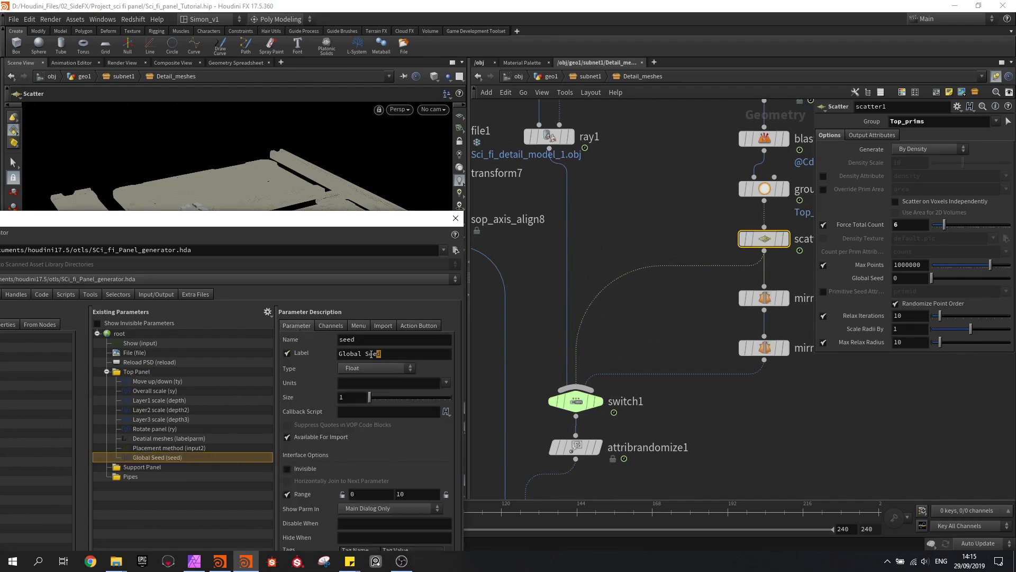
click(384, 354)
text(Seed - random)
key(Return)
Promote transform7's Uniform Scale into the Top Panel folder and label it Model scale
drag(257, 223, 247, 218)
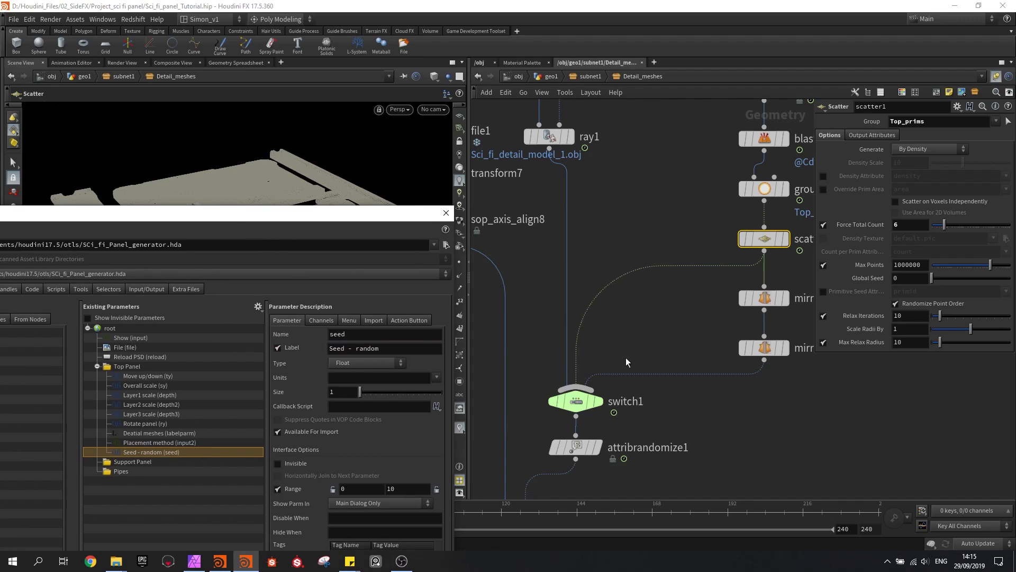
scroll(626, 358, down, 4)
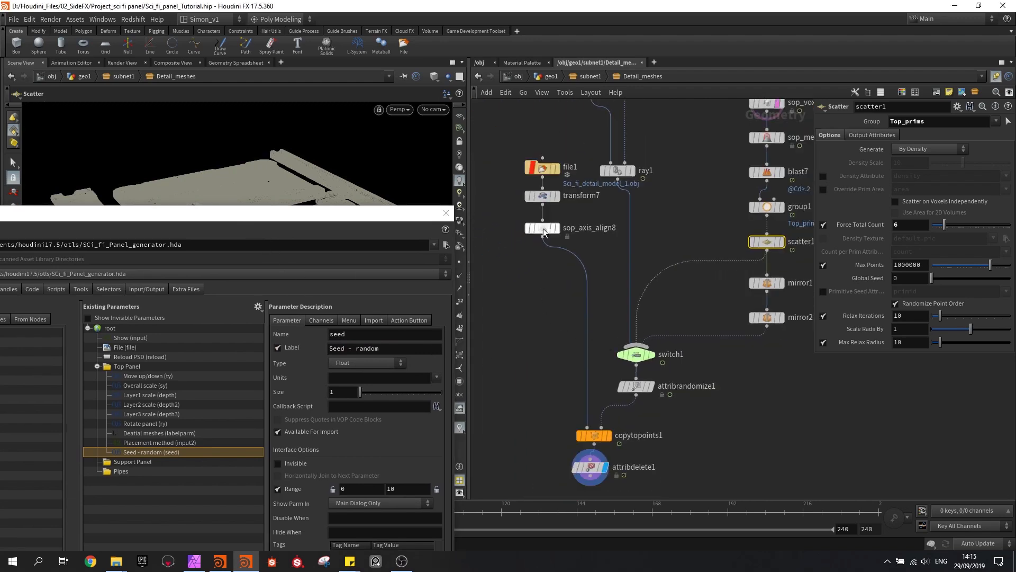
click(542, 196)
middle_drag(523, 323, 525, 342)
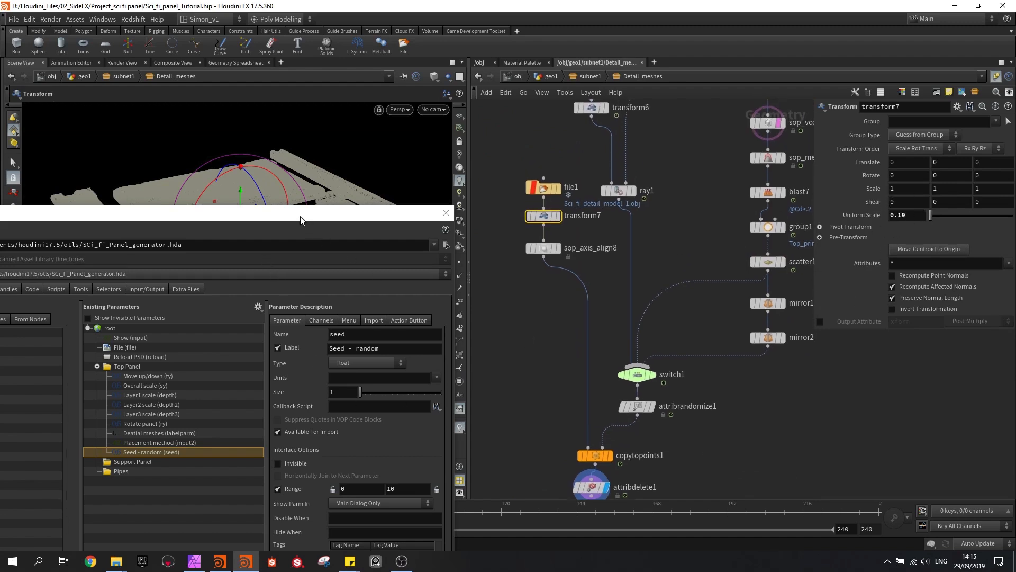
drag(300, 220, 308, 229)
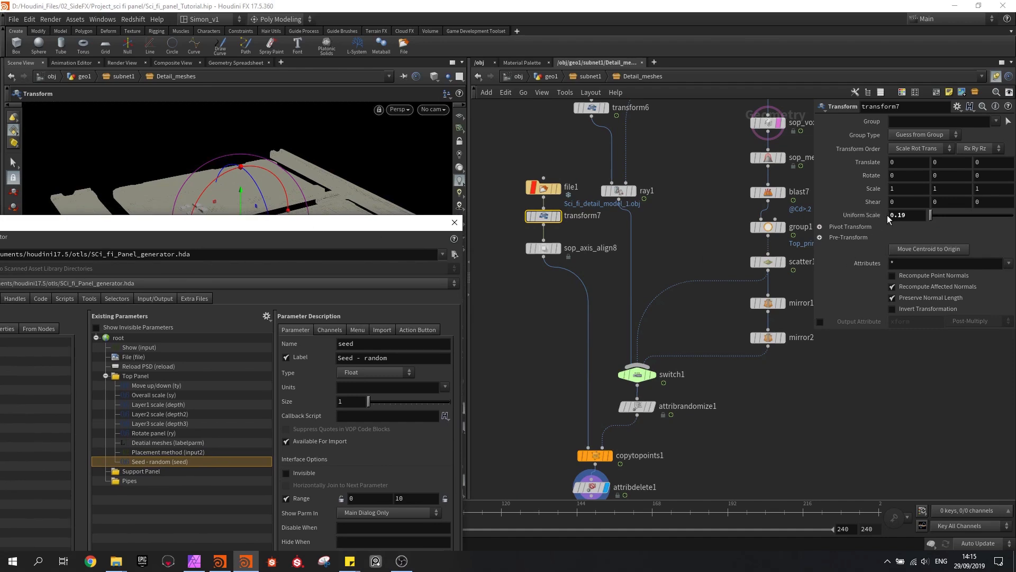
drag(868, 215, 135, 376)
drag(334, 352, 303, 346)
text(Model scale)
key(Return)
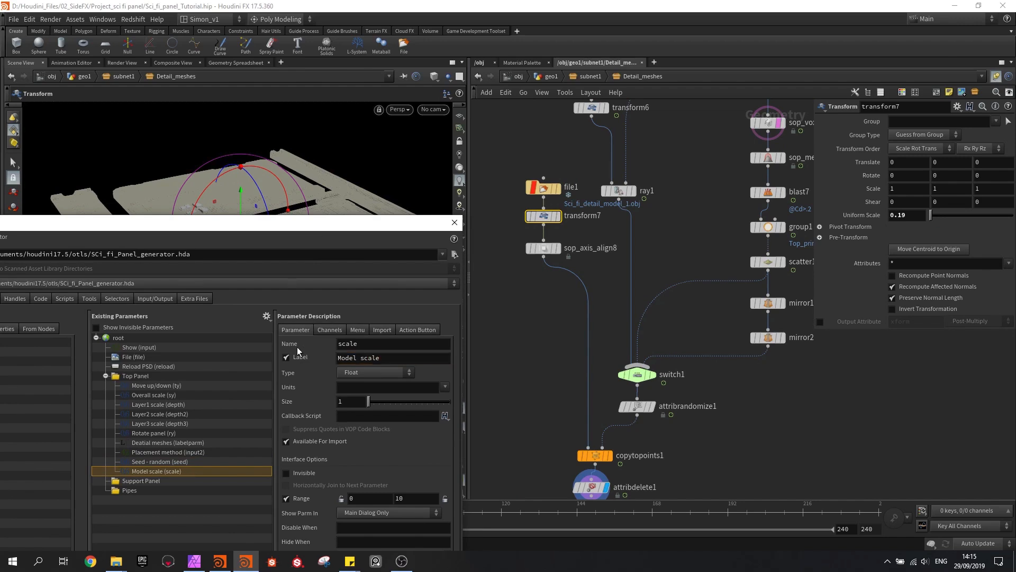
Promote scatter1's Force Total Count into the Top Panel folder and place it directly below Placement method
drag(308, 224, 276, 284)
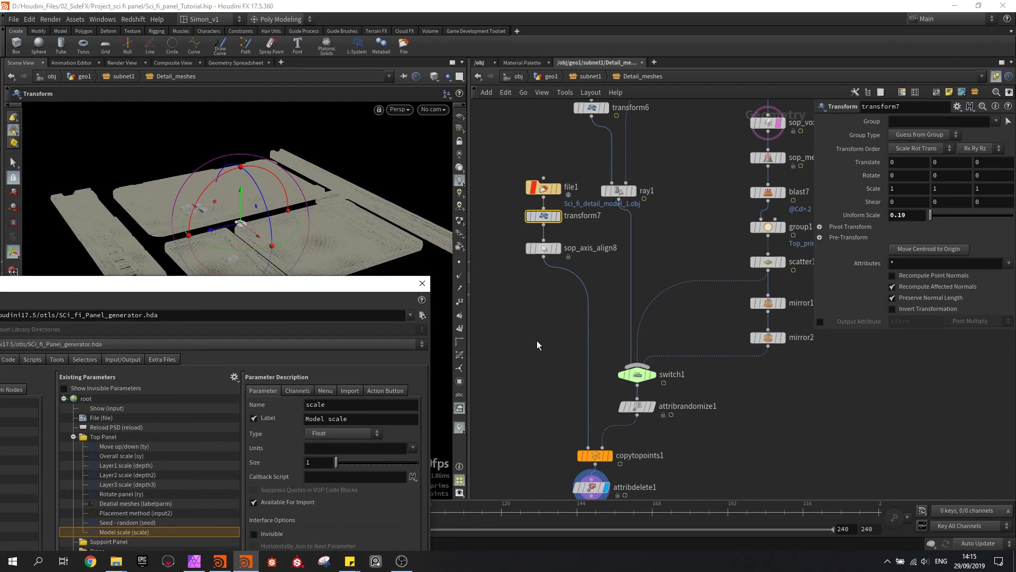
click(768, 262)
drag(282, 290, 331, 239)
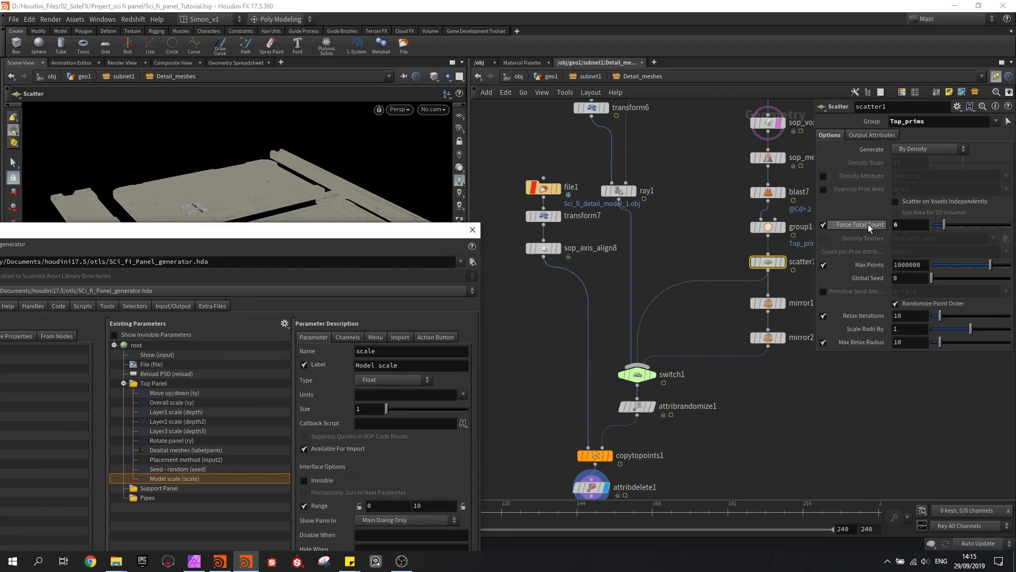
drag(657, 315, 161, 401)
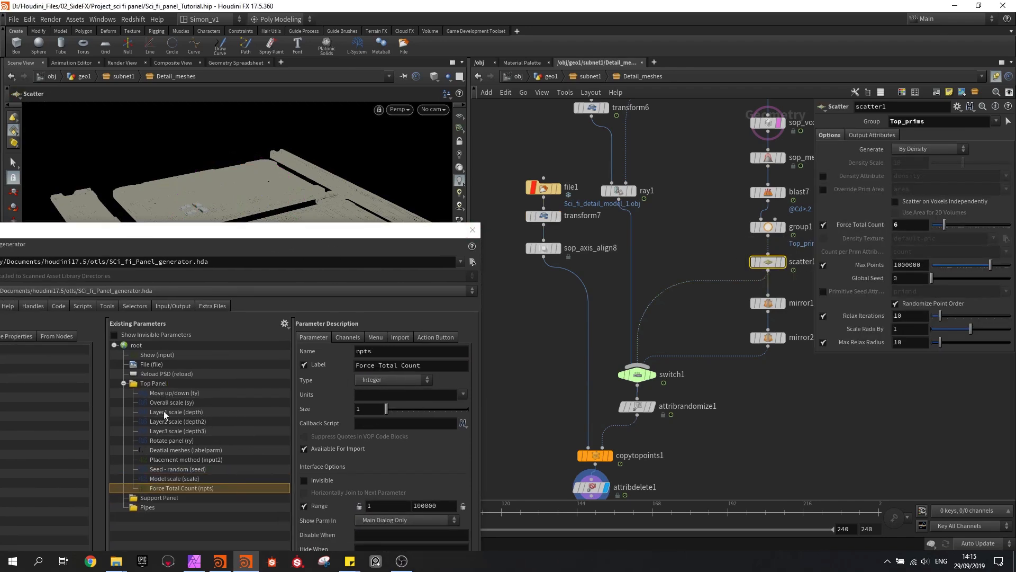
drag(158, 488, 160, 462)
Change the label of the promoted Force Total Count parameter to Amount of random
drag(419, 368, 335, 371)
text(Amount of )
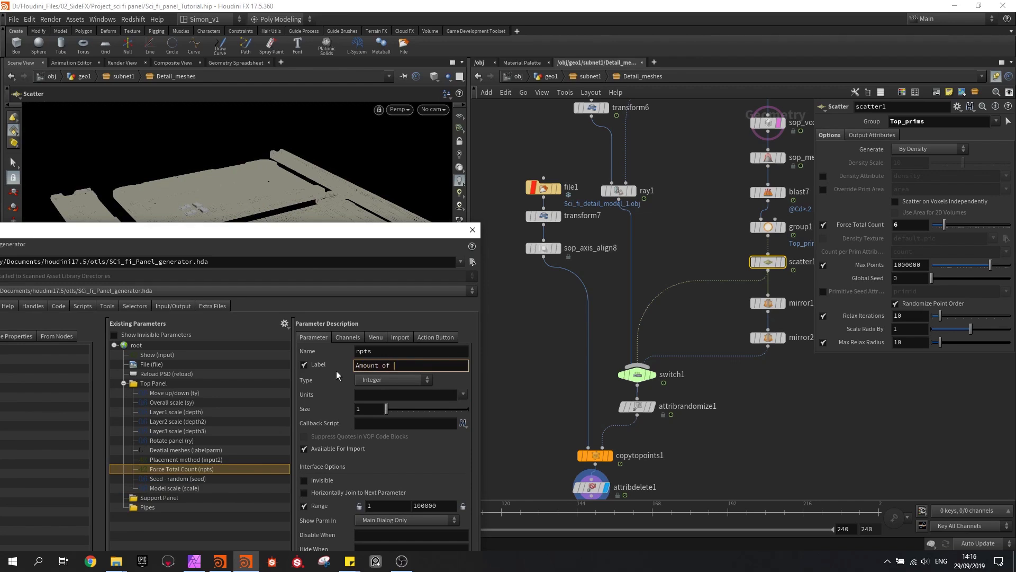
text(random)
key(Return)
Set Max Points on the scatter1 node to 100
click(922, 264)
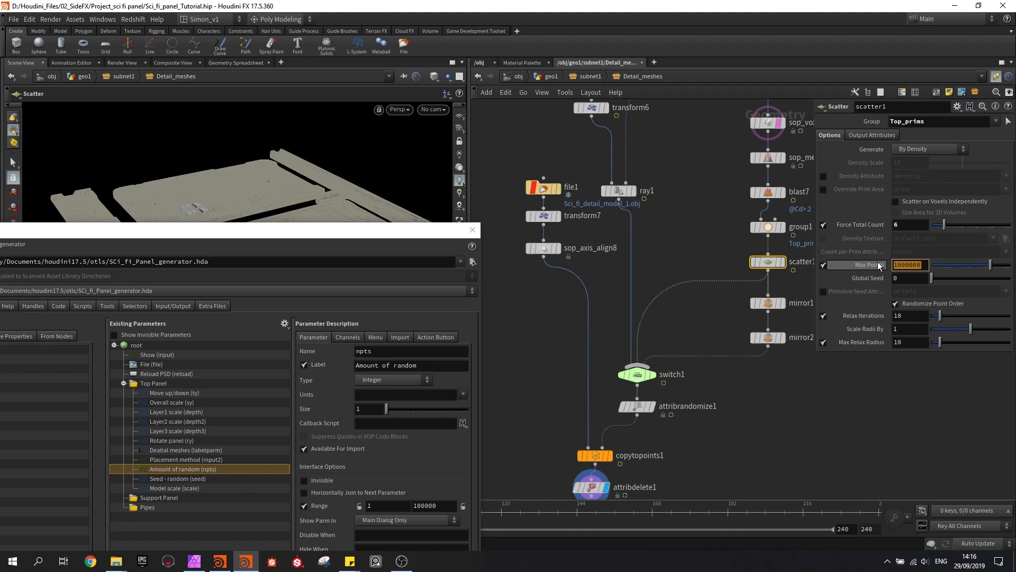
mouse_move(878, 265)
key(Return)
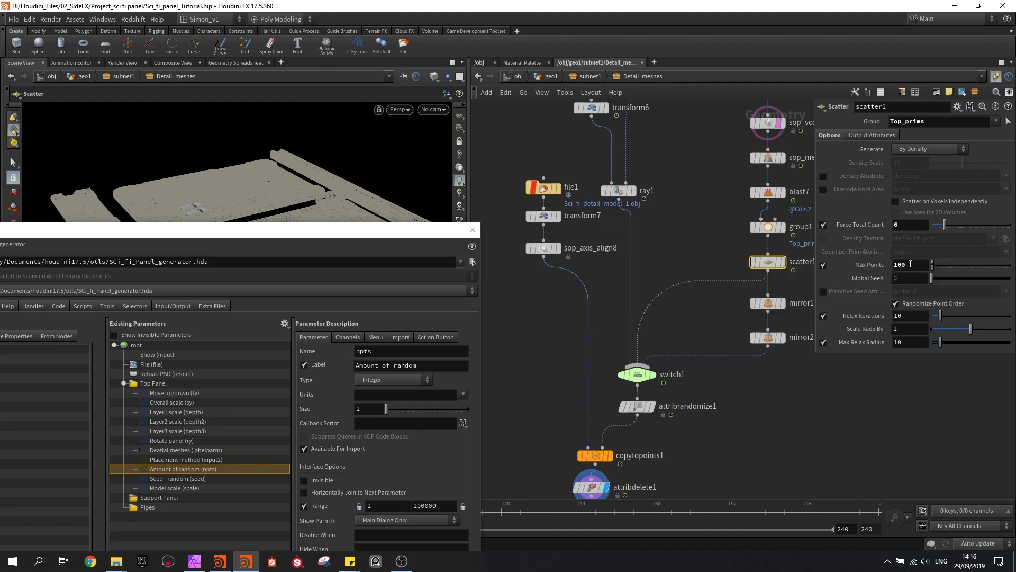
Link scatter1's Global Seed to the asset's Seed - random parameter with ch("../../seed")
drag(334, 236, 302, 253)
scroll(545, 352, down, 3)
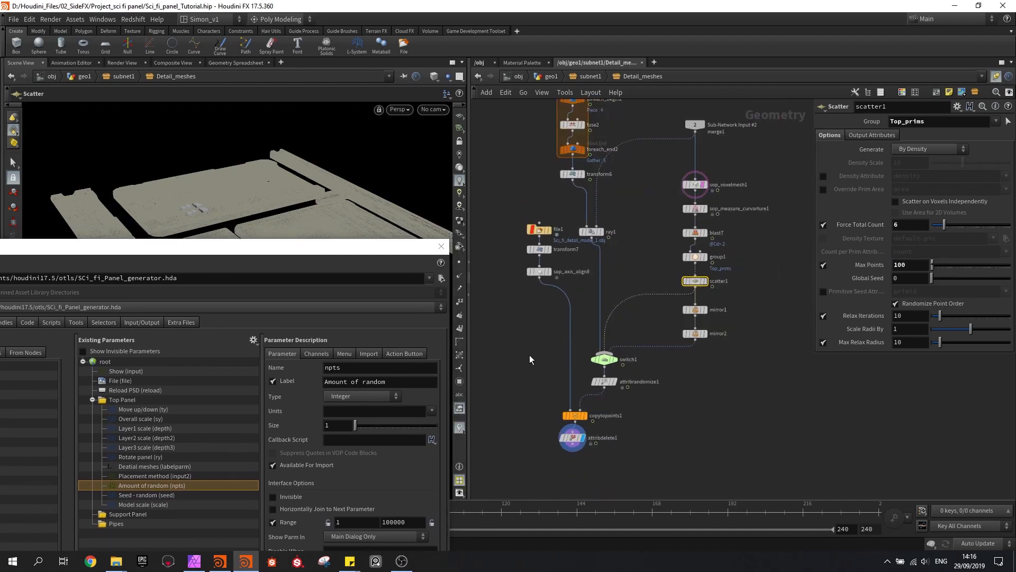
scroll(598, 379, up, 3)
click(602, 376)
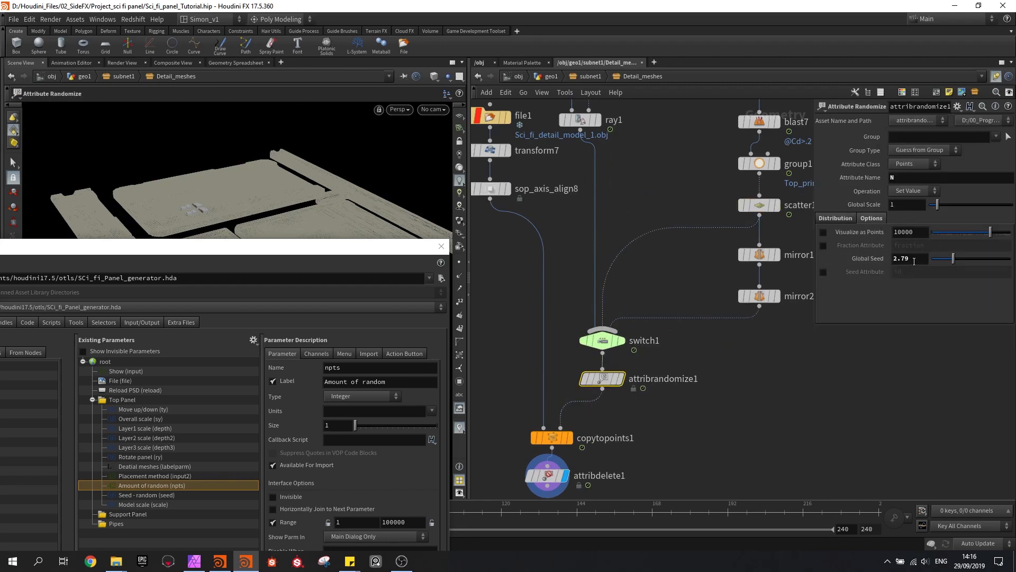
click(170, 496)
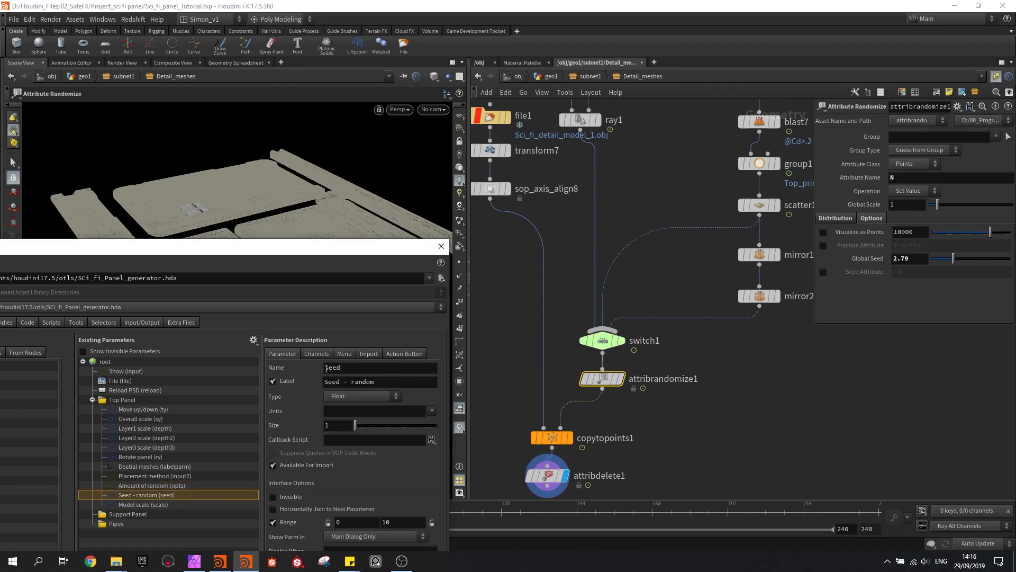
click(762, 206)
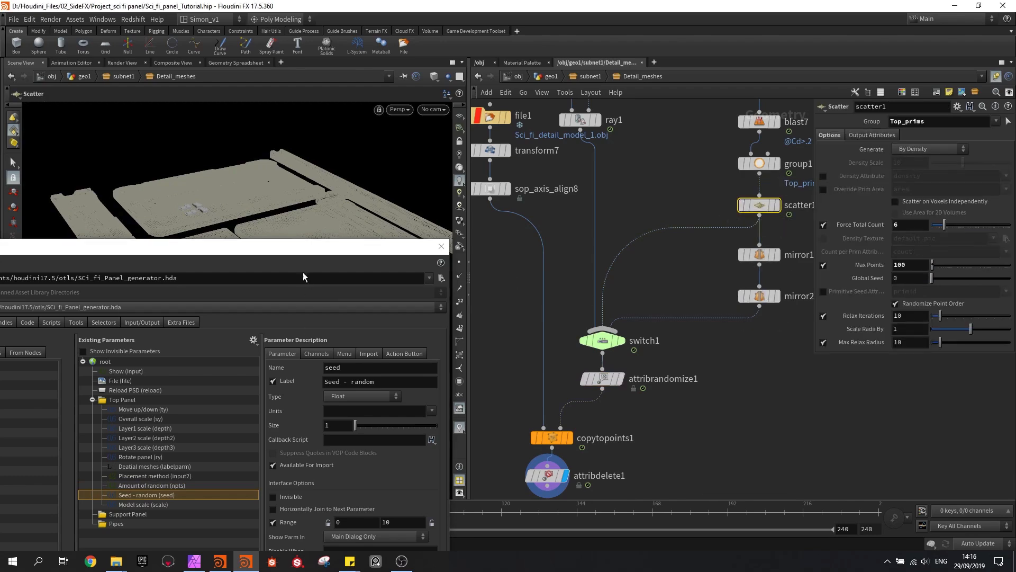
drag(297, 256, 304, 192)
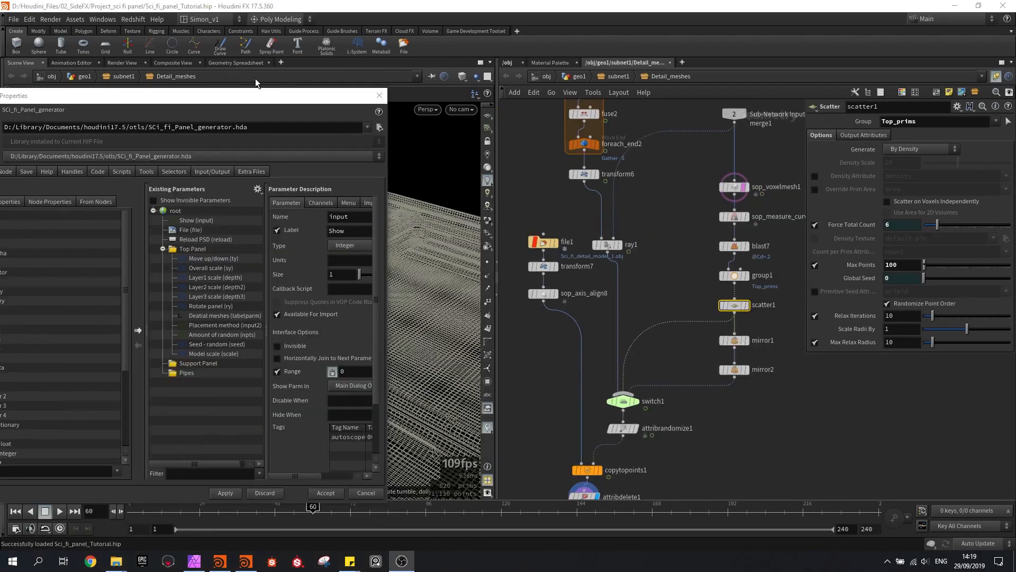
drag(231, 94, 212, 142)
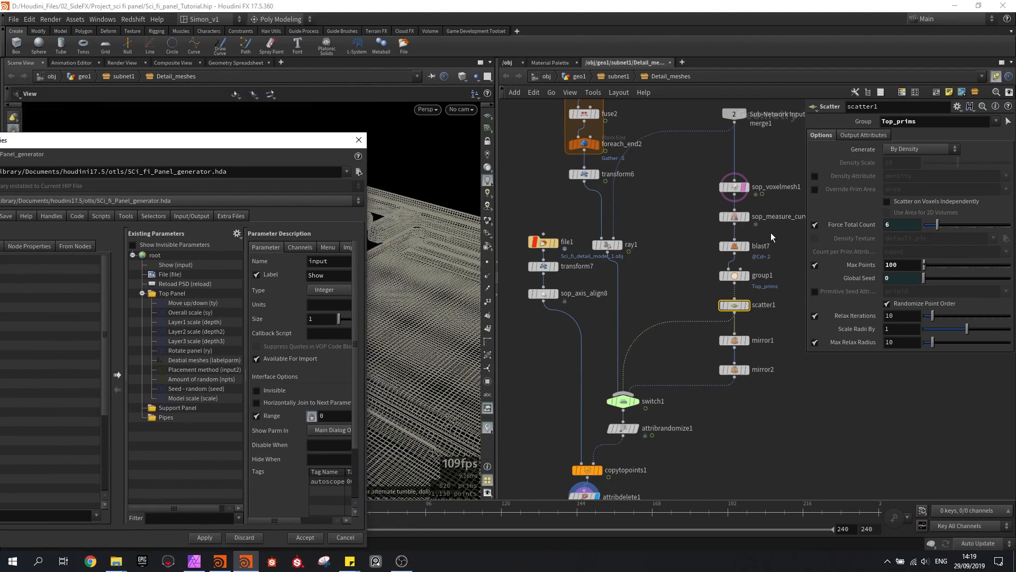
click(865, 278)
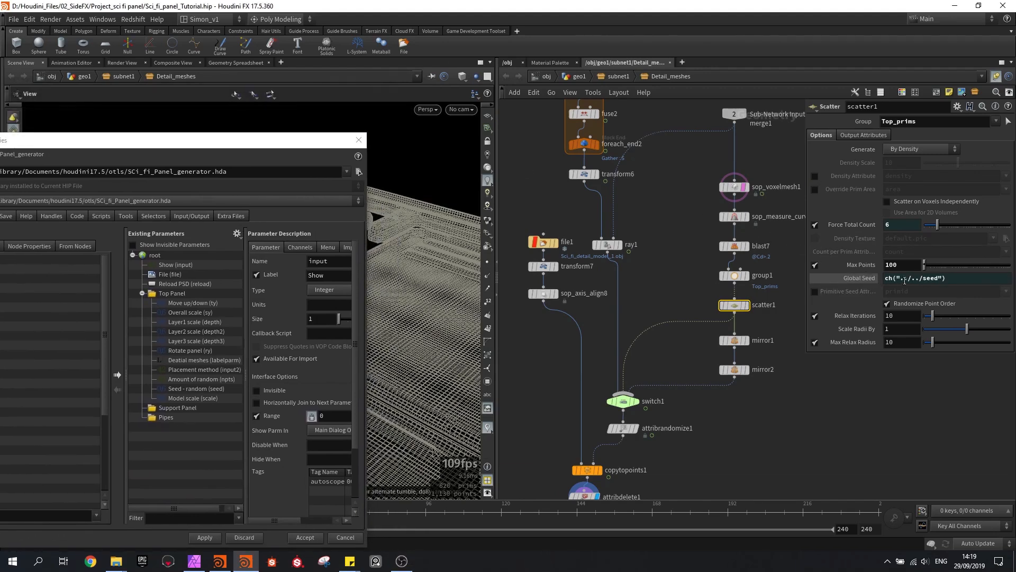
Copy scatter1's seed expression ch("../../seed") into the Global Seed of attribrandomize1
drag(952, 279, 872, 268)
key(ctrl+c)
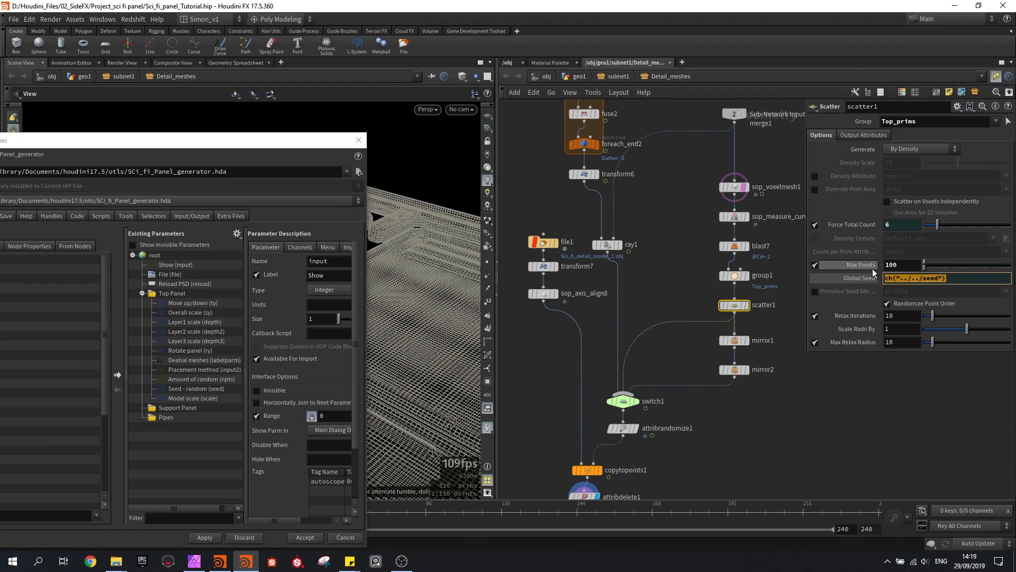
click(881, 401)
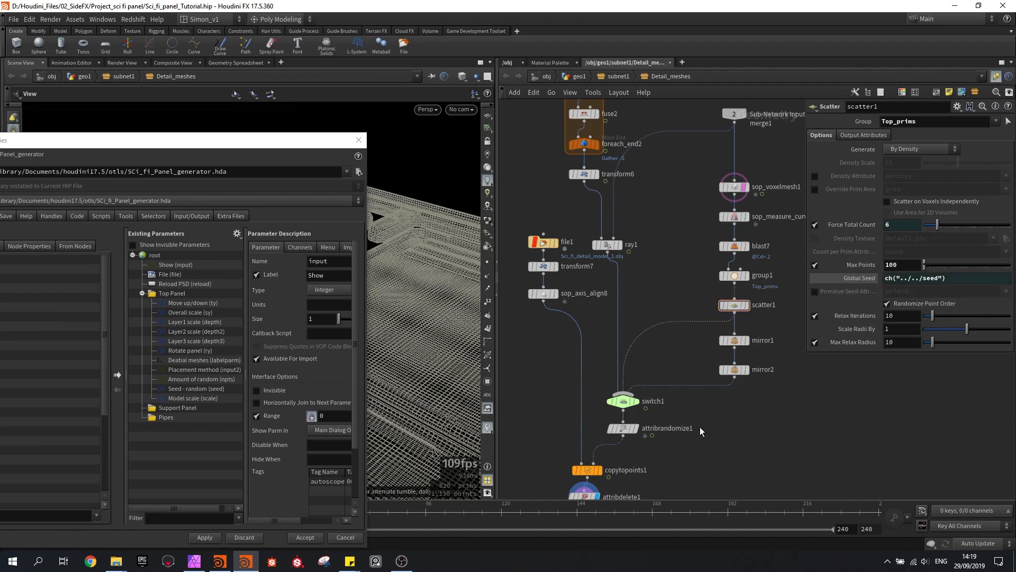
middle_drag(657, 431, 665, 390)
click(636, 390)
drag(907, 259, 867, 255)
key(ctrl+v)
click(850, 396)
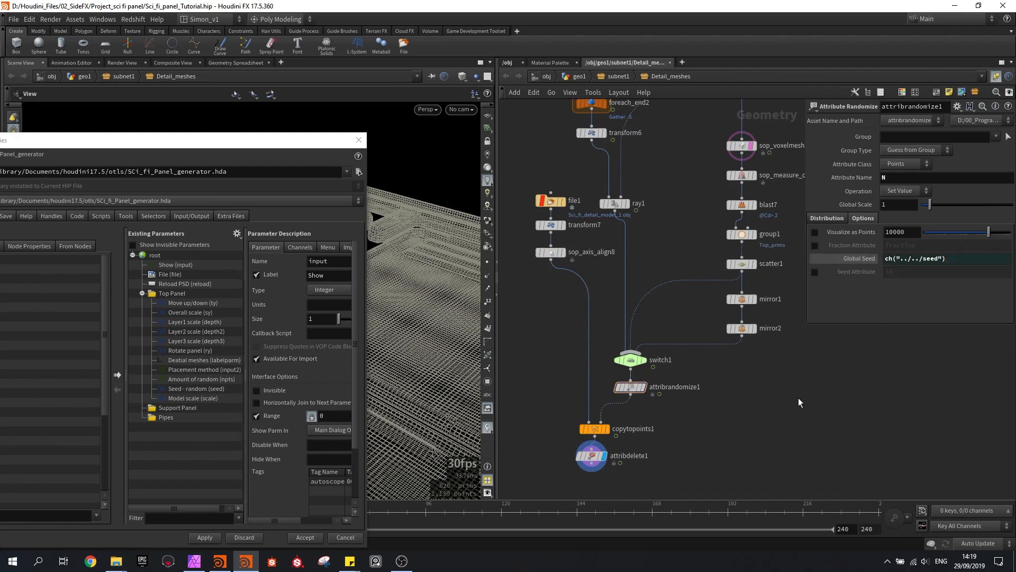
Go up from Detail_meshes to the subnet1 network and select the Shatter_boolean subnetwork
drag(244, 143, 261, 148)
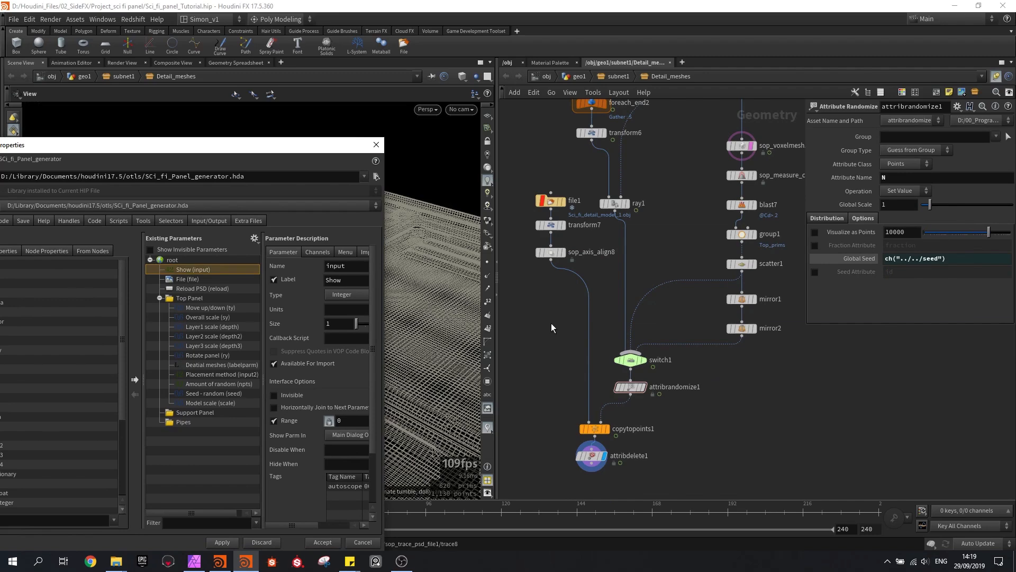
scroll(556, 319, down, 2)
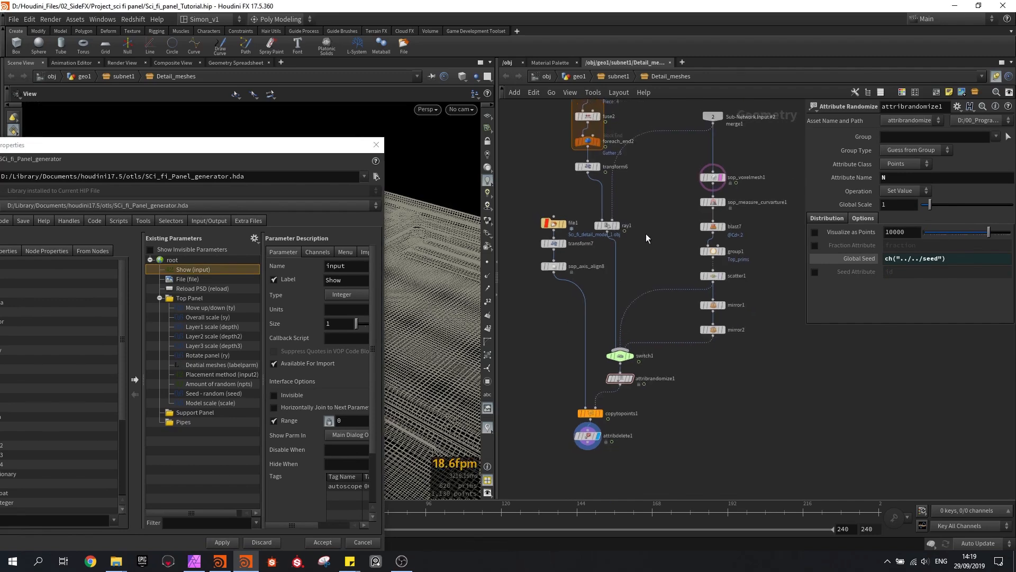
click(614, 77)
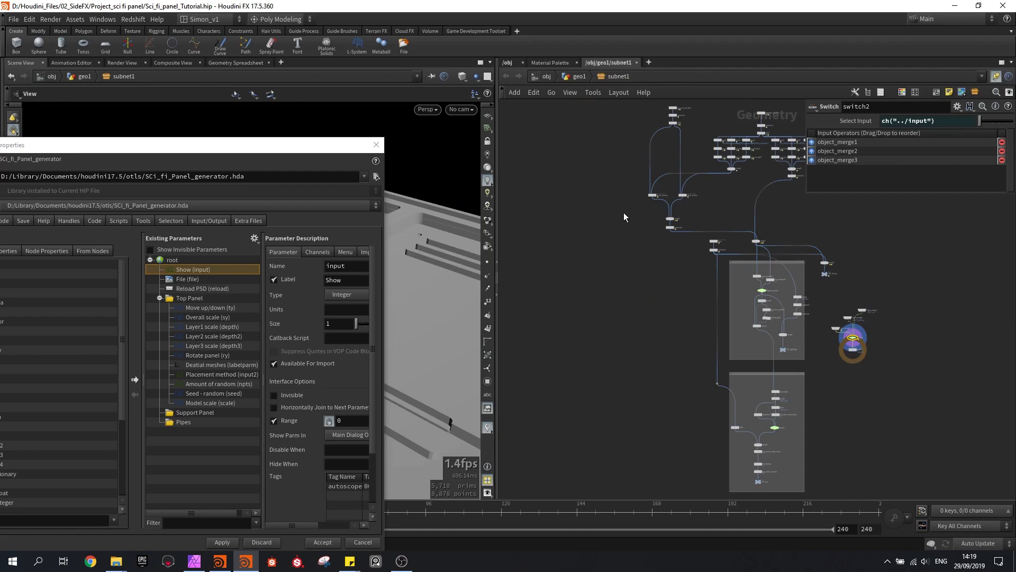
scroll(633, 205, up, 5)
scroll(651, 252, up, 3)
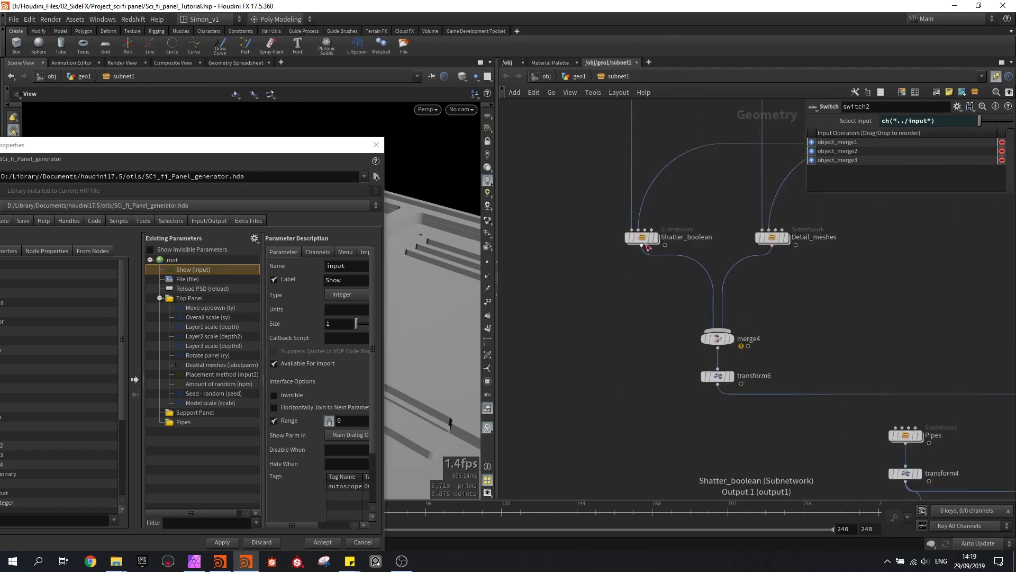
click(643, 239)
In the Top Panel folder, add a separator below the detail meshes label and a closing label parameter reading Shatter boolean
drag(274, 148, 379, 112)
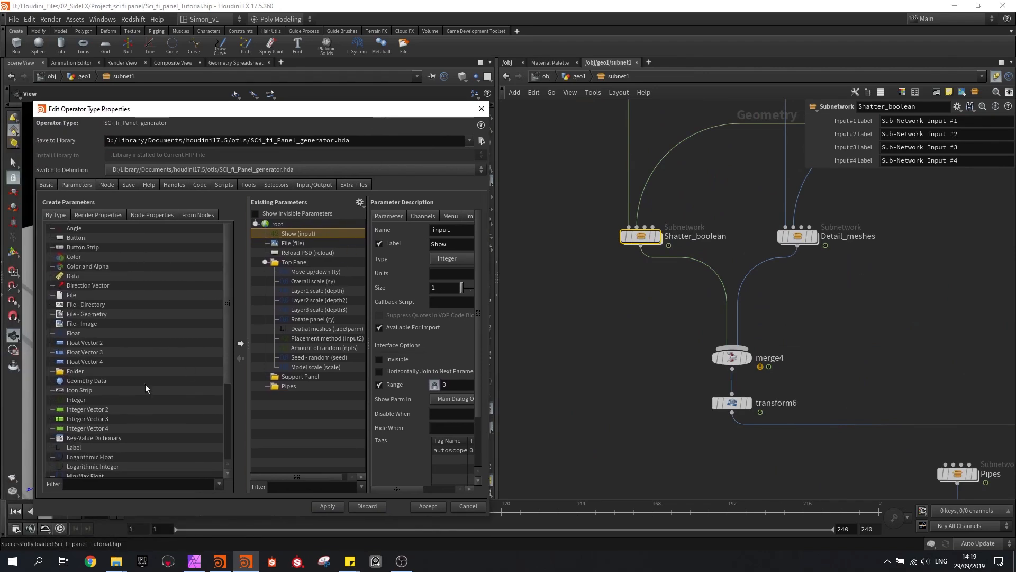
scroll(88, 402, down, 3)
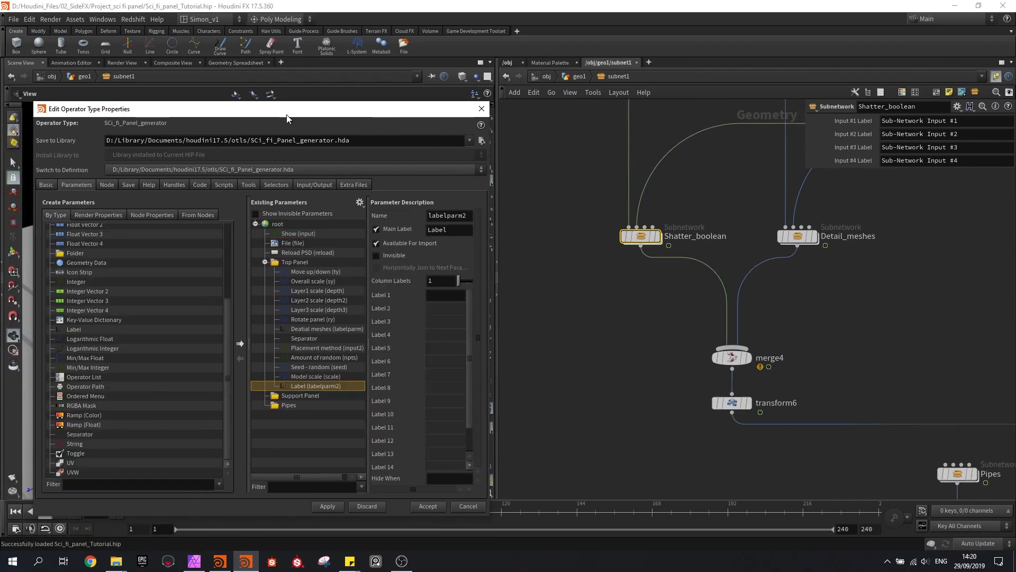
drag(287, 112, 186, 124)
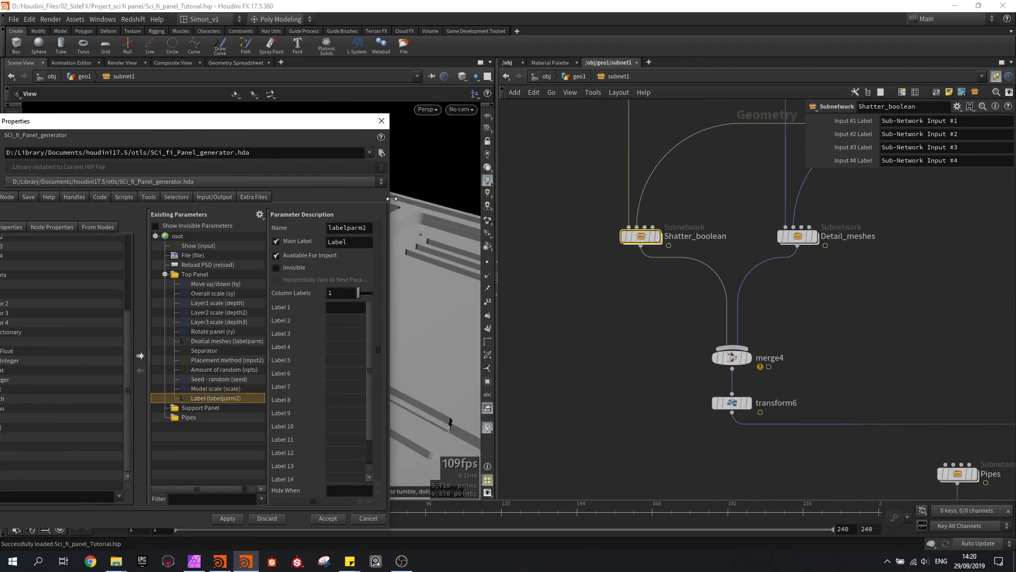
drag(392, 198, 457, 198)
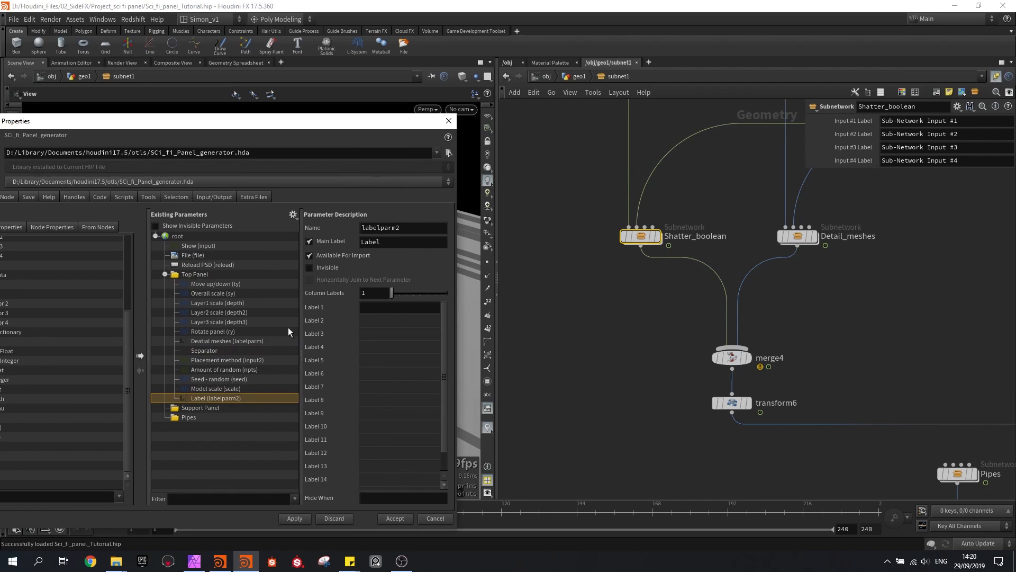
double_click(402, 245)
text(Shatter boolean)
key(Return)
drag(245, 127, 323, 92)
Enter the Shatter_boolean subnetwork and select the polybevel1 node inside the for-each loop
double_click(640, 236)
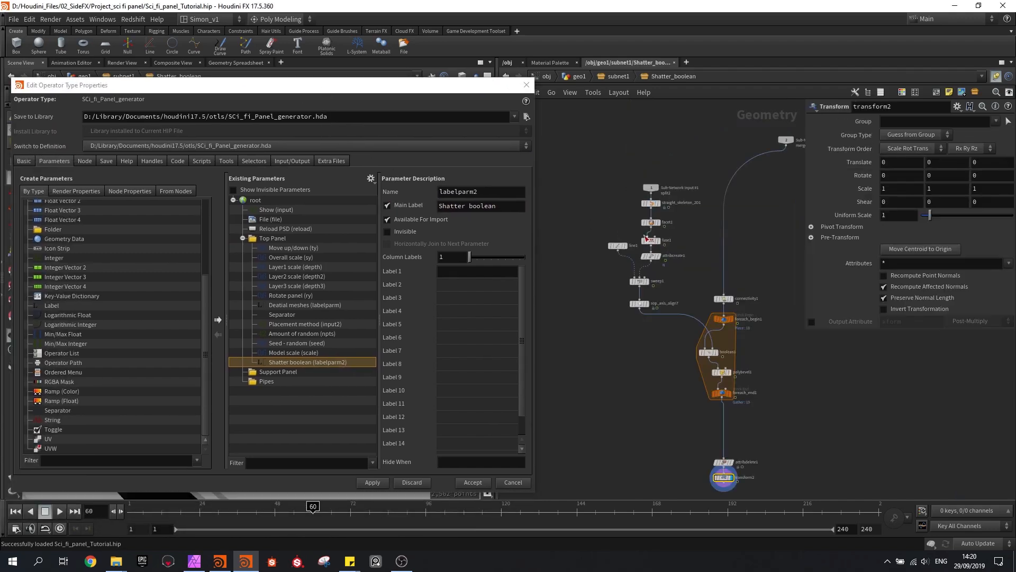
scroll(691, 302, up, 4)
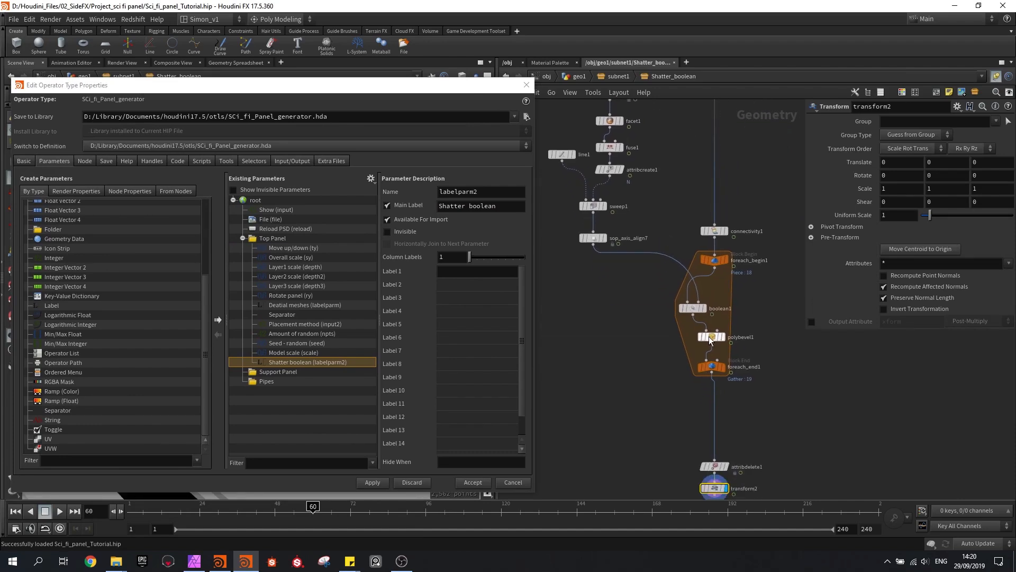
click(712, 338)
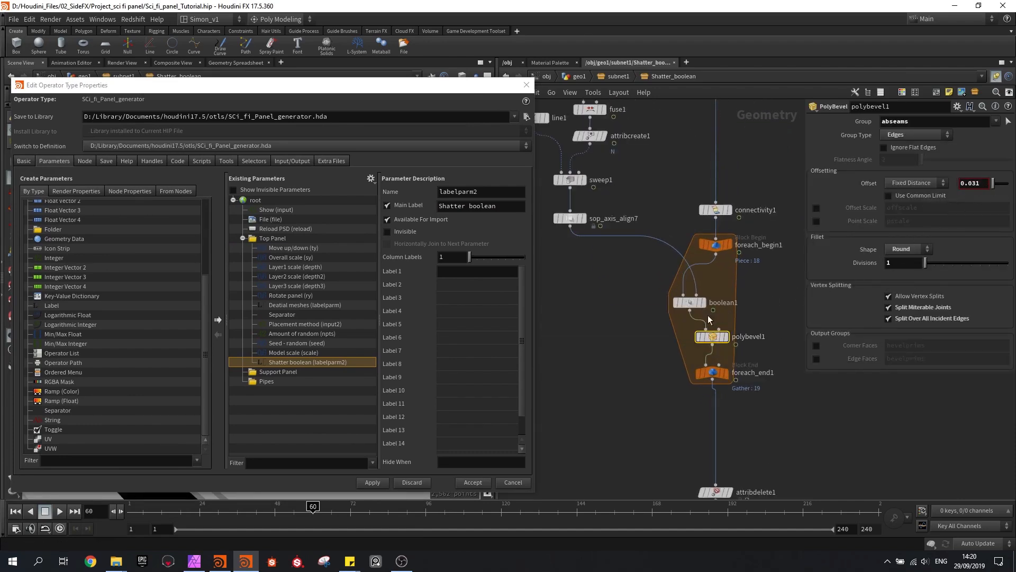
Add a float parameter under Shatter boolean in the Top Panel folder and label it Bevel amount
drag(321, 89, 333, 86)
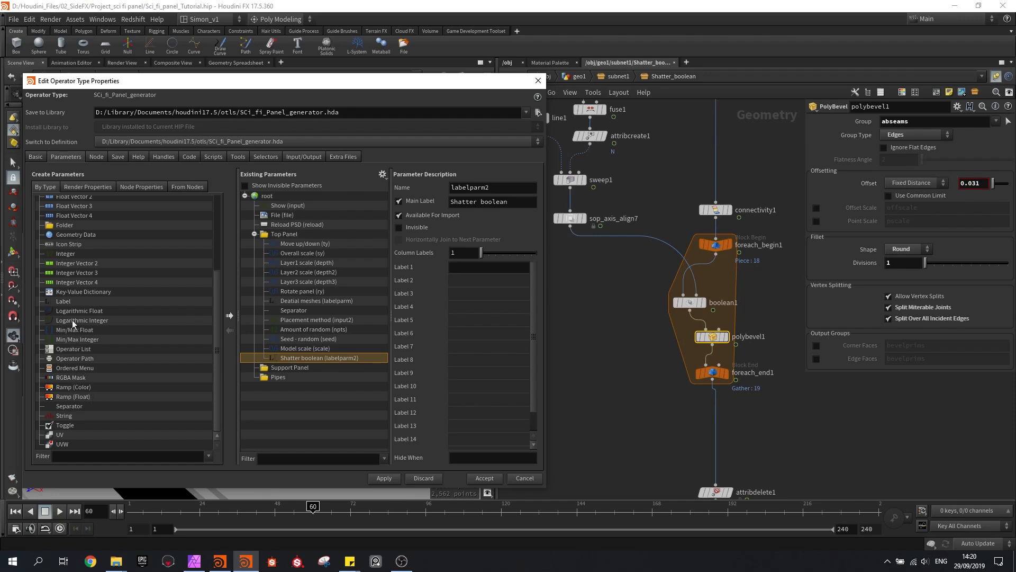
scroll(63, 322, up, 4)
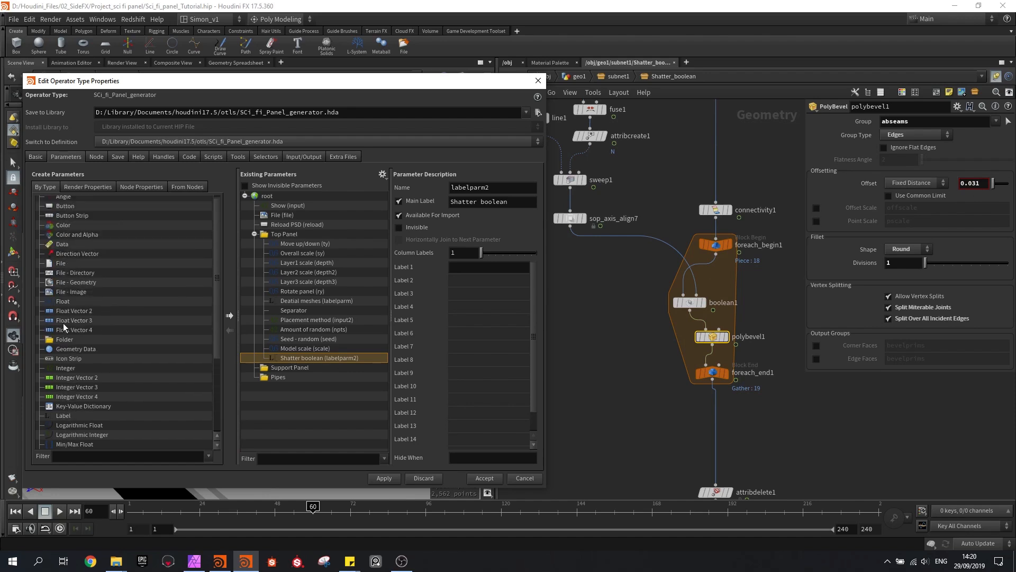
drag(60, 305, 278, 233)
double_click(464, 216)
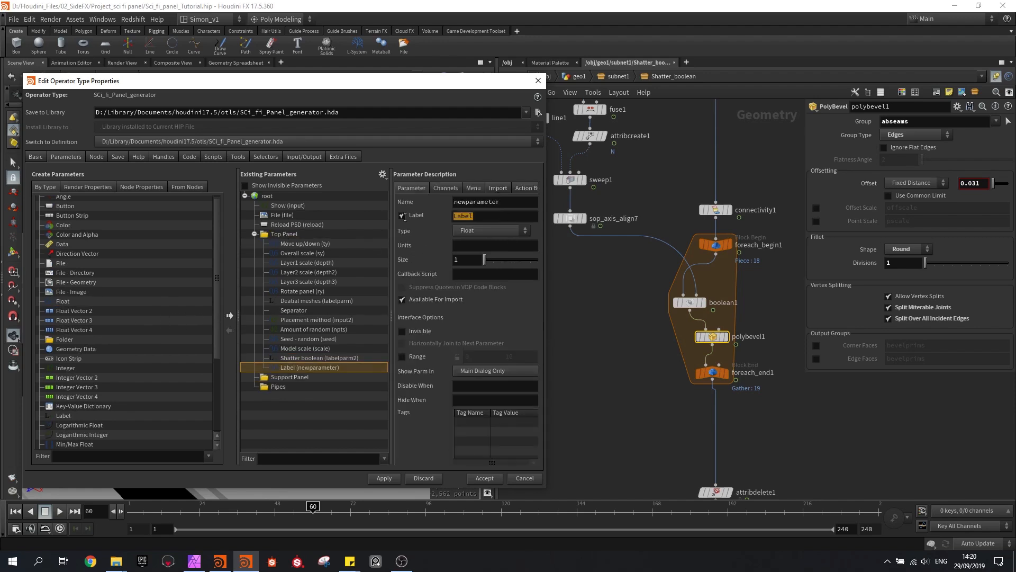
text(Bevel_amo)
key(BackSpace)
key(BackSpace)
key(BackSpace)
key(BackSpace)
text(amount)
key(Return)
Name the Bevel amount parameter S_Bevel and apply the asset changes
double_click(530, 207)
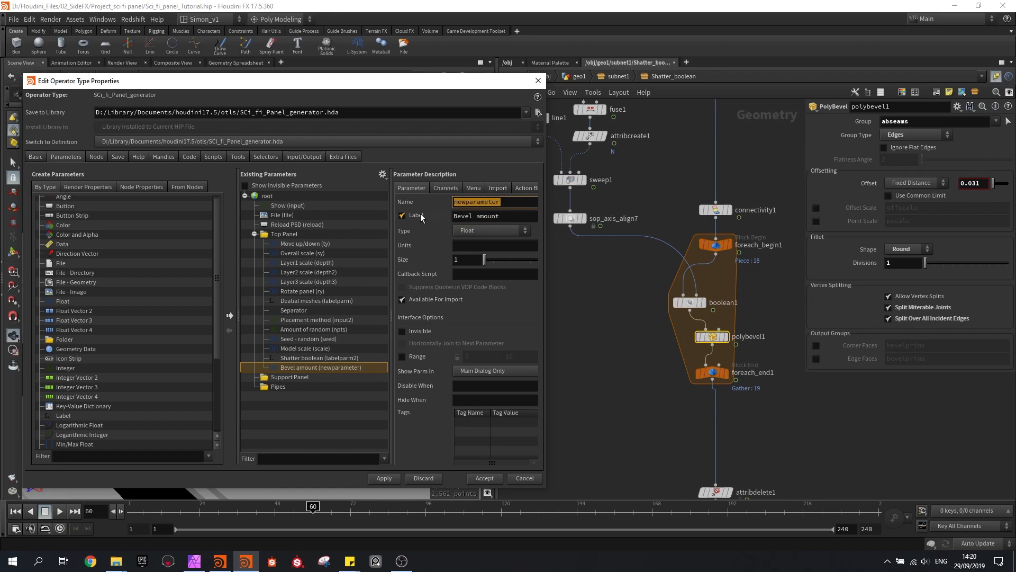
text(S_Bevel)
key(Return)
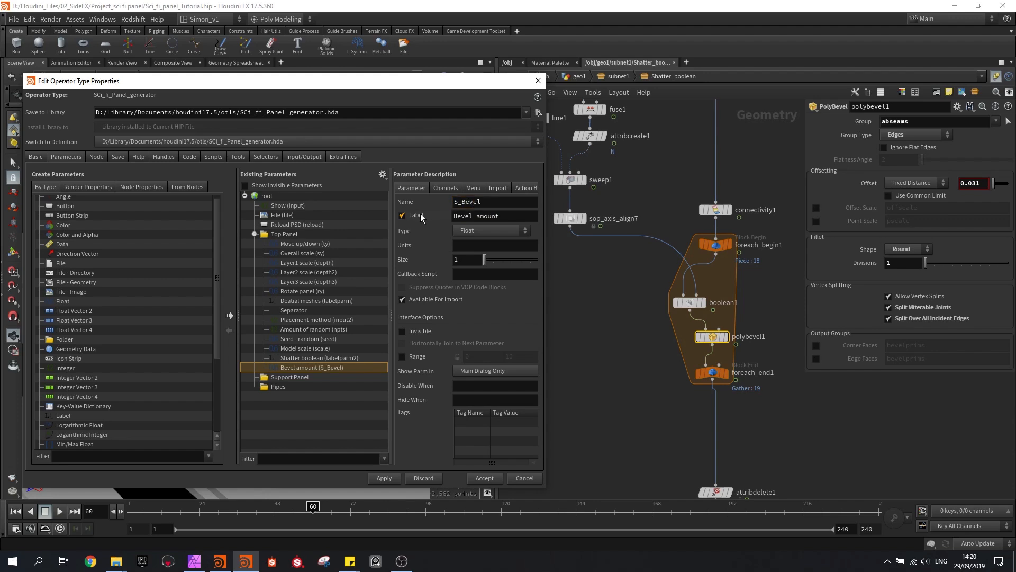
click(384, 478)
Set polybevel1's Offset to the expression 0.031 * ch("../../S_Bevel")
click(983, 183)
text(* ch()
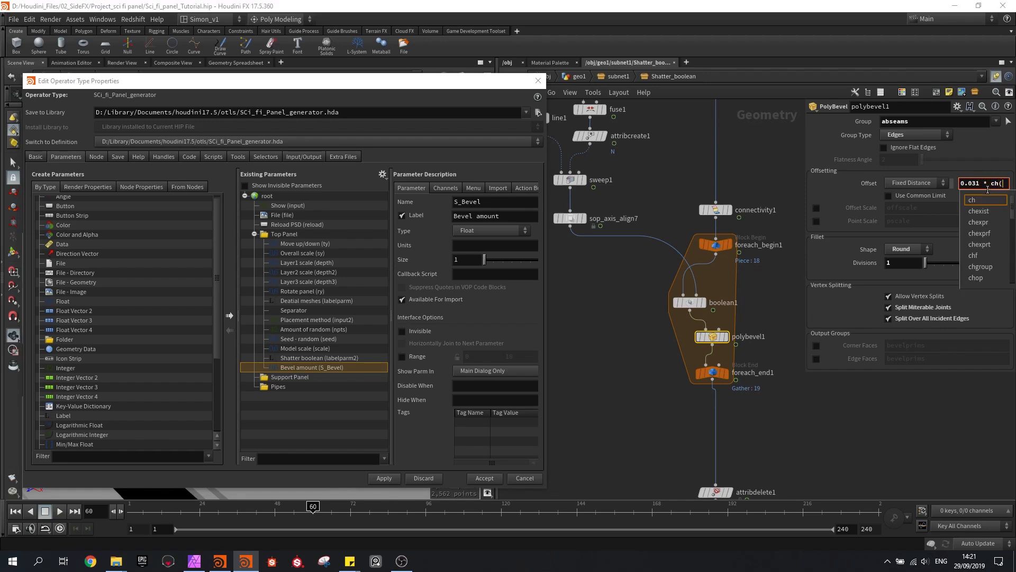
text("../../S_)
key(Tab)
text("))
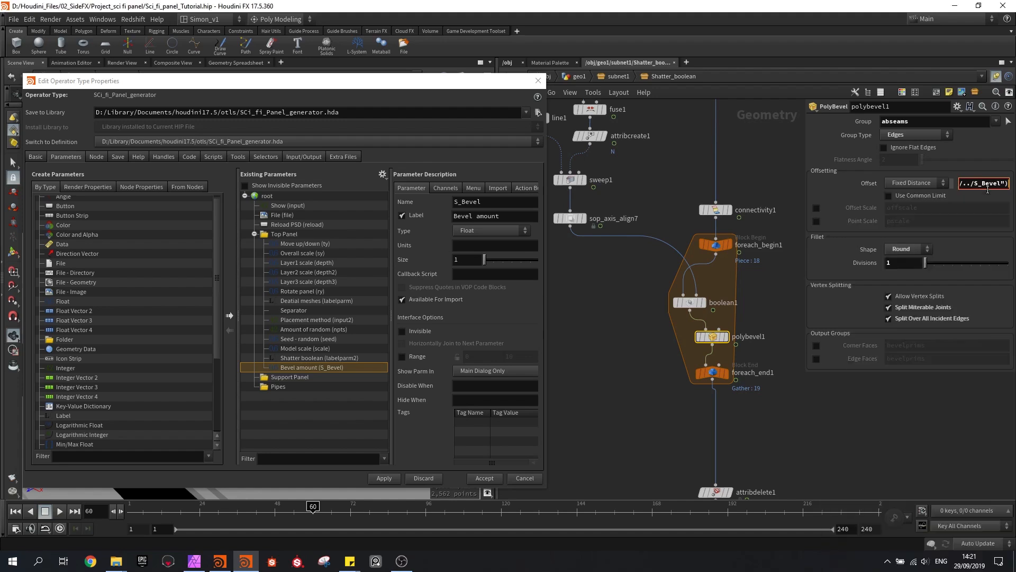
key(Return)
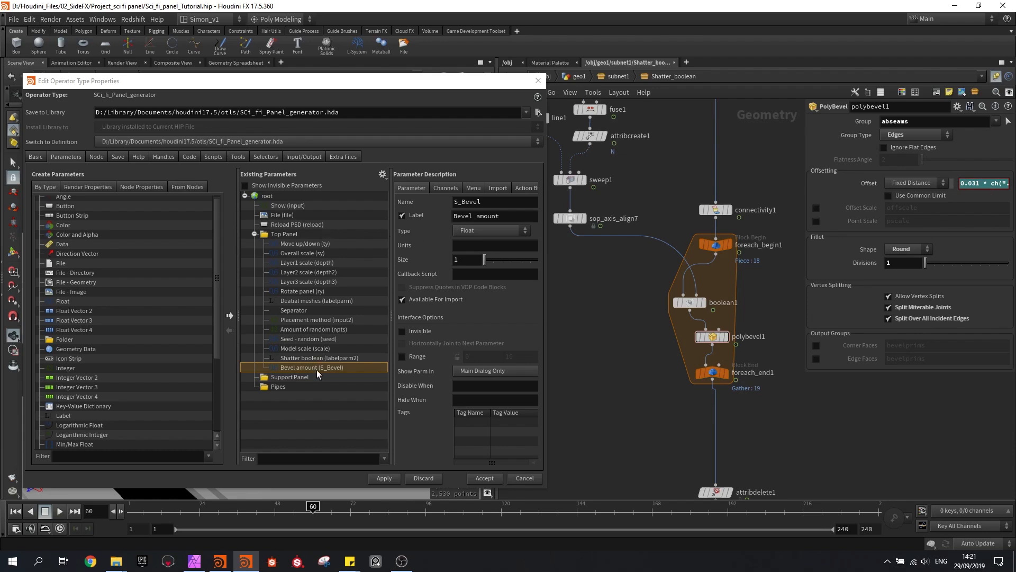
Give Bevel amount a default of 1, enable its 0 to 10 range and accept the changes
click(444, 188)
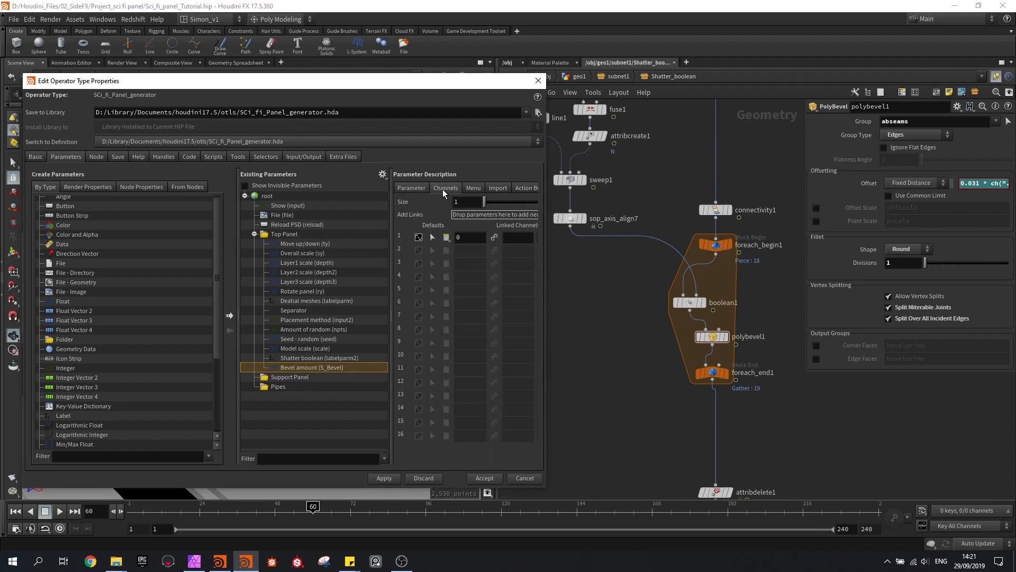
click(465, 237)
text(1)
key(Return)
click(411, 187)
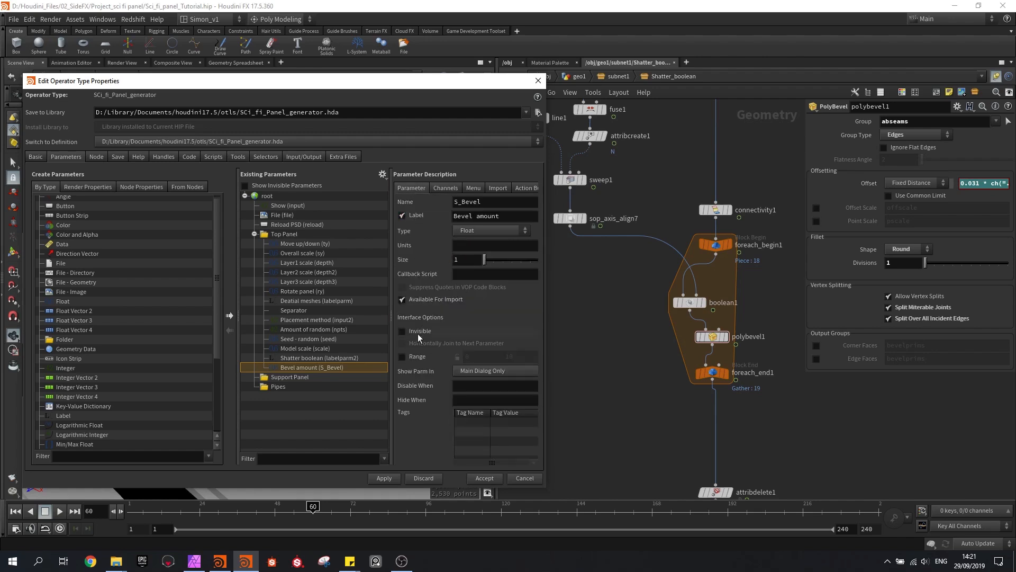
click(404, 359)
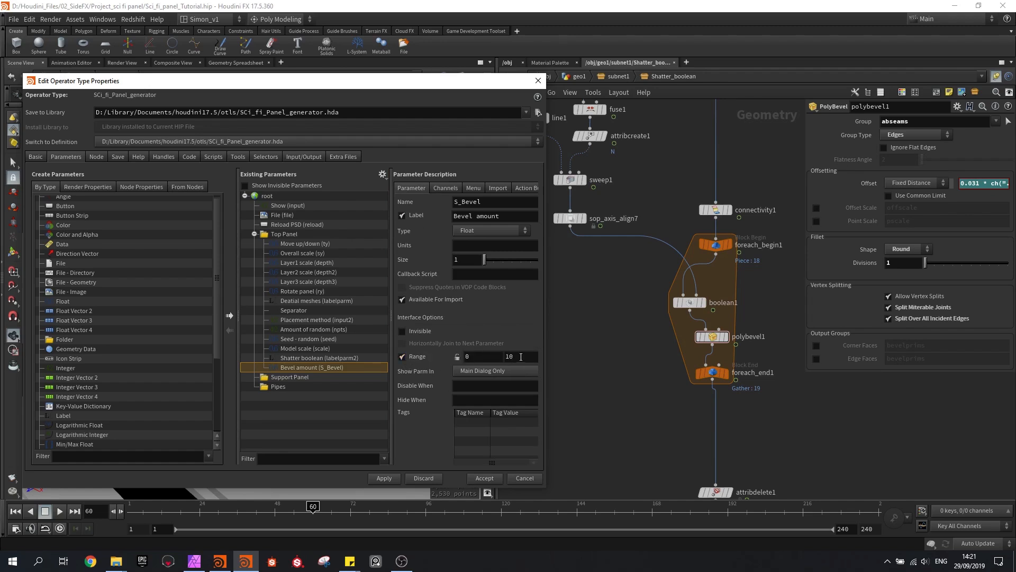
click(490, 477)
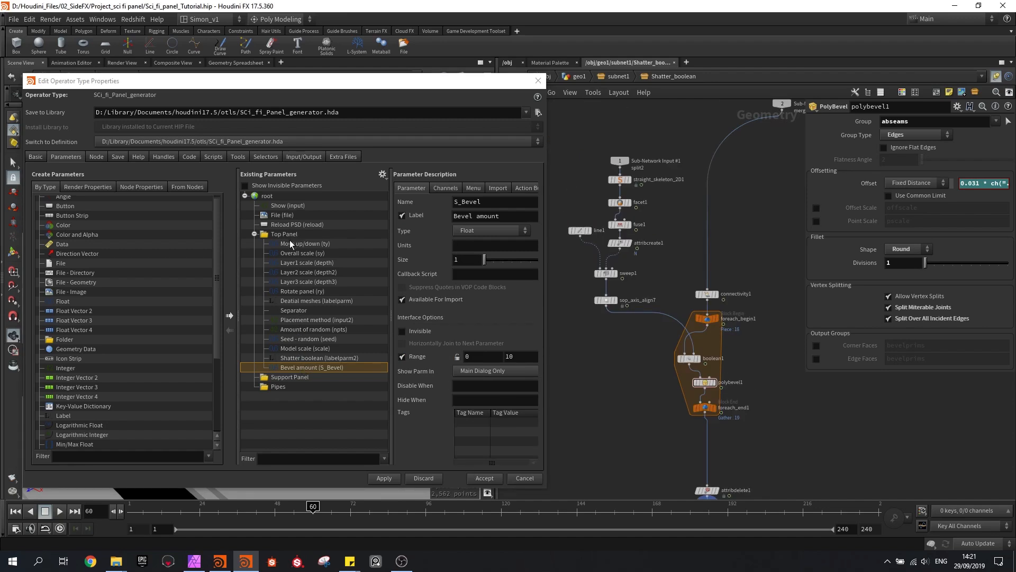
Collapse the Top Panel folder, select the Support Panel folder and return to the subnet1 network
click(254, 234)
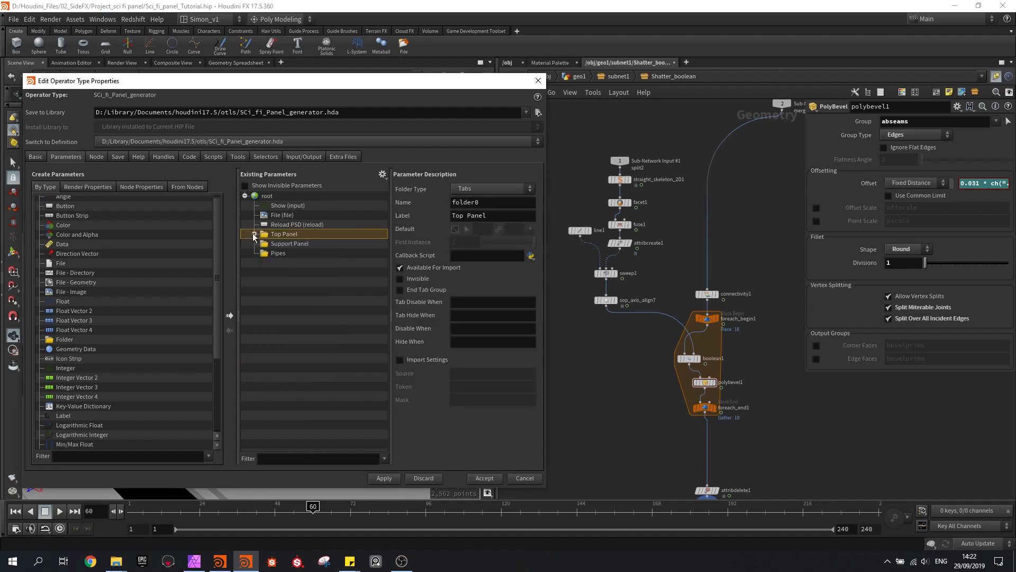
click(278, 244)
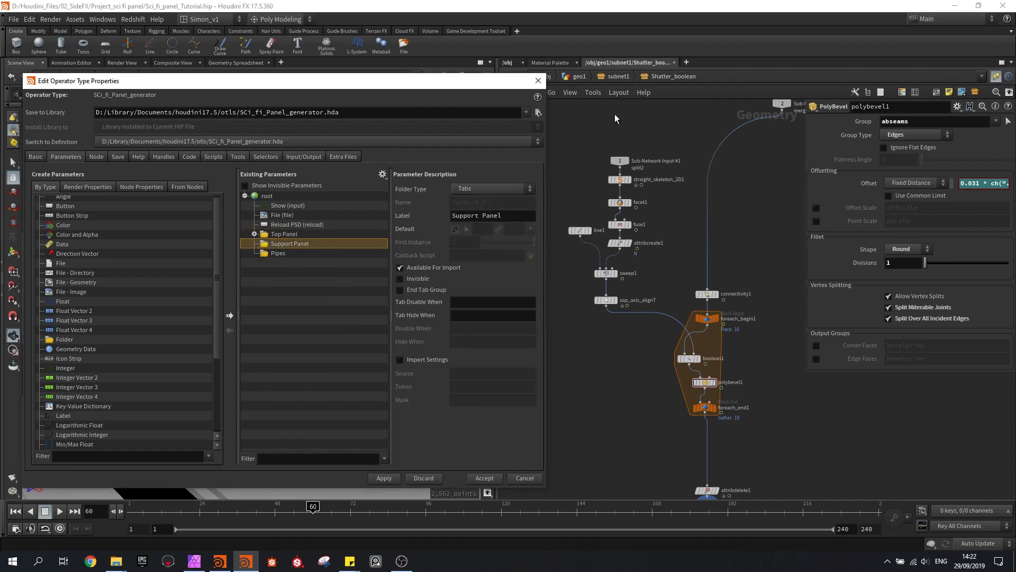
click(618, 76)
double_click(702, 274)
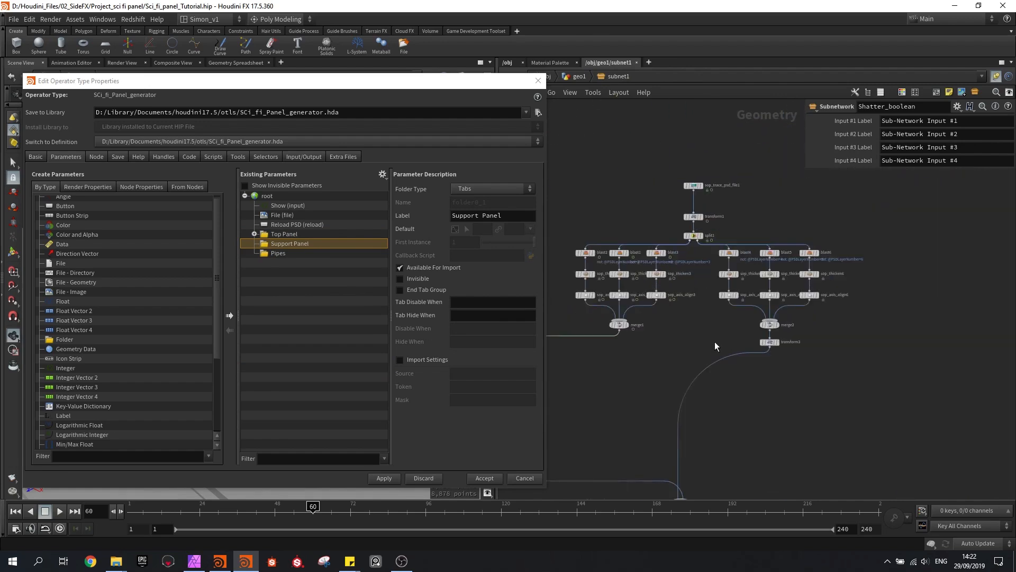
Add transform3's Y scale to the Support Panel folder and label it Overall scale
scroll(715, 342, up, 2)
scroll(774, 355, up, 2)
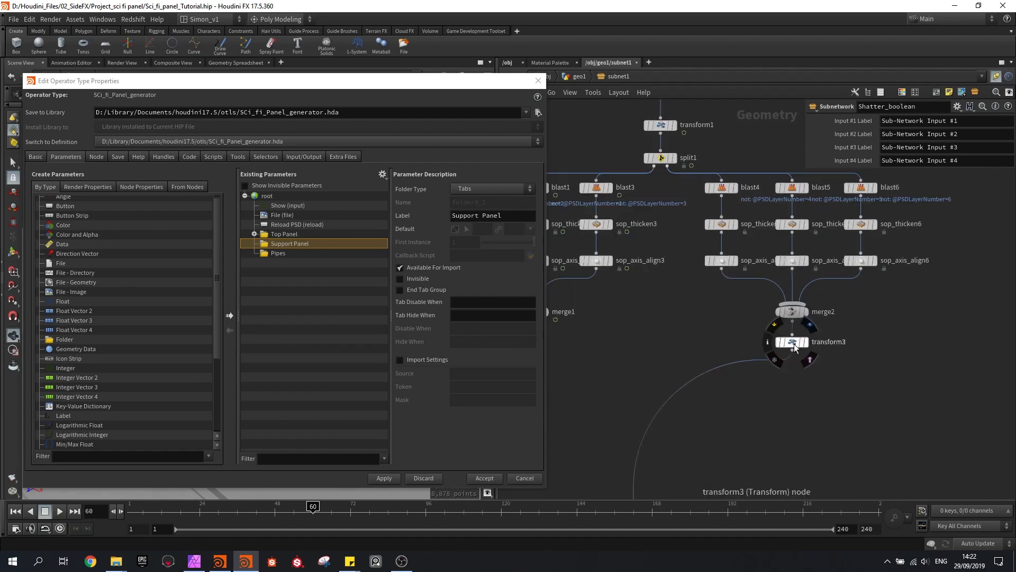
click(721, 223)
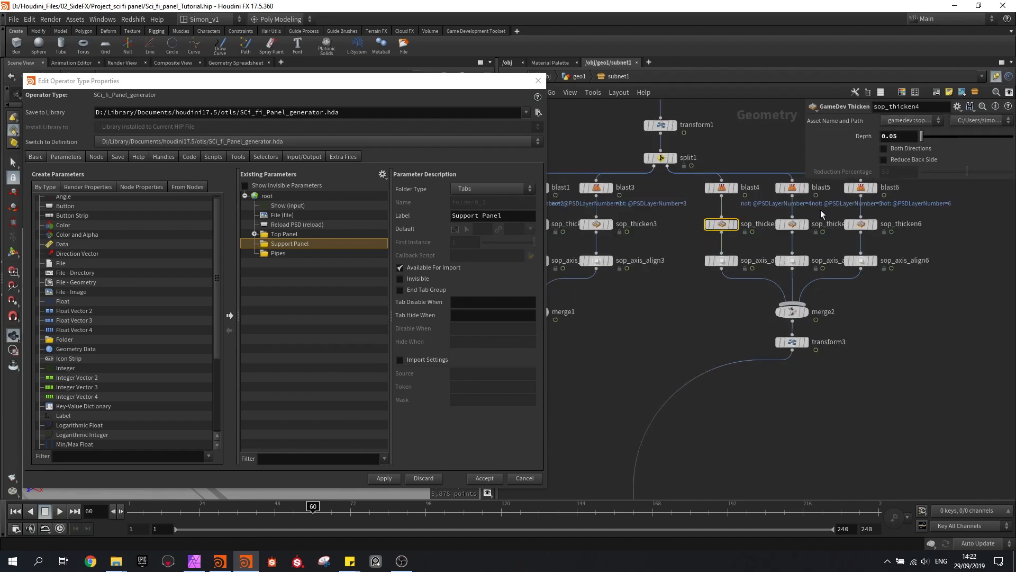
middle_drag(742, 303, 707, 314)
click(753, 356)
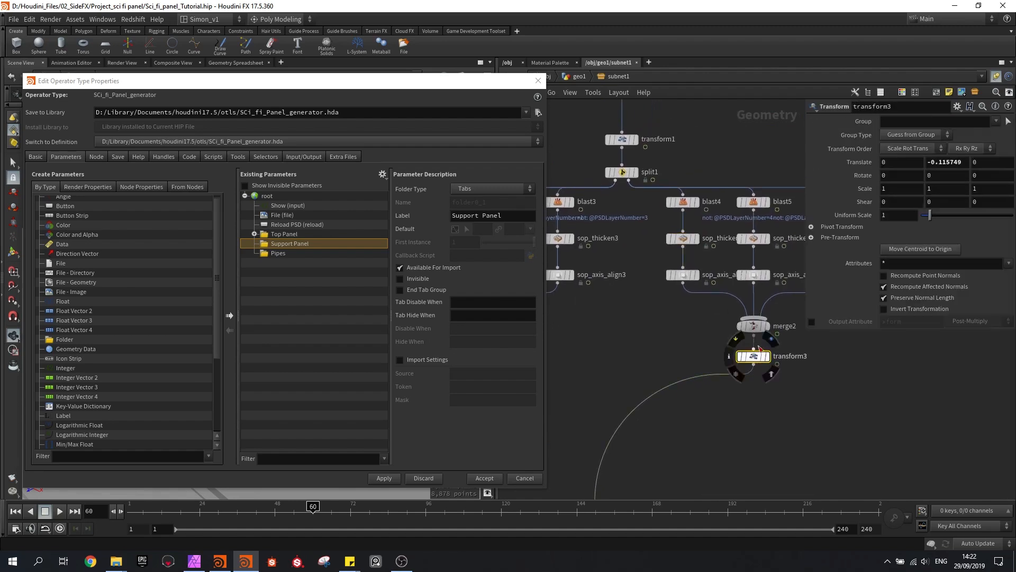
drag(941, 187, 306, 243)
click(255, 234)
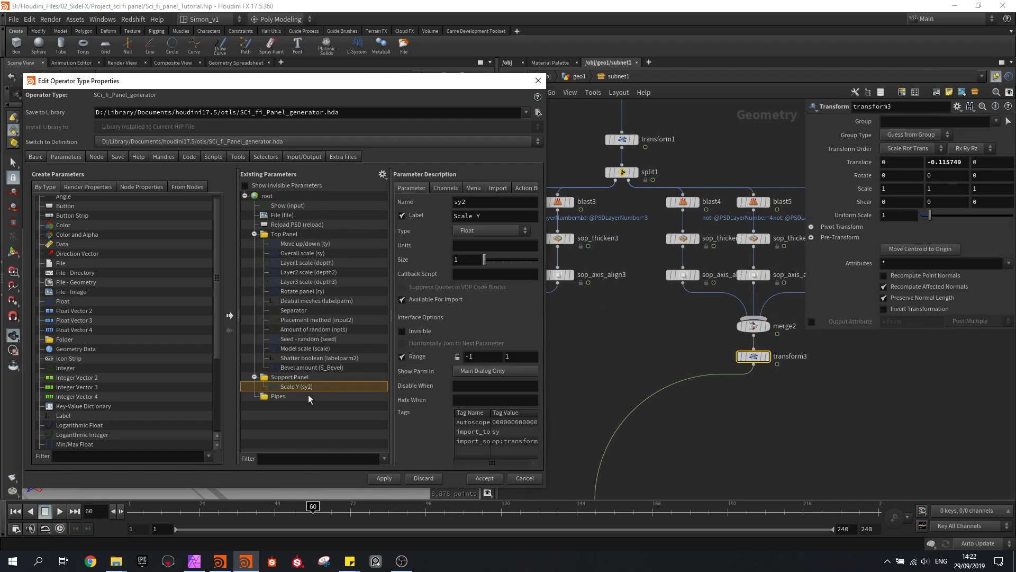
drag(484, 215, 437, 211)
text(Overall scale)
key(Return)
Set transform3's Y translation to 0
middle_drag(699, 319, 677, 324)
double_click(944, 164)
key(BackSpace)
text(0)
key(Return)
Add transform3's Y translation to the Support Panel folder above Overall scale, label it Move up/down and apply the asset changes
drag(945, 164, 295, 383)
drag(497, 216, 390, 218)
text(Move up/down)
key(Return)
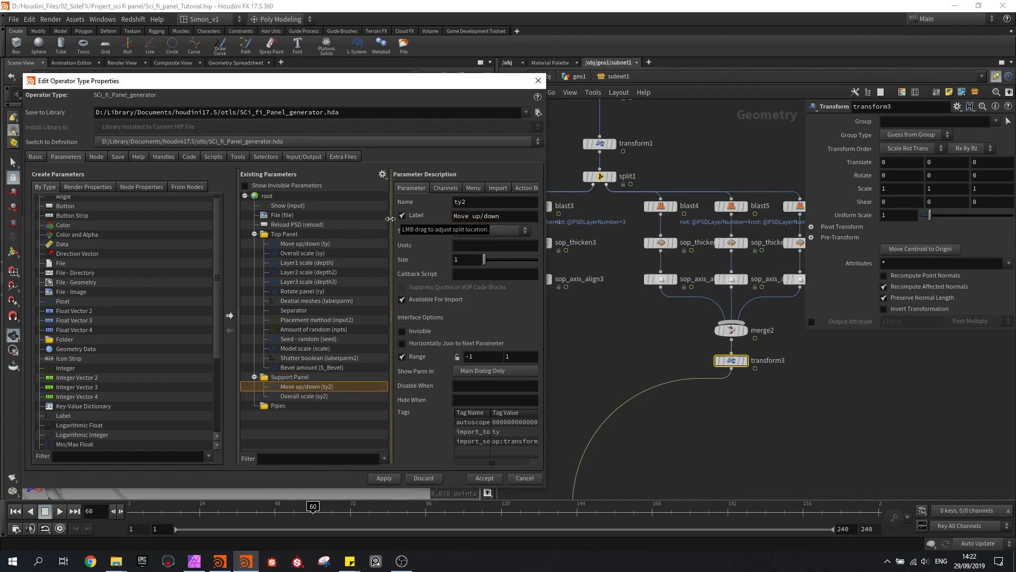
click(942, 162)
click(942, 162)
click(875, 381)
click(385, 480)
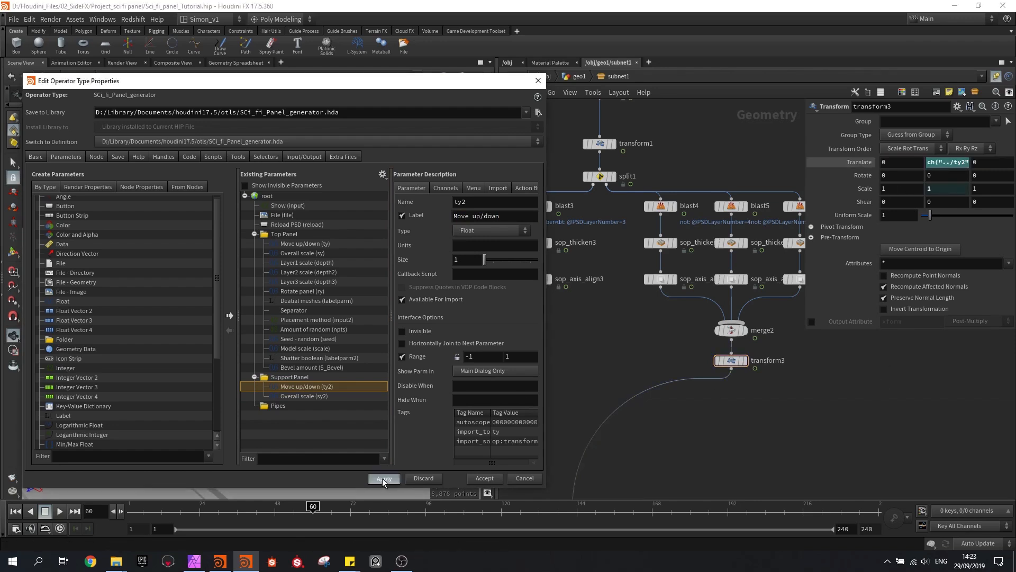
Add sop_thicken4's Depth to the Support Panel folder and label it Layer1 scale
click(661, 243)
drag(863, 136, 291, 377)
text(Layer1 scle)
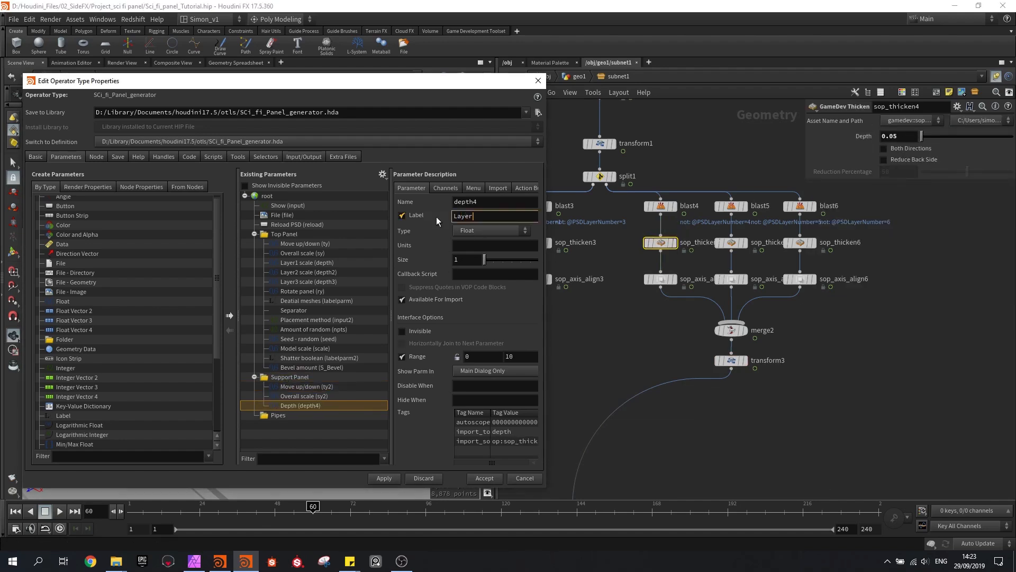
key(Return)
click(489, 216)
text(a)
key(Return)
Add sop_thicken5's Depth to the Support Panel folder and label it Layer2 Scale
click(732, 243)
drag(863, 136, 292, 378)
text(Layer2 Scale)
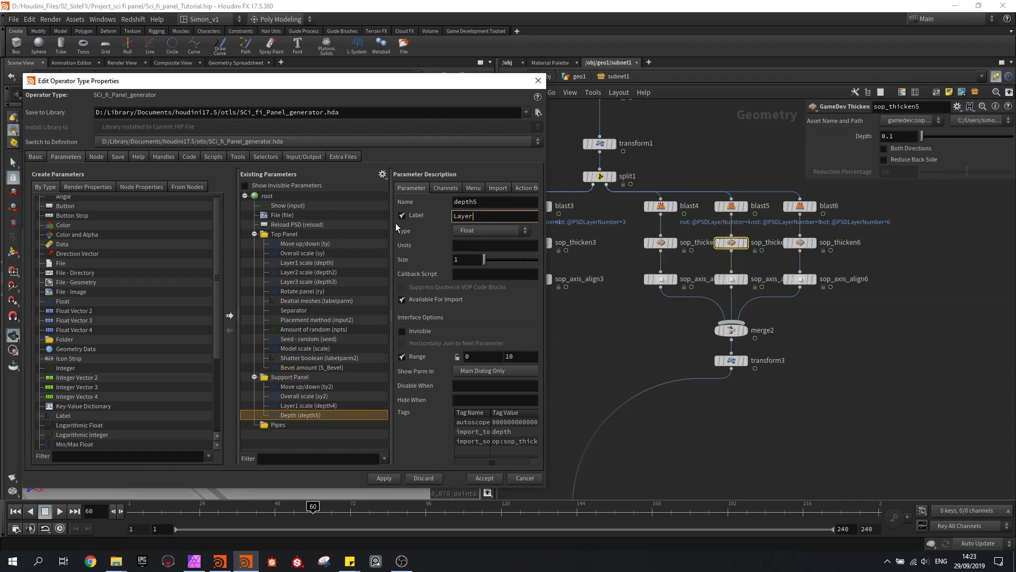
key(Return)
Add sop_thicken6's Depth to the Support Panel folder, label it Layer3 Scale and apply the asset changes
click(801, 243)
drag(863, 136, 289, 377)
text(Layer3 Scale)
key(Return)
click(377, 478)
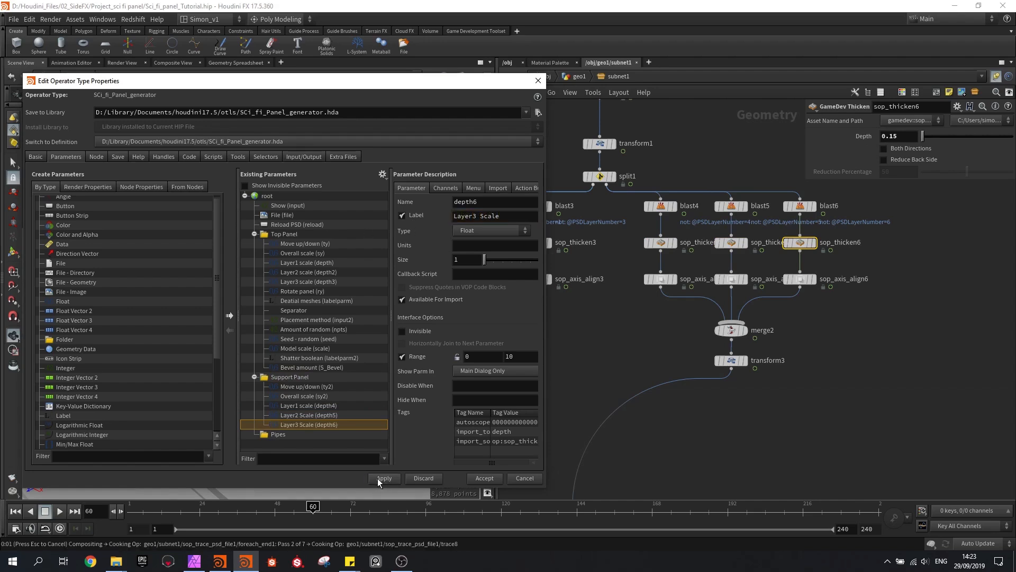
Add transform3's Y rotation to Support Panel as Rotate Panel, apply the changes and close the type properties
click(732, 359)
double_click(929, 176)
drag(929, 176, 288, 380)
click(496, 216)
key(BackSpace)
text(Panel)
key(Return)
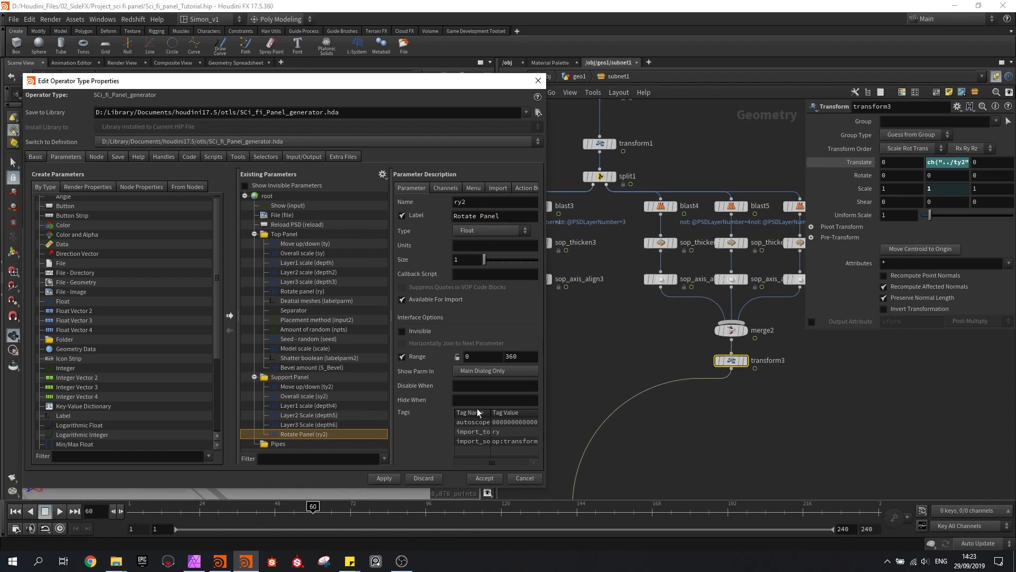
click(378, 478)
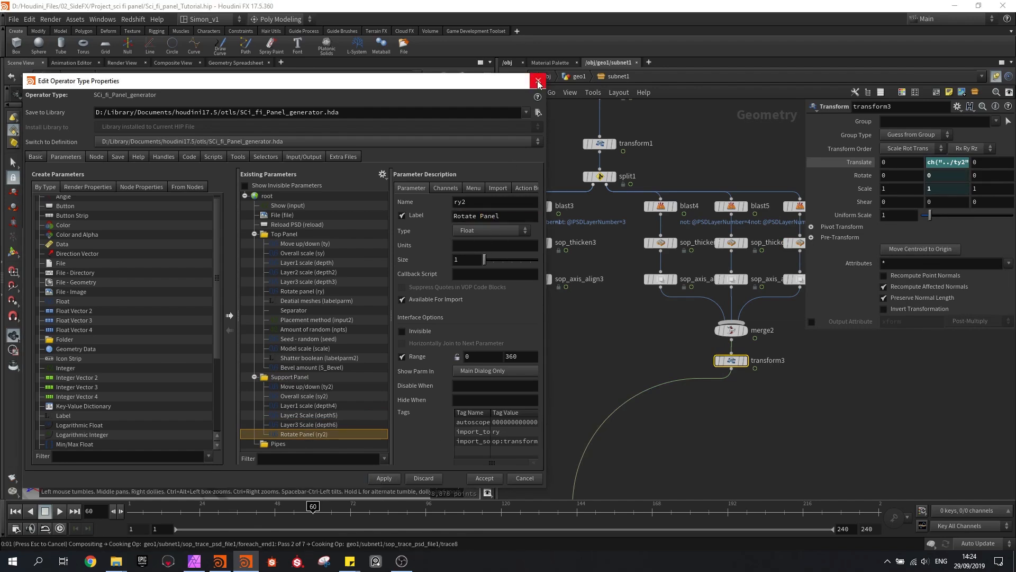
click(538, 81)
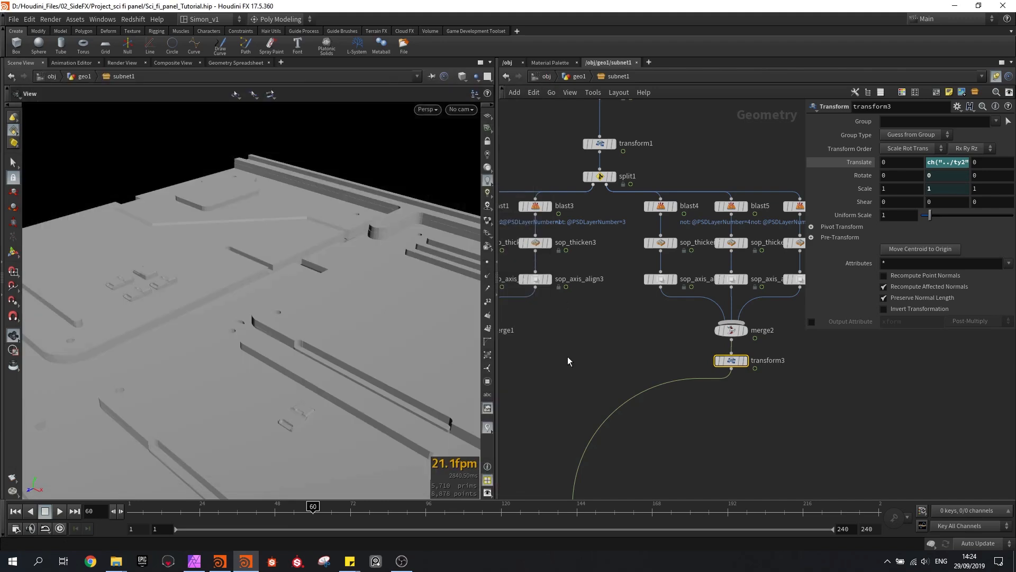
Return to the geo1 network and frame the whole panel in the viewport
click(579, 77)
key(g)
drag(333, 331, 266, 349)
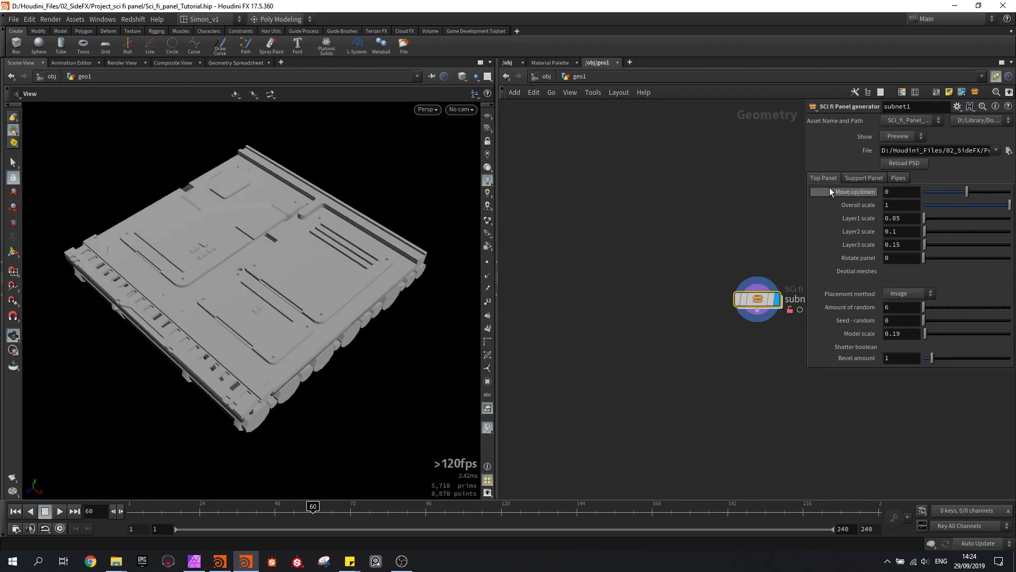
Test the Top Panel's Move up/down, Overall scale, Layer1 scale and Rotate panel parameters, undoing the changes
drag(964, 195, 967, 196)
key(ctrl+z)
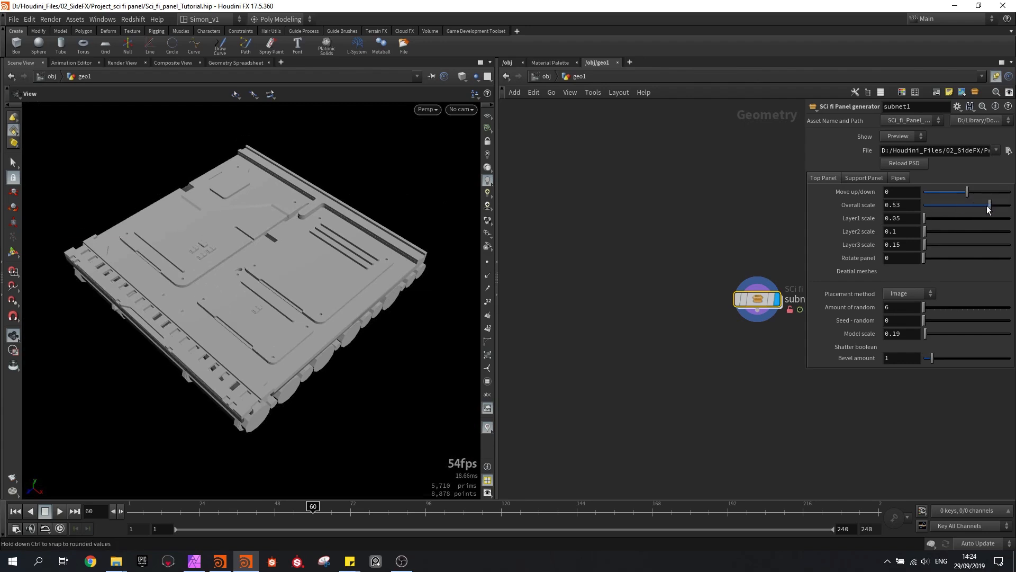
mouse_move(974, 218)
mouse_down()
mouse_move(939, 218)
mouse_move(959, 218)
mouse_up()
drag(934, 219, 958, 217)
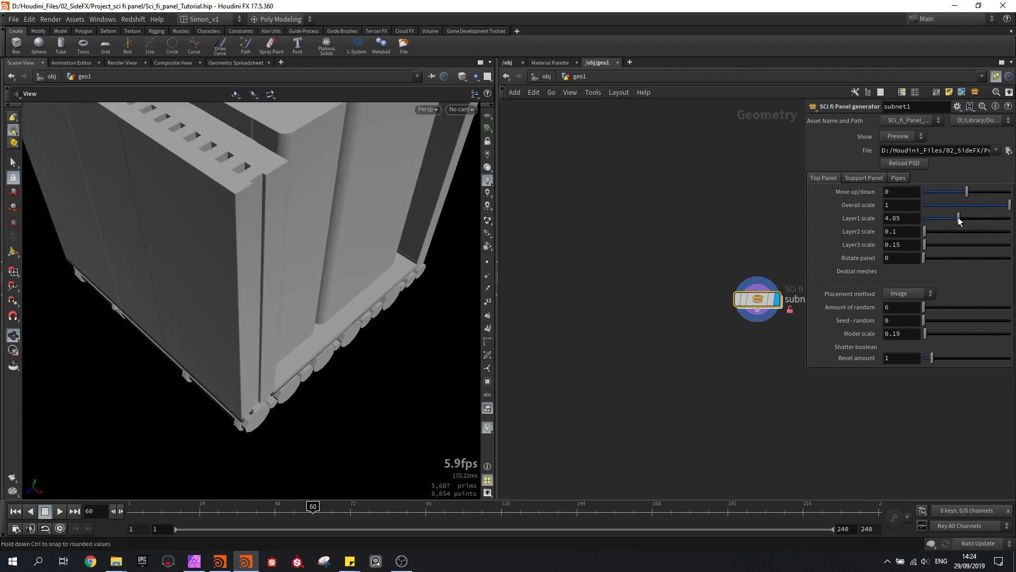
key(ctrl+z)
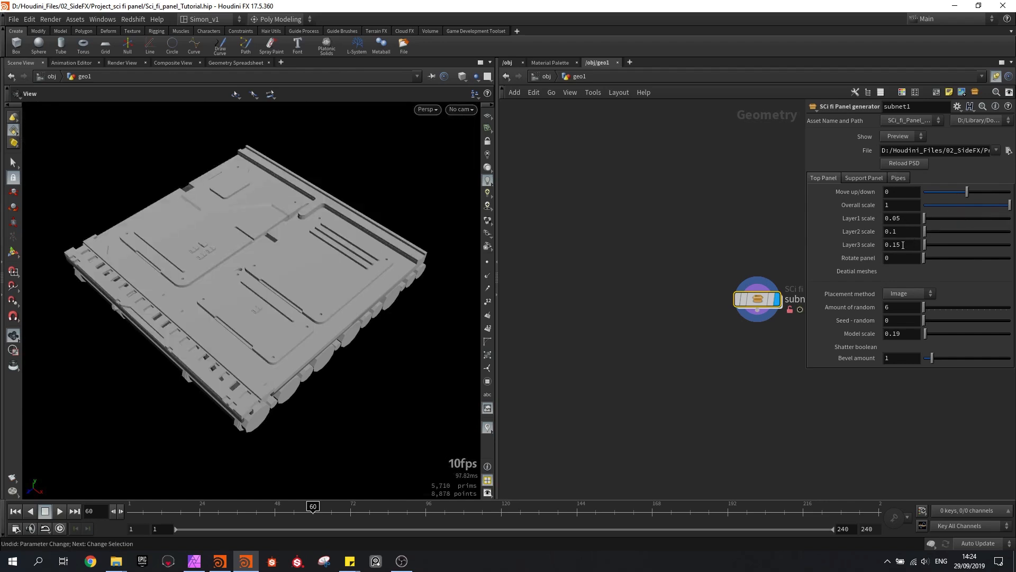
drag(925, 259, 950, 264)
key(ctrl+z)
Set the detail meshes' placement method to random and inspect their distribution on the panel
click(902, 294)
click(897, 316)
mouse_move(295, 288)
mouse_down()
mouse_move(303, 325)
mouse_move(311, 299)
mouse_up()
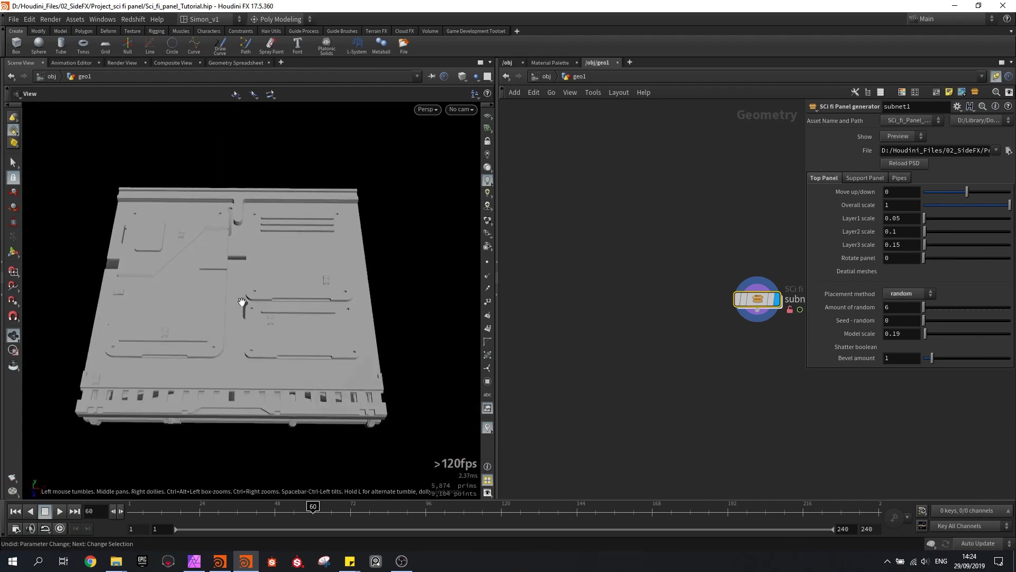
middle_drag(234, 300, 313, 249)
scroll(314, 250, up, 5)
drag(313, 249, 226, 243)
Try different Seed - random values such as 7.61 and inspect the detail mesh placement
drag(925, 322, 989, 320)
middle_drag(419, 227, 248, 172)
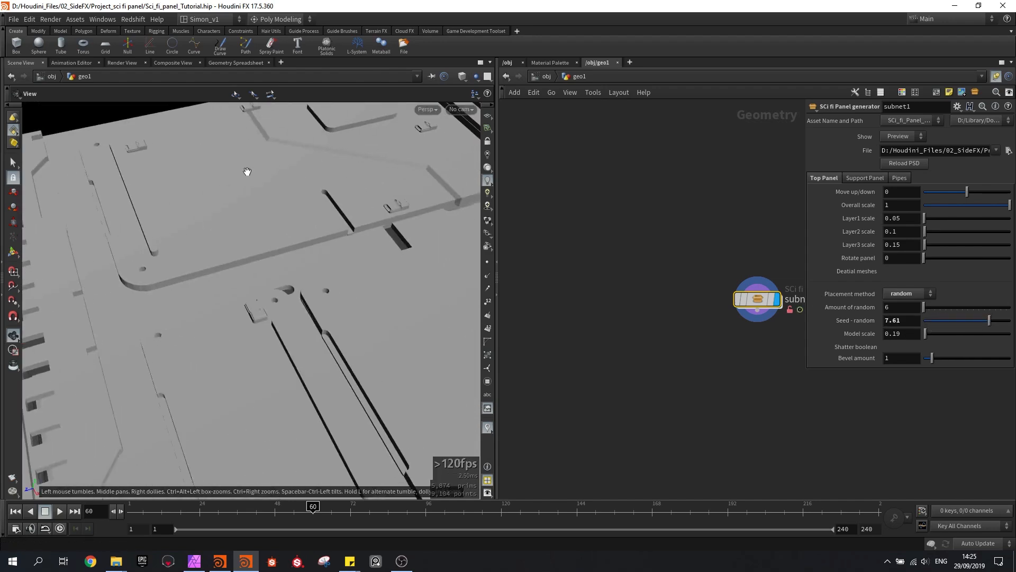
scroll(248, 171, down, 5)
drag(267, 180, 408, 225)
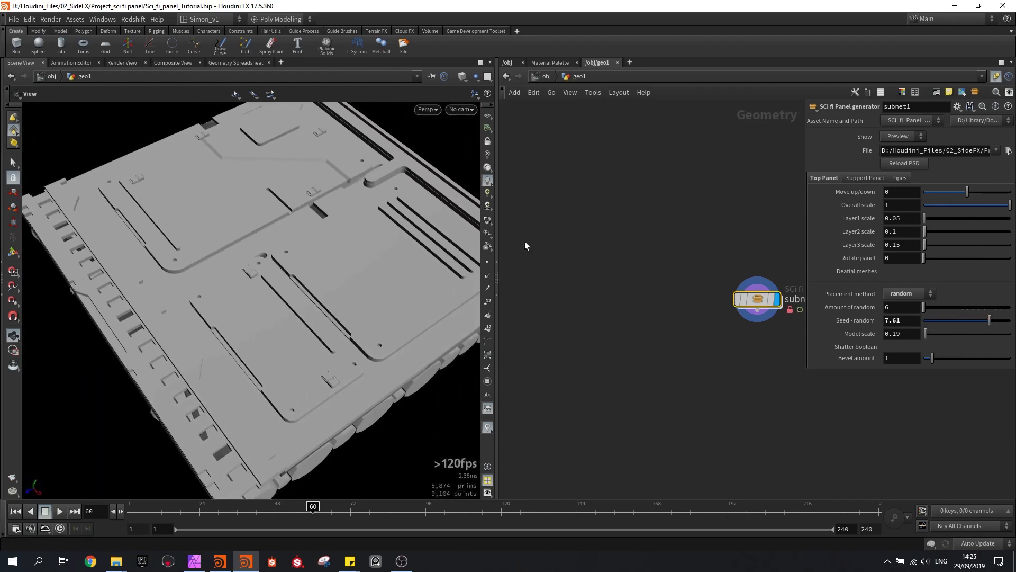
drag(929, 320, 949, 354)
mouse_move(279, 181)
mouse_down()
mouse_move(340, 182)
mouse_move(304, 232)
mouse_move(335, 215)
mouse_move(356, 221)
mouse_up()
scroll(303, 232, up, 4)
key(w)
key(w)
Load the recent panel PSD ending in Panel_01.psd into the asset's File parameter
click(995, 151)
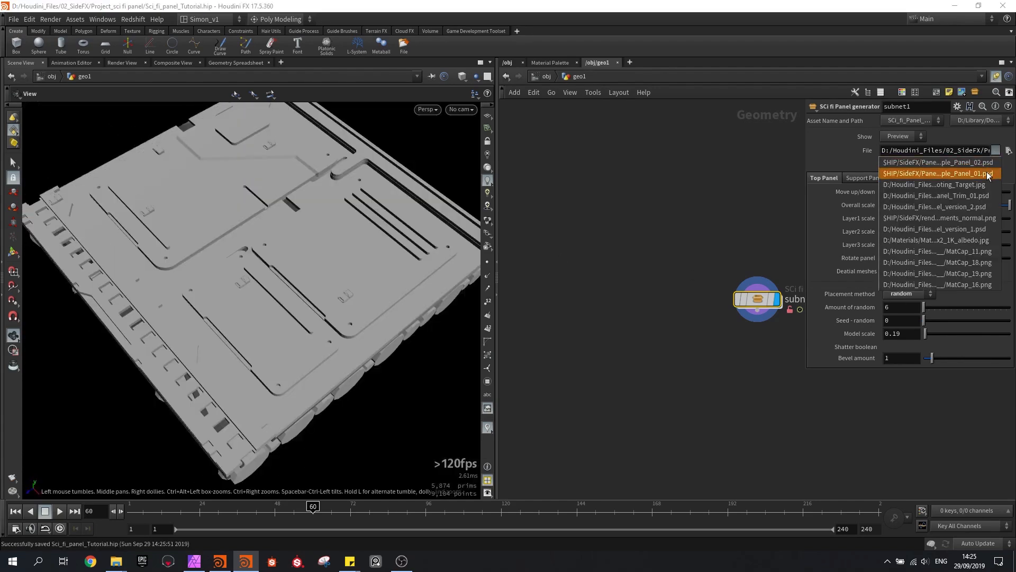
click(987, 171)
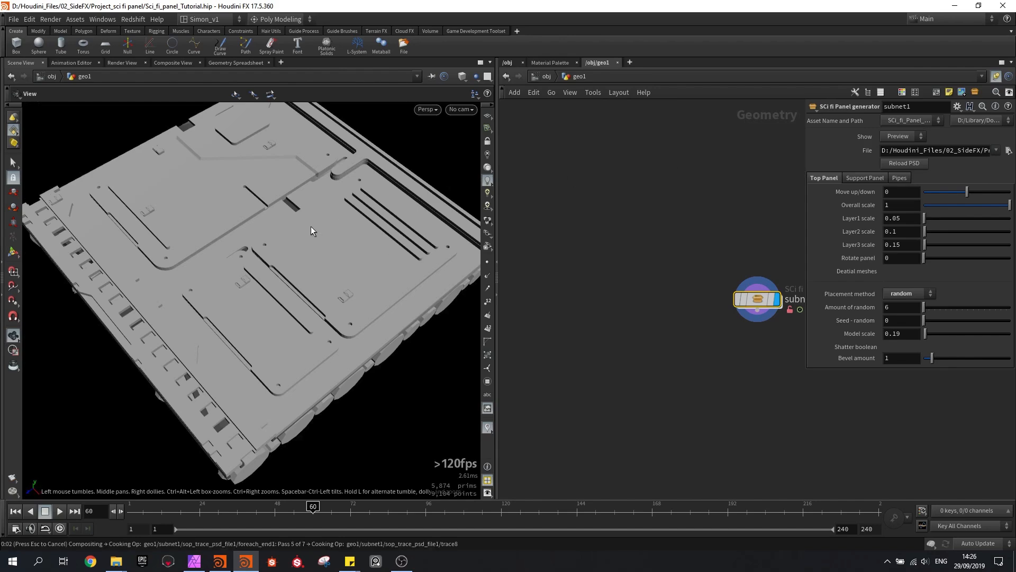
drag(311, 229, 260, 265)
Set the placement method to Symmetry and Seed - random to about 3.01
click(894, 293)
click(902, 327)
drag(325, 295, 361, 298)
drag(924, 321, 950, 320)
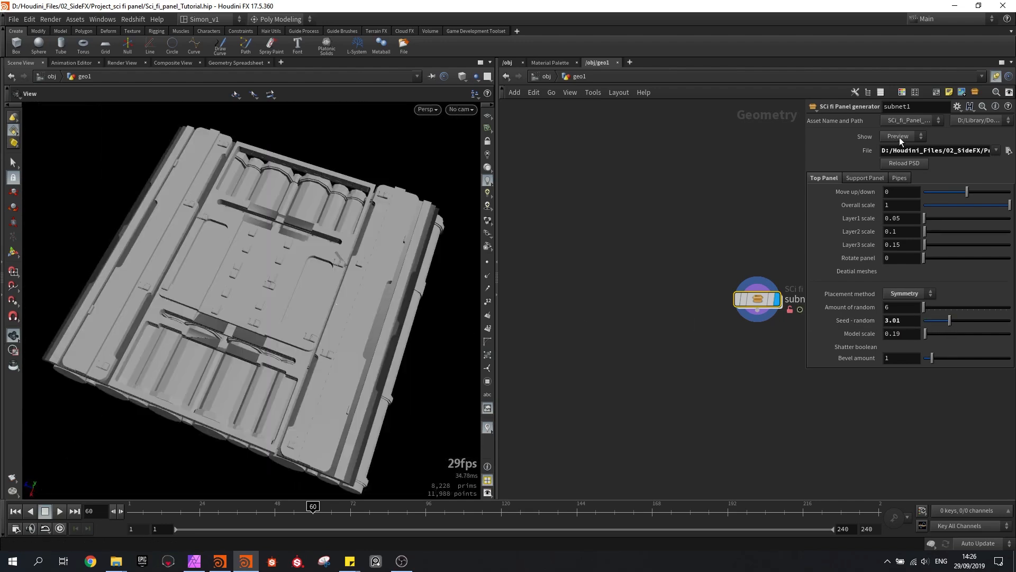
Switch the File parameter back to the previously used panel PSD
click(996, 151)
click(991, 174)
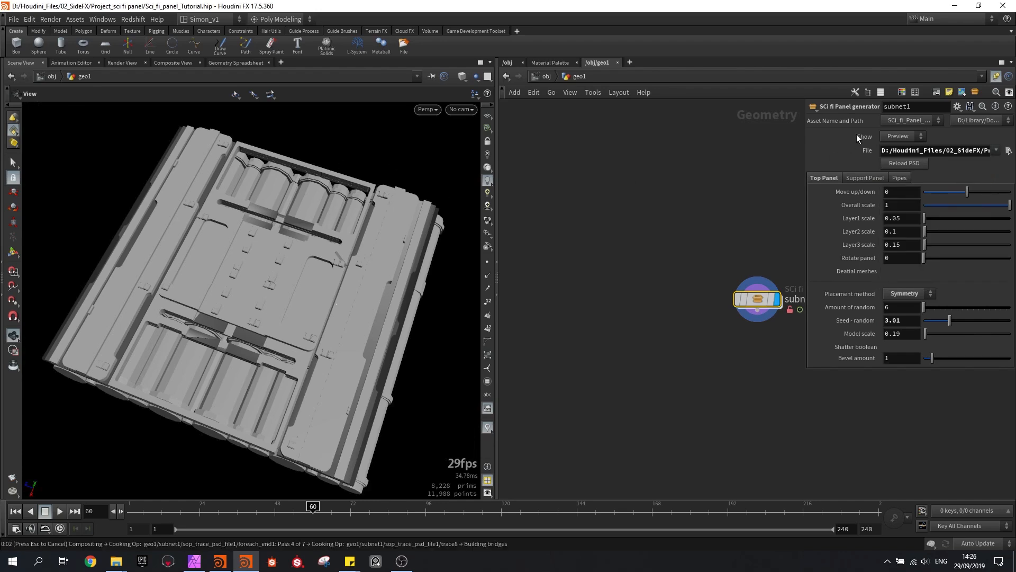
Set Show to High, inspect the high-resolution panel and save the scene
click(914, 136)
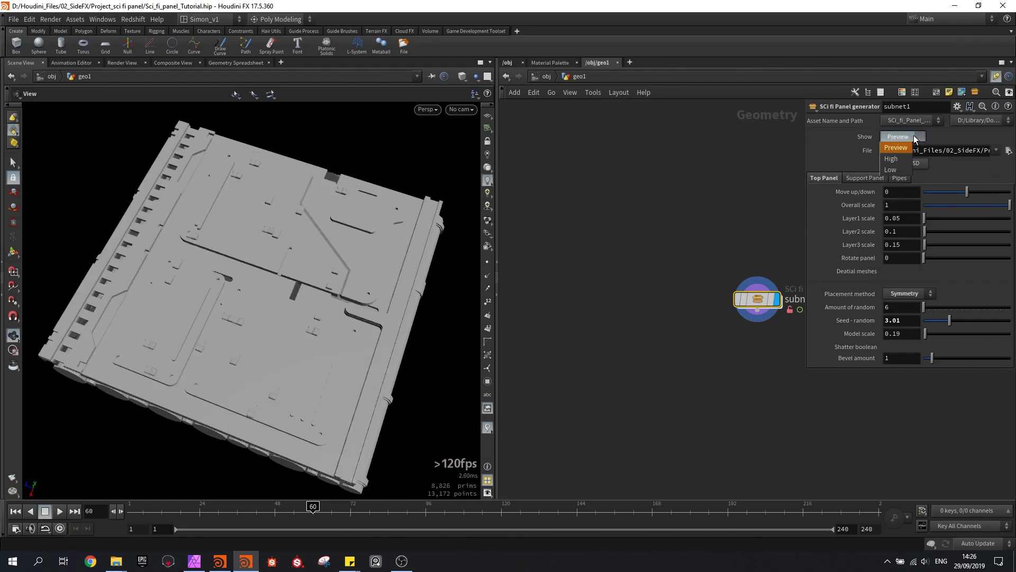
click(900, 157)
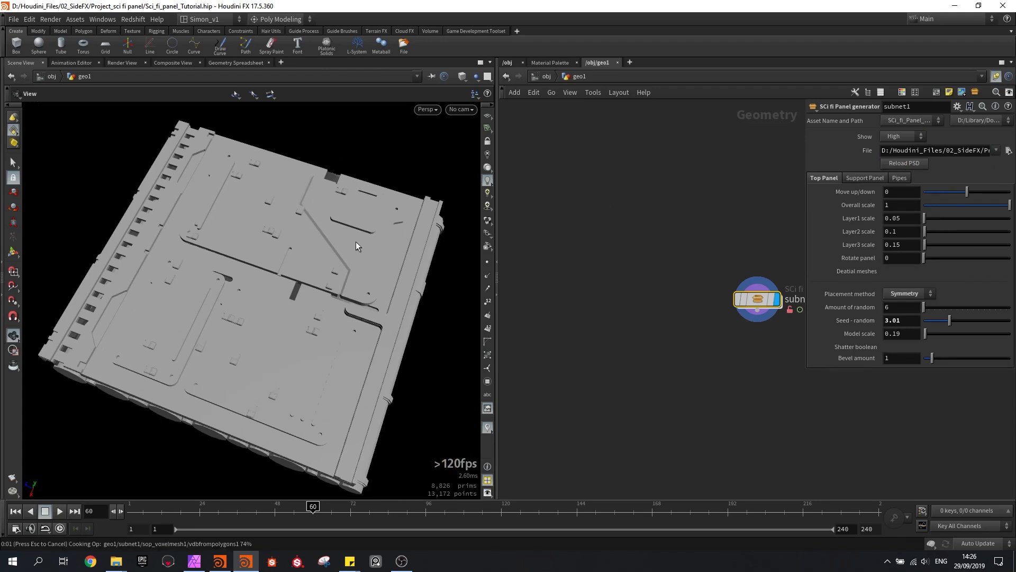
mouse_move(354, 241)
mouse_down()
mouse_move(329, 274)
mouse_move(374, 268)
mouse_move(354, 279)
mouse_move(336, 234)
mouse_move(332, 272)
mouse_move(331, 245)
mouse_move(351, 254)
mouse_up()
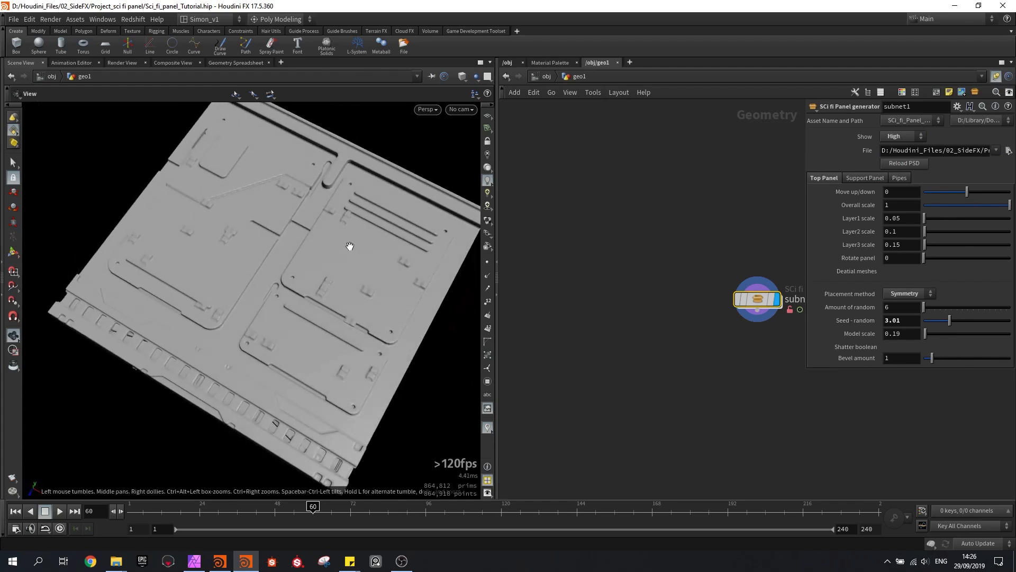
key(ctrl+s)
Set Show to Low, inspect the low-resolution panel and save the scene
click(902, 136)
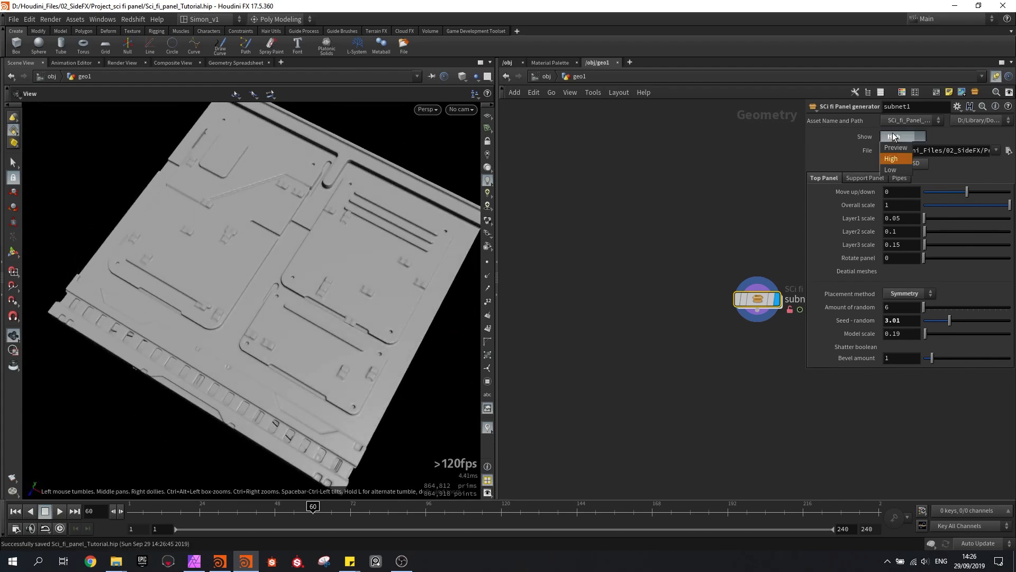
click(899, 169)
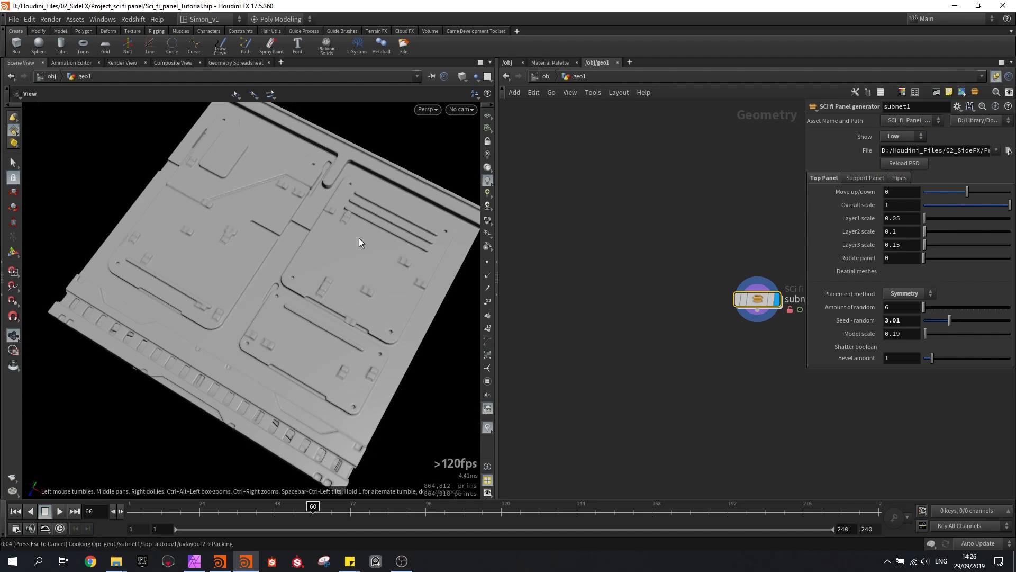
drag(359, 242, 263, 250)
key(ctrl+s)
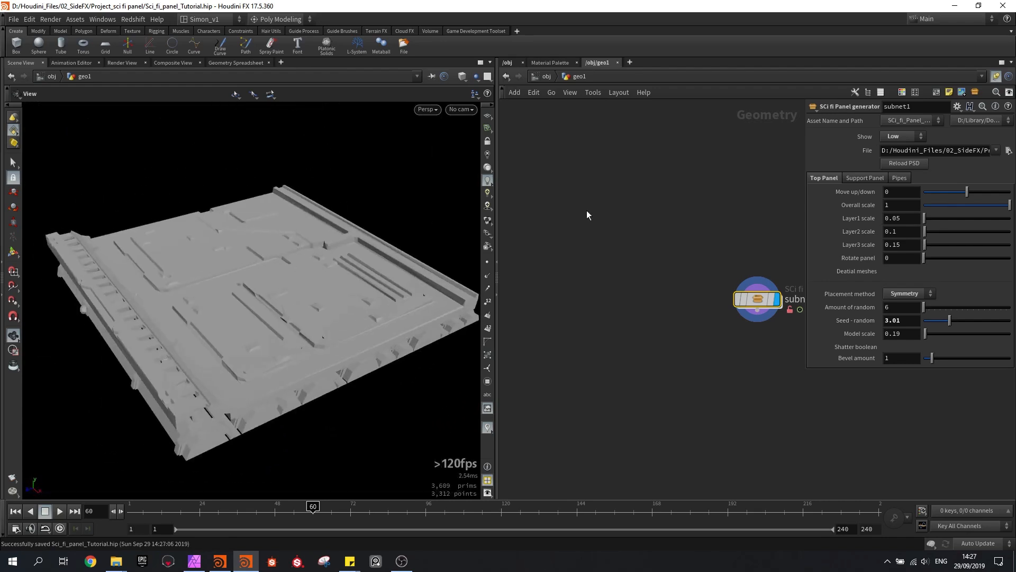
Set Show back to Preview and save the scene
click(883, 137)
click(897, 149)
drag(243, 313, 270, 317)
key(ctrl+s)
drag(356, 311, 305, 324)
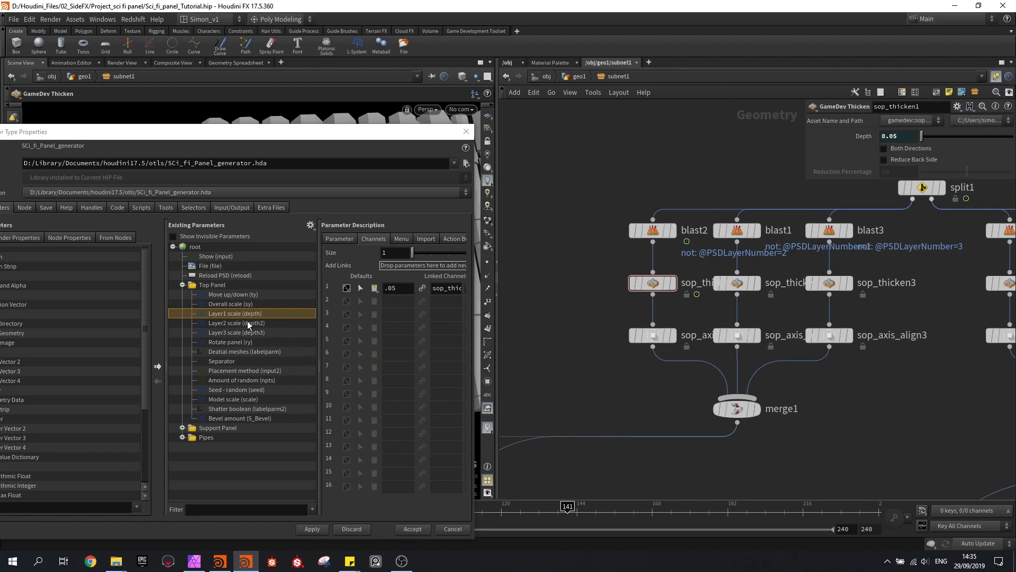
Set the Top Panel defaults of Layer1, Layer2 and Layer3 scale to .5, 1 and 1.5 and apply the changes
text(5)
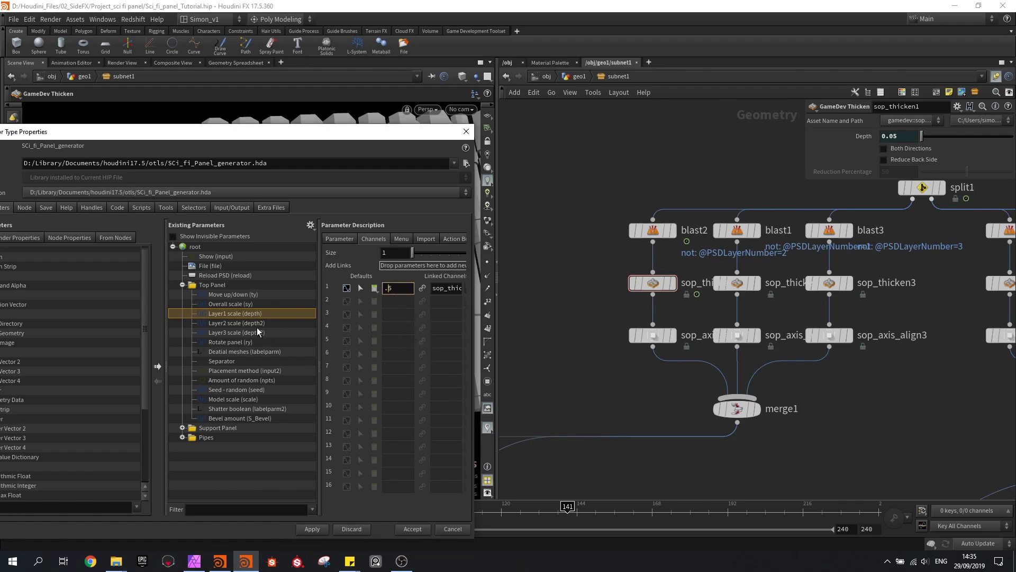
click(255, 323)
double_click(396, 287)
text(1)
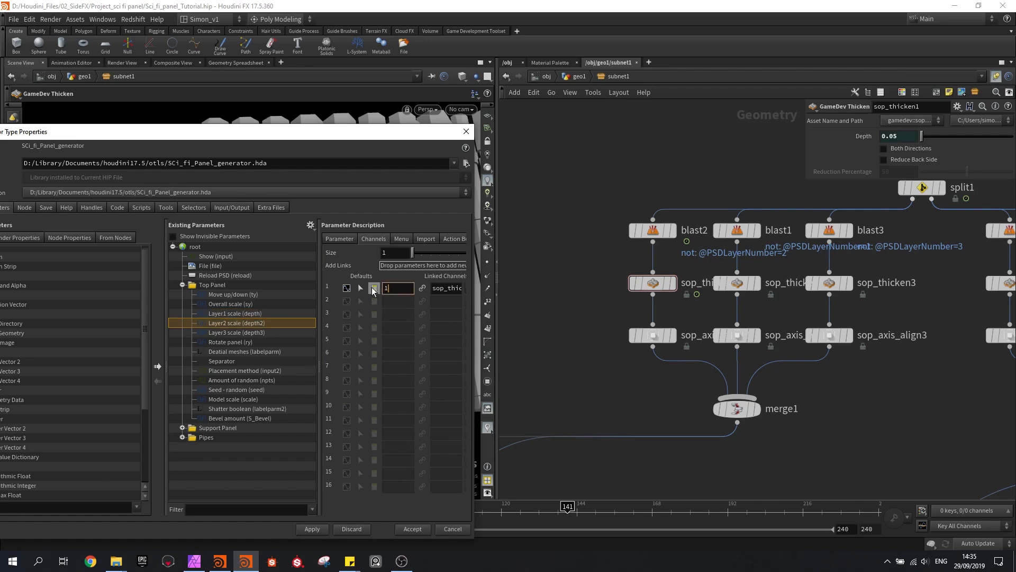
click(290, 330)
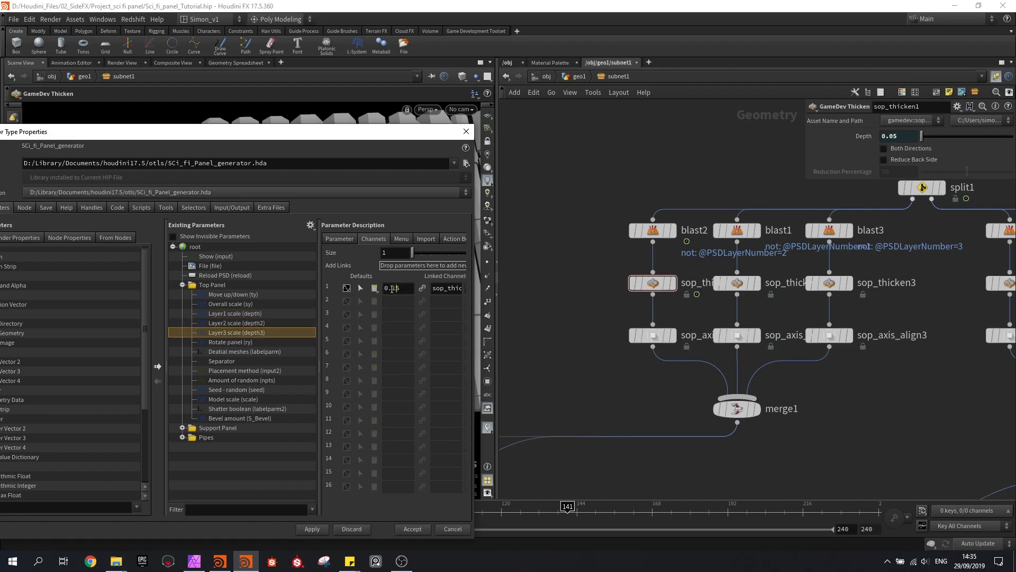
text(1.)
key(Return)
click(313, 526)
Divide the linked Depth expressions of sop_thicken1, sop_thicken2 and sop_thicken3 by 10
click(866, 137)
click(943, 139)
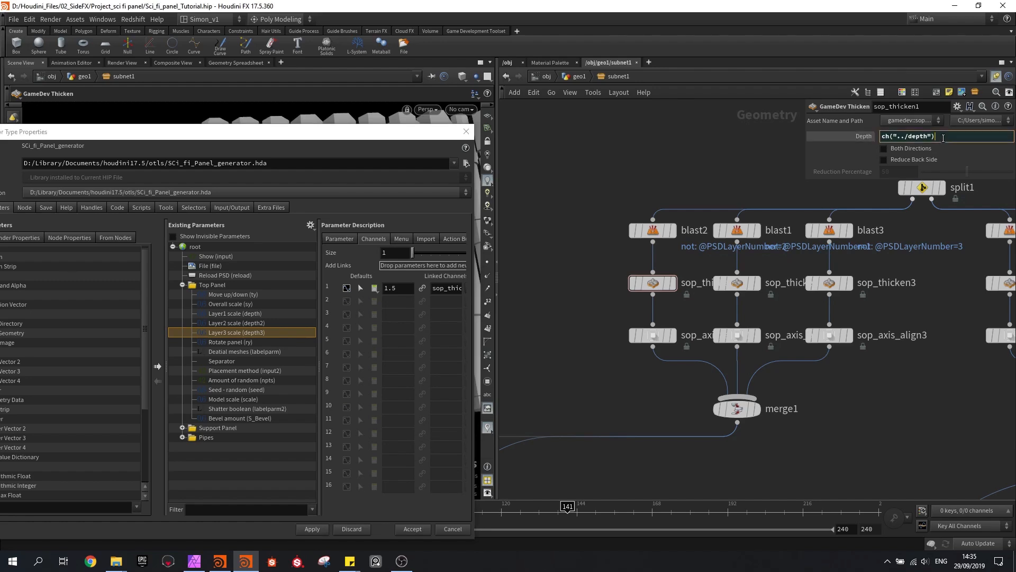
key(Return)
click(741, 284)
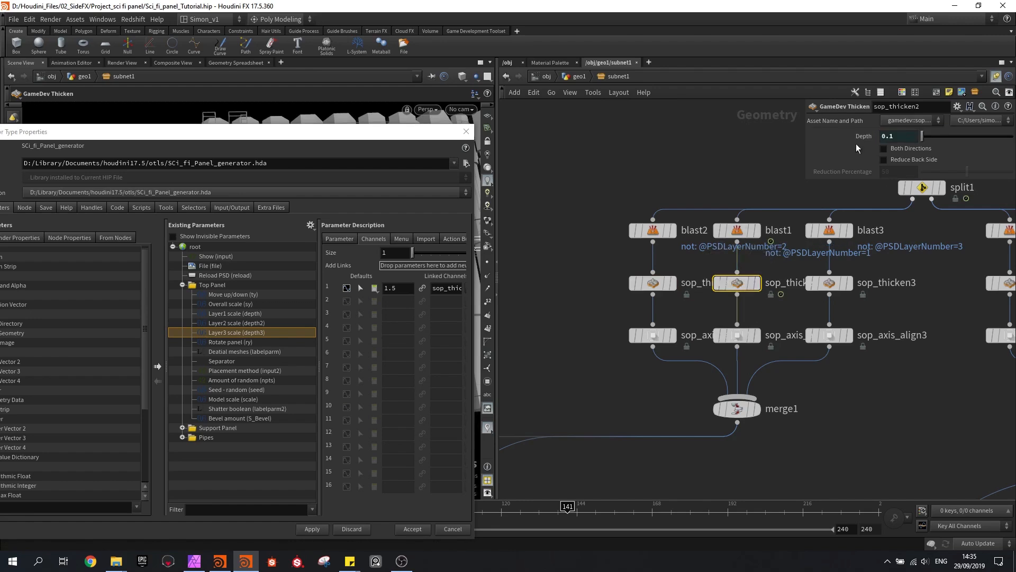
click(866, 136)
click(940, 136)
text(/10)
key(Return)
click(829, 284)
click(866, 136)
click(946, 137)
key(Return)
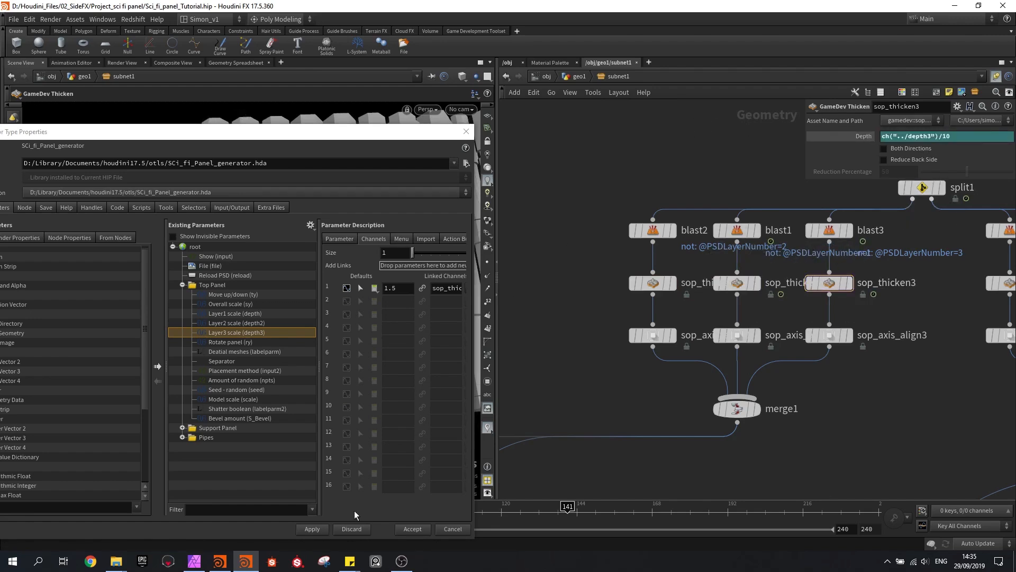
Open the general parameter settings of the Top Panel's Layer3 scale
click(339, 239)
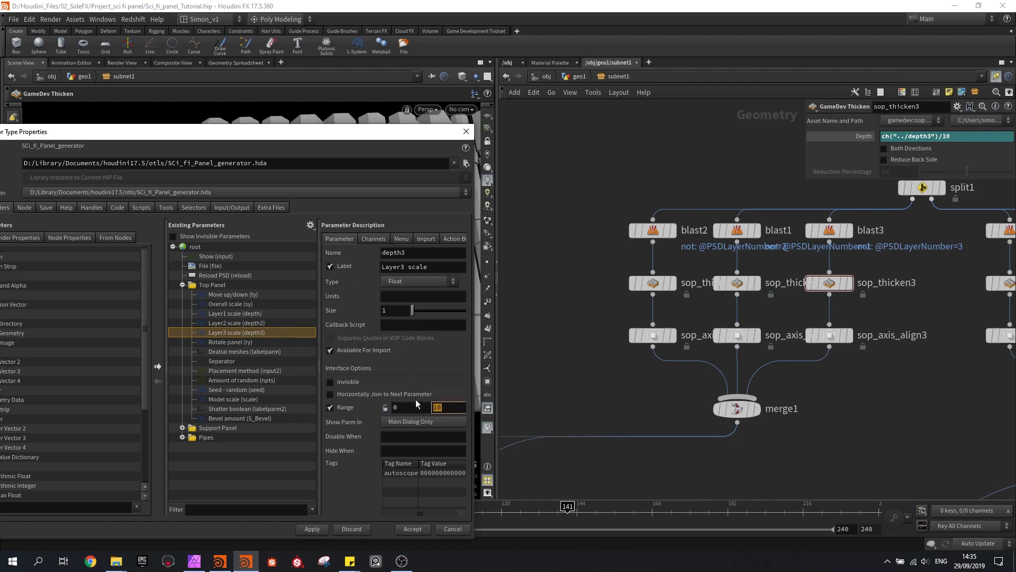
Set the range maximum of the Top Panel's Layer3, Layer2 and Layer1 scale parameters to 5
key(Return)
click(258, 322)
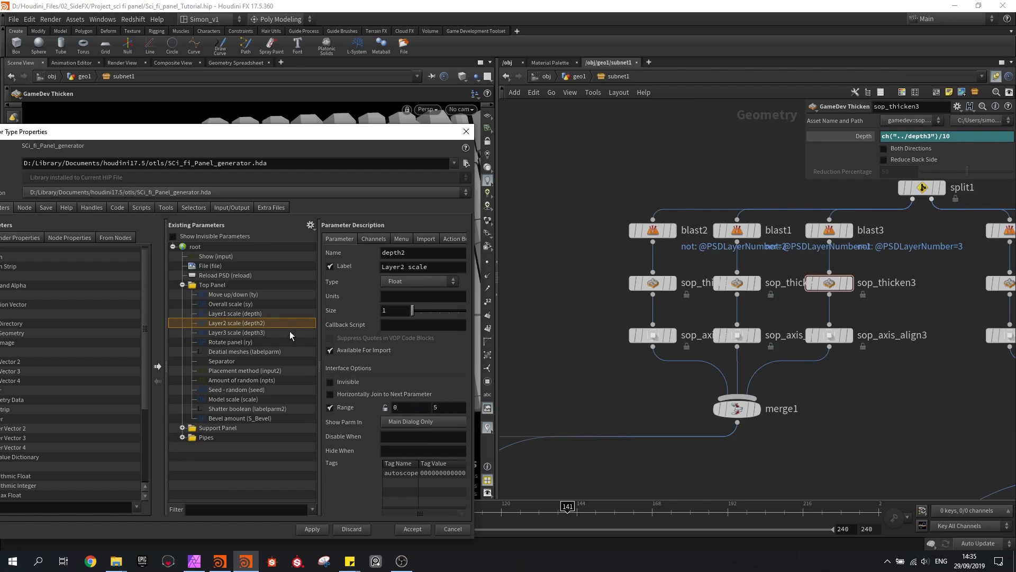
click(261, 313)
key(Return)
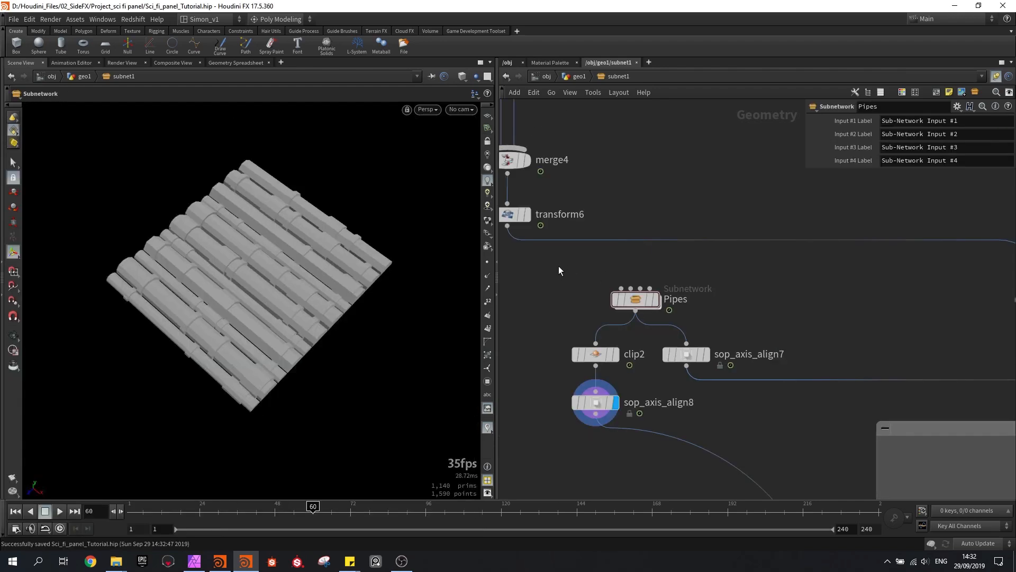
Open the type properties of the SCi_fi_Panel_generator asset and enter the Pipes subnetwork
drag(597, 266, 699, 313)
click(76, 21)
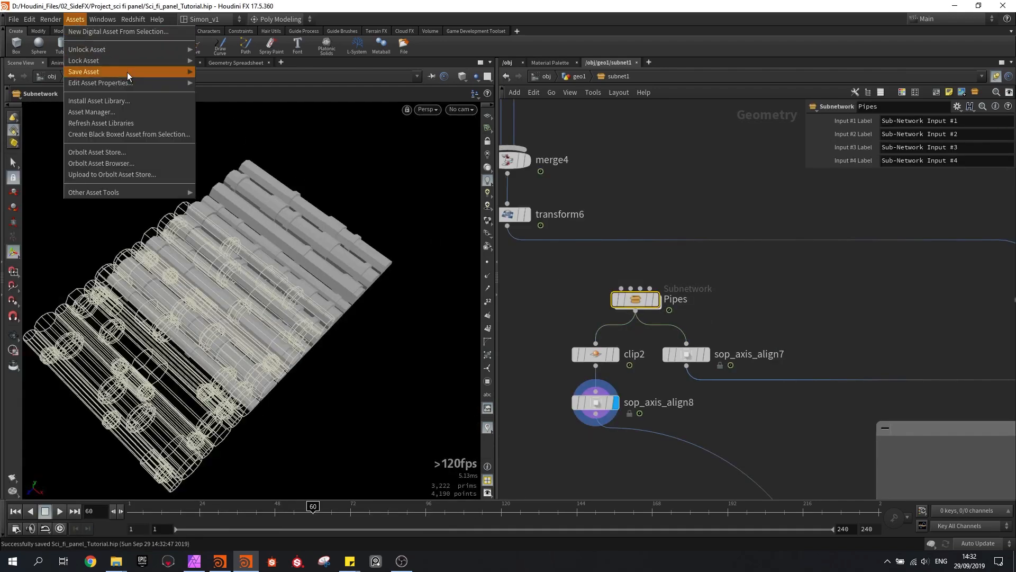
click(201, 81)
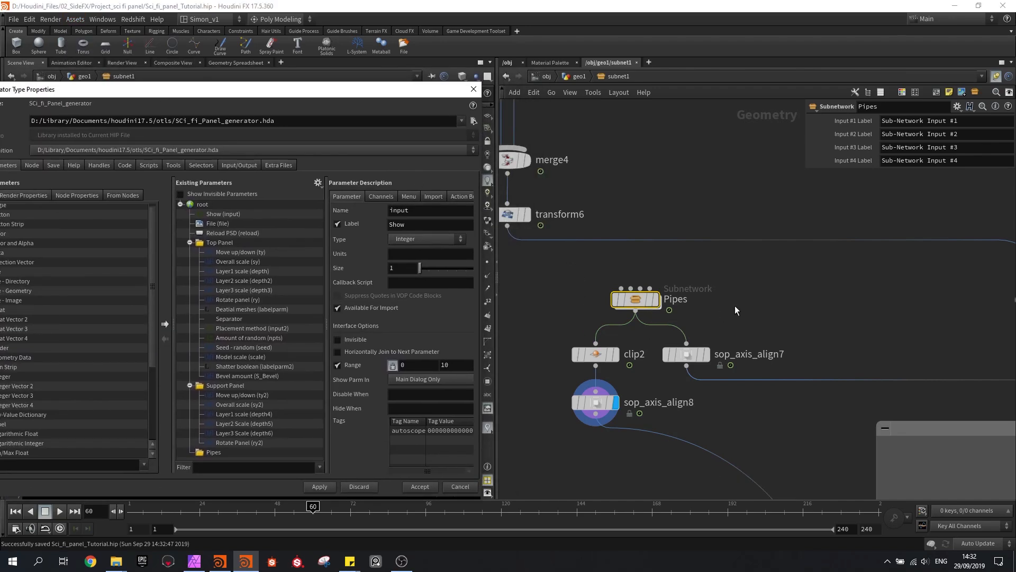
double_click(636, 303)
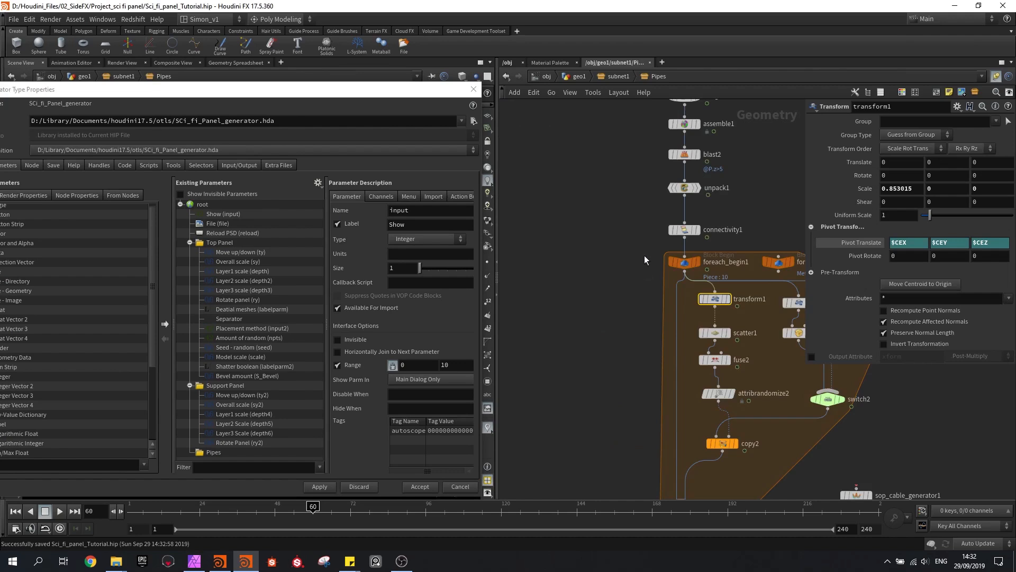
middle_drag(637, 245, 623, 285)
Collapse the Top Panel and Support Panel folders in the asset's existing parameters
mouse_move(362, 90)
mouse_down()
mouse_move(347, 99)
mouse_move(356, 128)
mouse_move(365, 103)
mouse_up()
click(185, 252)
click(185, 261)
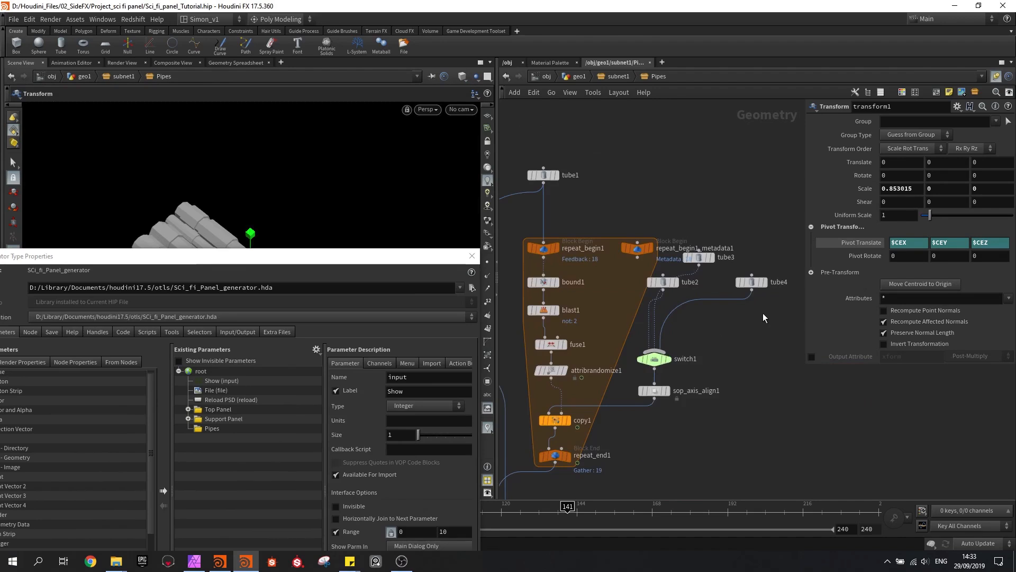
Delete tube4, wire tube1 into switch1 instead, and move tube3 and tube2 clear of the repeat block
scroll(760, 310, down, 2)
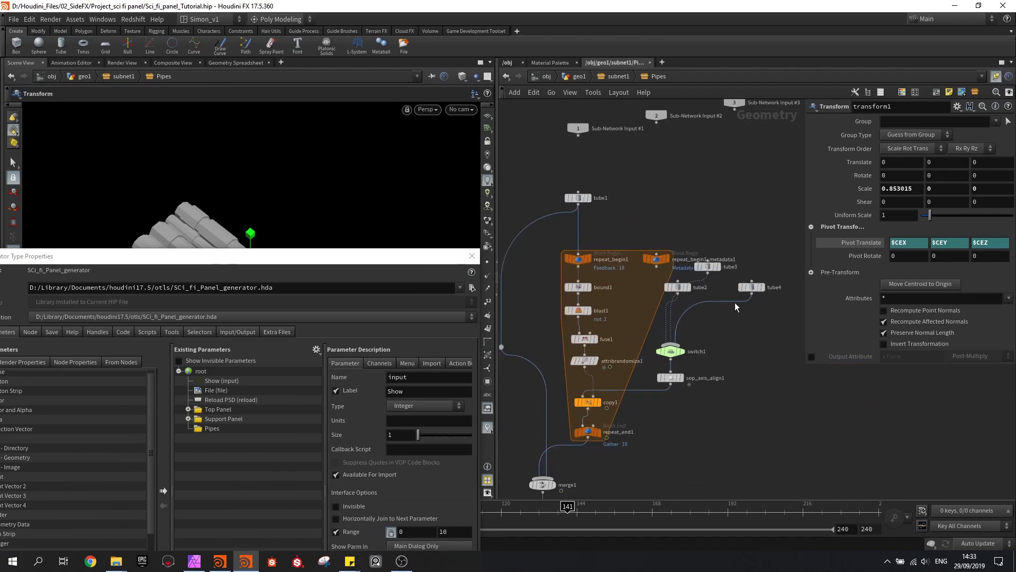
scroll(743, 271, up, 1)
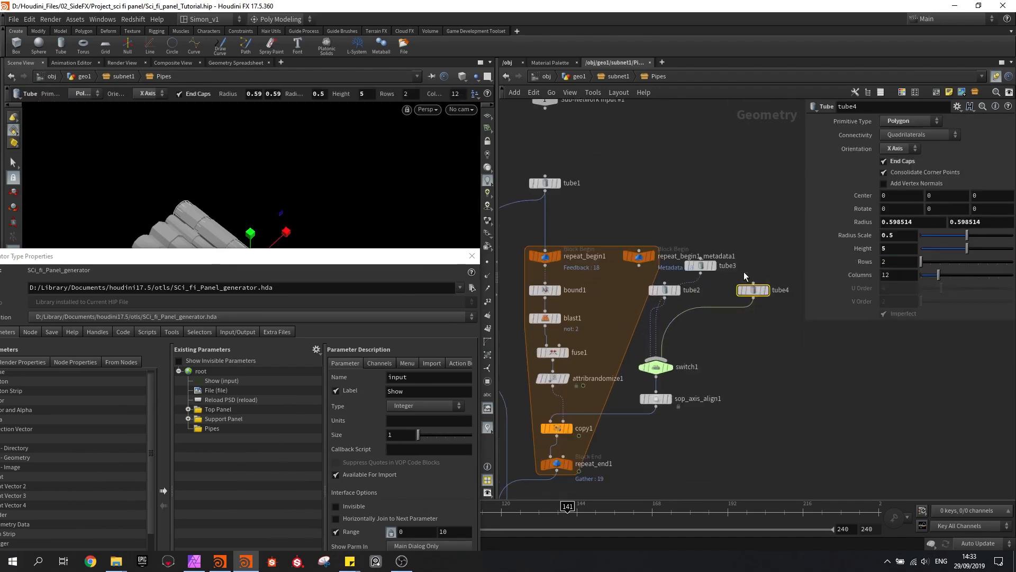
key(Delete)
drag(549, 194, 751, 276)
click(684, 343)
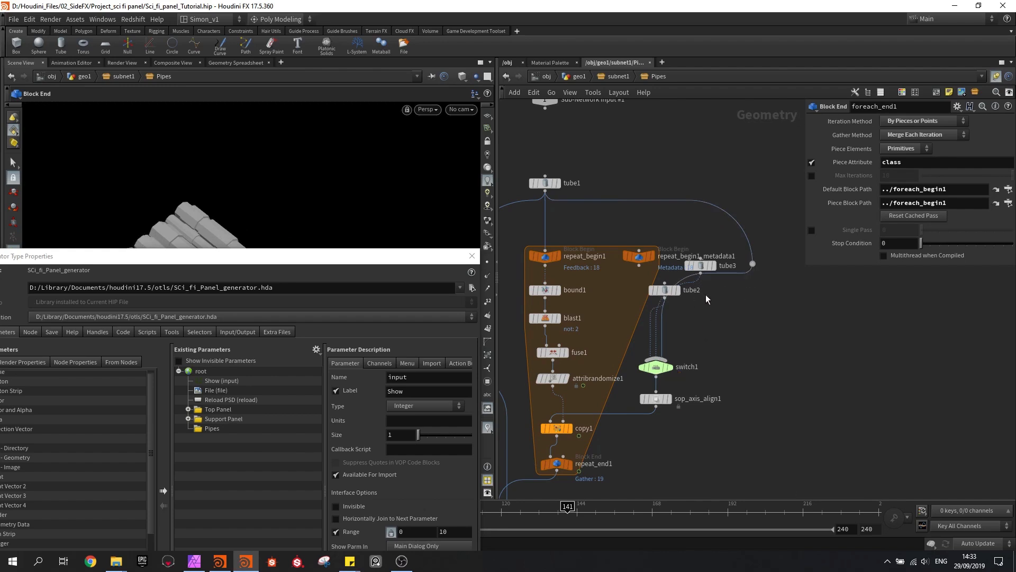
drag(731, 324, 757, 334)
click(742, 345)
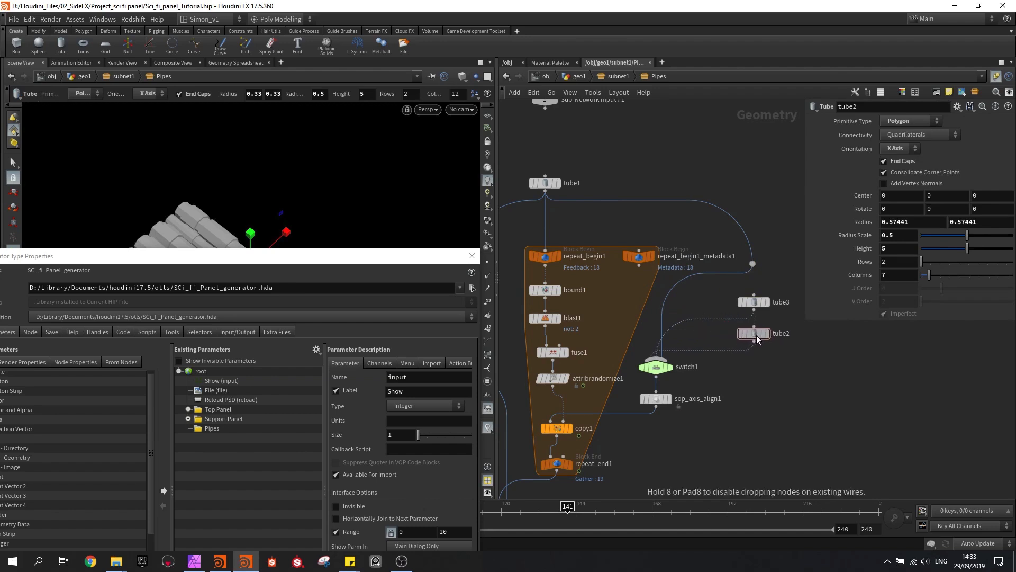
Select tube1 and examine the pipe geometry from several angles, toggling its wireframe display
click(556, 185)
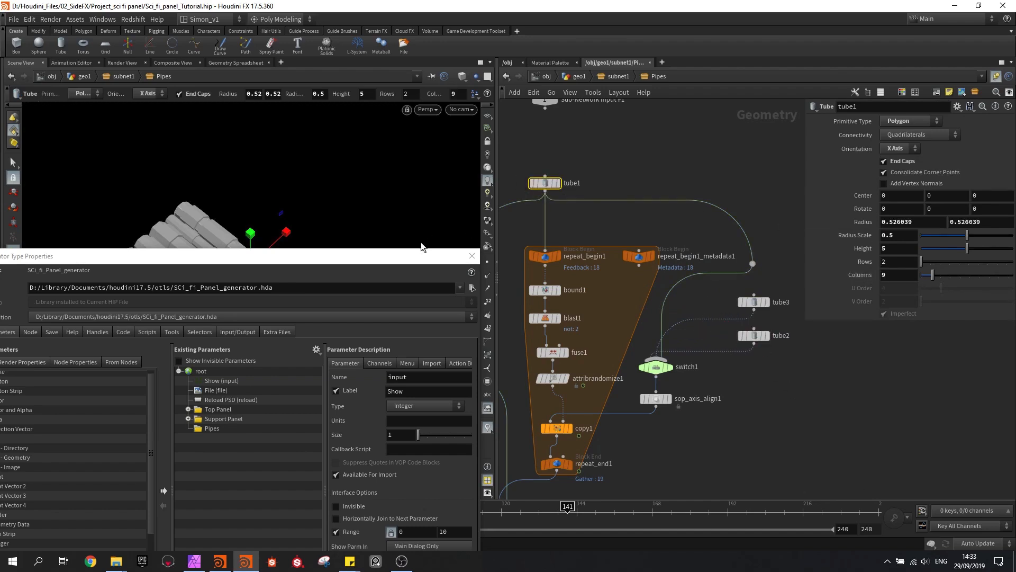
drag(373, 256, 369, 433)
mouse_move(292, 331)
alt+mouse_down()
mouse_move(256, 304)
mouse_move(233, 328)
alt+mouse_up()
scroll(245, 326, up, 3)
key(shift+w)
key(shift+w)
alt+drag(165, 223, 249, 336)
key(Return)
drag(271, 434, 252, 215)
scroll(588, 256, up, 5)
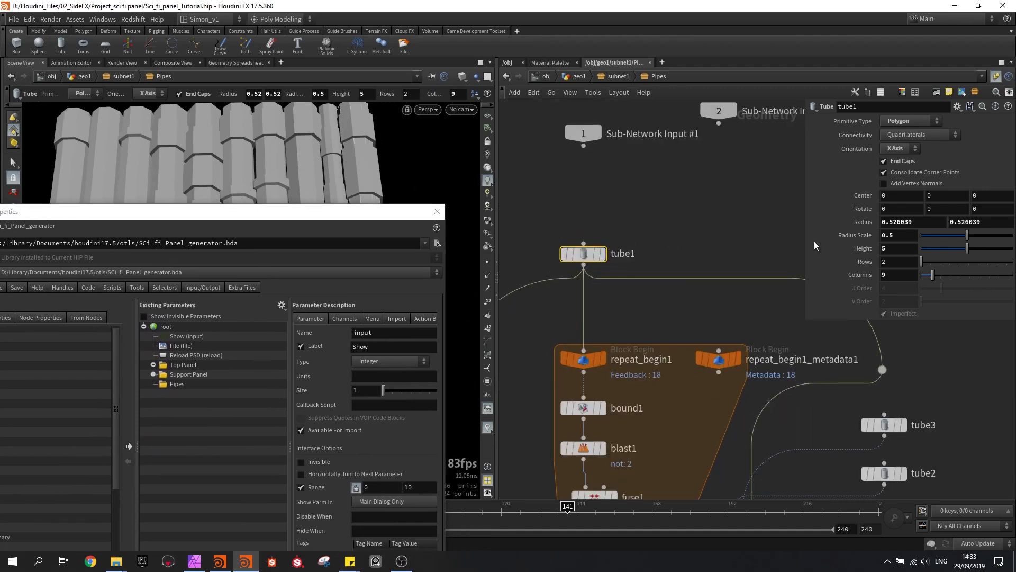
Add tube1's Radius Scale as a linked parameter in the asset's Pipes folder
click(178, 385)
drag(178, 391, 179, 392)
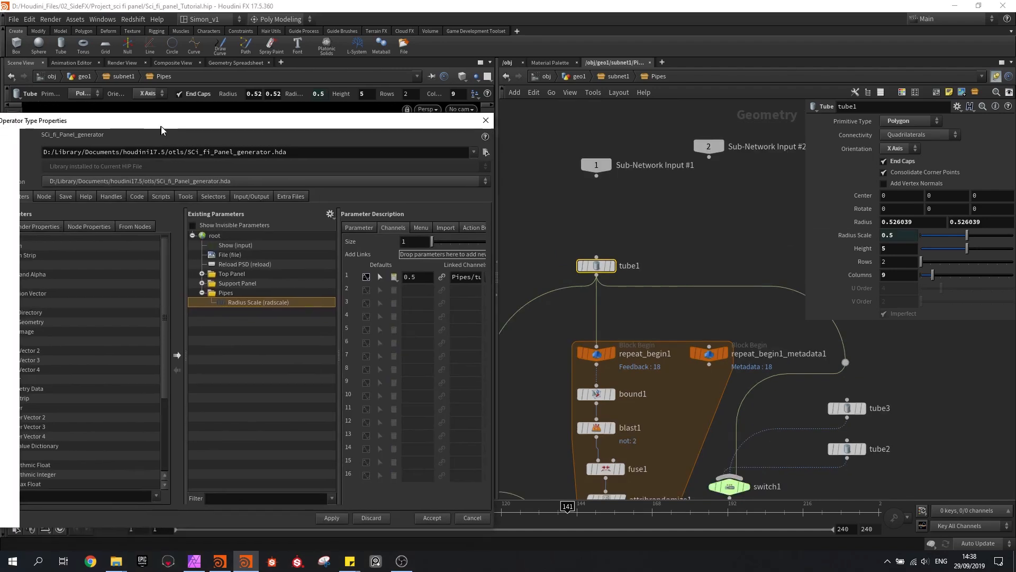
drag(156, 136, 201, 113)
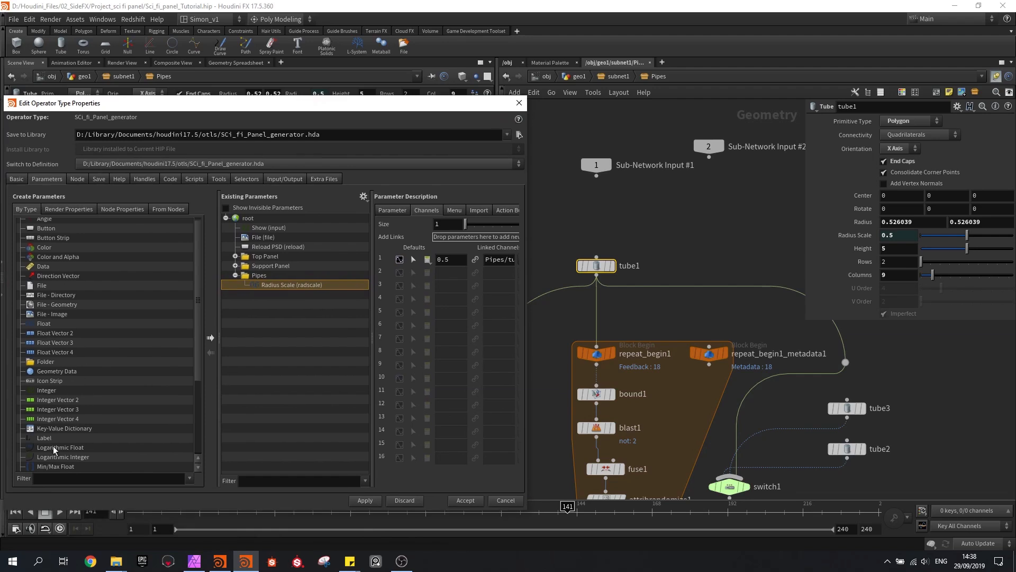
Add a label parameter named Pipe 1 to the Pipes folder and duplicate it twice
drag(44, 438, 264, 278)
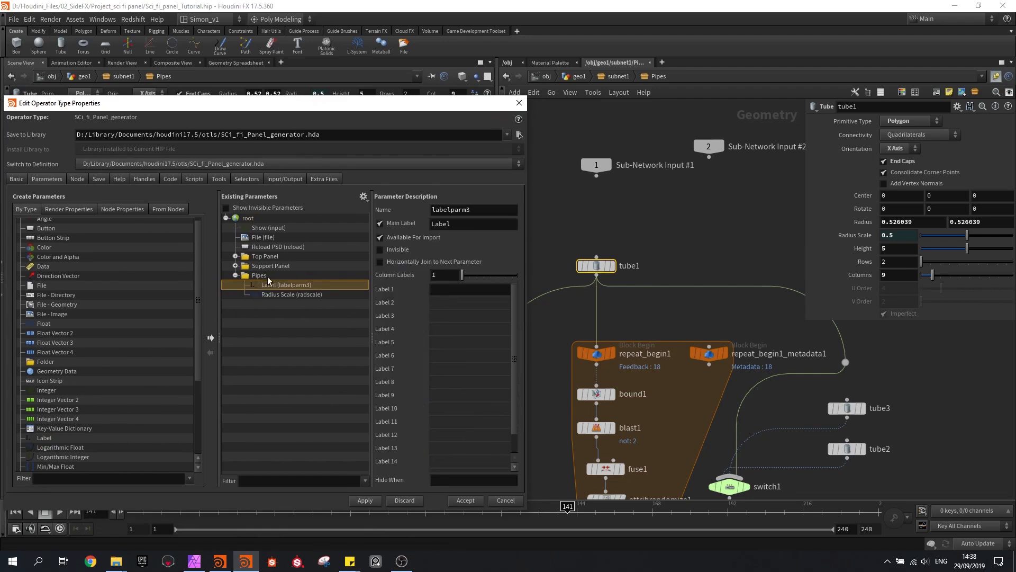
double_click(454, 223)
key(Return)
key(ctrl+v)
key(ctrl+v)
Rename the two duplicated labels to Pipe 2 and Pipe 3
click(300, 296)
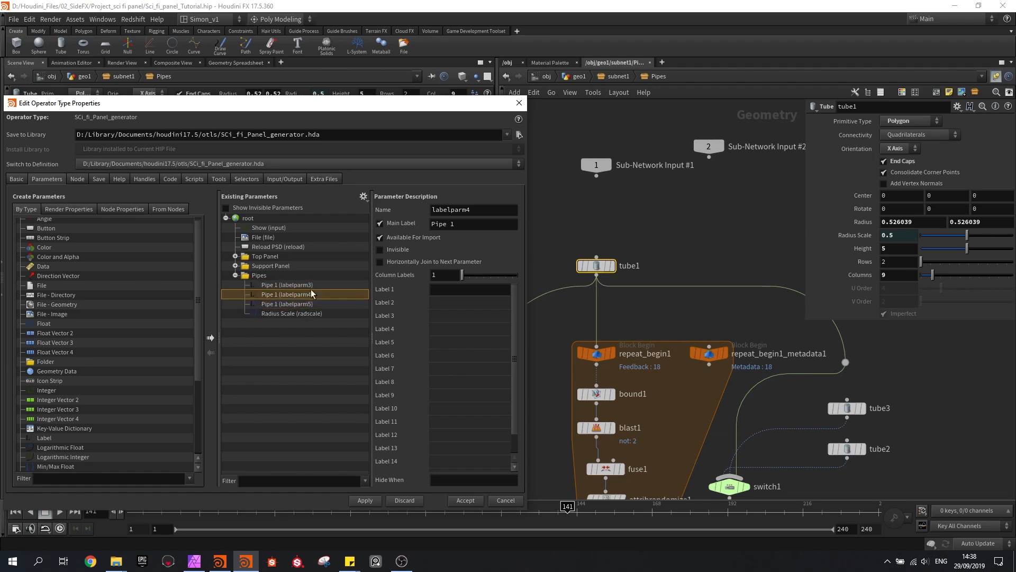
click(465, 226)
text(2)
click(298, 305)
click(463, 226)
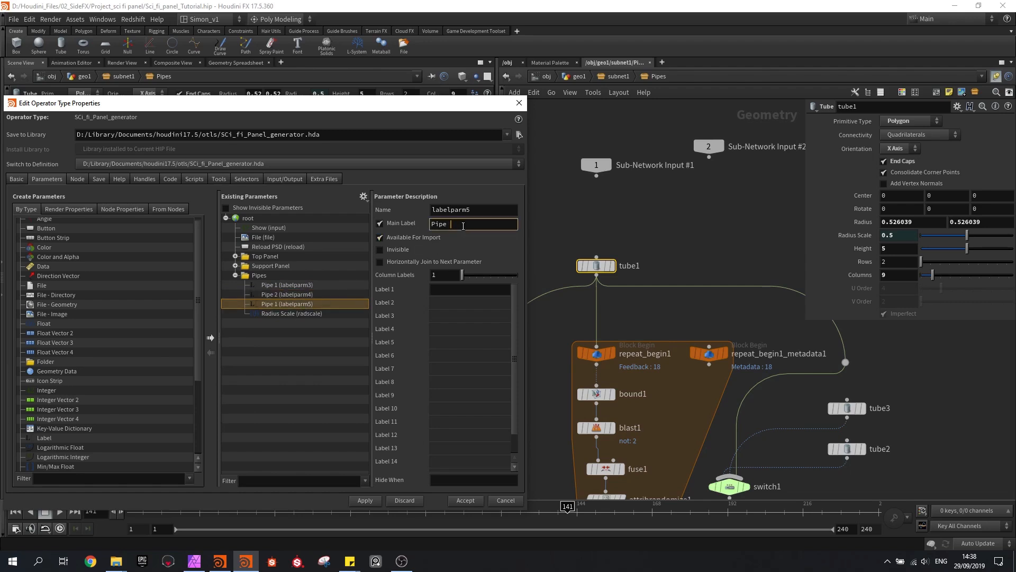
key(Return)
Move Radius Scale under the Pipe 1 label and add tube1's Columns below it, labelled Divisions
drag(274, 316, 284, 294)
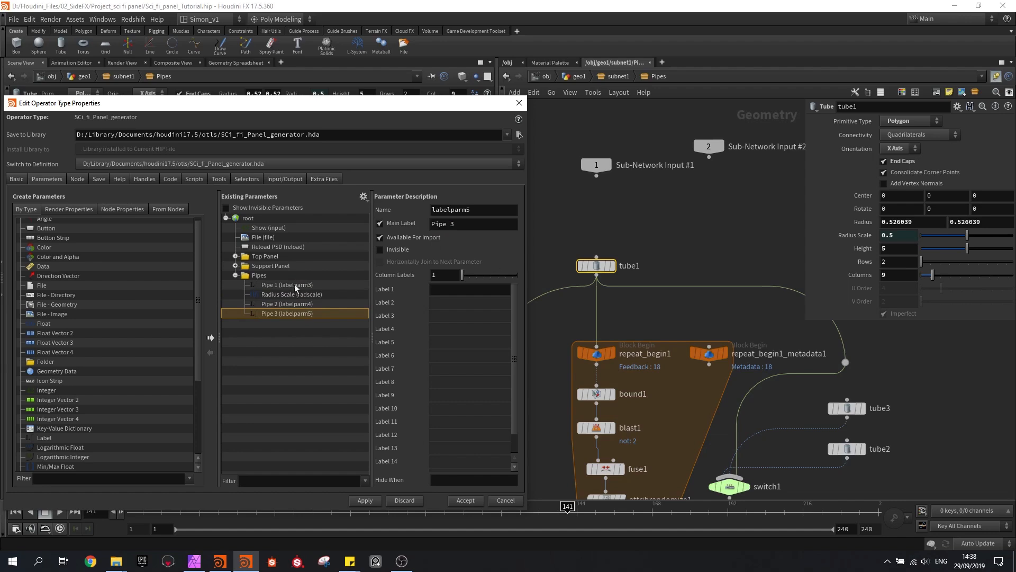
click(298, 294)
drag(863, 275, 276, 308)
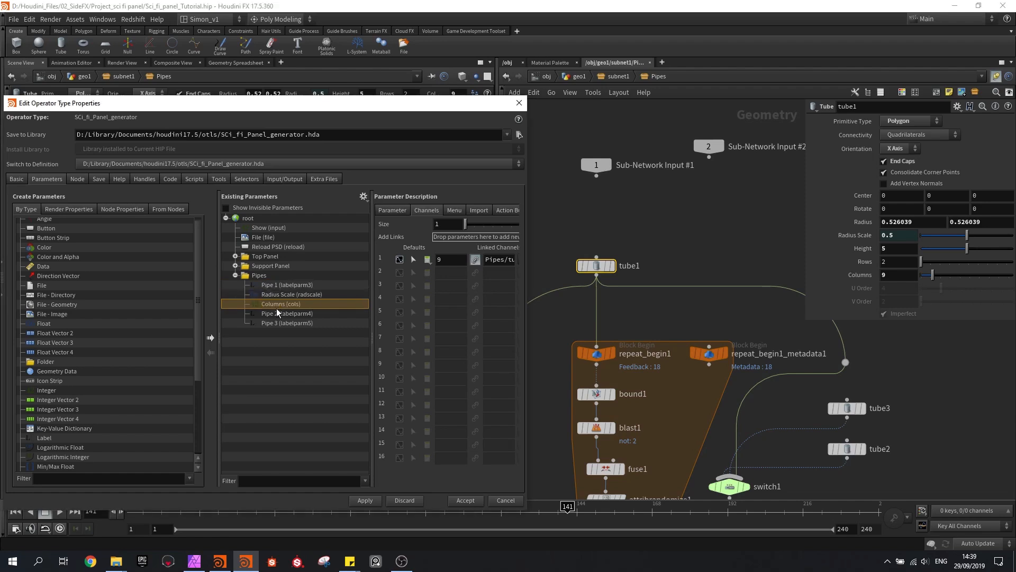
click(395, 211)
double_click(467, 242)
text(Divisions)
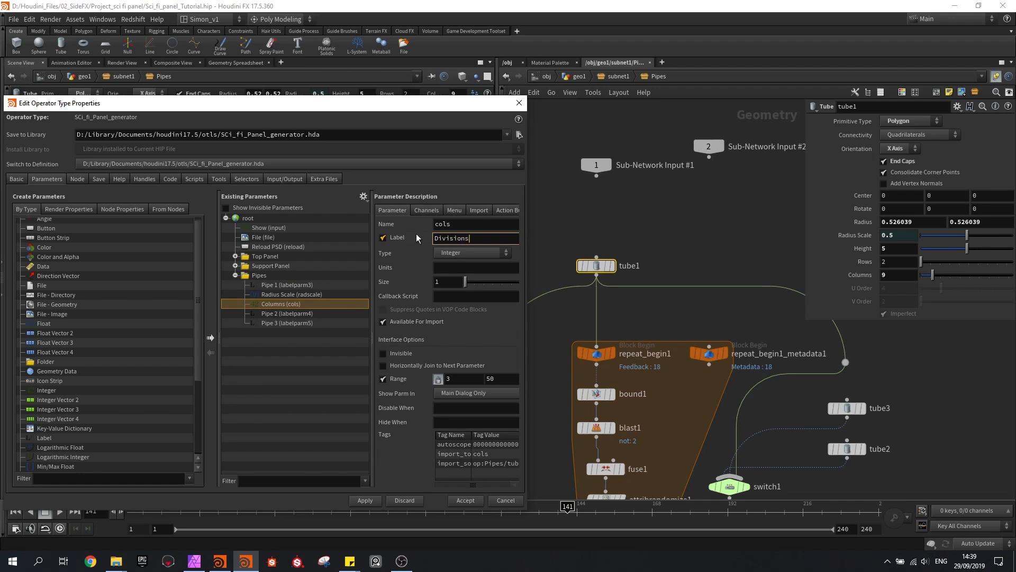
key(Return)
Add tube3's Radius Scale and Columns under the Pipe 2 label, relabelling Columns as Divisions
middle_drag(846, 408, 717, 279)
click(716, 278)
drag(854, 235, 281, 316)
drag(860, 274, 300, 331)
drag(469, 238, 412, 239)
text(Divisions)
key(Return)
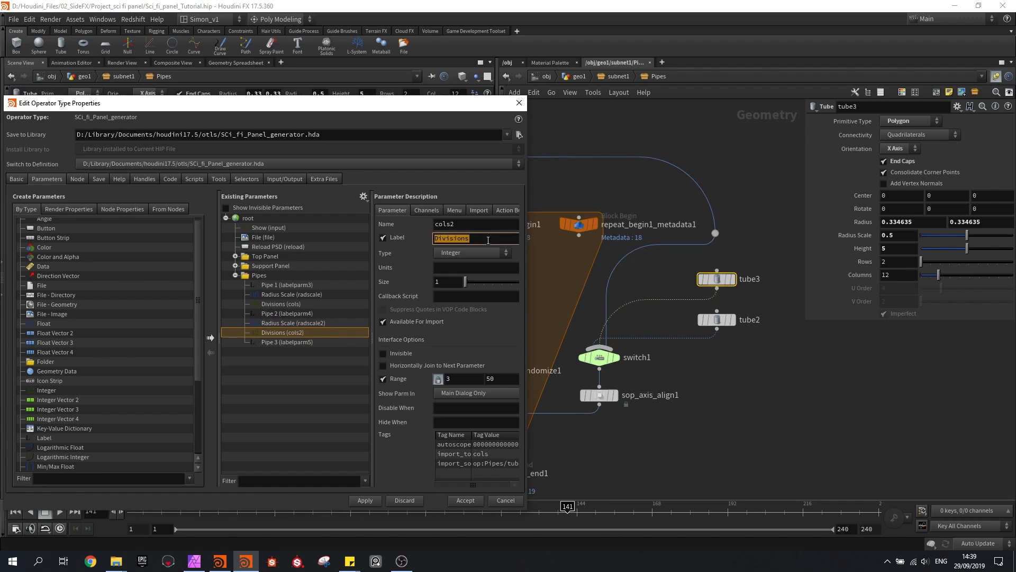
Add tube2's Radius Scale and Columns under the Pipe 3 label, relabelling Columns as Divisions
click(717, 319)
drag(287, 340, 263, 276)
drag(862, 276, 259, 277)
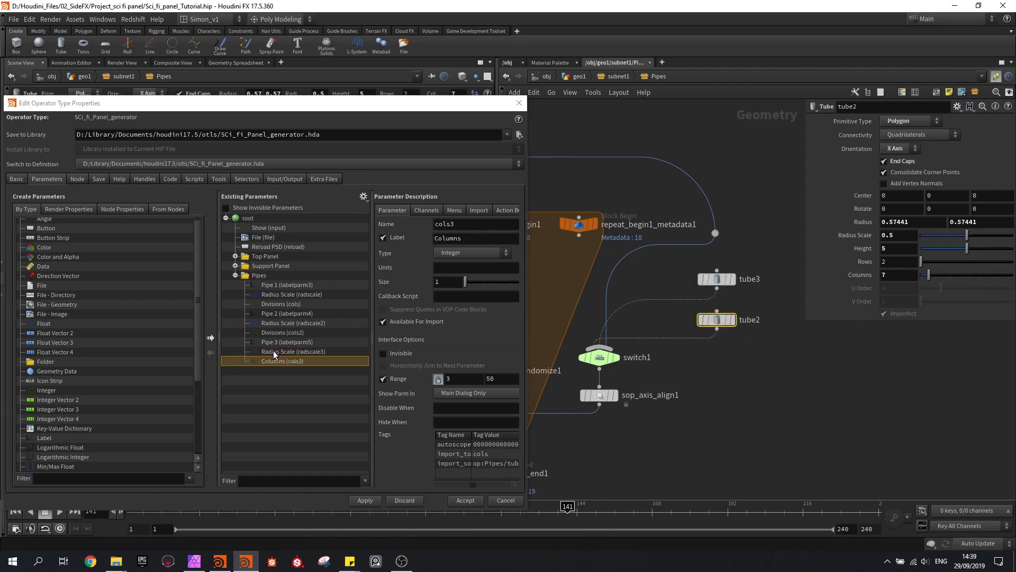
drag(471, 237, 383, 230)
text(Divisions)
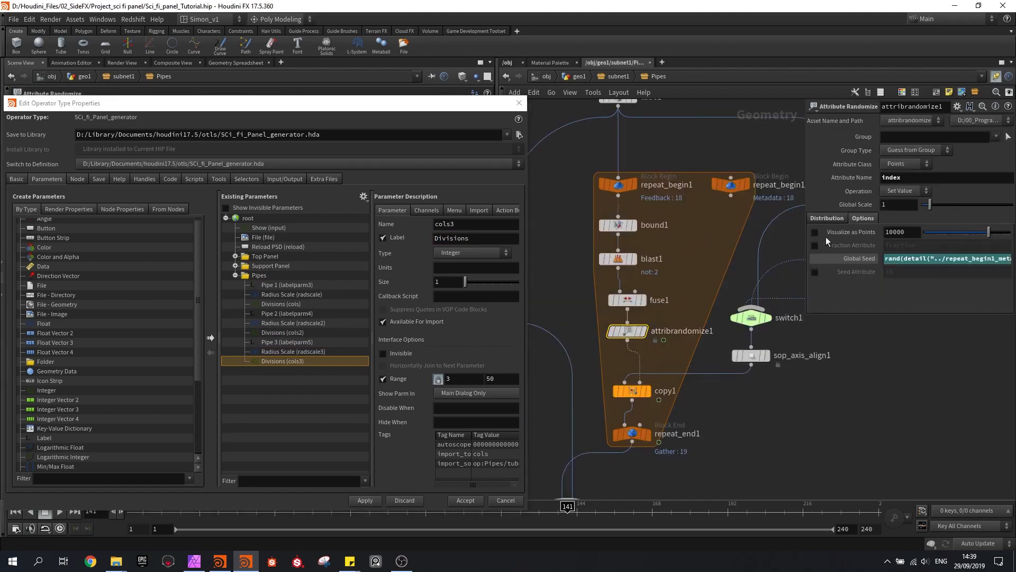
Read through the Global Seed expression of attribrandomize1 to its end
click(948, 258)
key(Right)
key(Right)
key(Right)
key(Right)
key(Right)
key(Right)
key(Right)
key(Right)
key(Right)
key(Right)
key(Right)
key(Right)
key(Right)
key(Right)
key(Right)
key(Right)
key(Right)
key(Right)
key(Right)
key(Right)
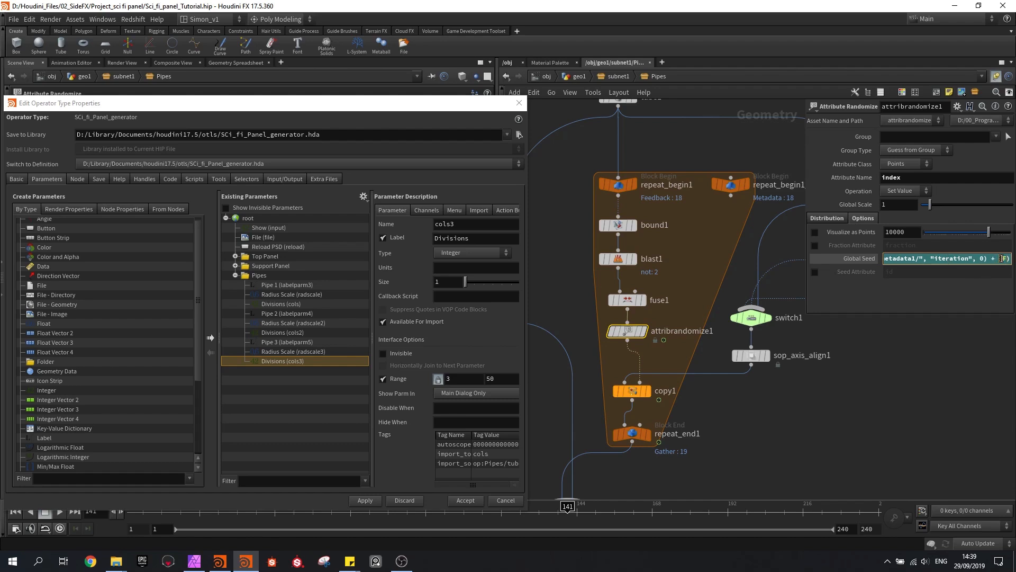
key(Return)
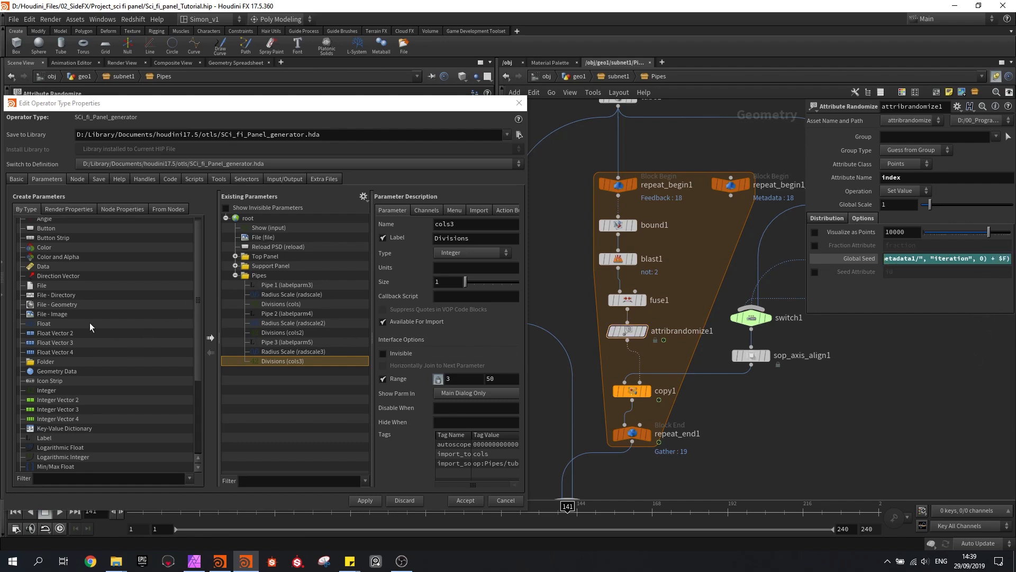
Add a float parameter at the start of the Pipes folder, labelled Pipe seed and named Pipe_seed
drag(42, 327, 259, 280)
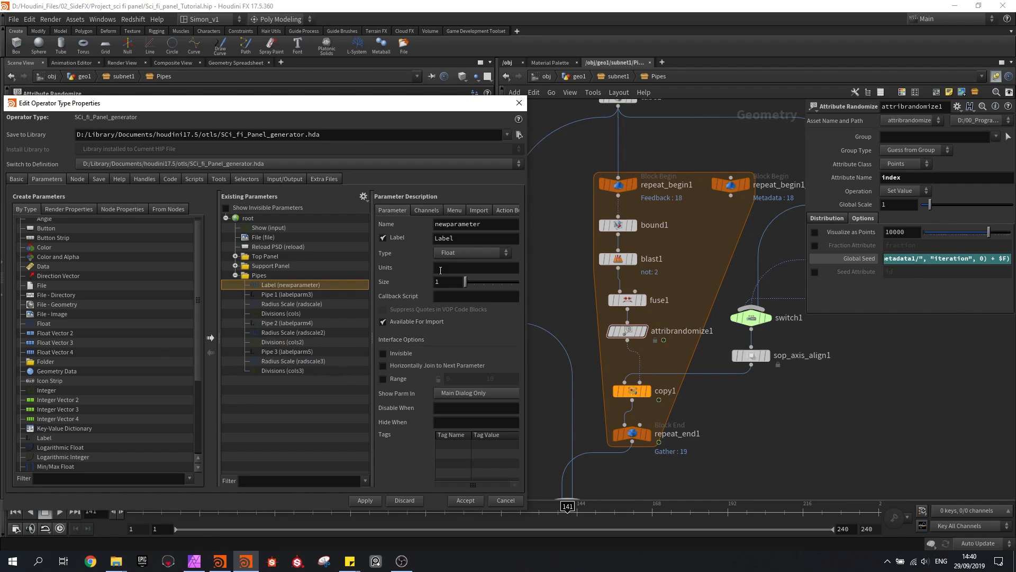
double_click(454, 238)
text(Pipe seed)
key(Return)
double_click(456, 224)
text(Pipe__s)
key(Return)
click(459, 225)
Append + ch("../../Pipe_seed") inside attribrandomize1's Global Seed rand expression and apply the asset changes
click(918, 260)
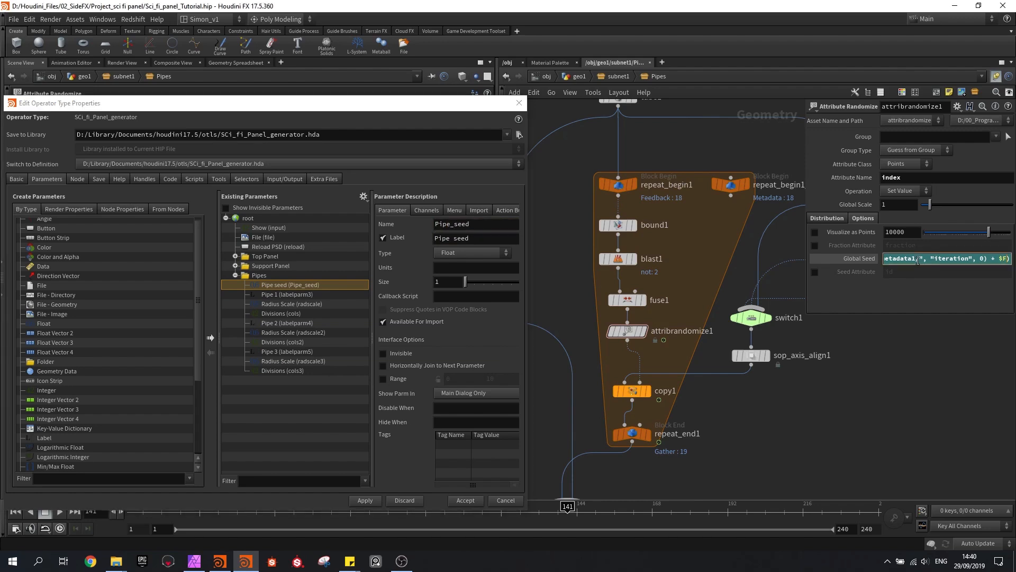
text(/)
text(")
text(,)
text(()
text("../../)
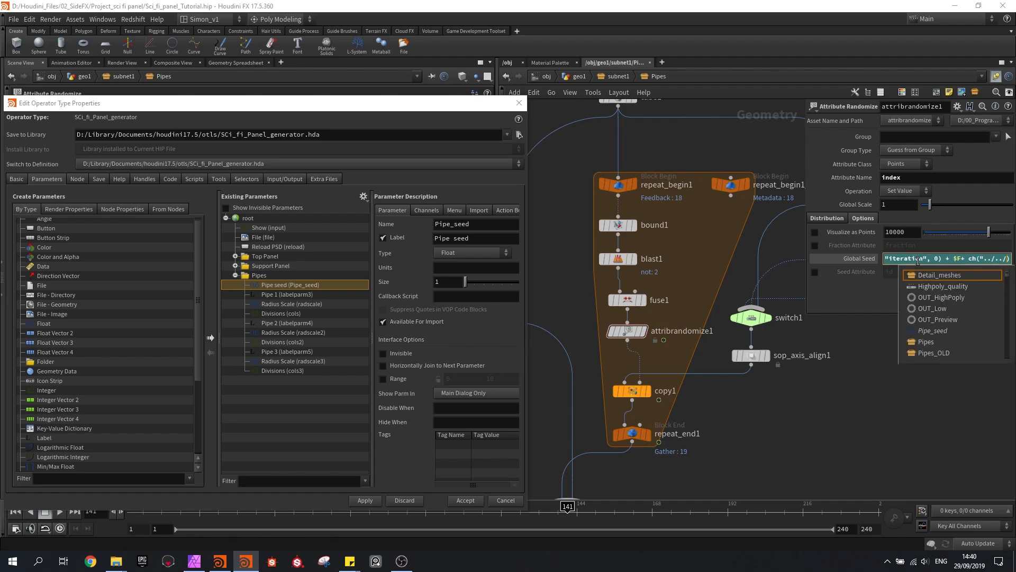
text(P)
key(Down)
key(Return)
text("))
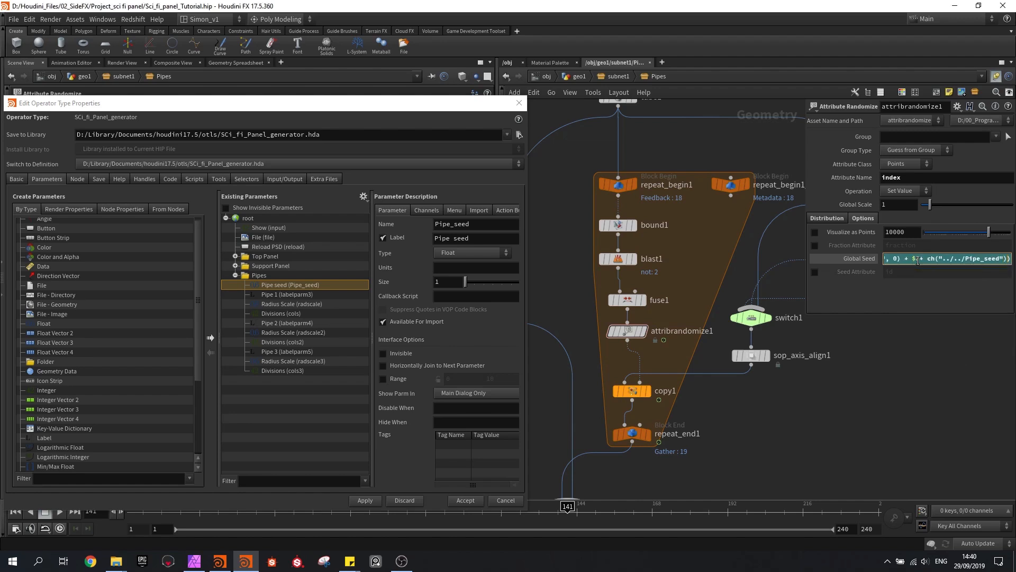
key(Return)
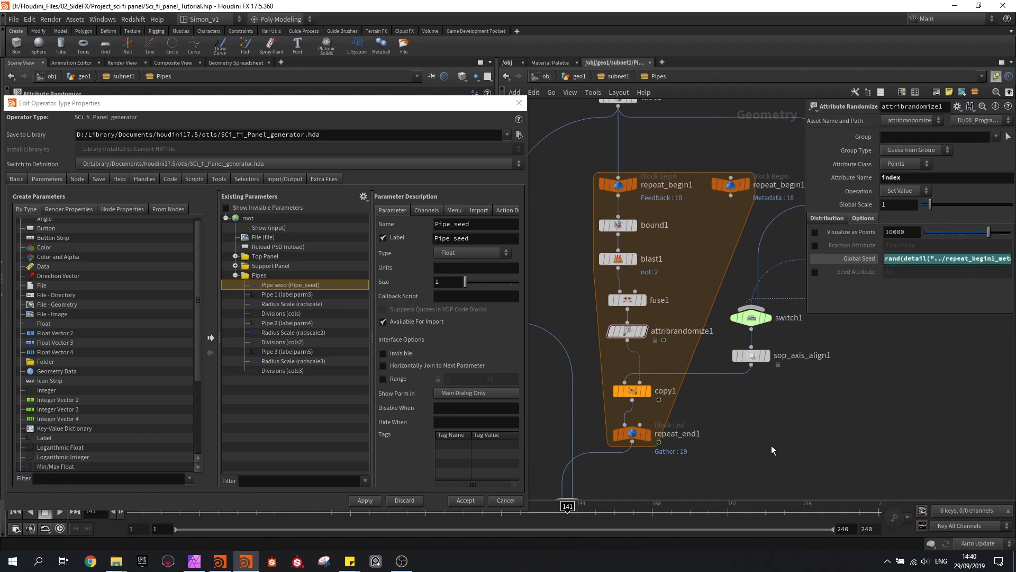
click(365, 500)
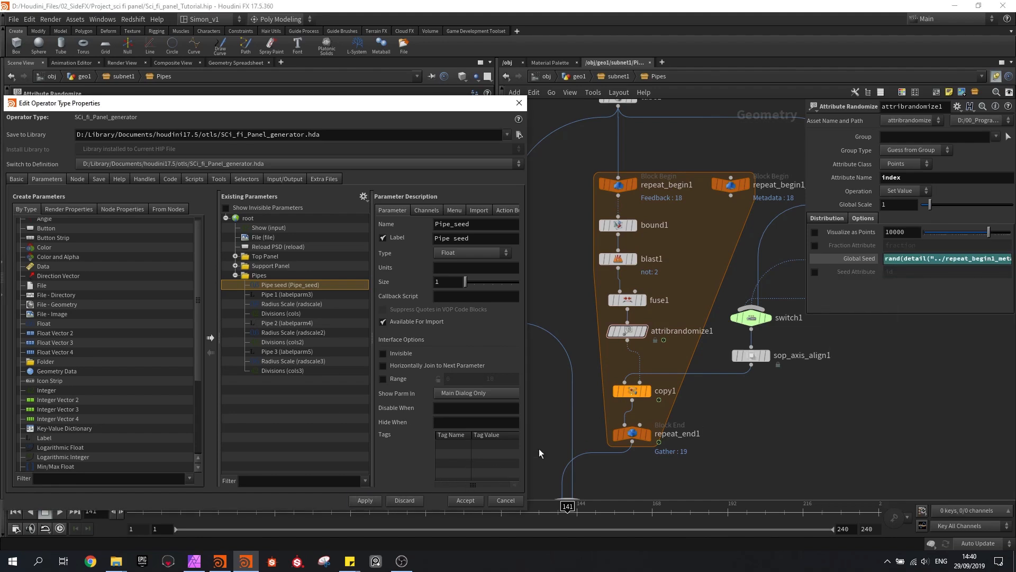
Inspect the Global Seed expression of attribrandomize2 in the foreach block
middle_drag(731, 488, 761, 356)
middle_drag(694, 337, 693, 316)
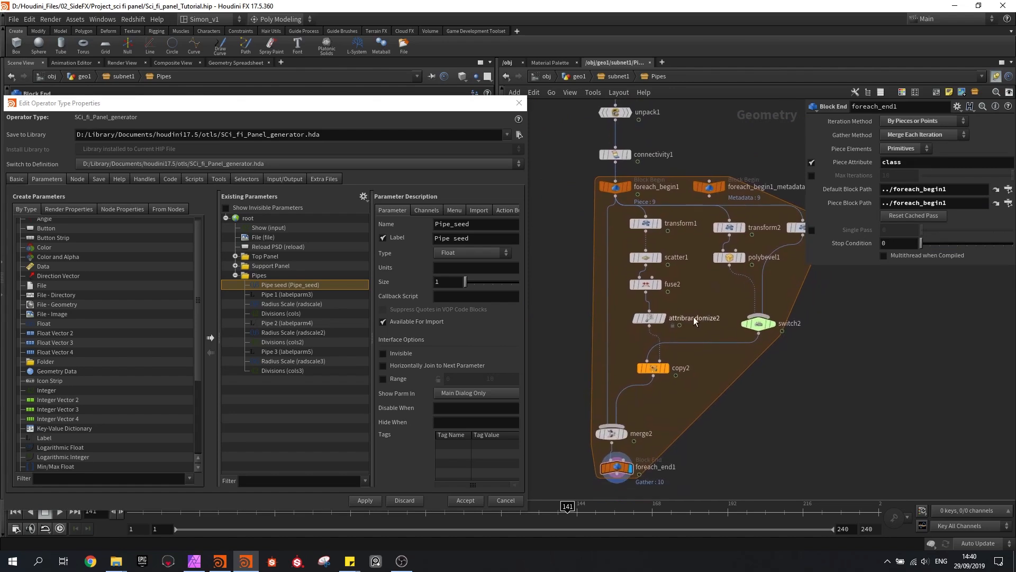
scroll(650, 317, up, 2)
click(649, 320)
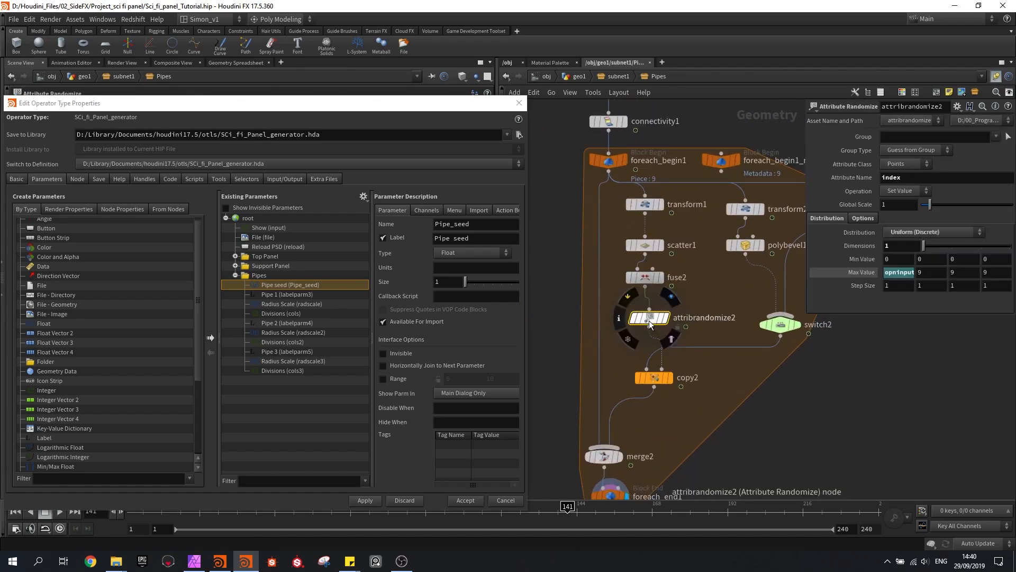
click(860, 218)
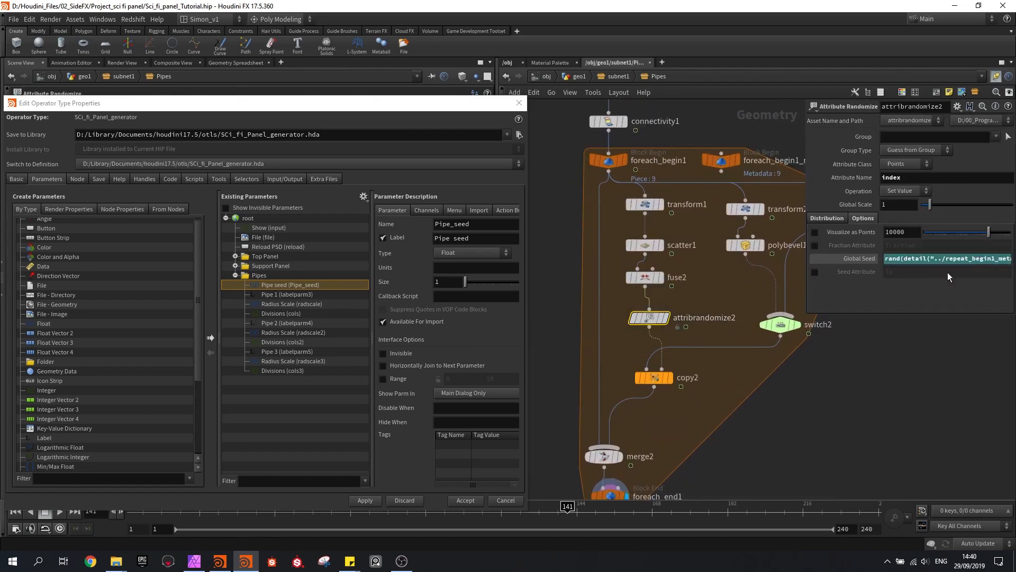
Copy the ch("../../Pipe_seed") term from the Global Seed expression of attribrandomize1
middle_drag(723, 147, 686, 353)
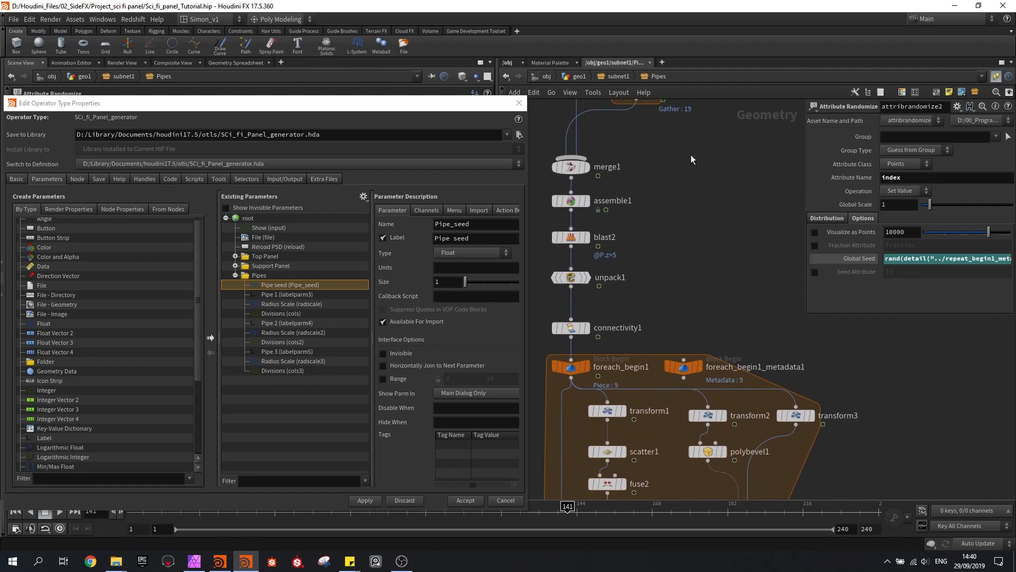
middle_drag(691, 163, 726, 344)
click(657, 199)
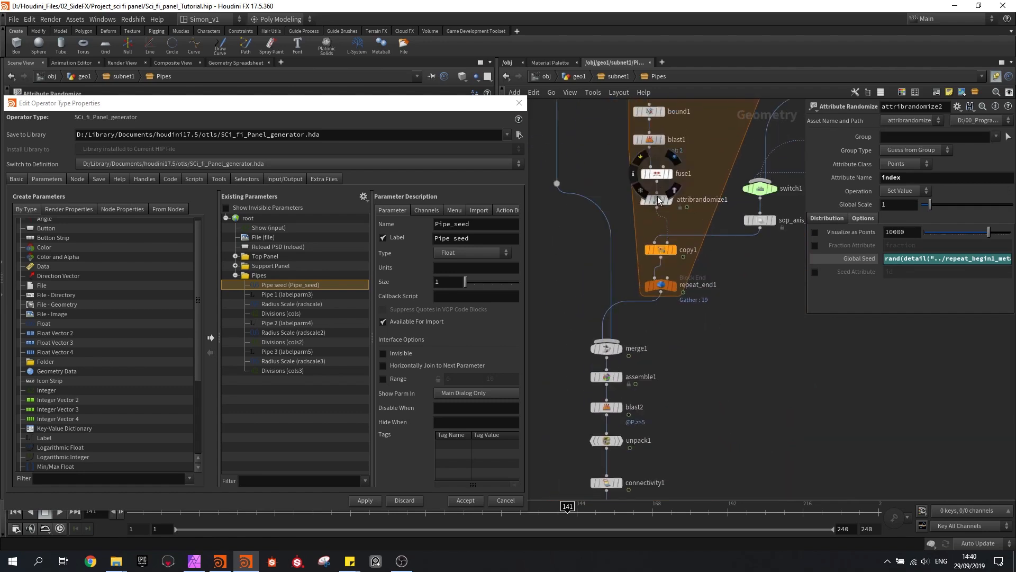
click(958, 262)
key(alt+e)
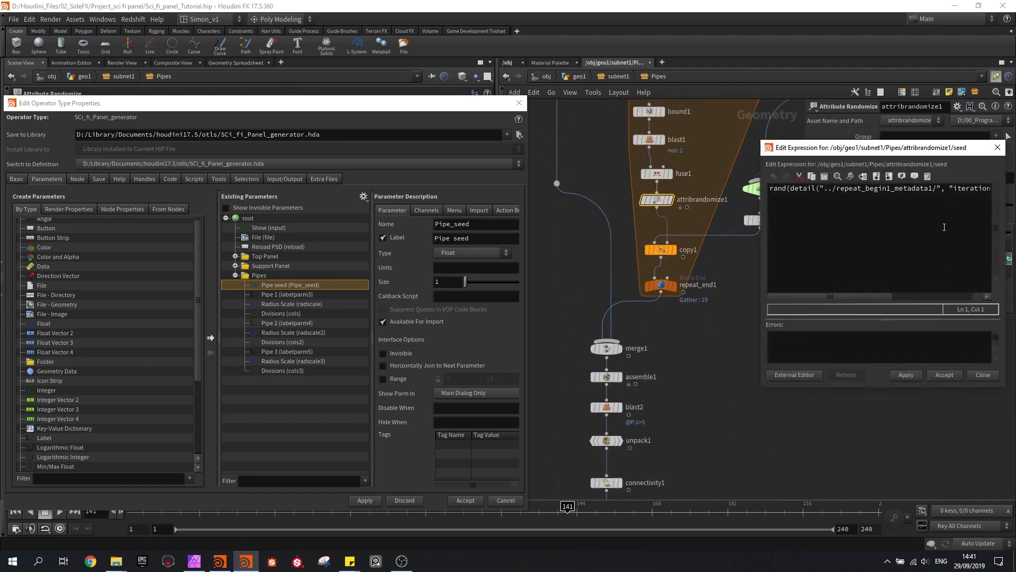
drag(761, 239, 562, 229)
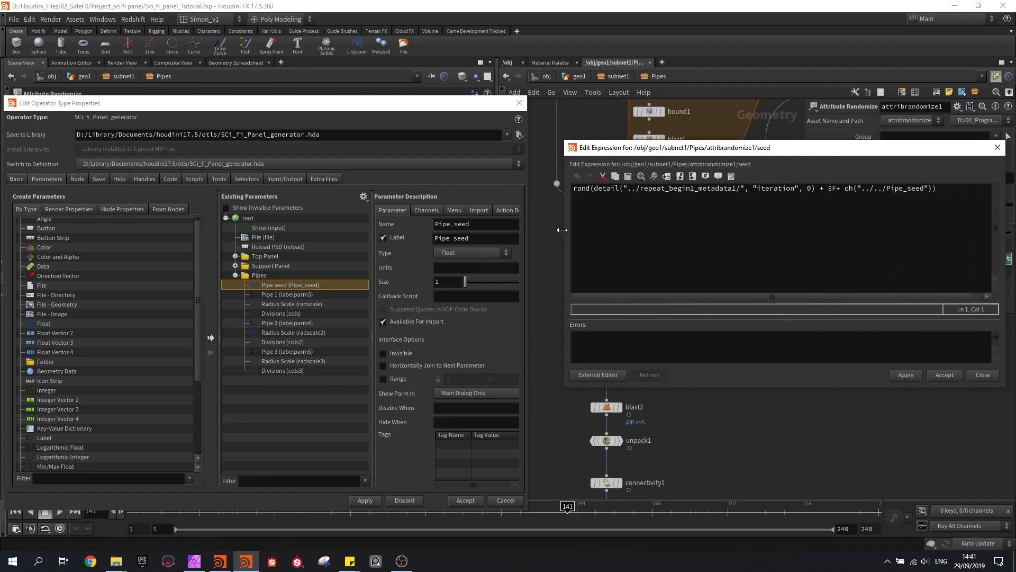
drag(836, 189, 931, 200)
key(ctrl+c)
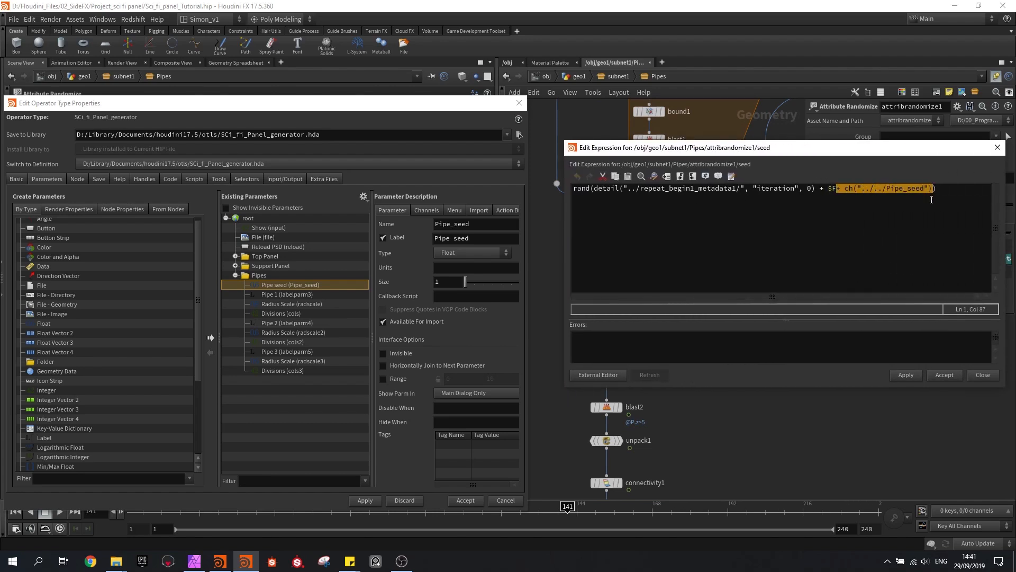
click(935, 375)
Append + ch("../../Pipe_seed") inside attribrandomize2's Global Seed rand expression and apply the asset changes
click(639, 381)
key(alt+e)
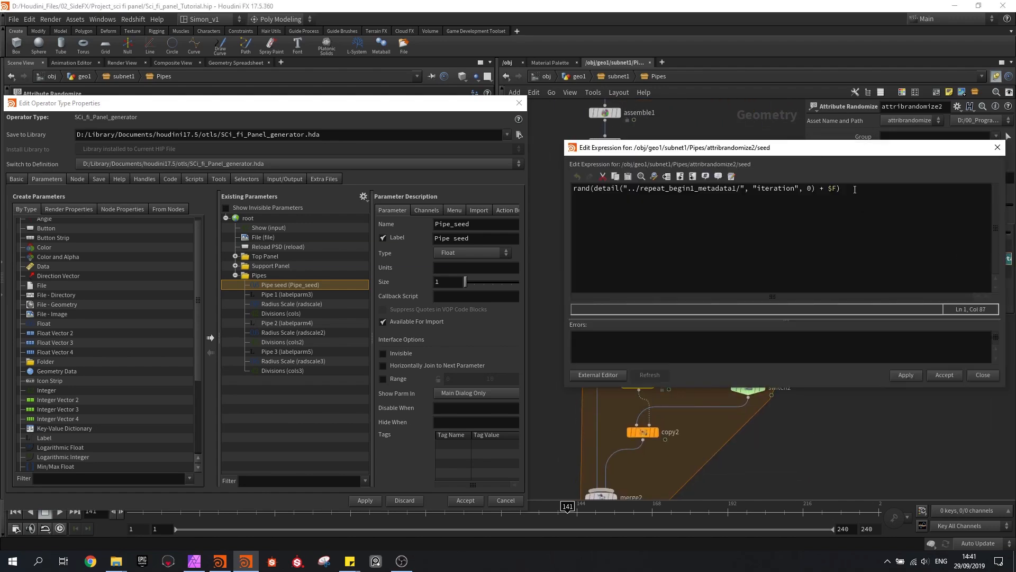
text(+)
key(ctrl+v)
click(940, 376)
middle_drag(808, 422, 810, 328)
scroll(810, 326, down, 1)
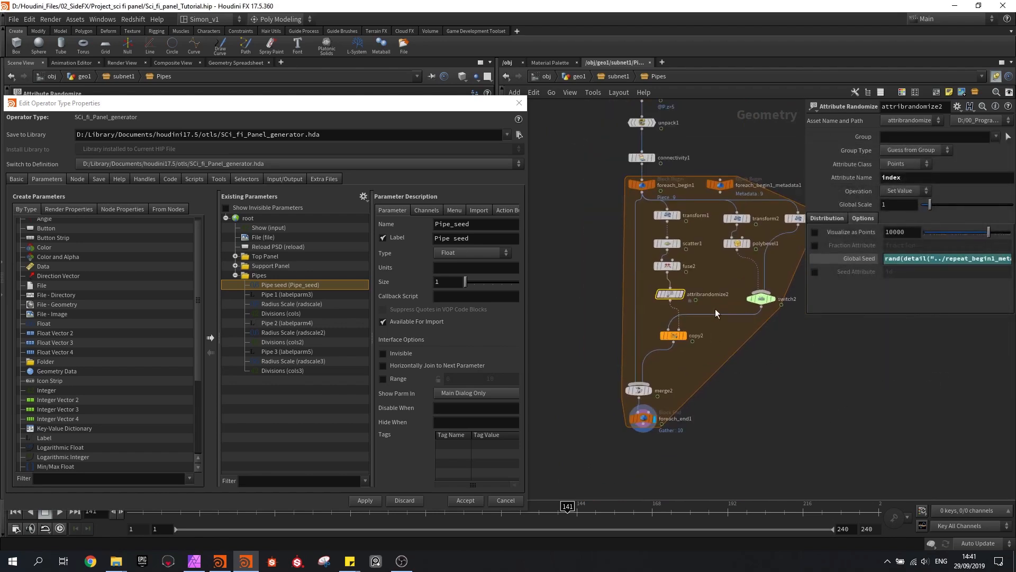
middle_drag(598, 263, 598, 300)
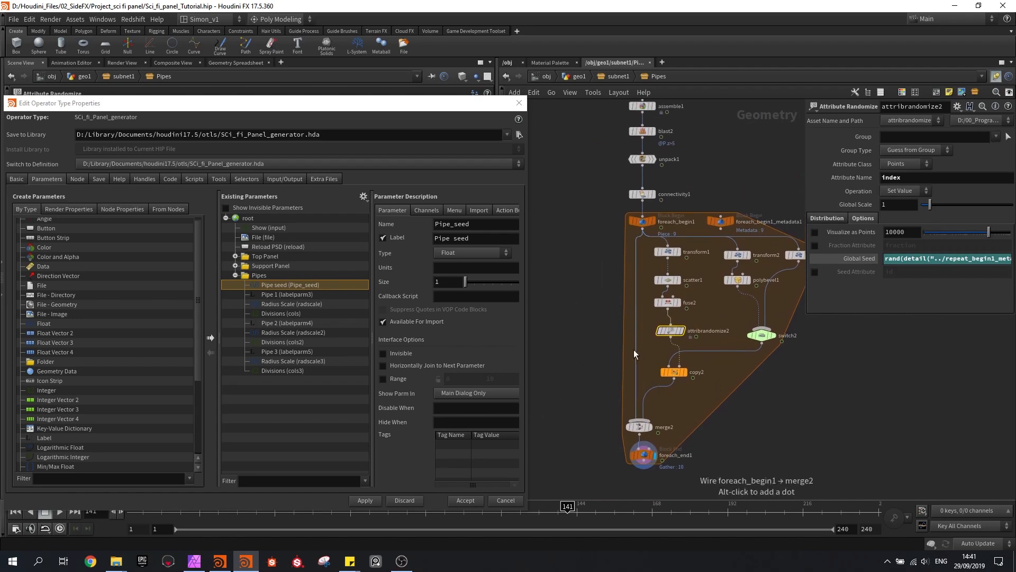
click(369, 500)
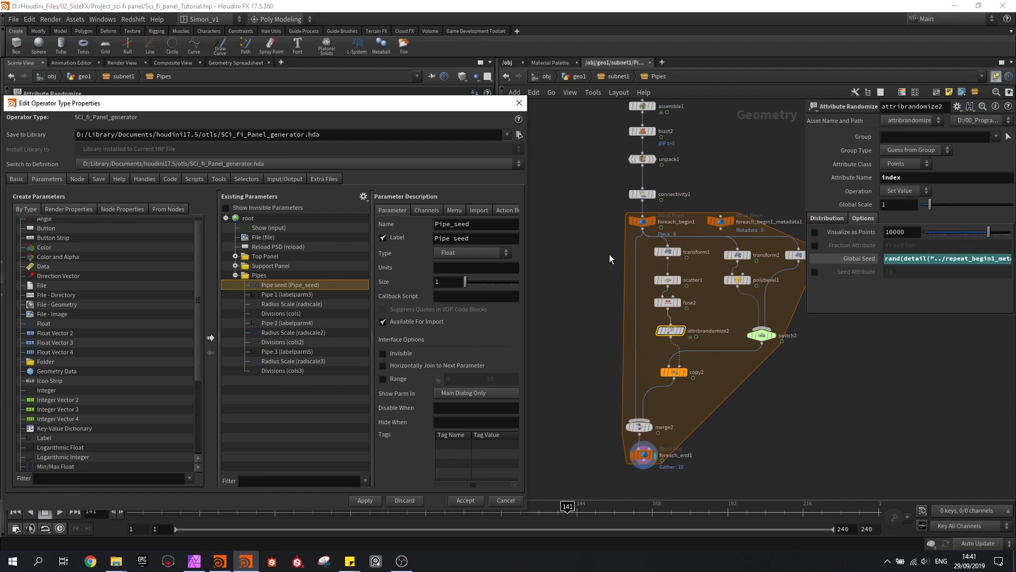
Return to the subnet1 level, display the Pipes subnetwork and examine the generated pipes from several angles
middle_drag(604, 223, 628, 260)
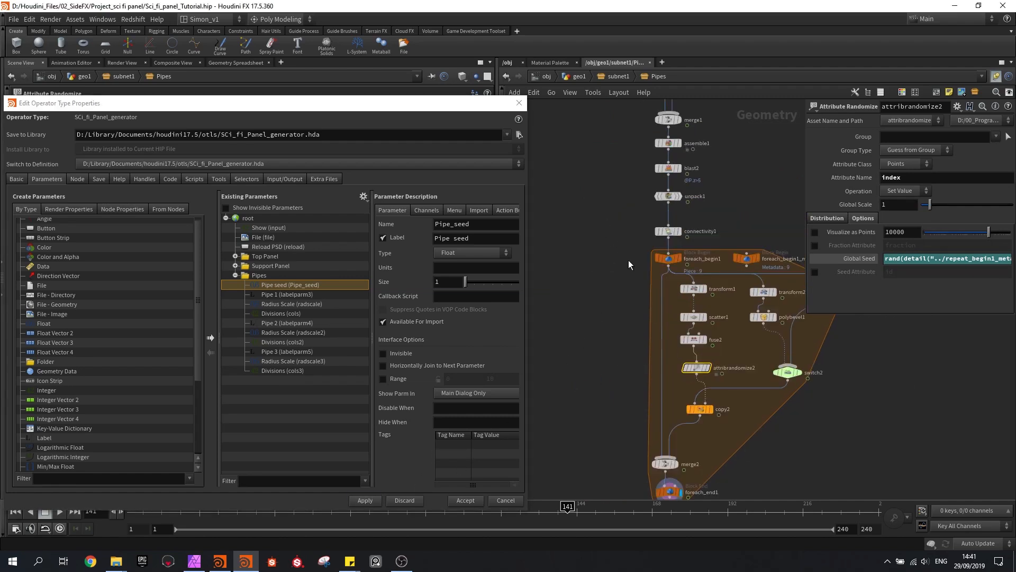
scroll(627, 259, down, 1)
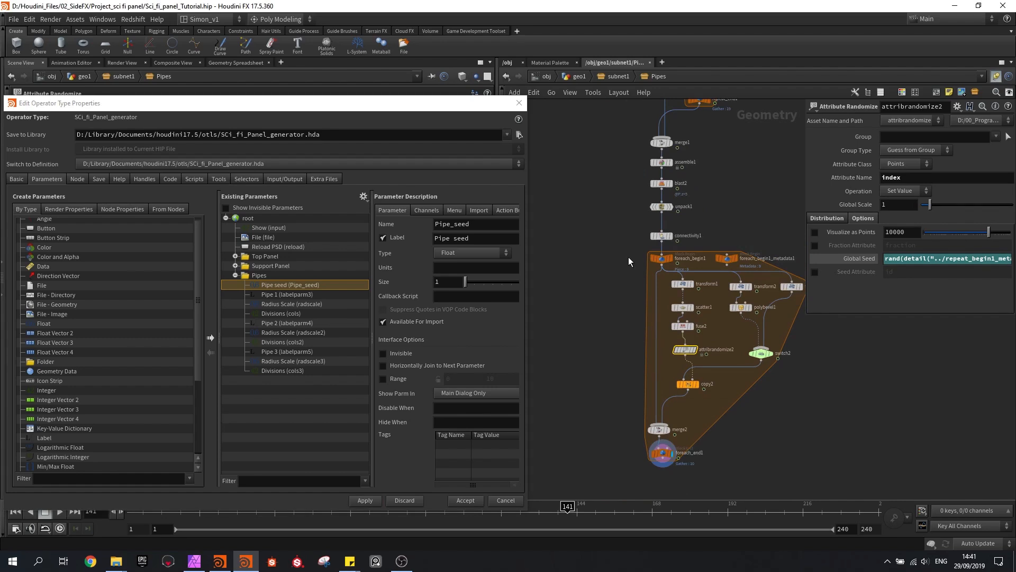
click(615, 76)
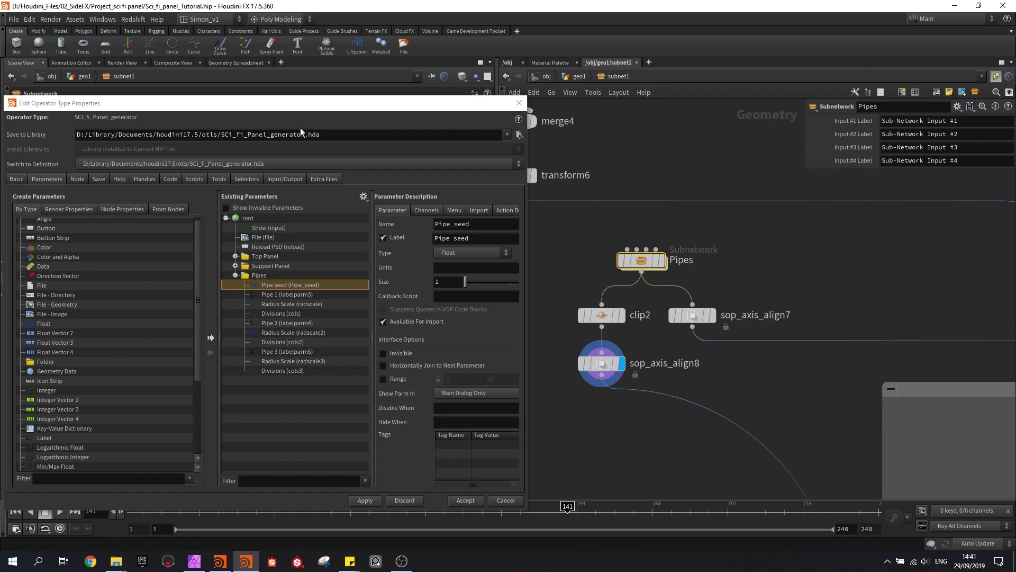
drag(284, 105, 244, 435)
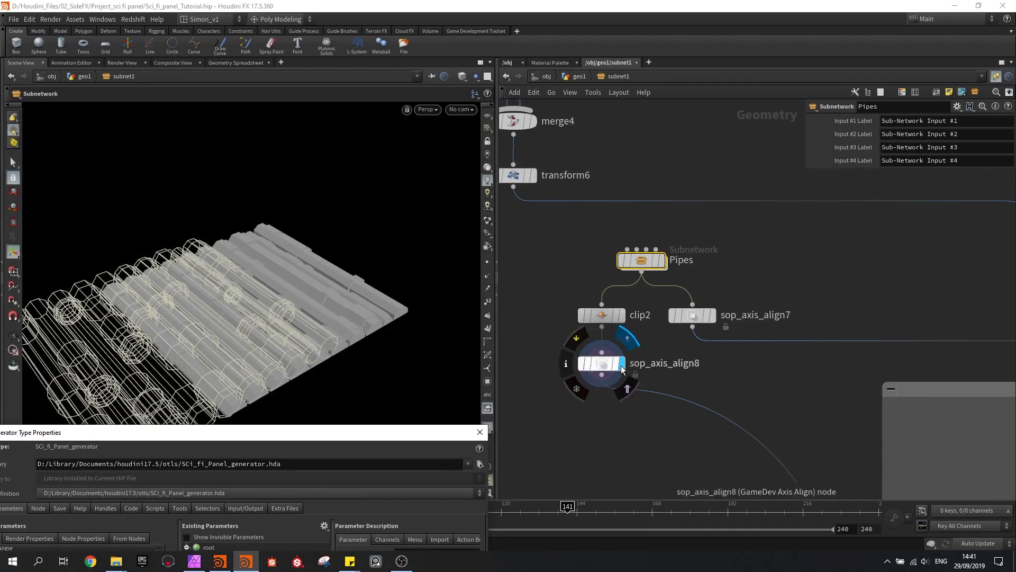
click(661, 261)
drag(318, 274, 267, 152)
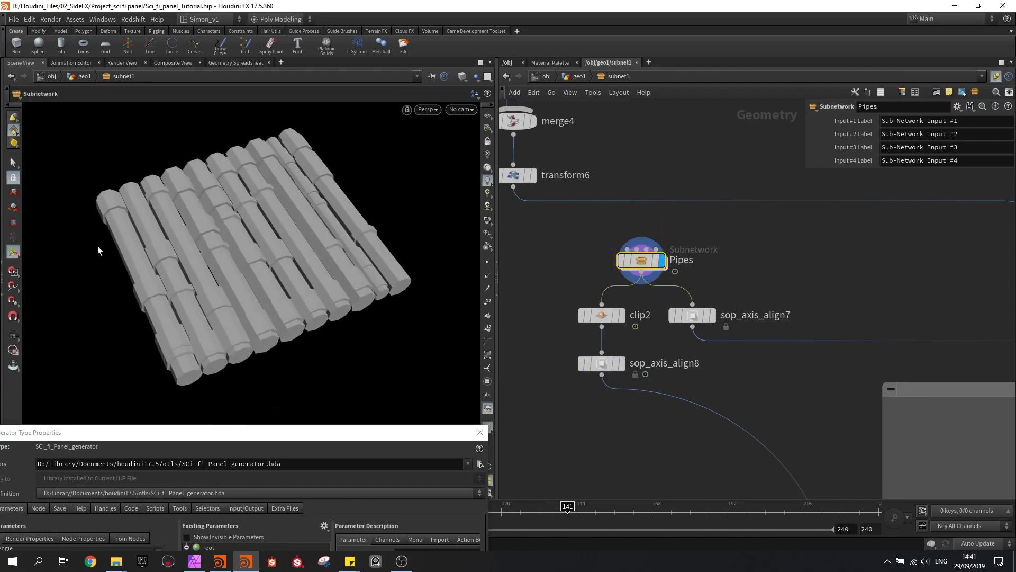
drag(316, 221, 322, 189)
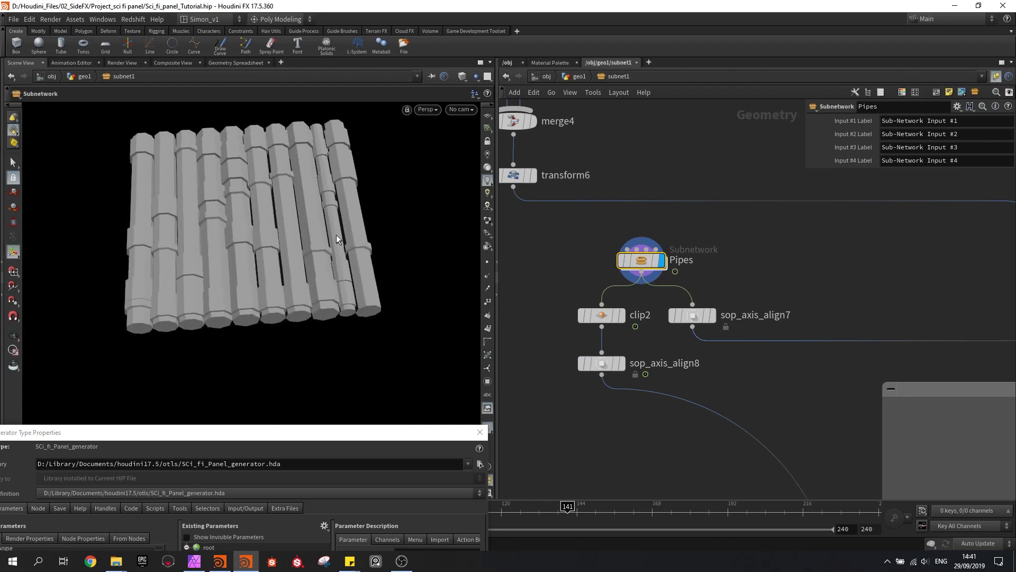
Display the merge3 node and examine the merged panel geometry up close
scroll(794, 269, down, 3)
middle_drag(807, 269, 703, 311)
scroll(846, 312, up, 4)
click(837, 302)
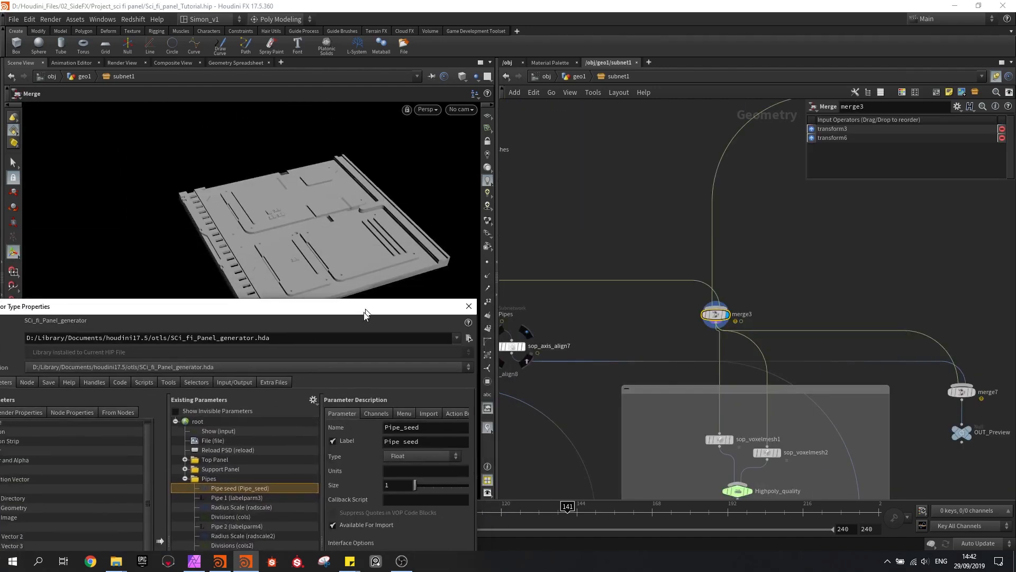
drag(365, 309, 329, 396)
drag(365, 249, 323, 257)
scroll(233, 275, up, 4)
drag(234, 274, 231, 173)
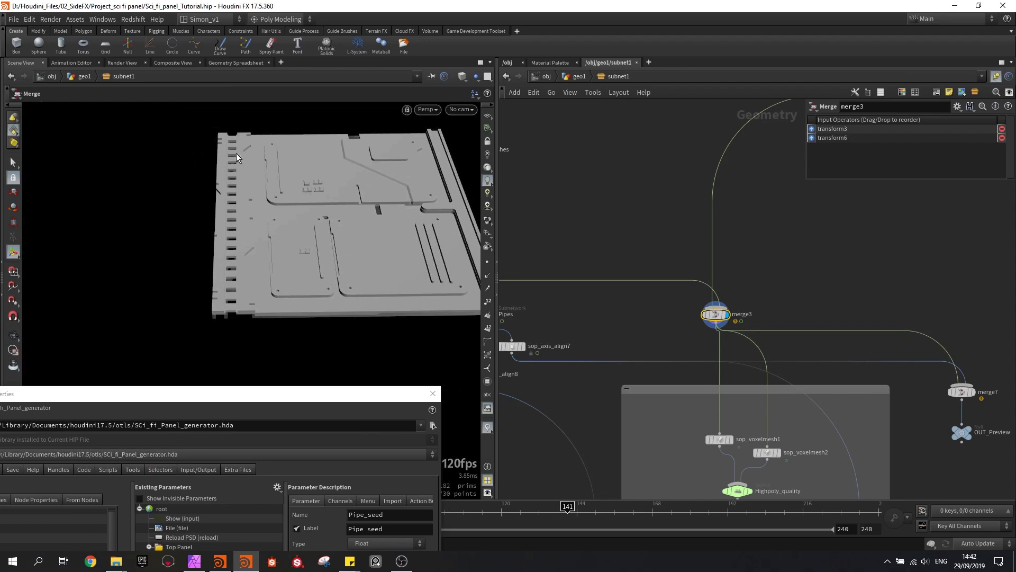
Save the scene and add a folder at the end of the Pipes folder with its type set to Multiparm Block (list)
drag(273, 384, 345, 84)
key(ctrl+s)
middle_drag(644, 276, 804, 262)
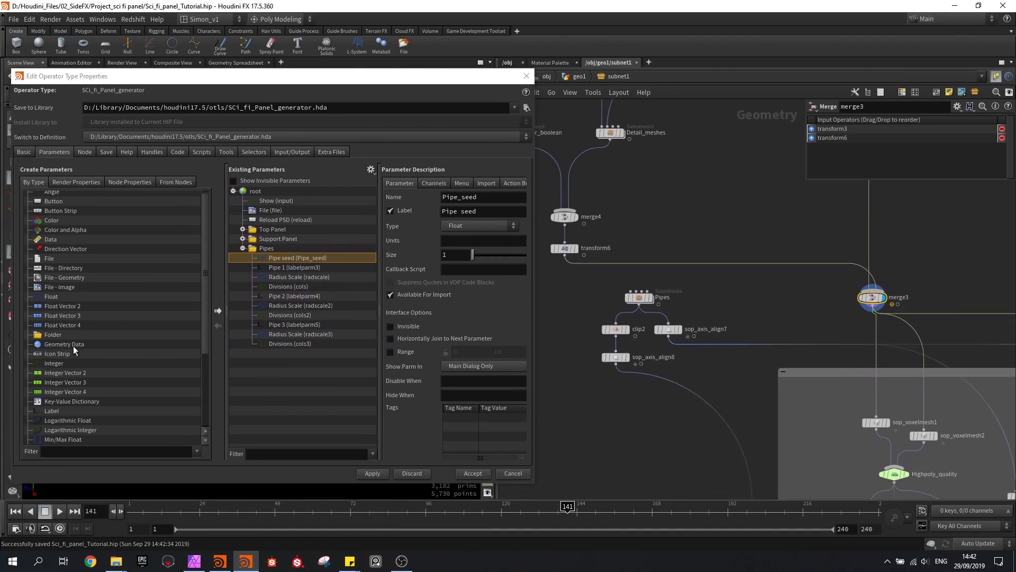
drag(60, 338, 266, 252)
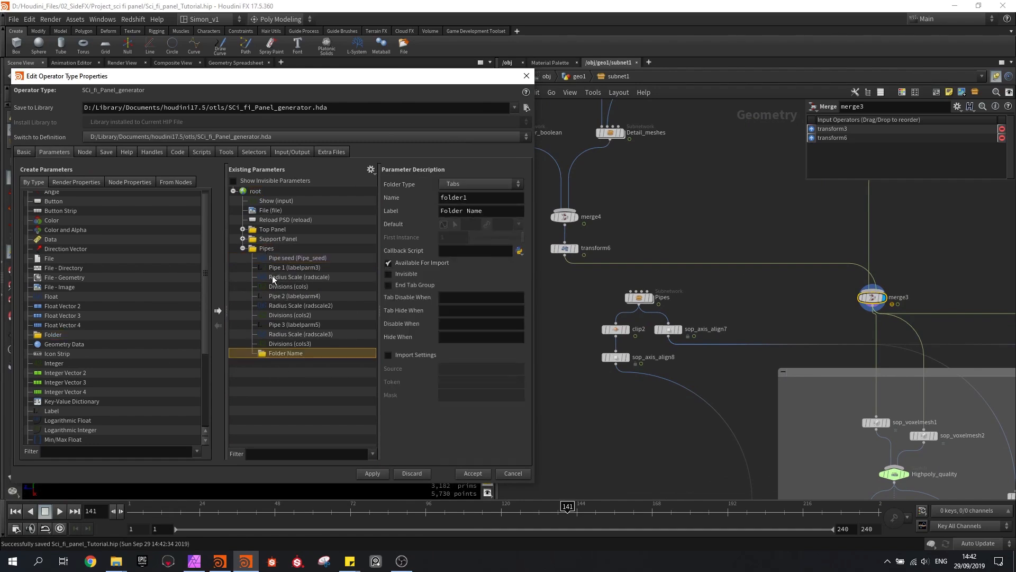
click(452, 184)
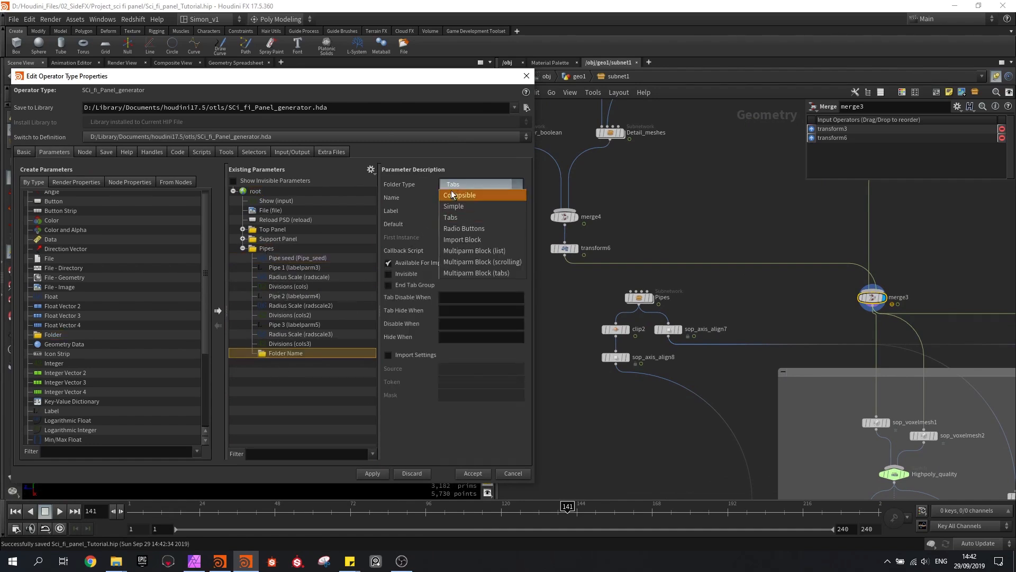
click(466, 252)
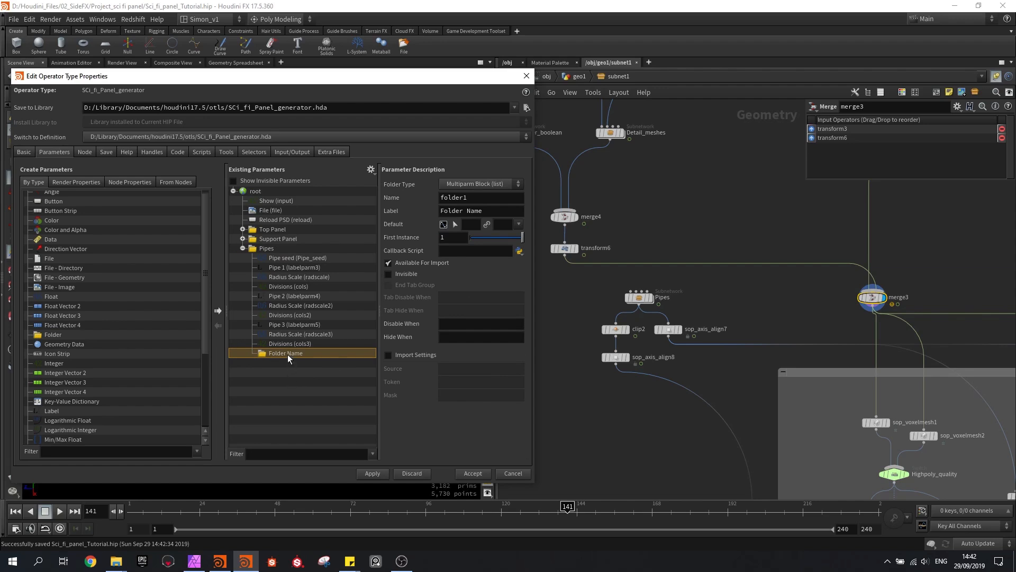
Label the new multiparm folder Amount Pipes, name it P_amount and apply the asset changes
click(498, 212)
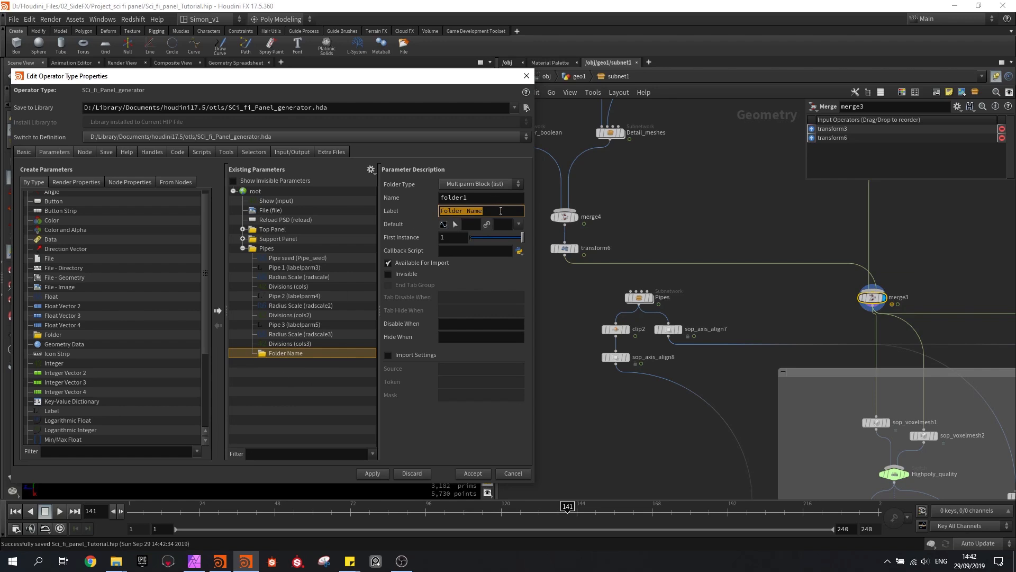
text(Amount Pipes)
key(Return)
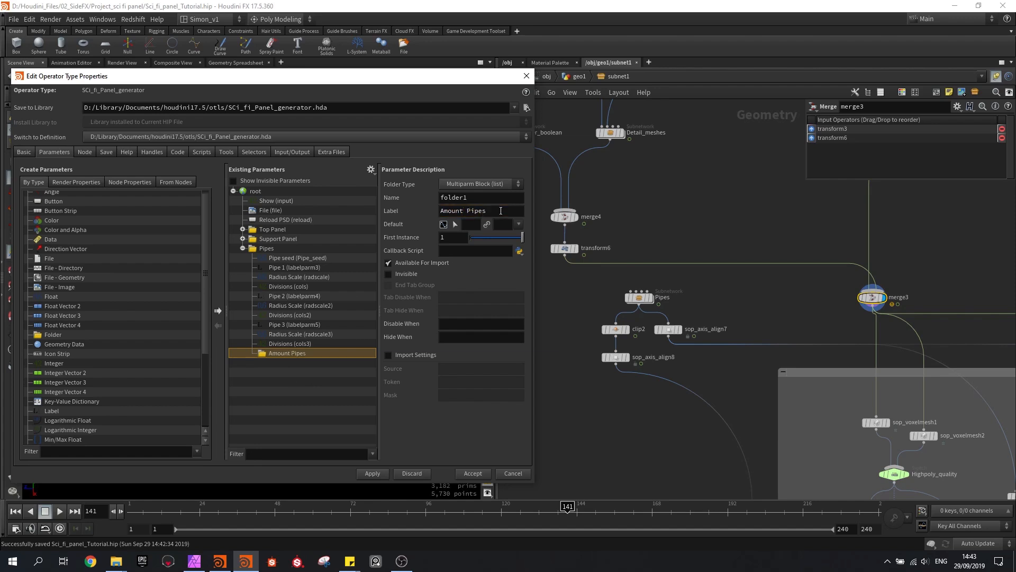
drag(495, 198, 377, 188)
text(P_amount)
key(Return)
click(372, 473)
Test Amount Pipes with a value of 3 in subnet1's Pipes parameters and clear it
drag(444, 82, 316, 391)
click(578, 77)
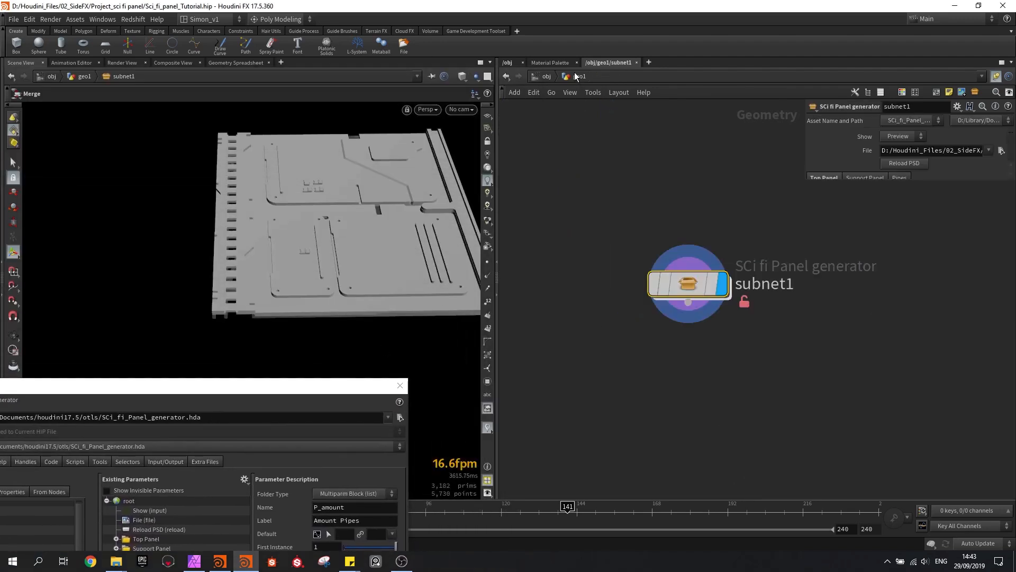
click(898, 179)
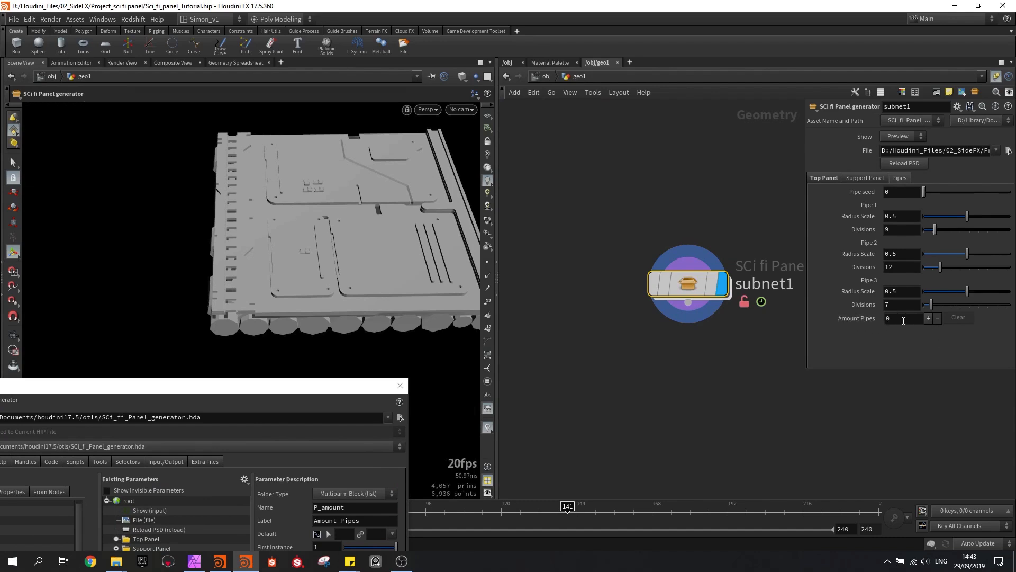
click(886, 320)
text(3)
key(Return)
click(957, 318)
Add a float parameter inside the Amount Pipes multiparm folder and apply the asset changes
drag(326, 386, 483, 105)
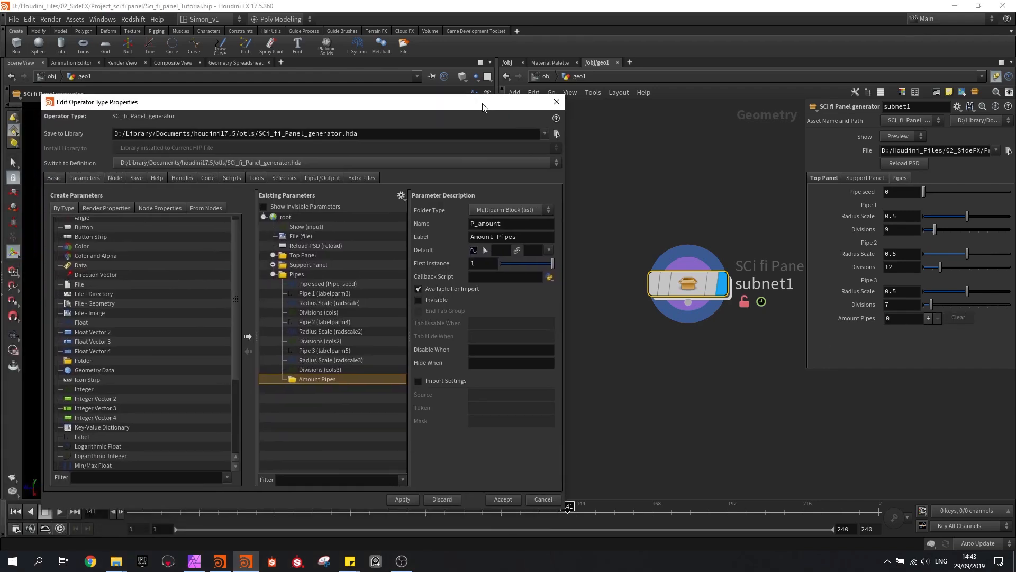
drag(82, 322, 323, 385)
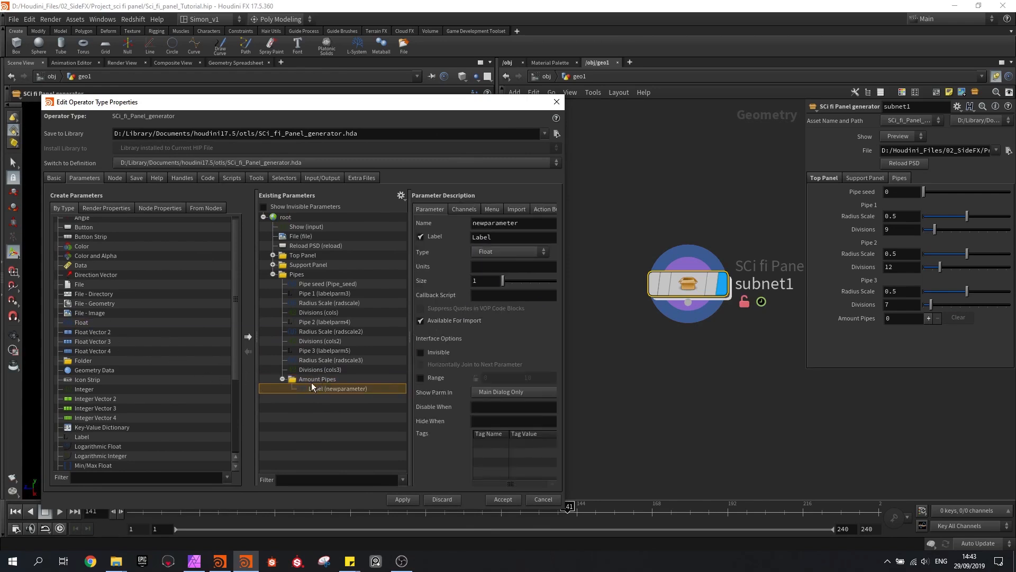
click(402, 500)
Test the Amount Pipes multiparm on subnet1 by adding four instances and clear them
click(928, 318)
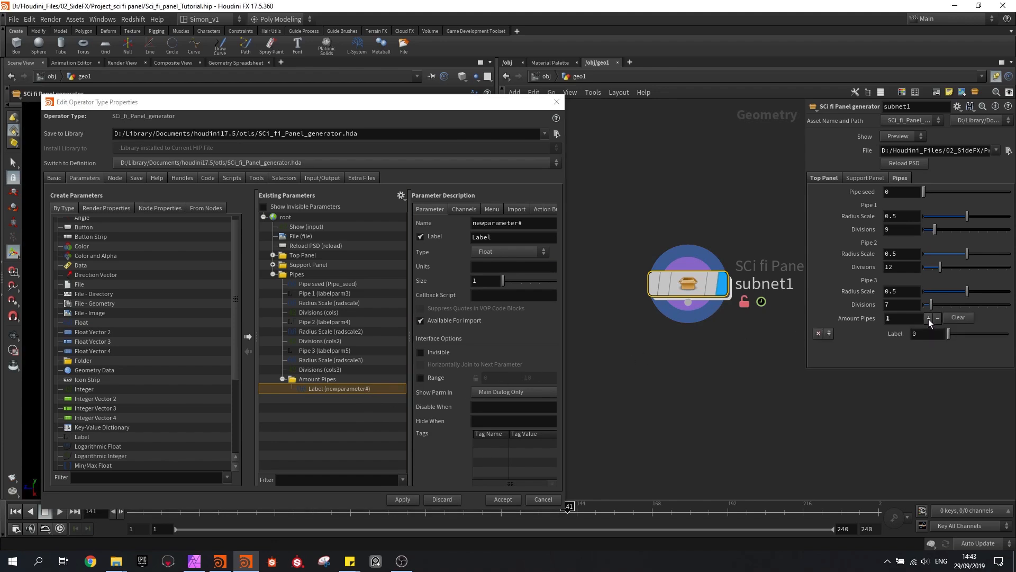
click(929, 318)
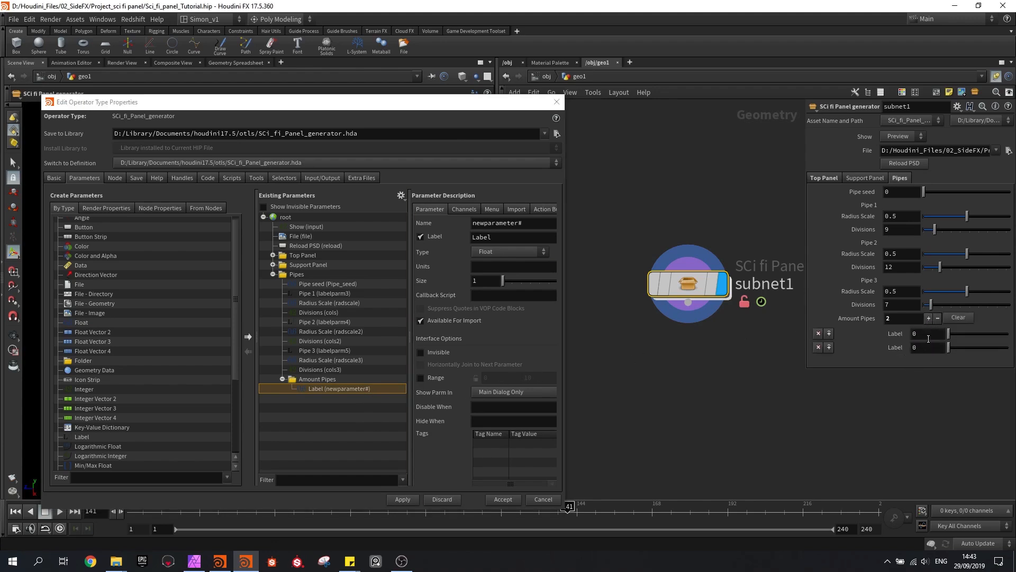
click(928, 318)
click(928, 318)
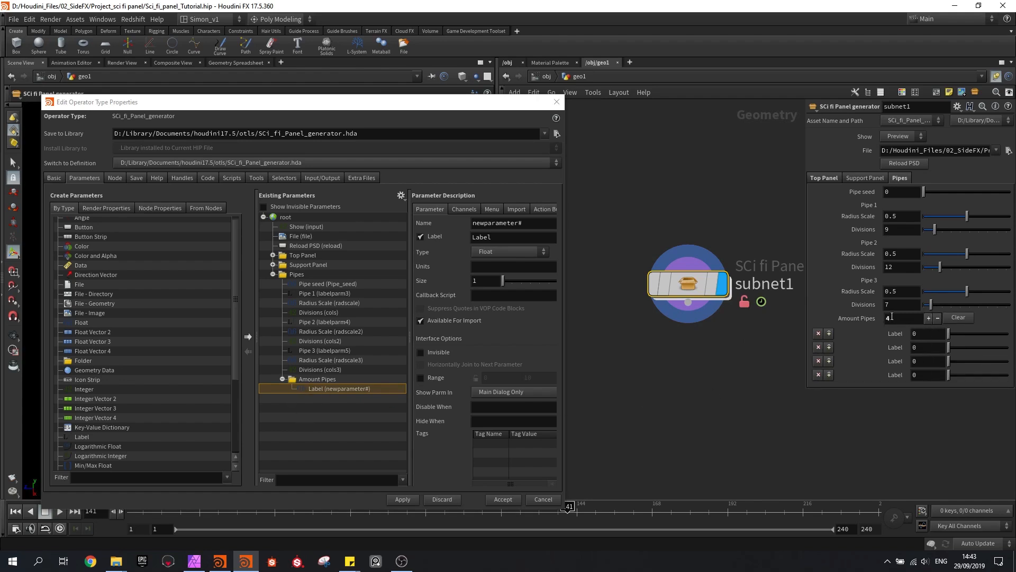
double_click(903, 320)
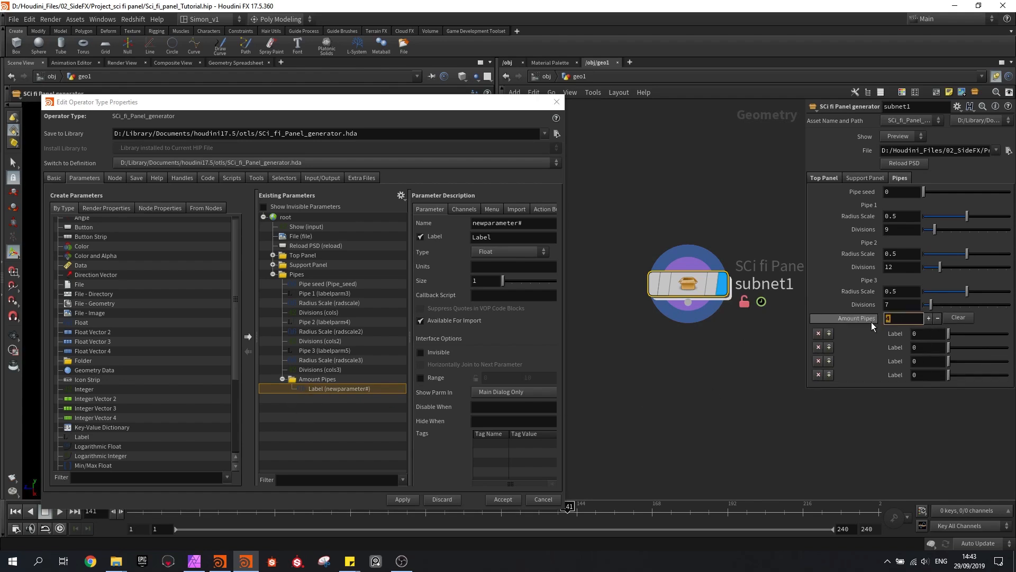
click(958, 317)
Set Pipe seed to 5.21 and the Radius Scale of Pipe 1, 2 and 3 to 0.699, 0.669 and 0.356
drag(453, 103, 372, 453)
drag(932, 195, 955, 191)
alt+drag(440, 256, 344, 265)
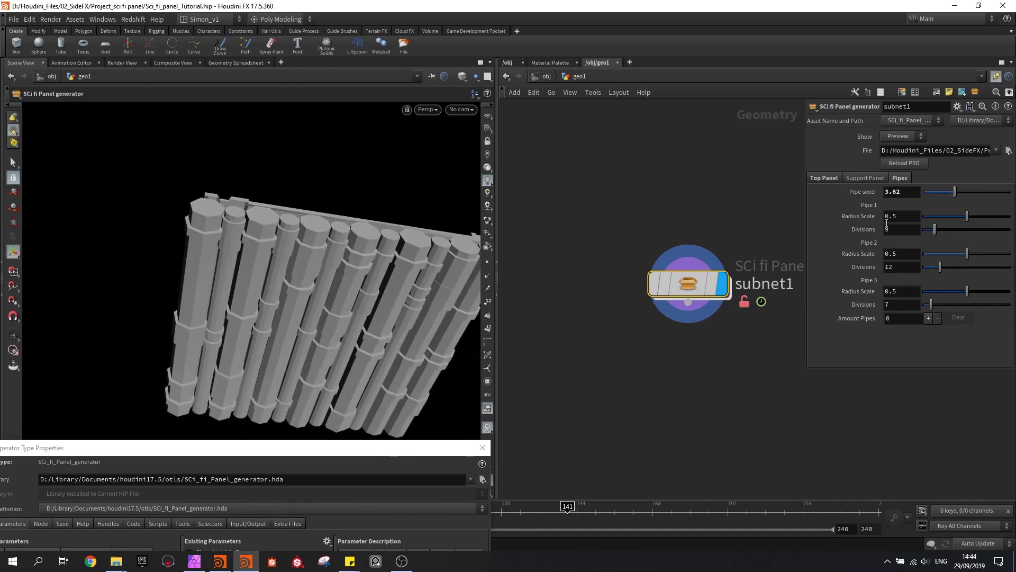
drag(952, 197, 984, 216)
mouse_move(966, 254)
mouse_down()
mouse_move(943, 254)
mouse_move(982, 252)
mouse_up()
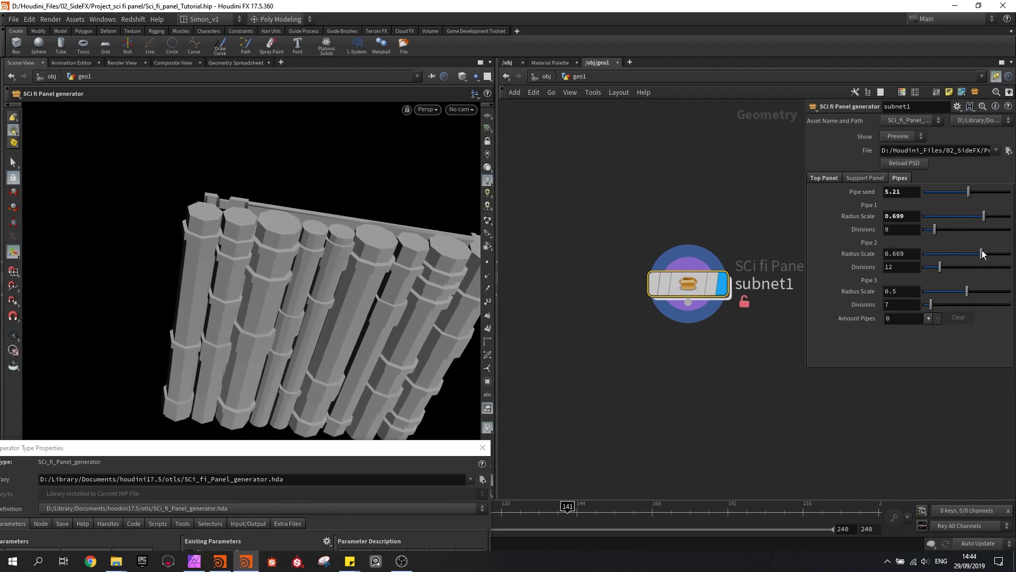
drag(971, 290, 954, 291)
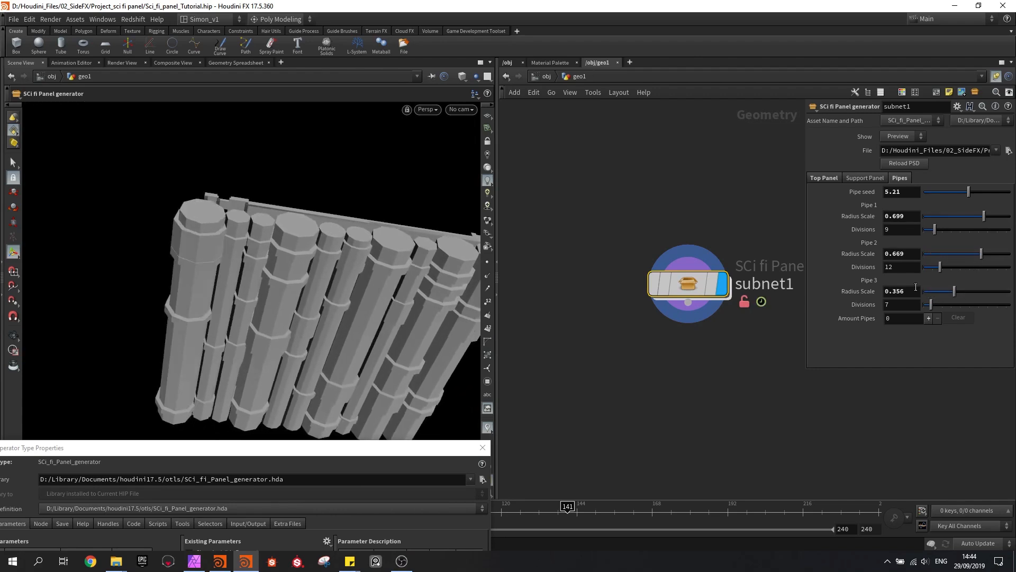
key(Escape)
Go into the Pipes subnetwork inside subnet1 and save the scene
drag(311, 238, 286, 97)
double_click(687, 283)
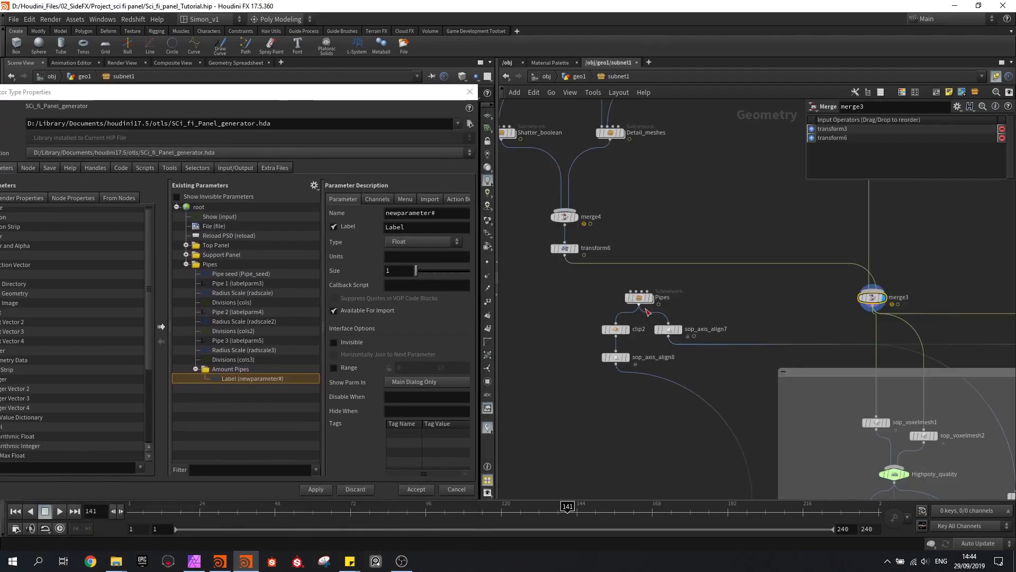
double_click(637, 296)
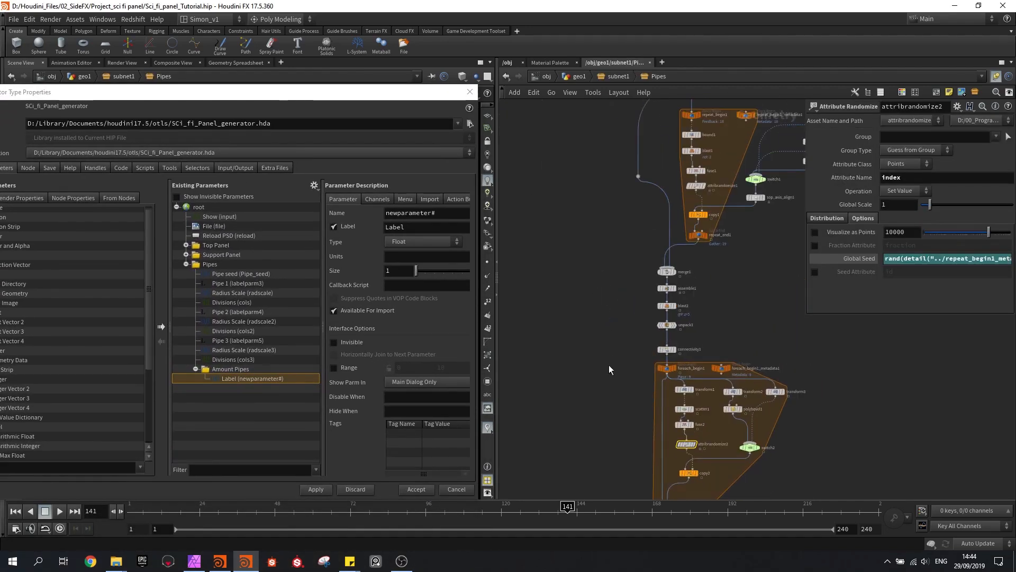
key(ctrl+s)
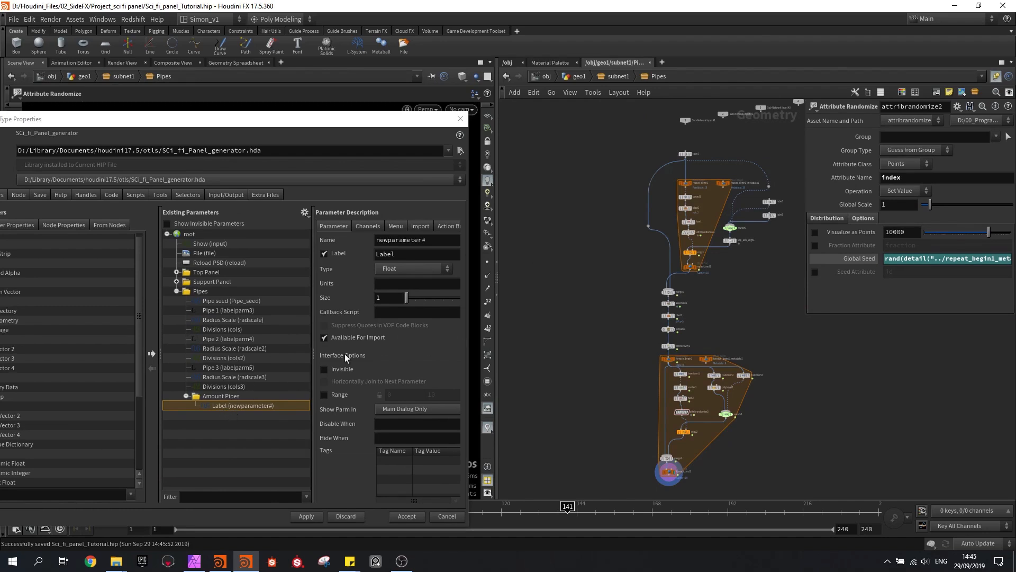
Add a For-Each Number loop in empty space beside the existing node chain in the Pipes network
scroll(598, 252, up, 1)
mouse_move(595, 243)
middle_down()
mouse_move(606, 245)
mouse_move(598, 235)
middle_up()
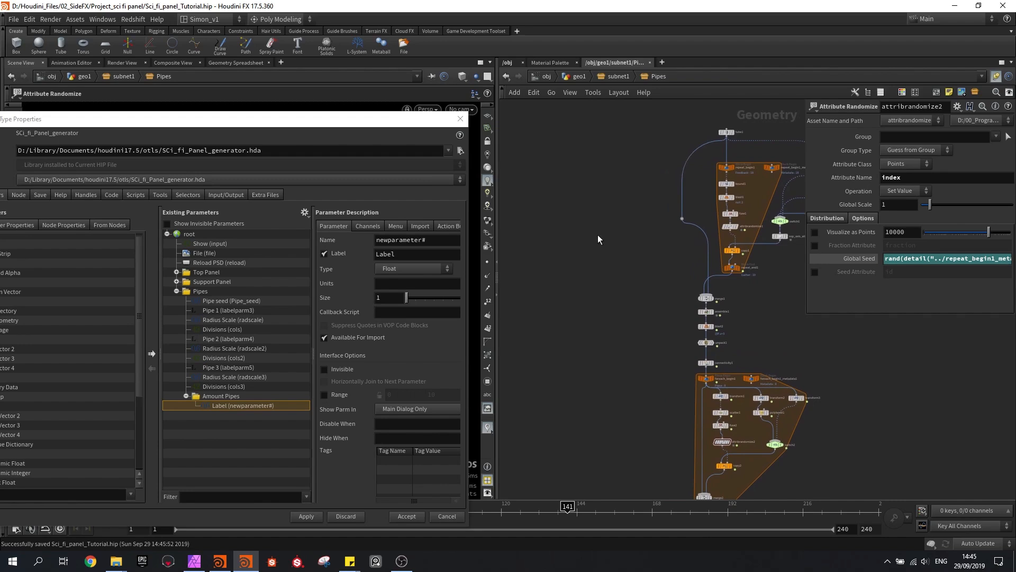
key(Tab)
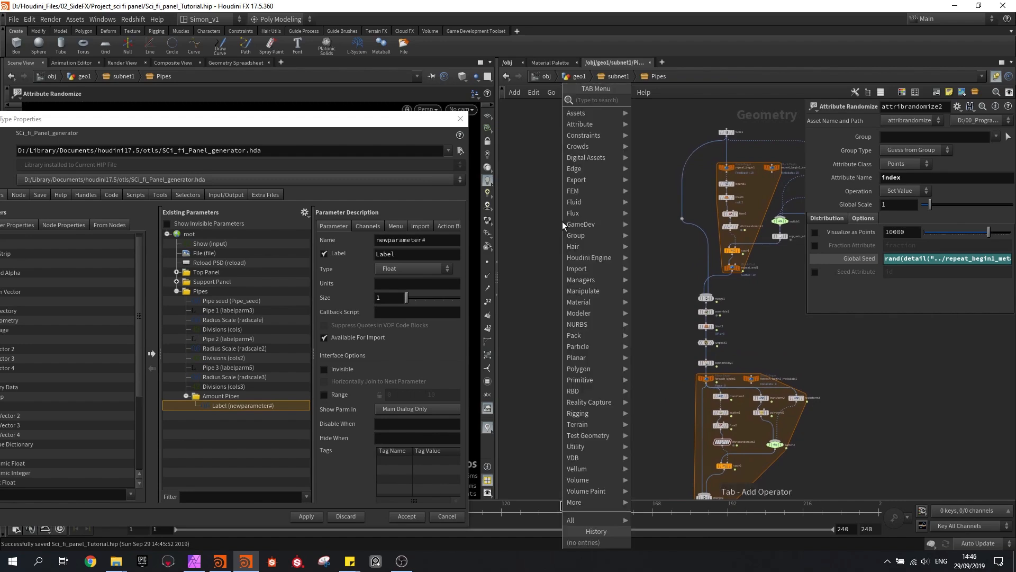
text(for)
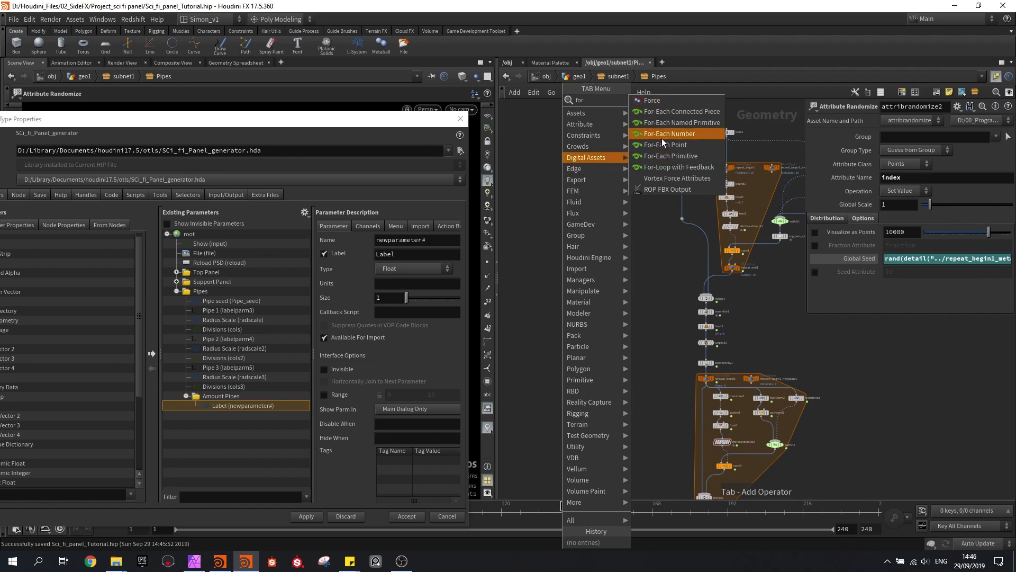
click(686, 135)
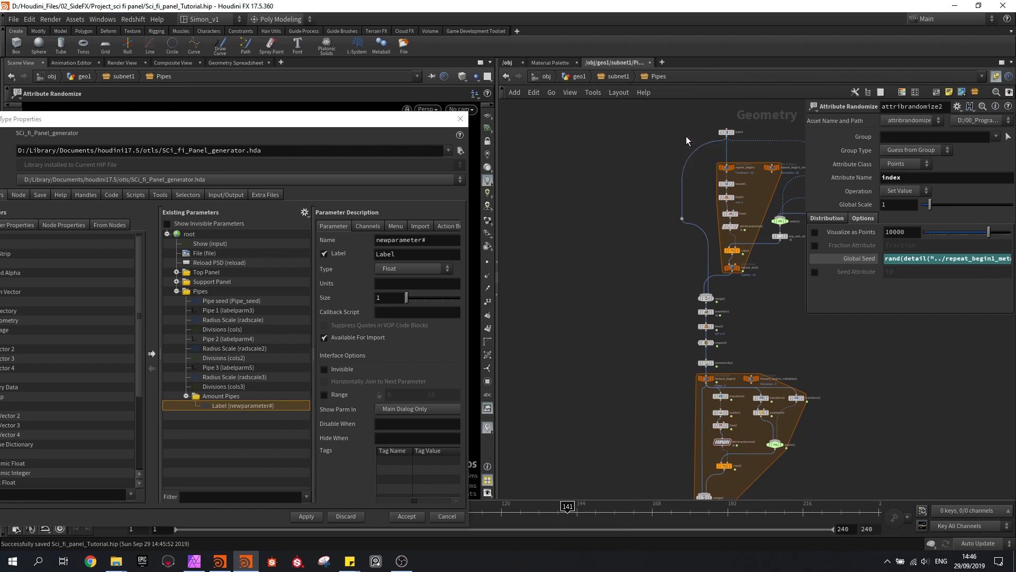
click(566, 243)
scroll(566, 244, up, 5)
drag(567, 317, 569, 365)
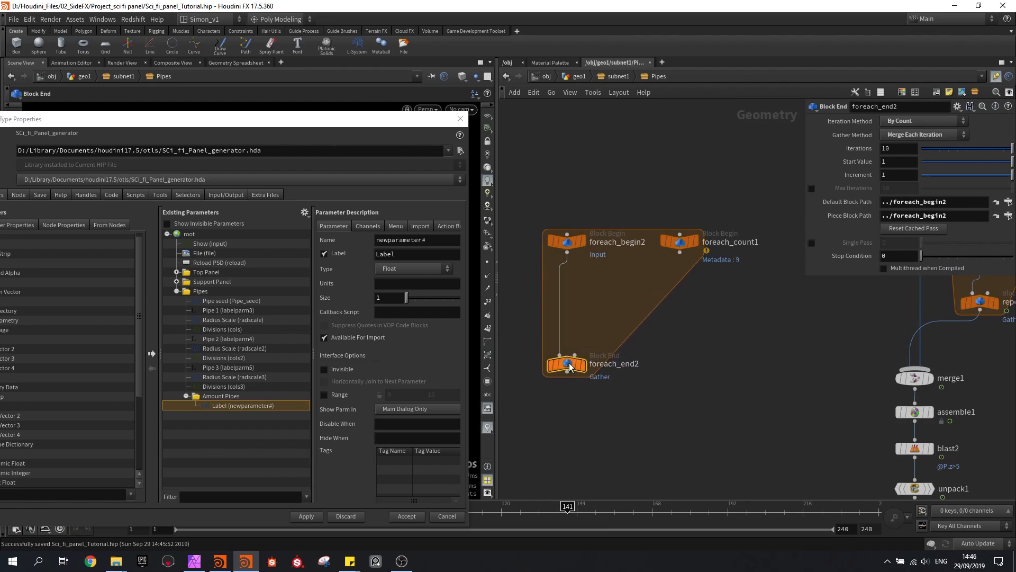
Set the Iterations of foreach_end2 to the expression ch("../../P_amount") and check its evaluated value
click(887, 148)
click(898, 150)
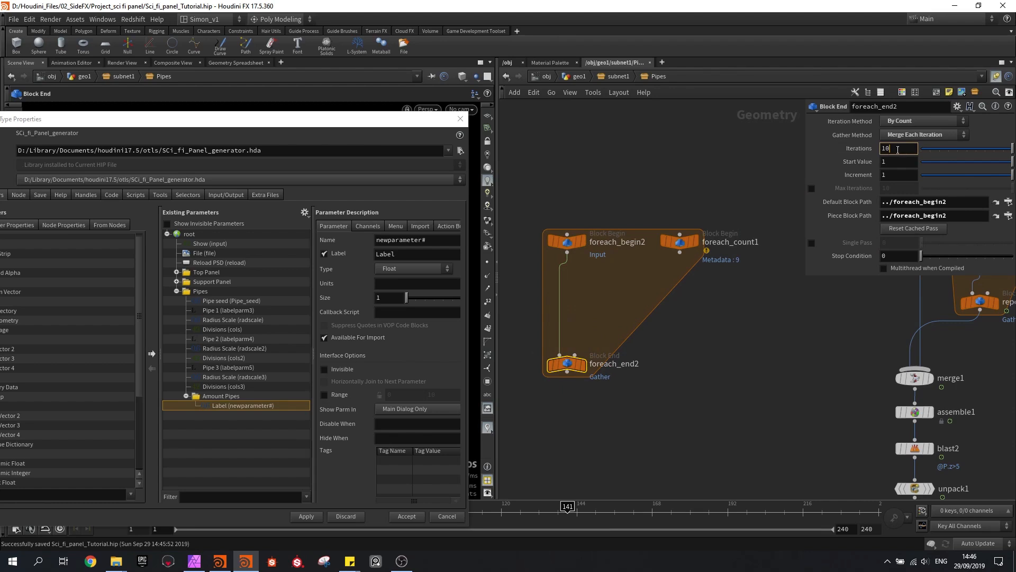
drag(898, 150, 879, 150)
text(ch()
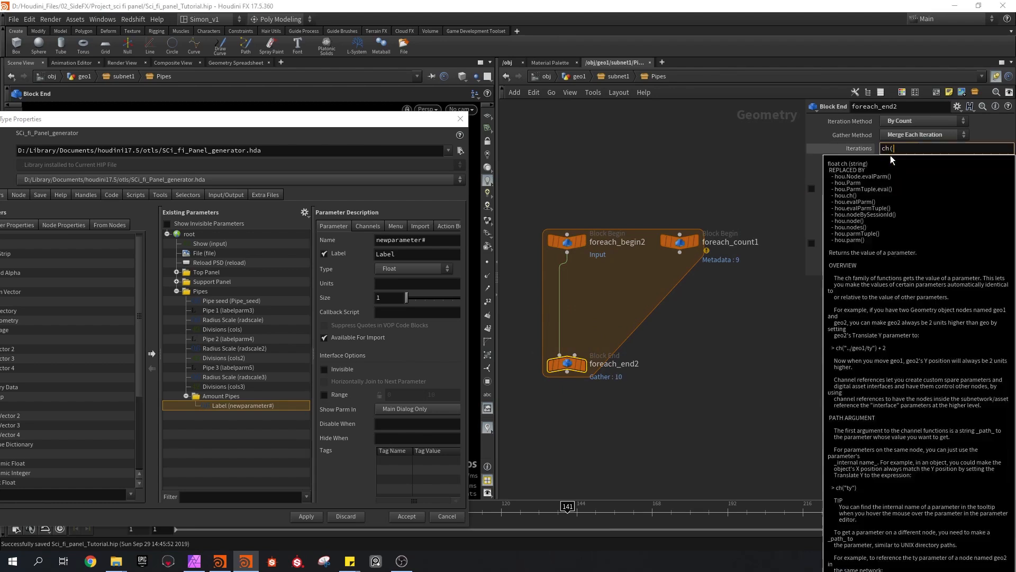
text("../)
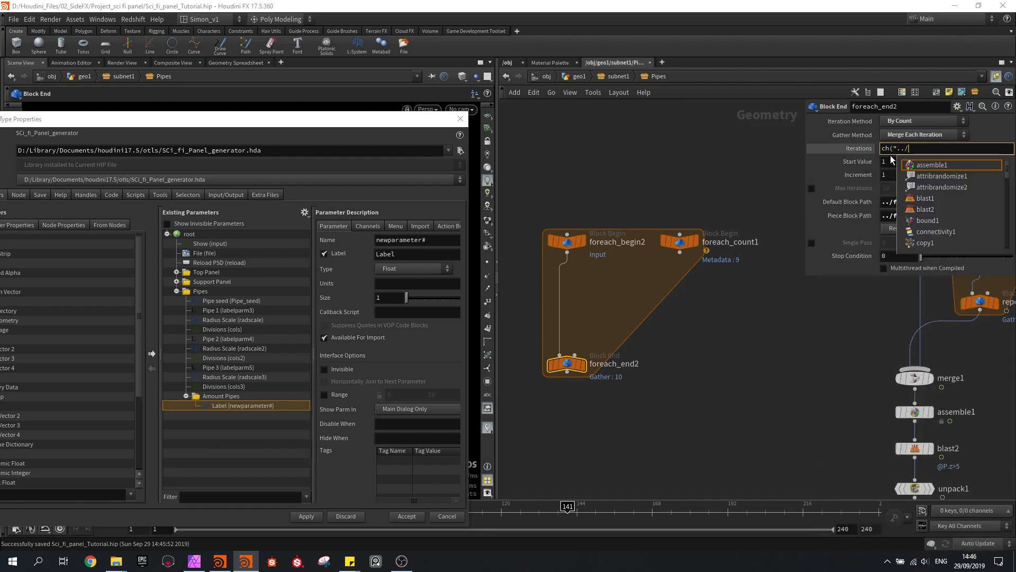
text(../)
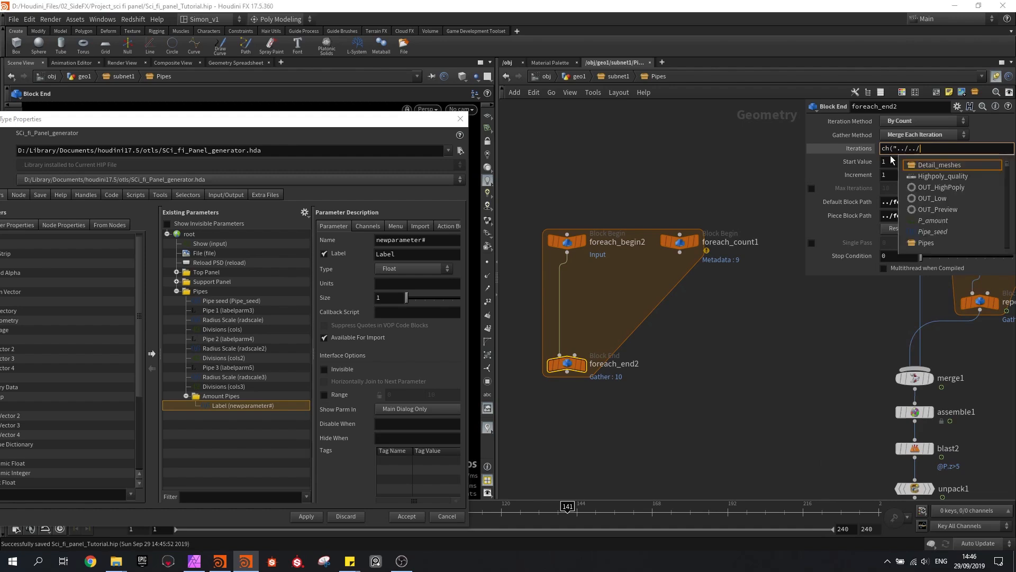
text(P_)
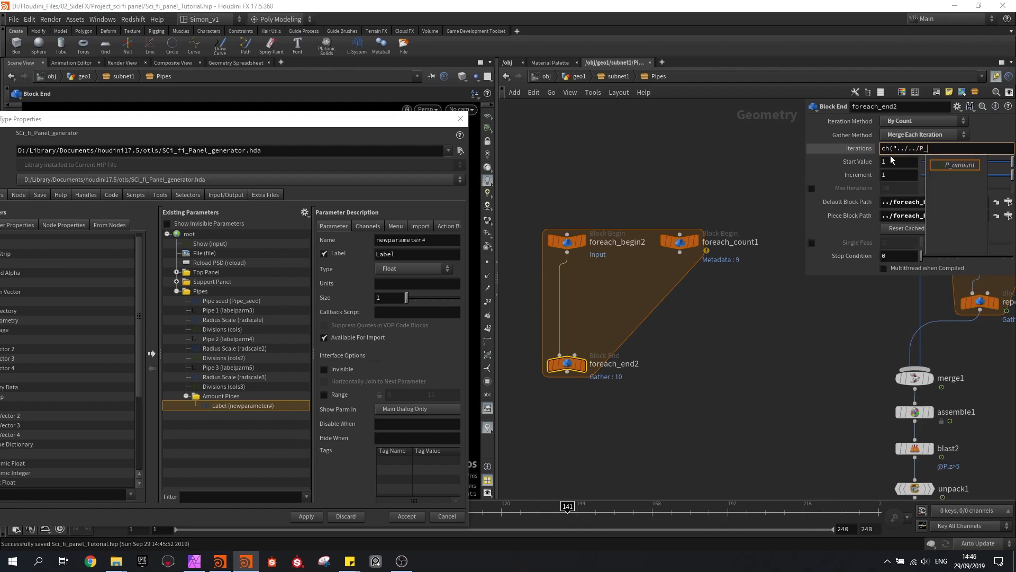
text(amount"))
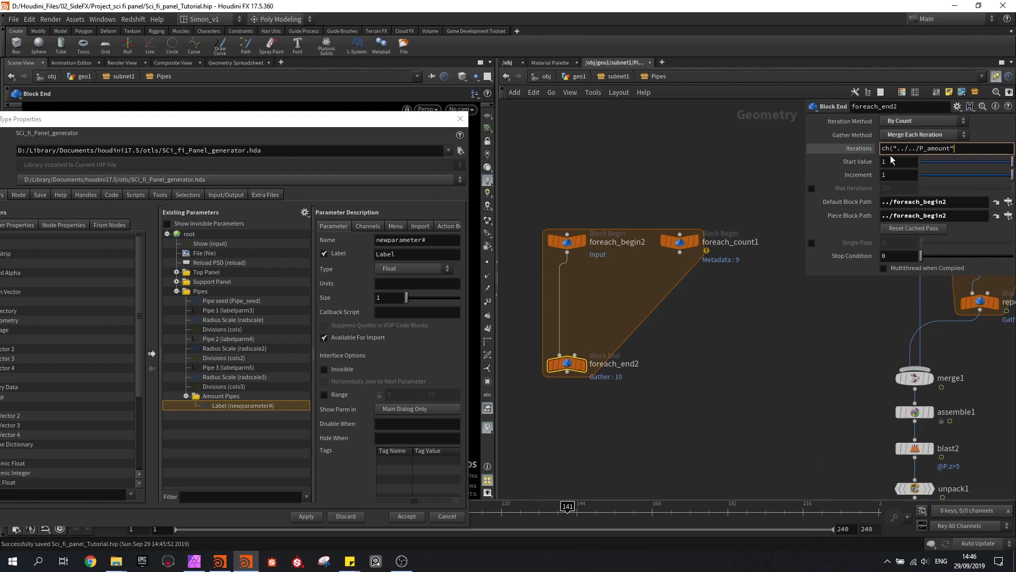
key(Return)
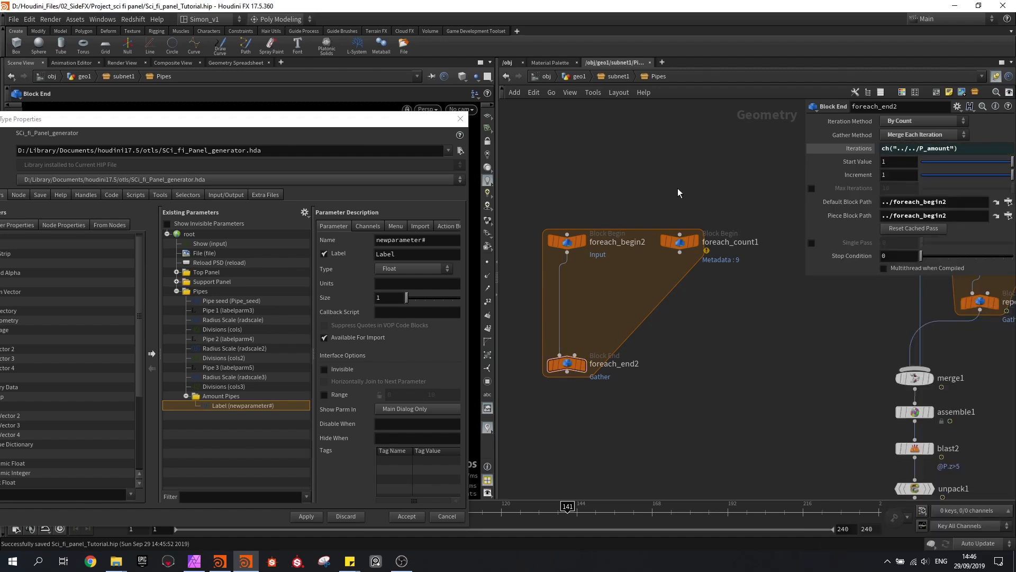
click(859, 146)
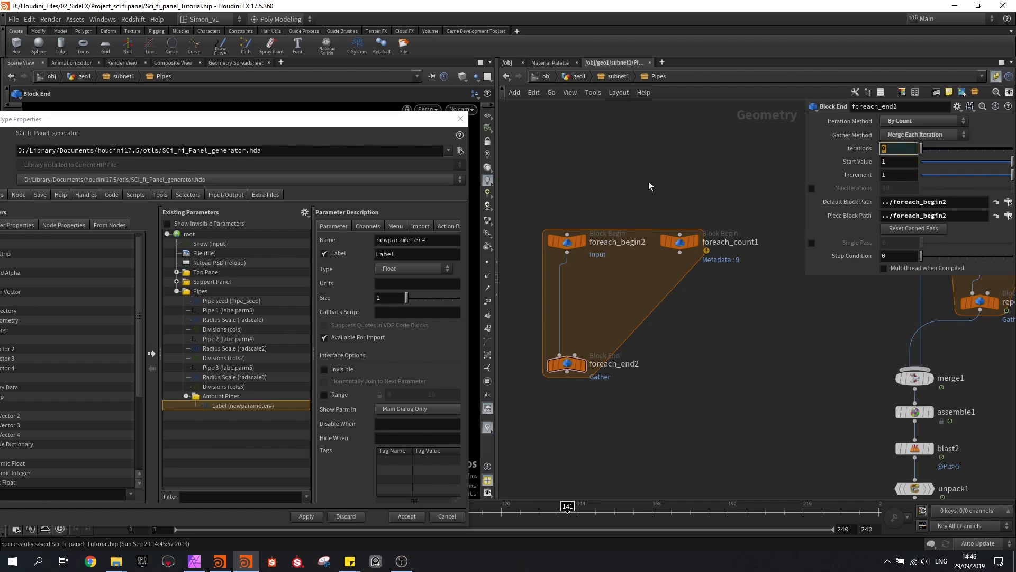
Add one Amount Pipes instance on subnet1 and return to the Pipes subnetwork
key(u)
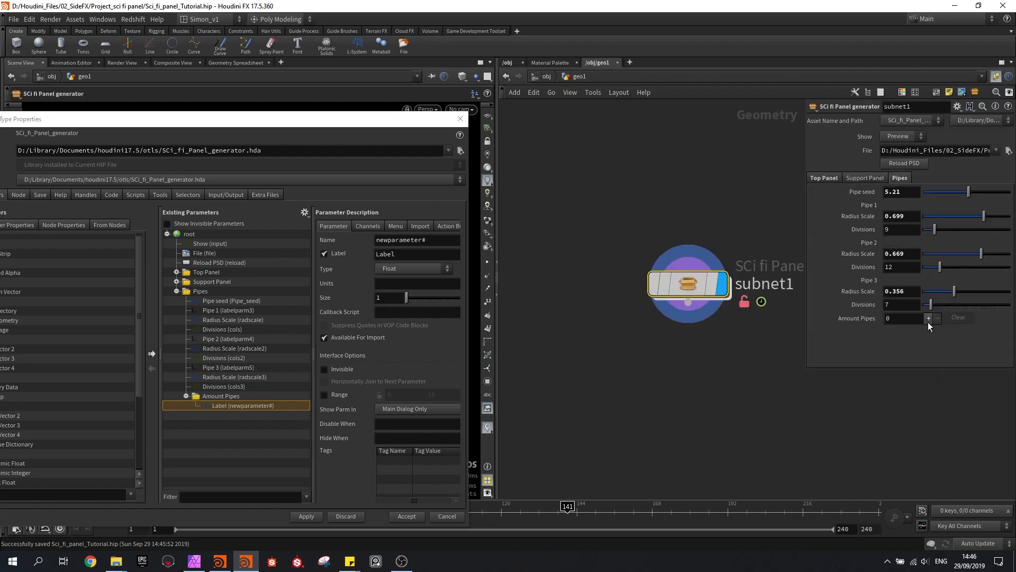
click(929, 319)
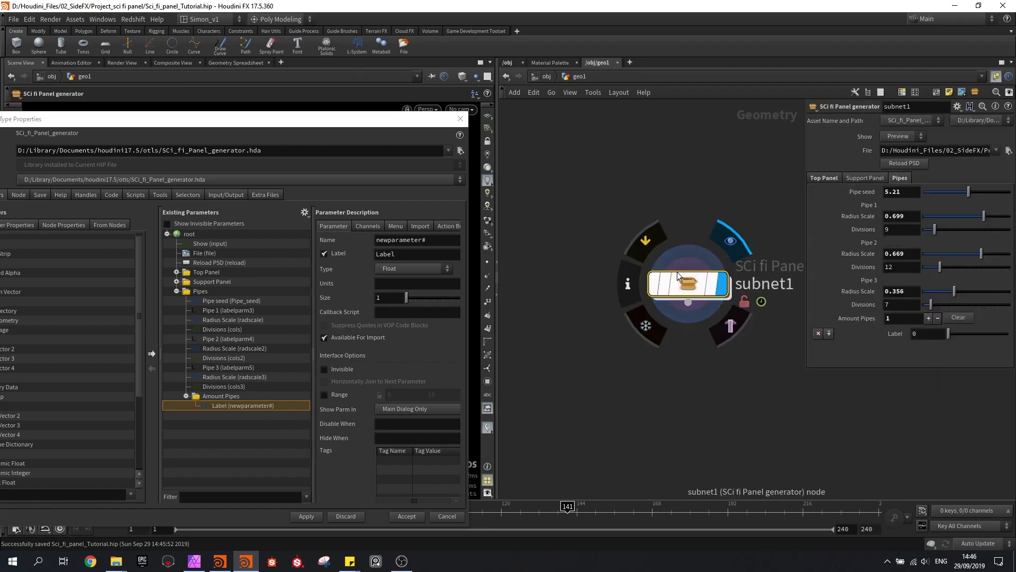
double_click(695, 288)
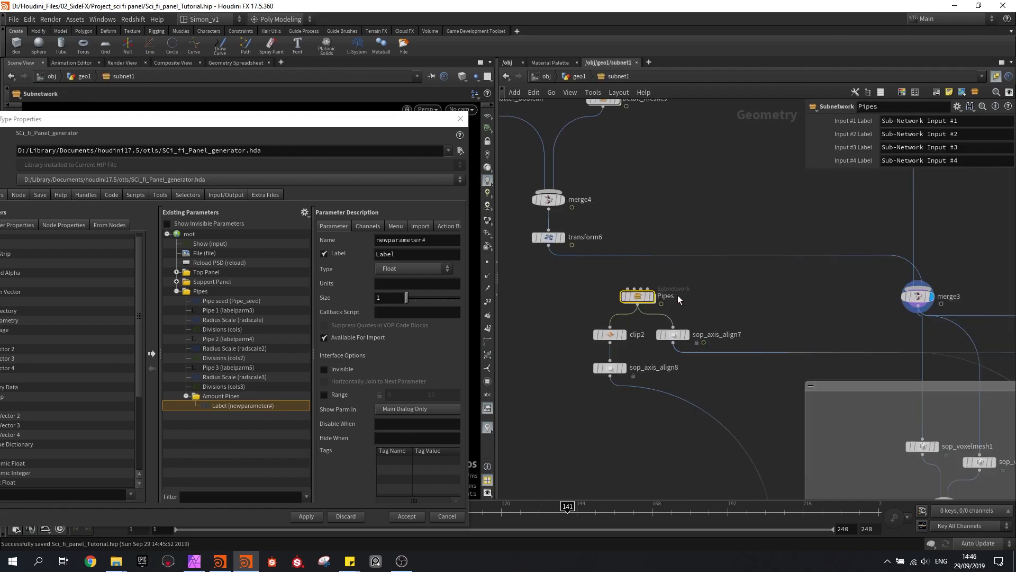
double_click(637, 294)
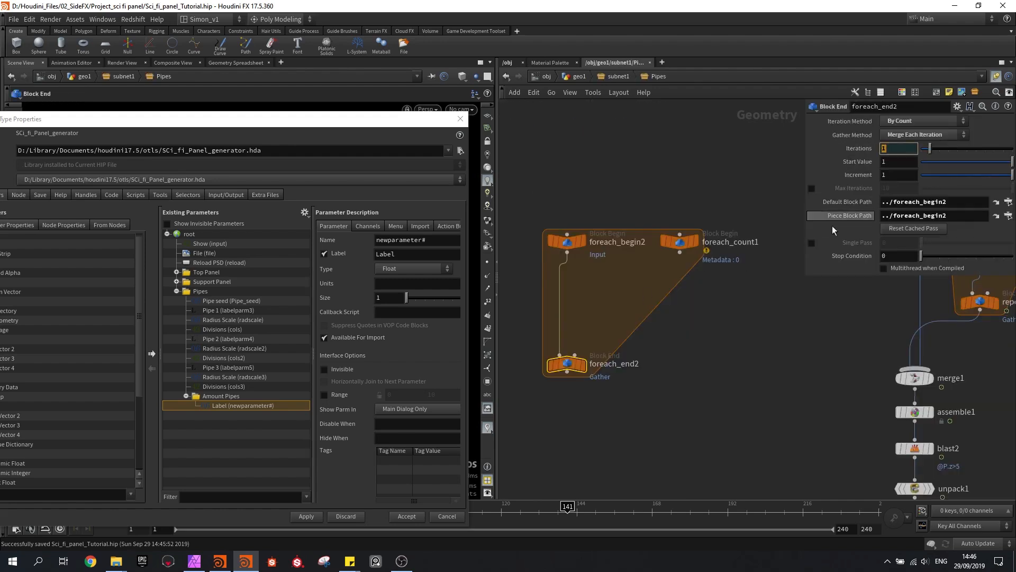
Place an Add node above the new loop, enable Point 0, and connect it to foreach_begin2
middle_drag(609, 179, 662, 236)
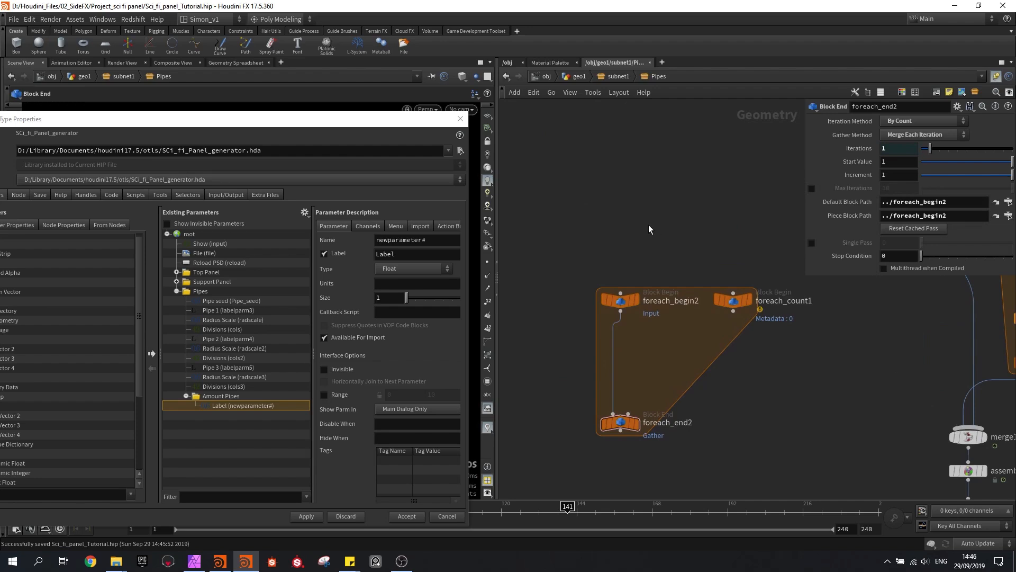
scroll(621, 215, up, 1)
key(Tab)
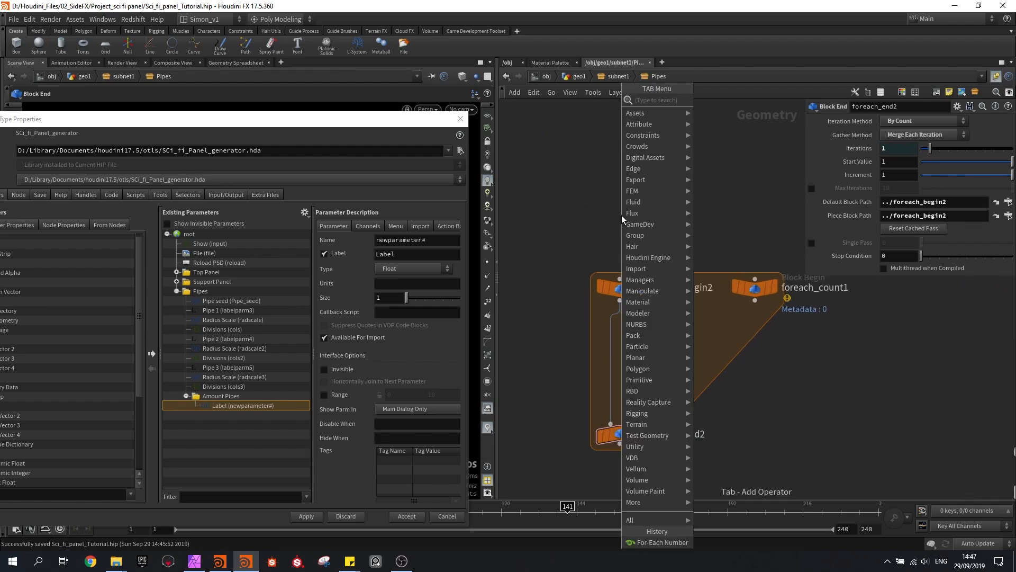
text(add)
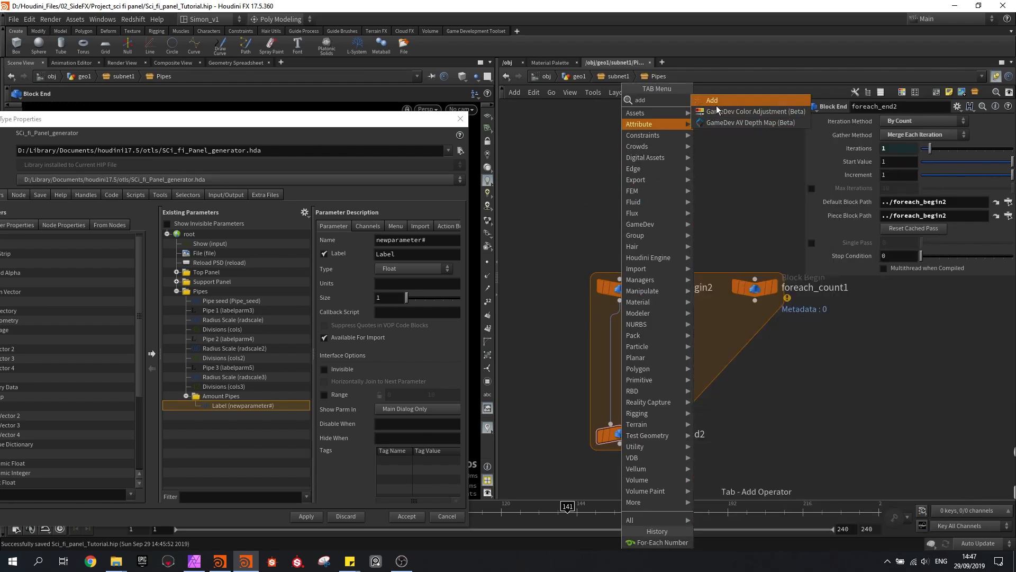
click(716, 103)
click(632, 192)
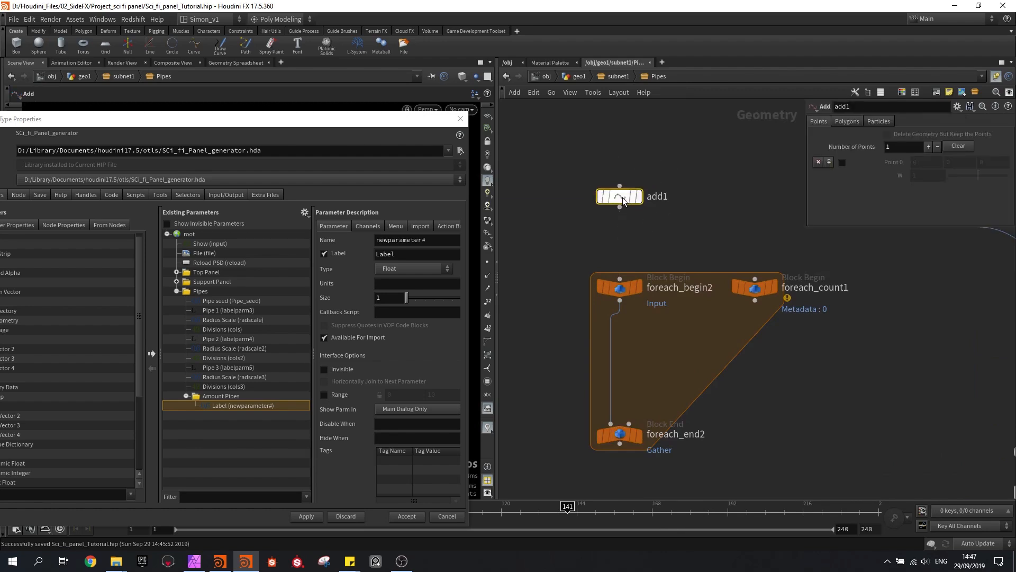
click(843, 162)
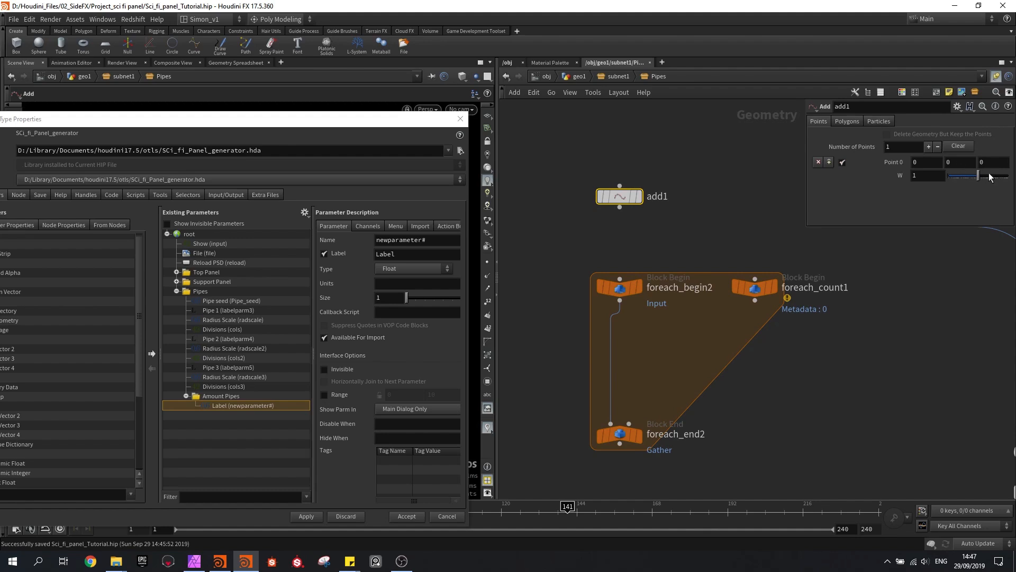
drag(620, 207, 623, 260)
drag(621, 197, 623, 229)
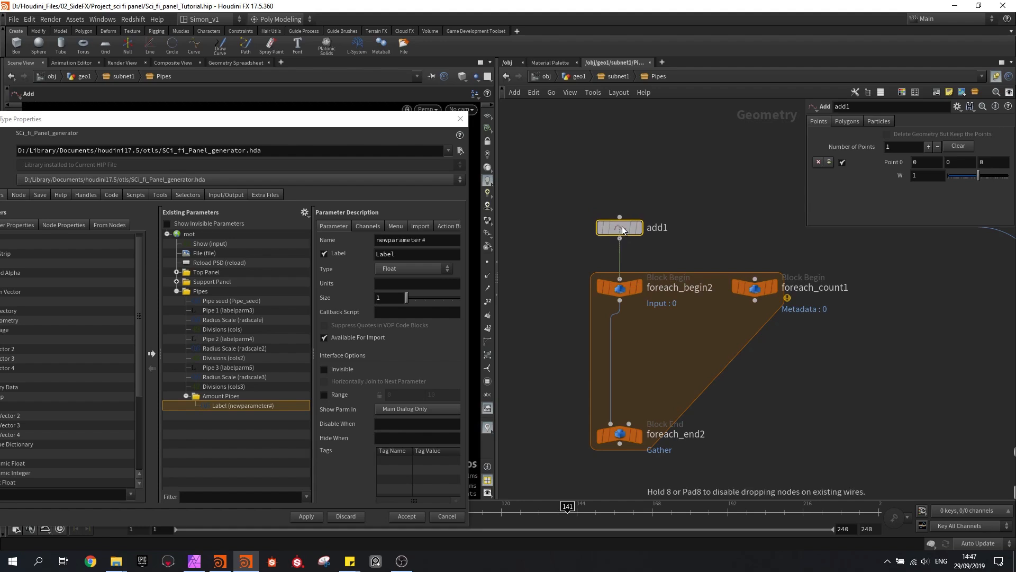
Insert a Transform node between foreach_begin2 and foreach_end2
scroll(656, 269, down, 2)
key(Tab)
text(t)
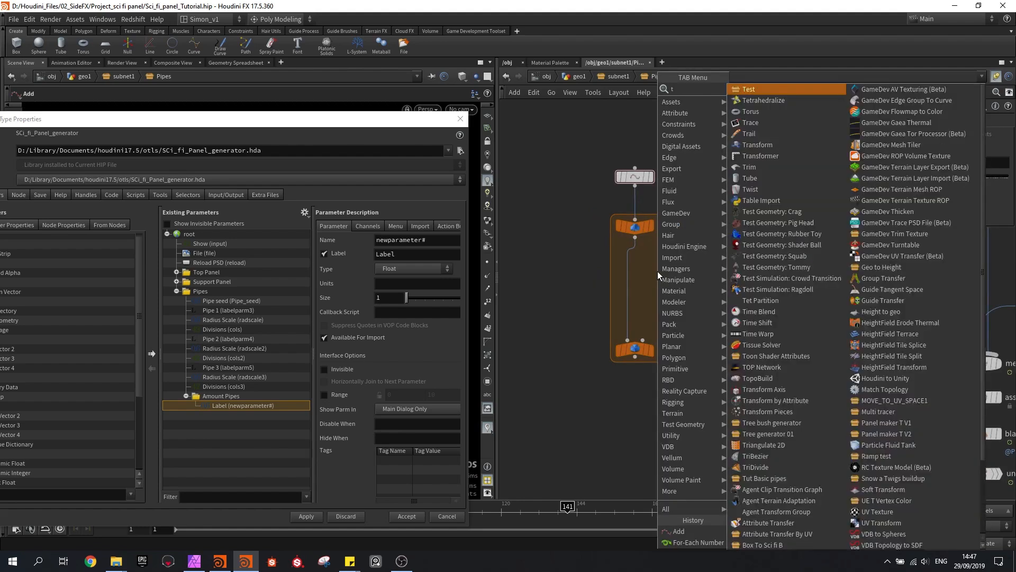
text(ran)
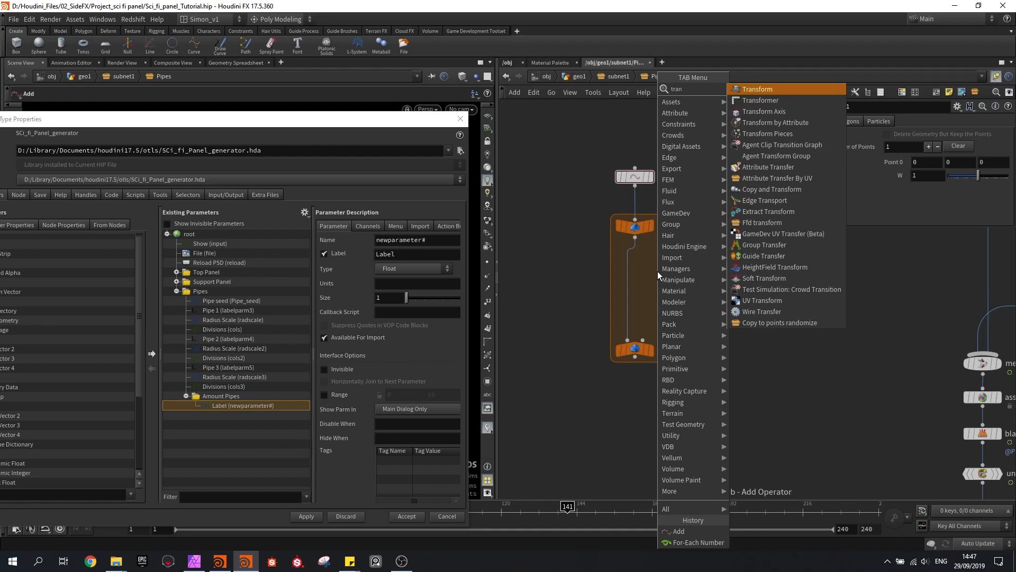
key(Return)
click(658, 271)
scroll(606, 298, up, 3)
drag(606, 299, 622, 299)
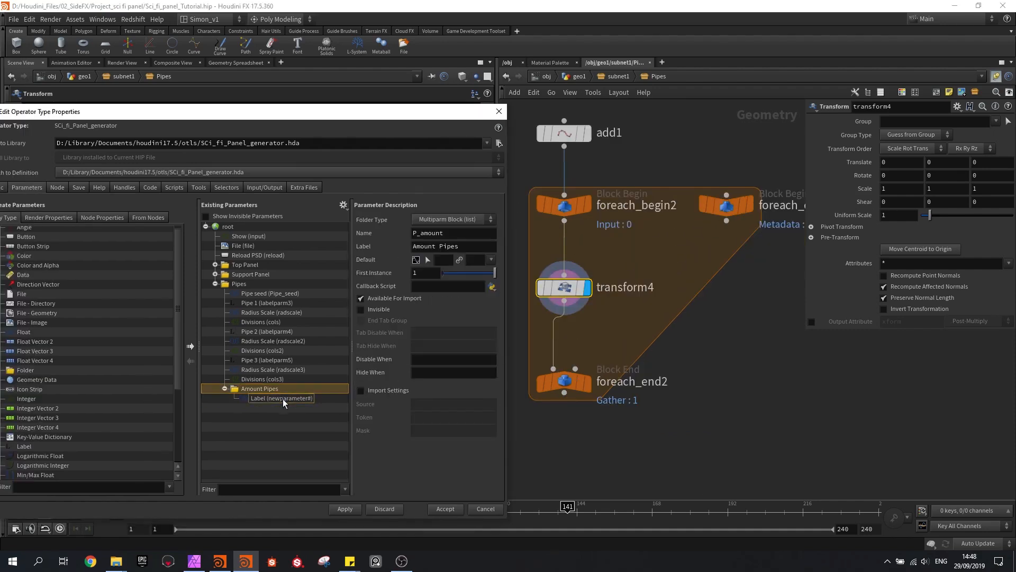
Label the float parameter inside the Amount Pipes folder Move and name it Pos_#
double_click(431, 246)
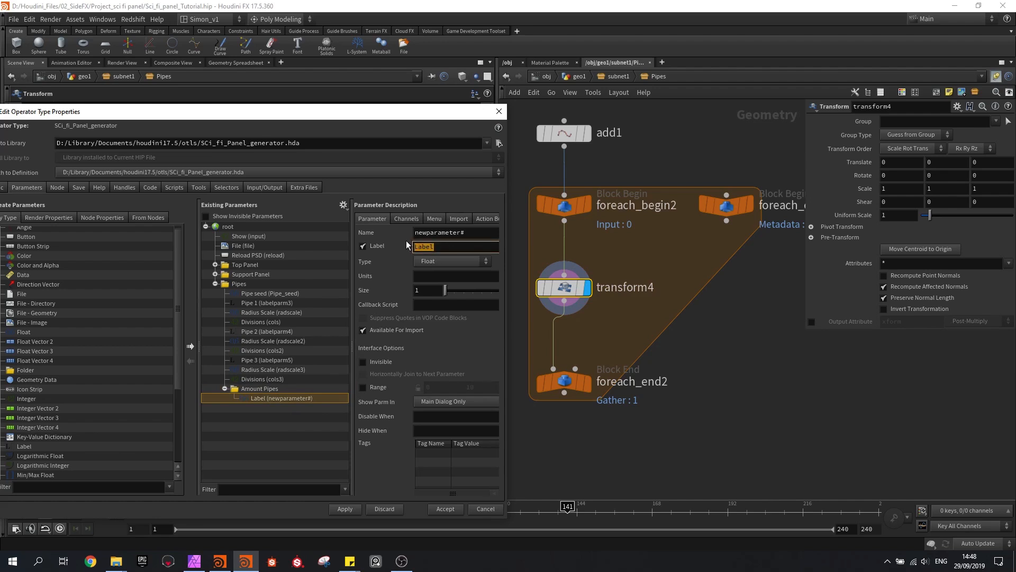
text(Move')
key(BackSpace)
key(Return)
double_click(460, 232)
text(Pos_#)
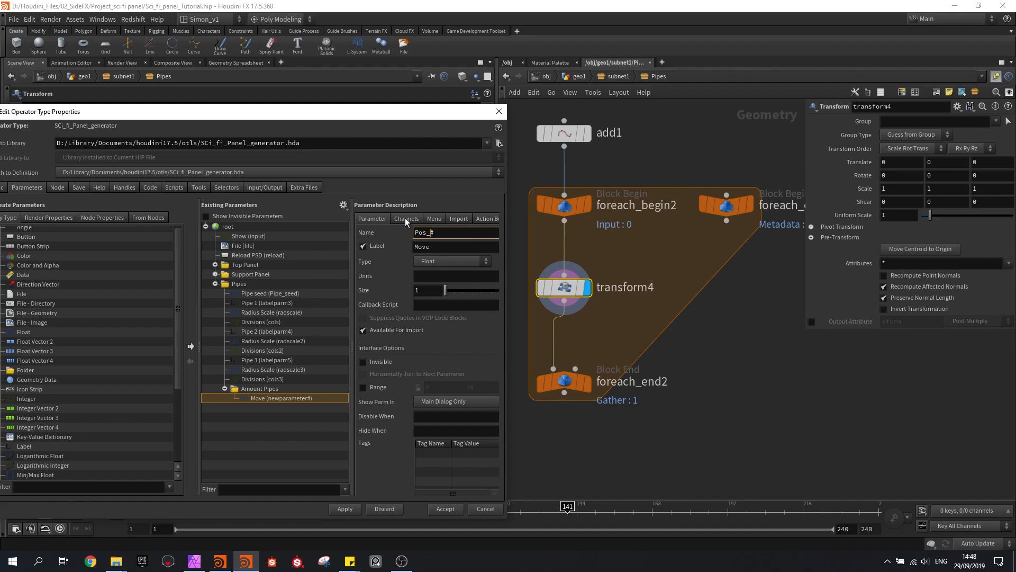
key(Return)
Link transform4's Z translate to the asset's Pos parameter with a ch("../../") reference, and go back up to geo1
click(986, 163)
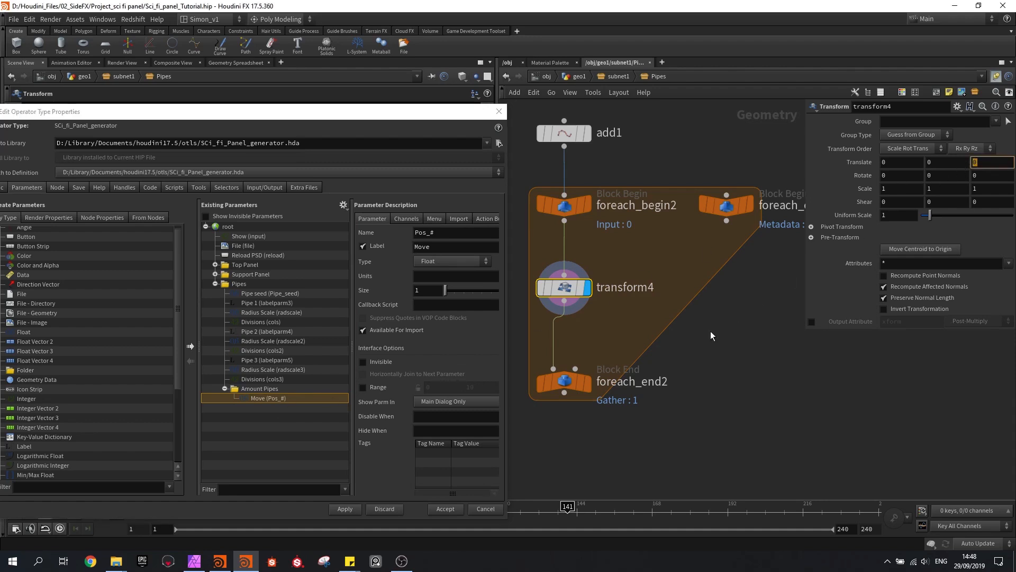
click(684, 342)
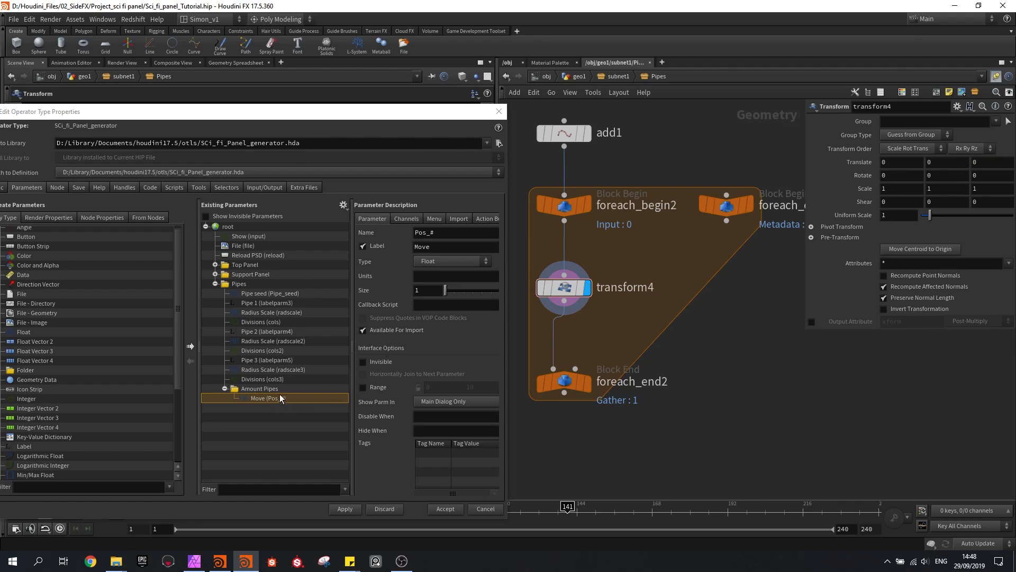
click(984, 163)
key(BackSpace)
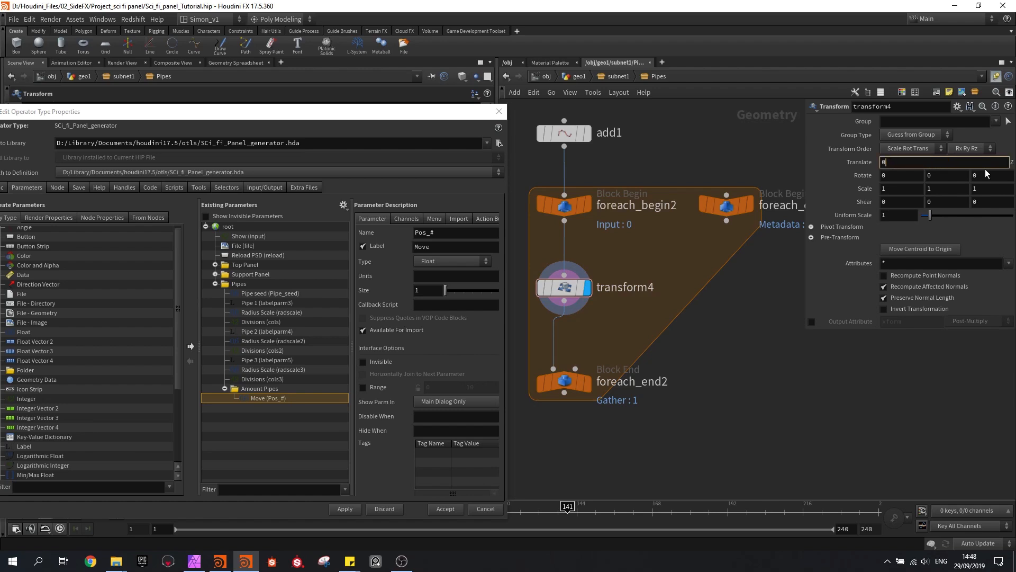
text(ch()
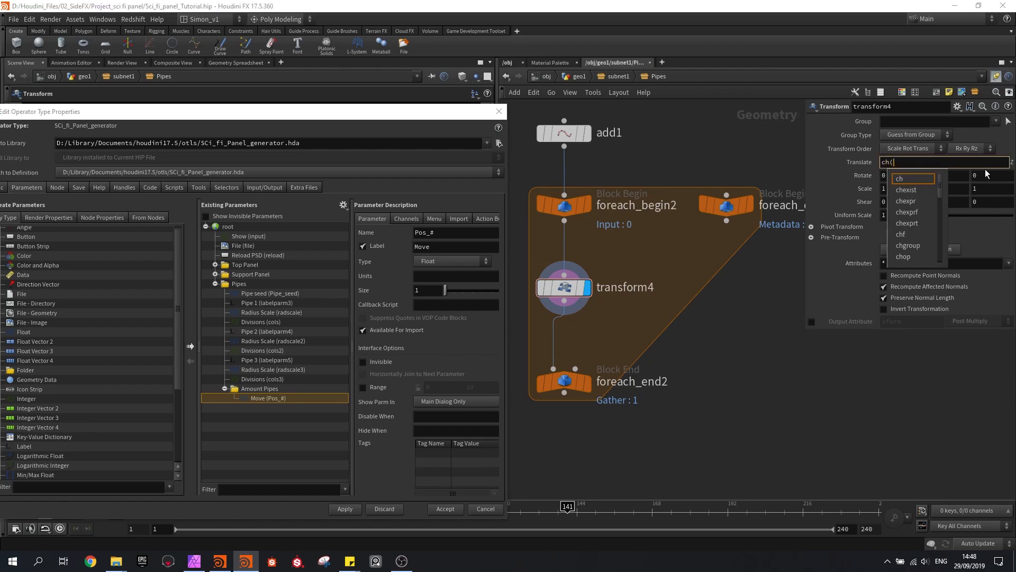
text("../../)
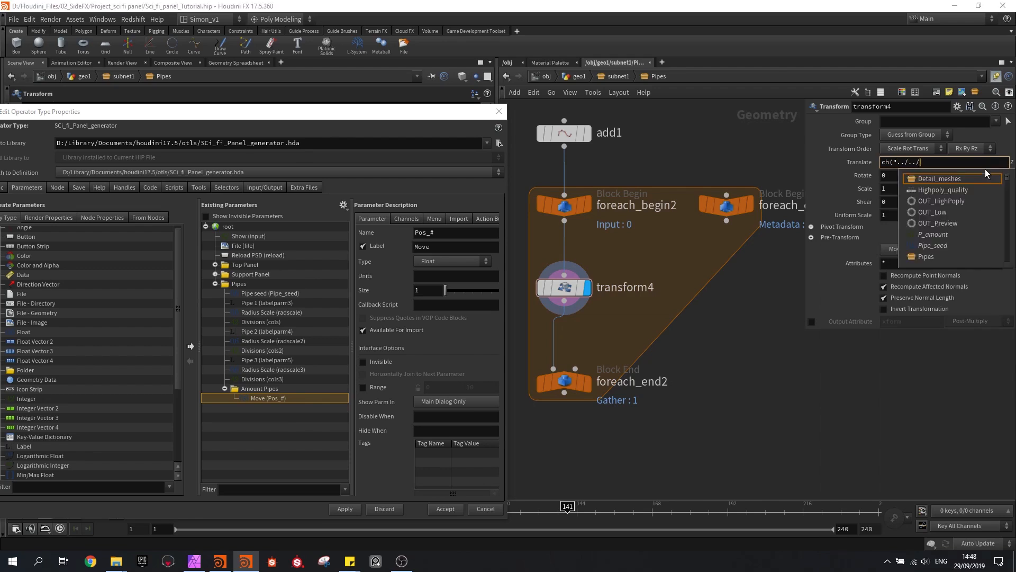
text(P)
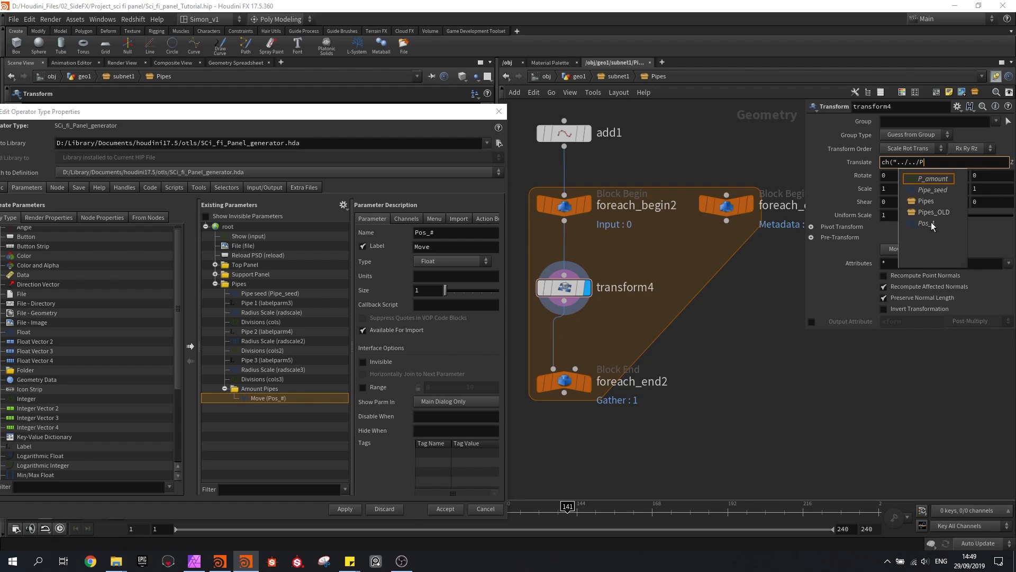
key(Return)
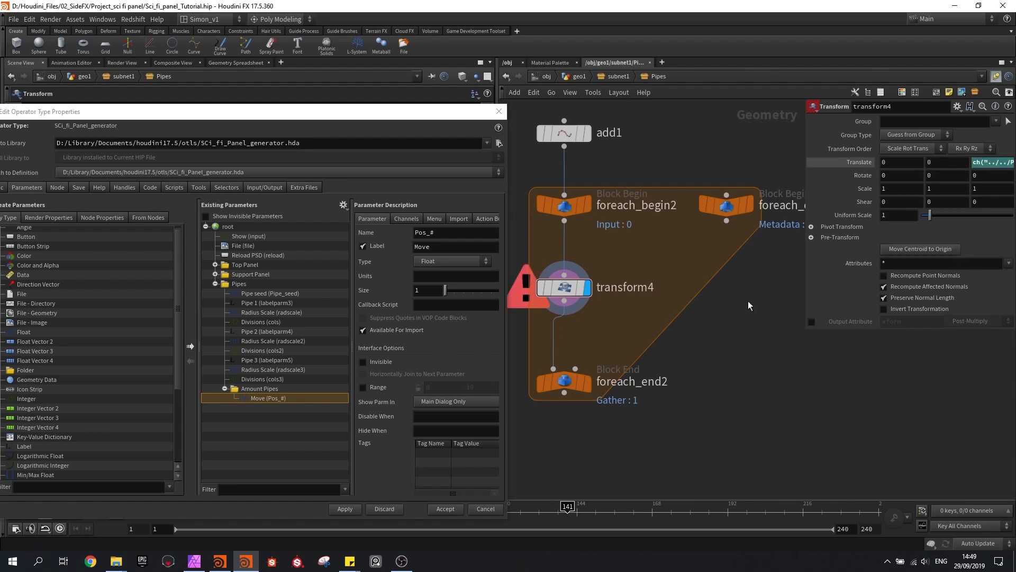
click(579, 77)
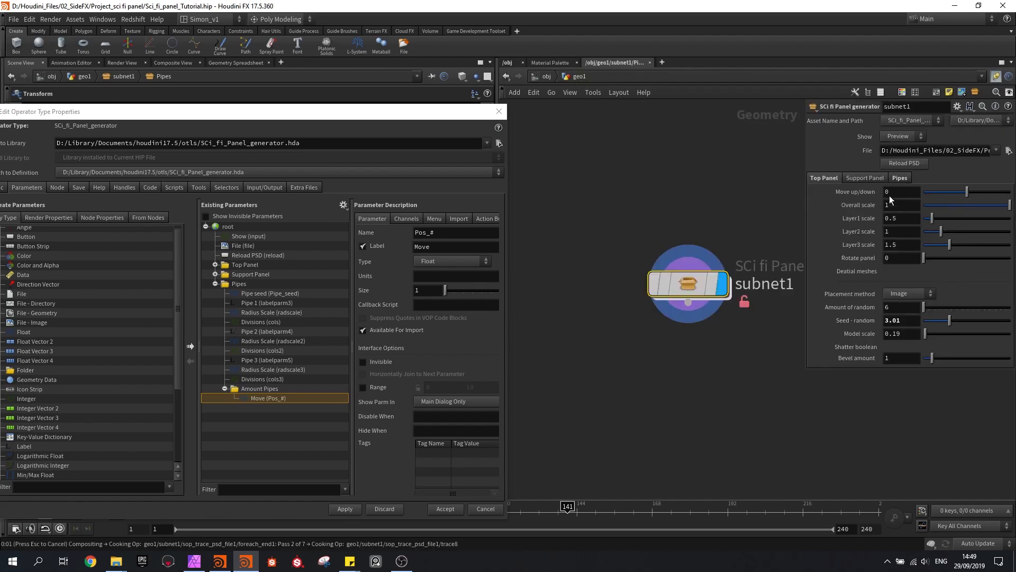
Set Amount Pipes to 4 in the asset's Pipes folder and go back inside the Pipes network
click(894, 177)
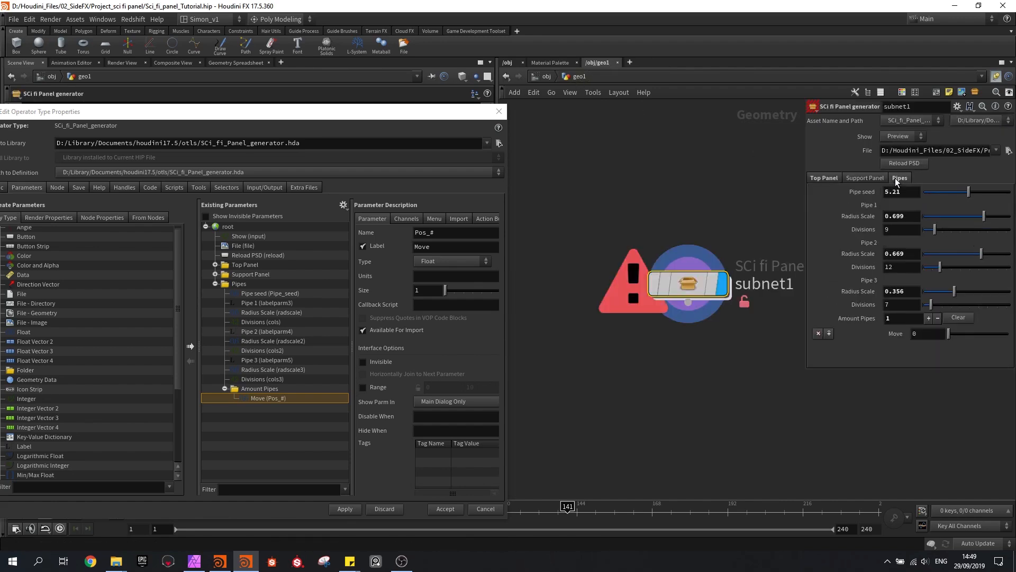
click(929, 318)
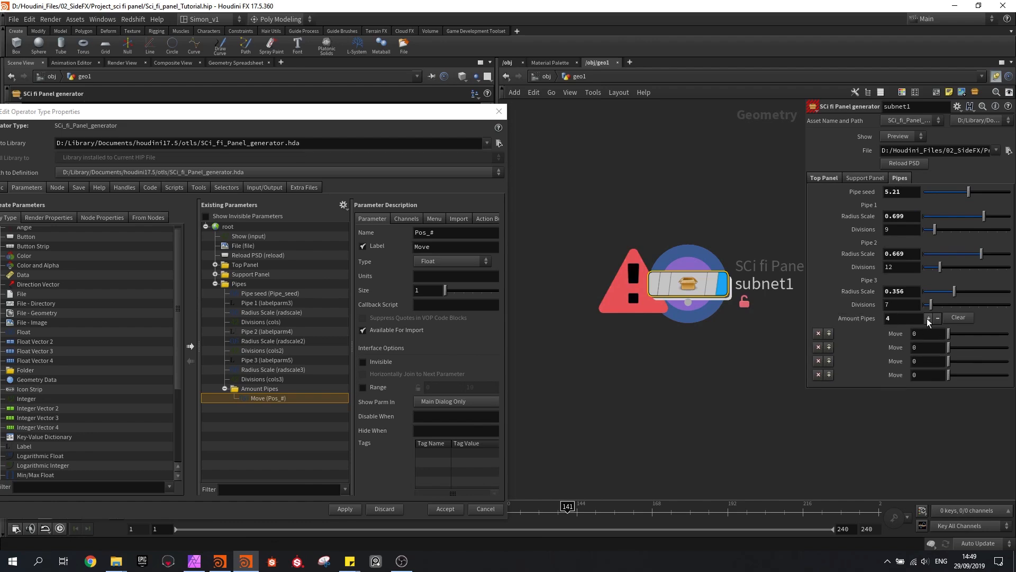
double_click(697, 284)
double_click(647, 297)
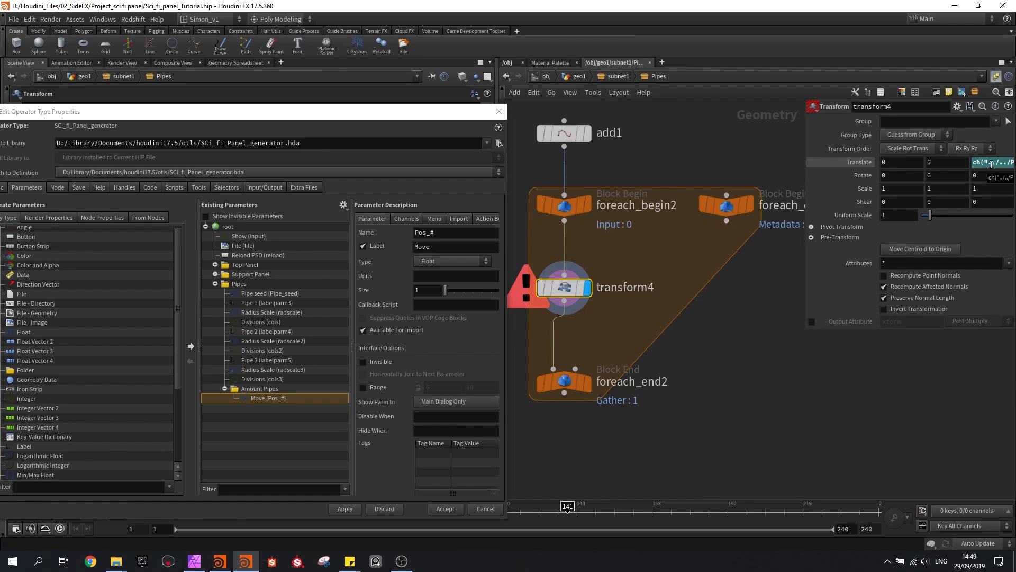
Examine the Pos parameter suggestions for transform4's Z translate reference and the detail attributes offered by foreach_count1
click(991, 163)
click(991, 164)
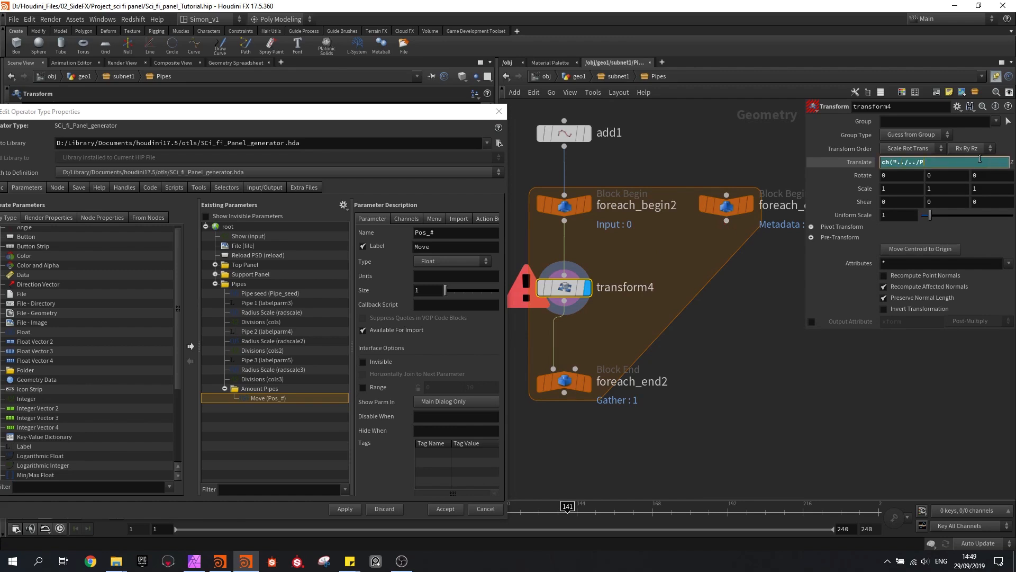
key(BackSpace)
text(P)
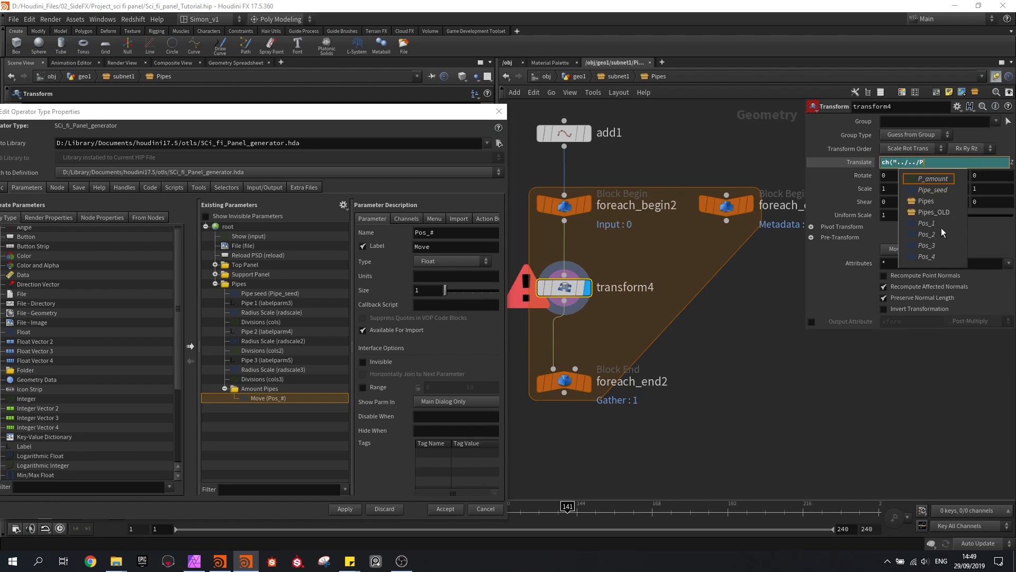
click(929, 162)
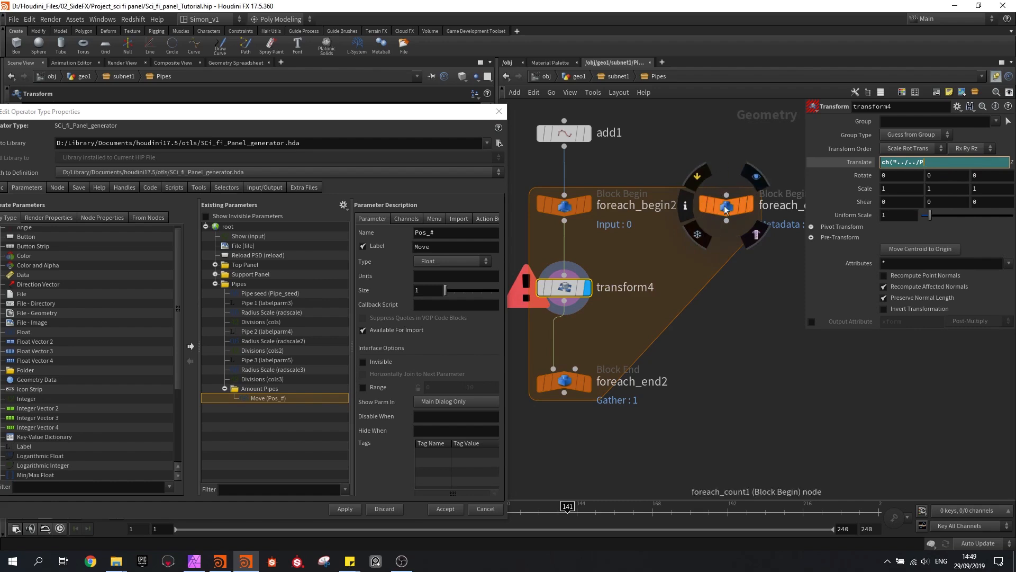
click(750, 217)
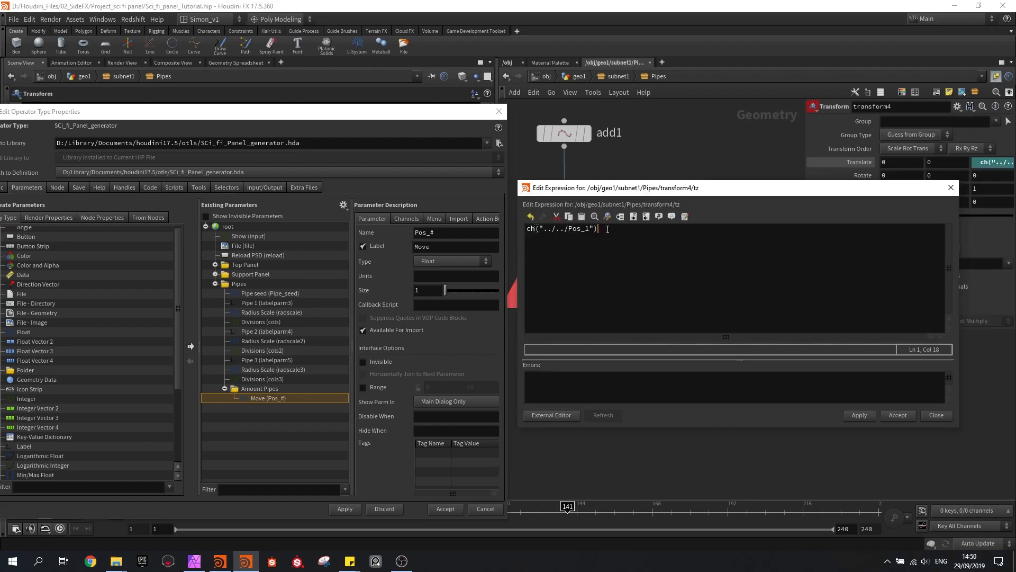
Try the expression ch("../../Pos_#") for transform4's Z translate in the expression editor
drag(607, 229, 522, 227)
drag(590, 230, 581, 230)
click(619, 234)
click(589, 231)
key(BackSpace)
text(#)
click(610, 224)
drag(614, 232, 525, 233)
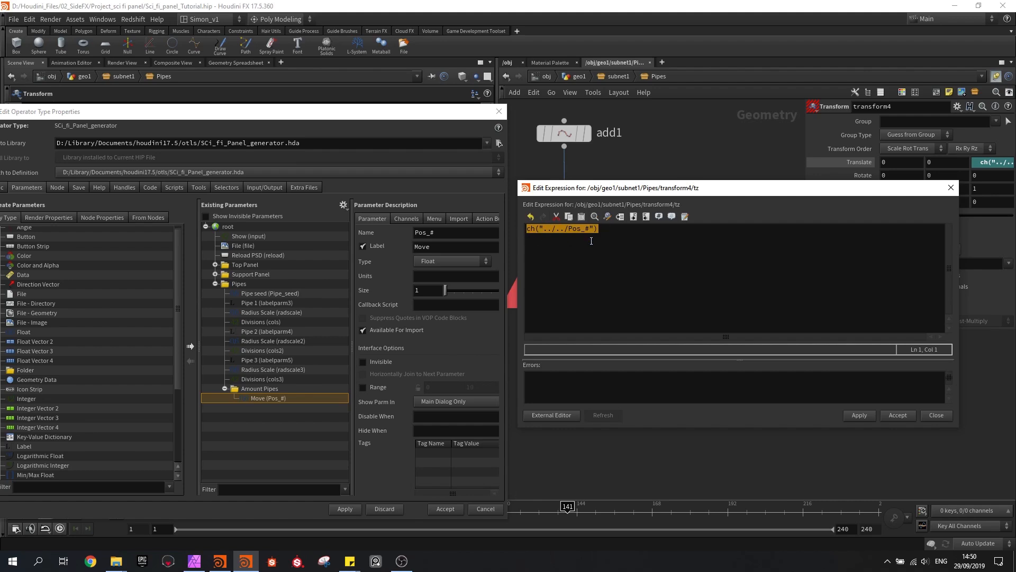
drag(594, 196, 683, 188)
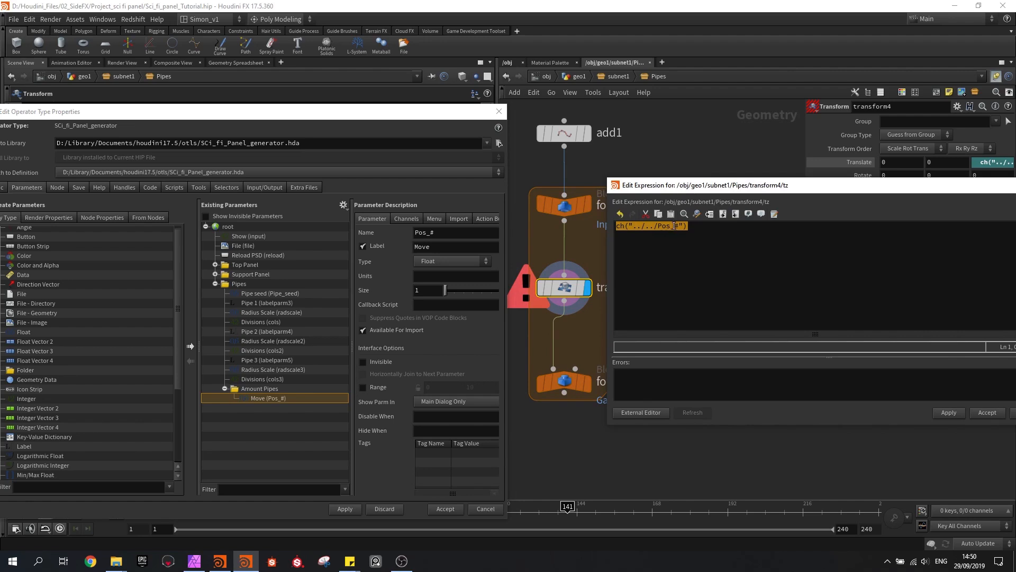
click(655, 227)
text(ch("../../Pos_#"))
key(ctrl+z)
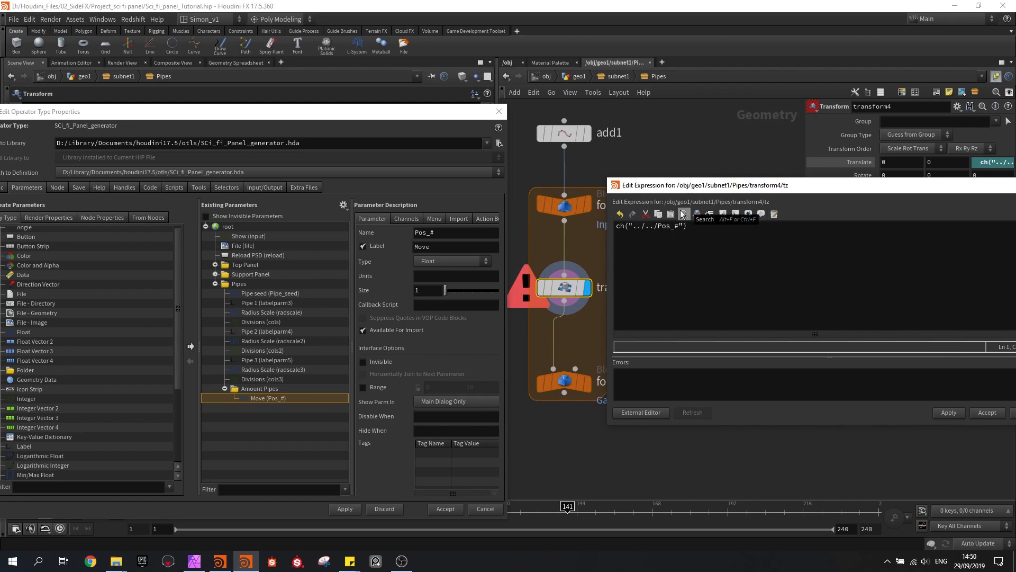
drag(680, 188, 589, 209)
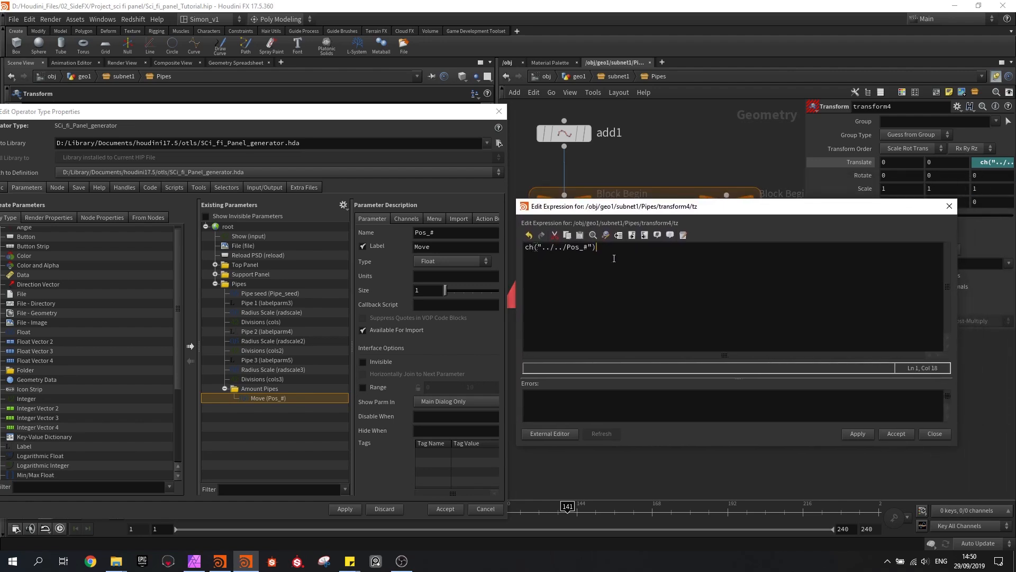
Replace the whole Z translate expression with the opening of a ch() call that wraps a strcat() function
key(ctrl+a)
key(Delete)
text(ch()
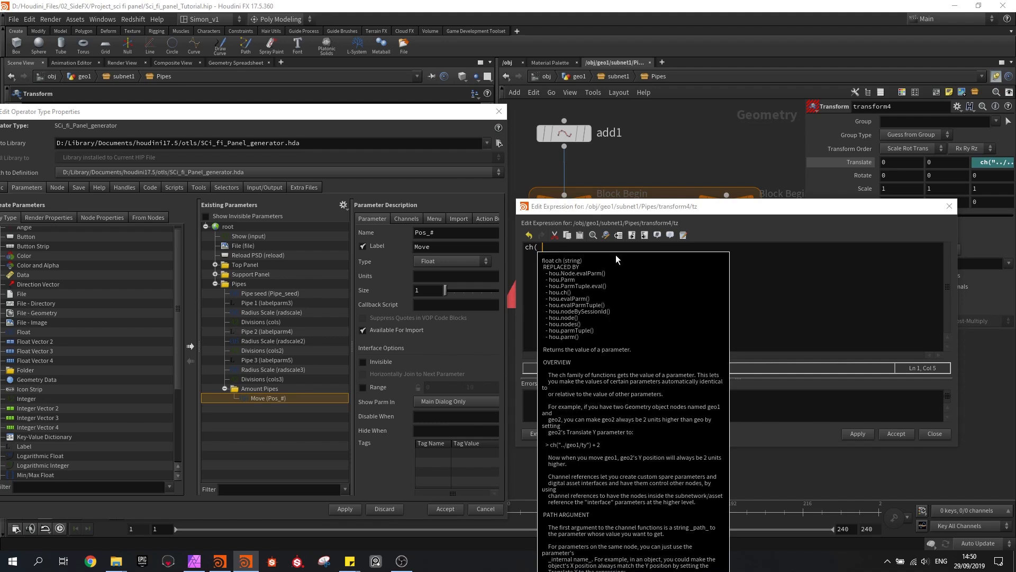
text(str)
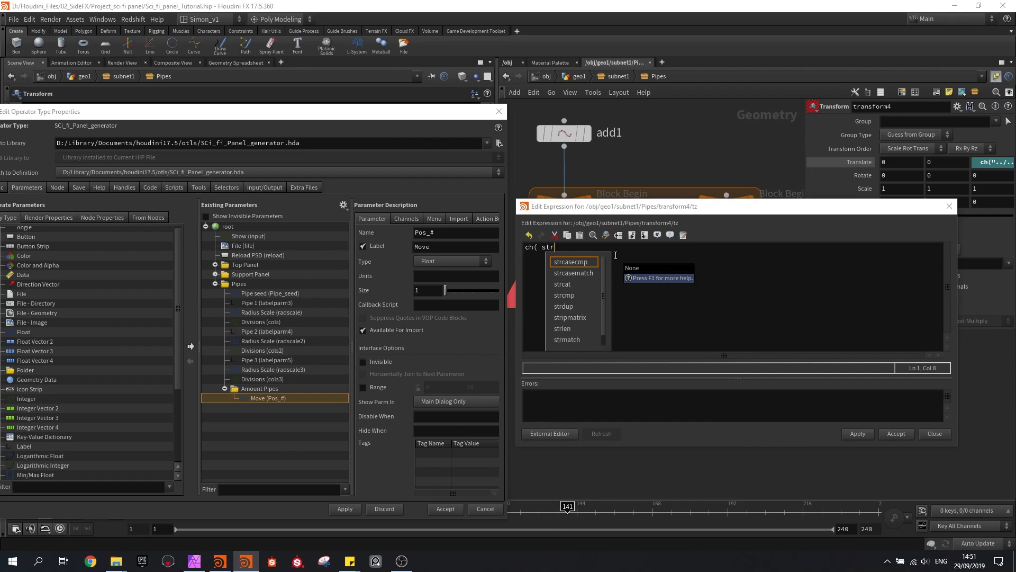
text(cat)
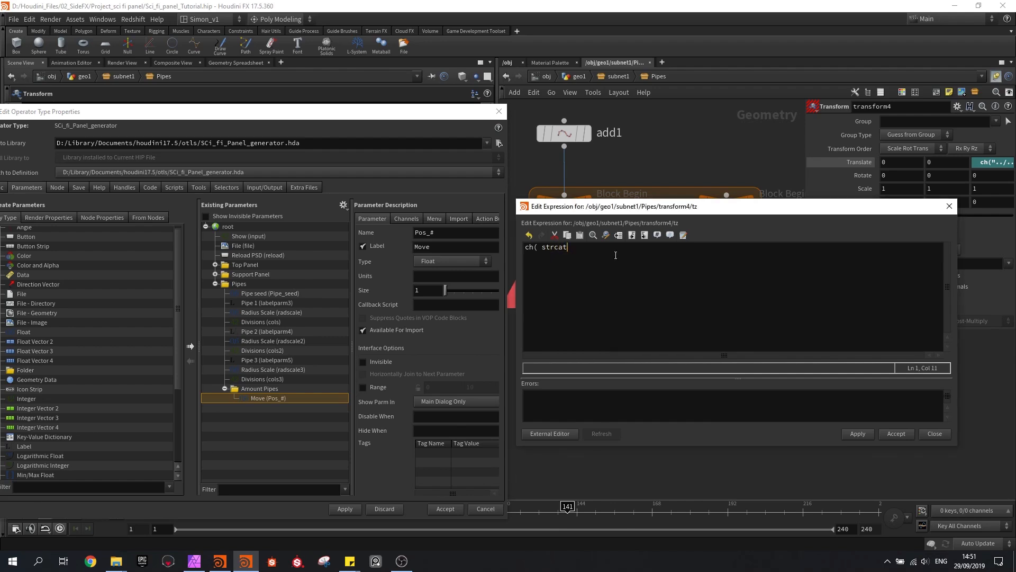
text(()
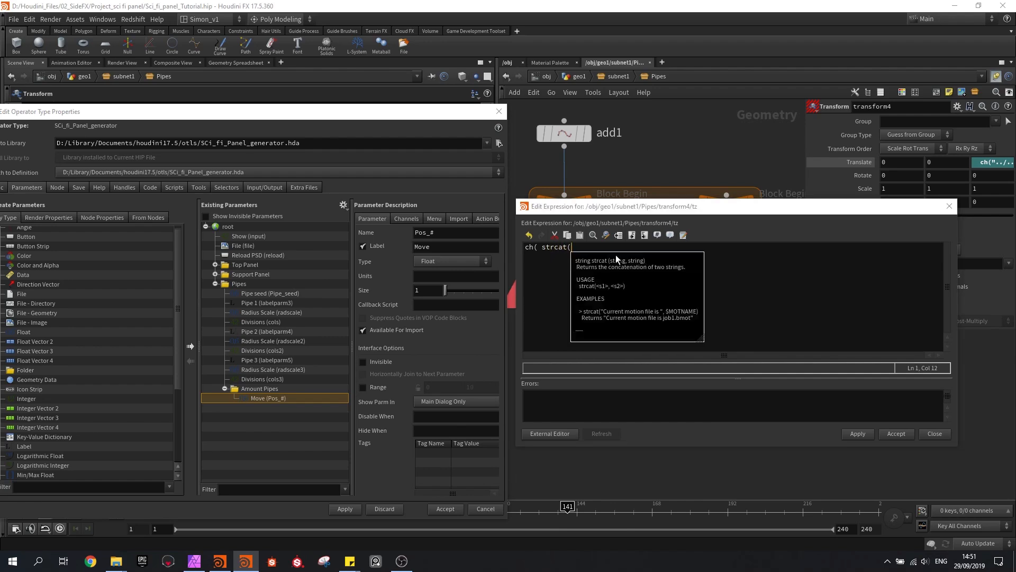
text("..)
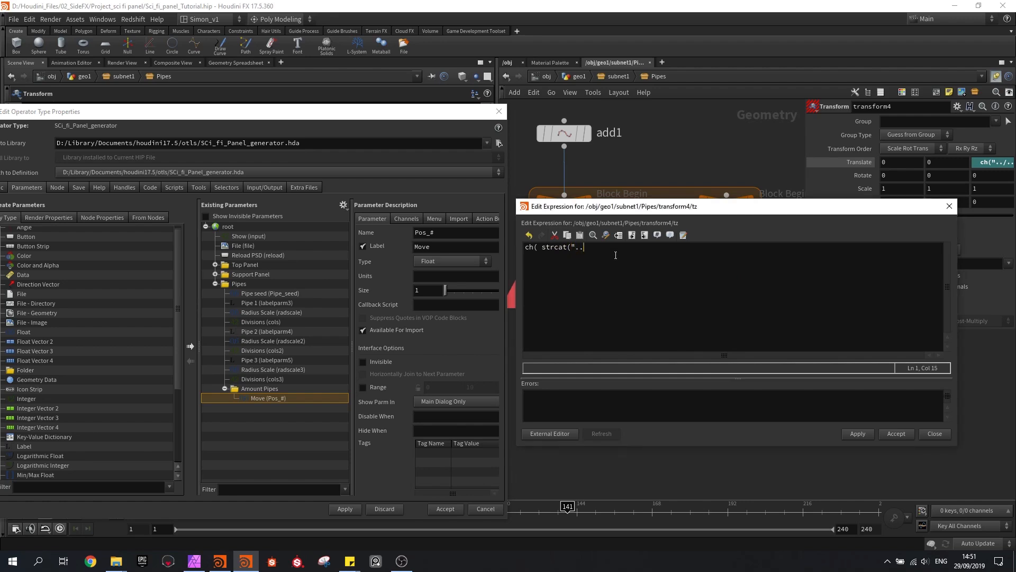
text(/../)
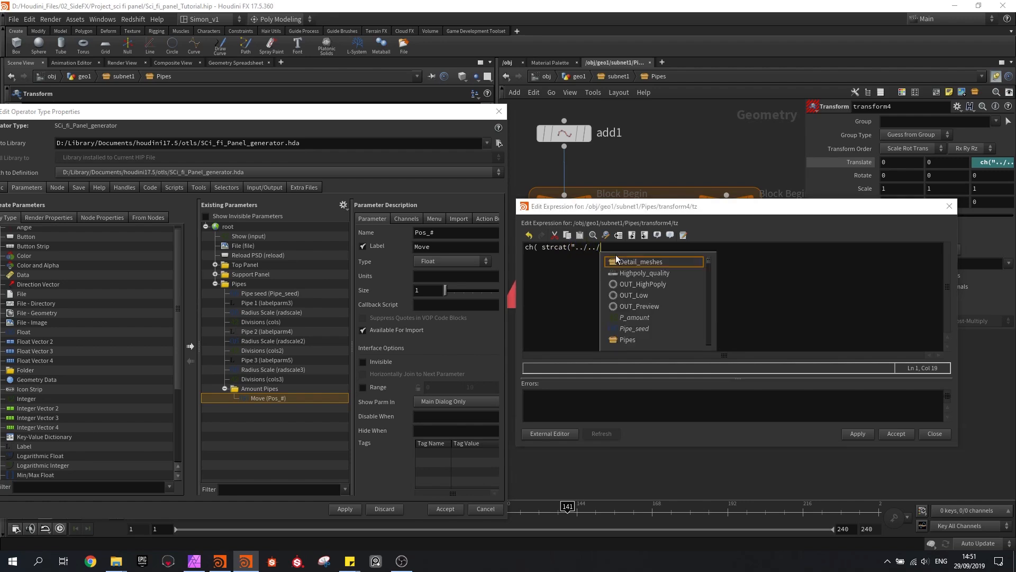
text(P)
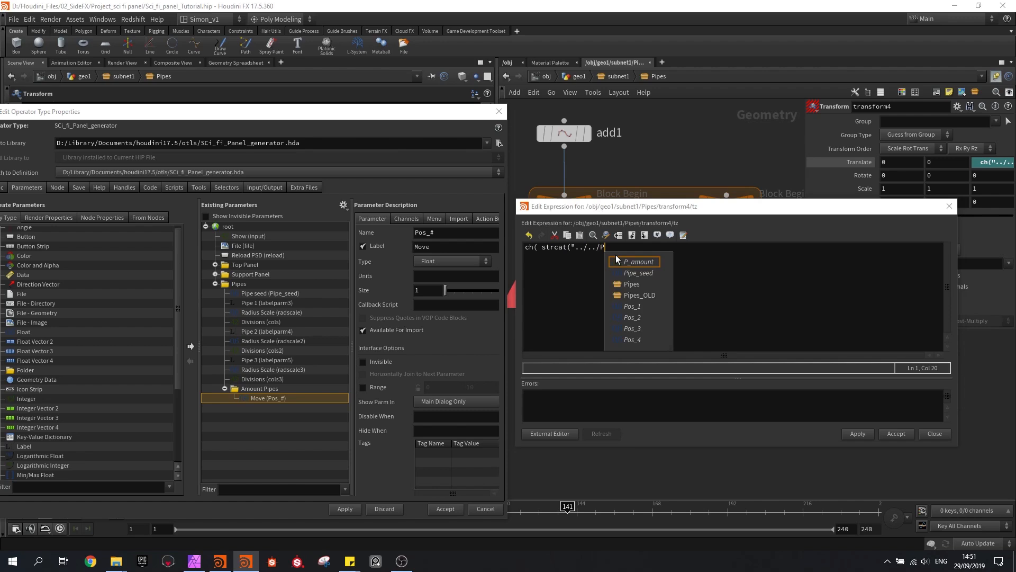
Enter "../../Pos_" as strcat's first string, leaving off the instance number
key(Down)
key(Down)
key(Down)
key(Down)
key(Return)
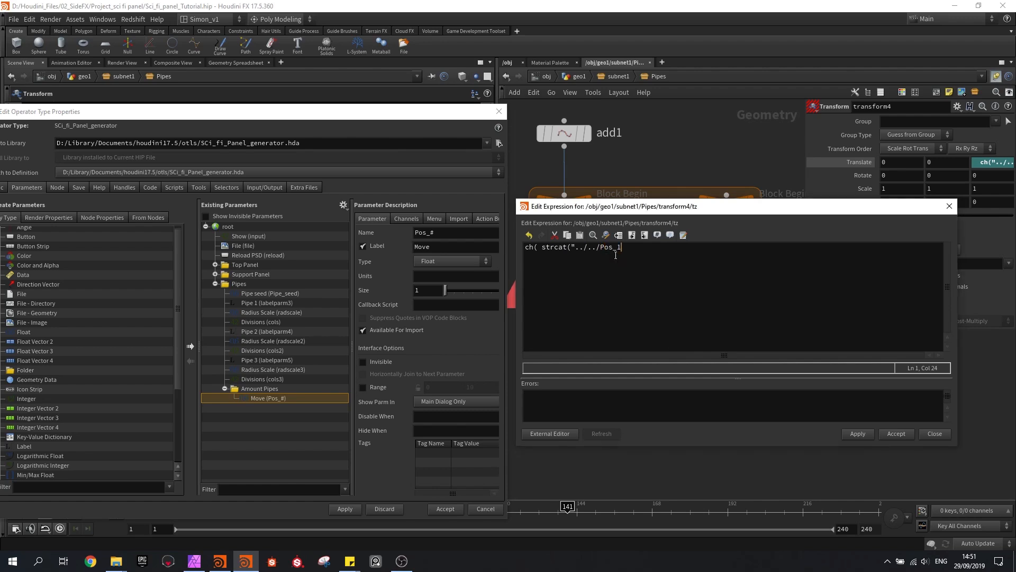
key(BackSpace)
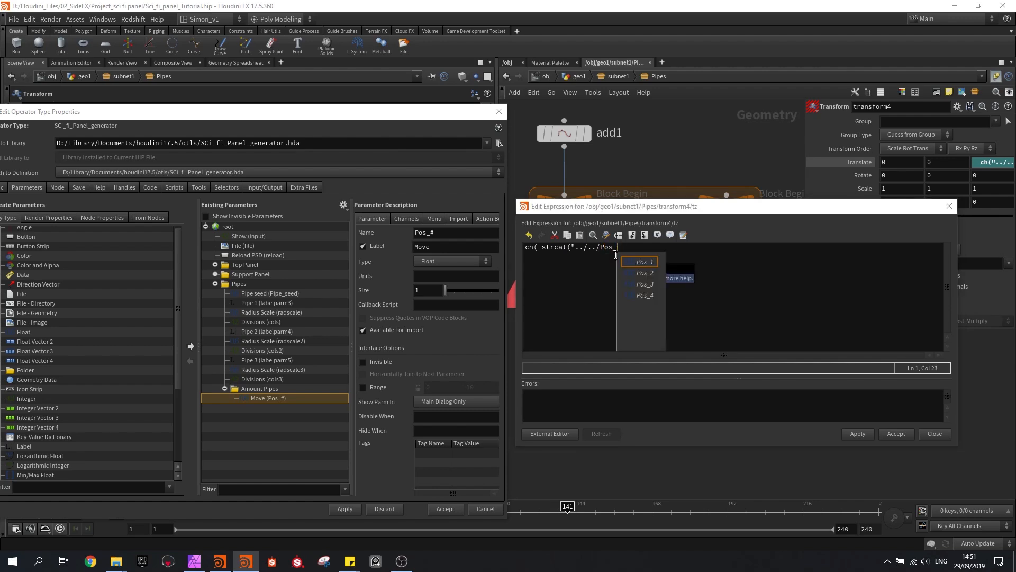
text(")
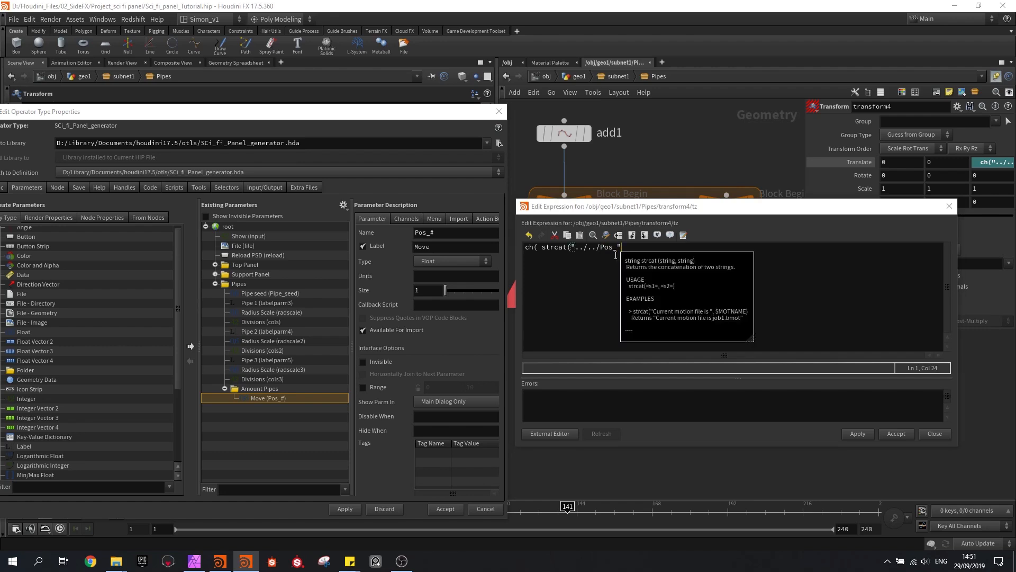
text( , detail()
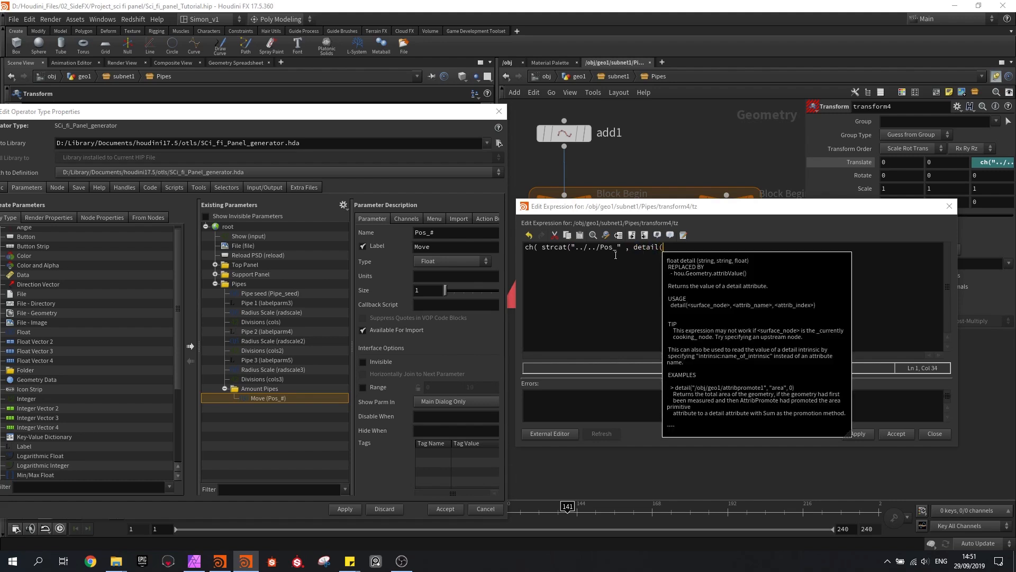
text("../)
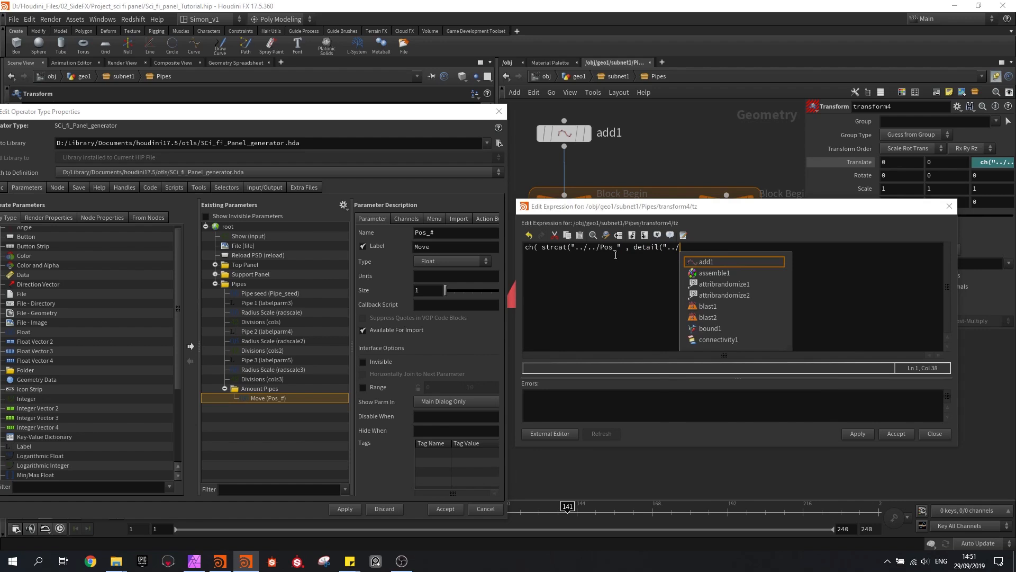
Start strcat's second argument with a detail() function that references the node "../foreach_count1"
drag(620, 208, 613, 249)
text(for)
drag(805, 198, 911, 197)
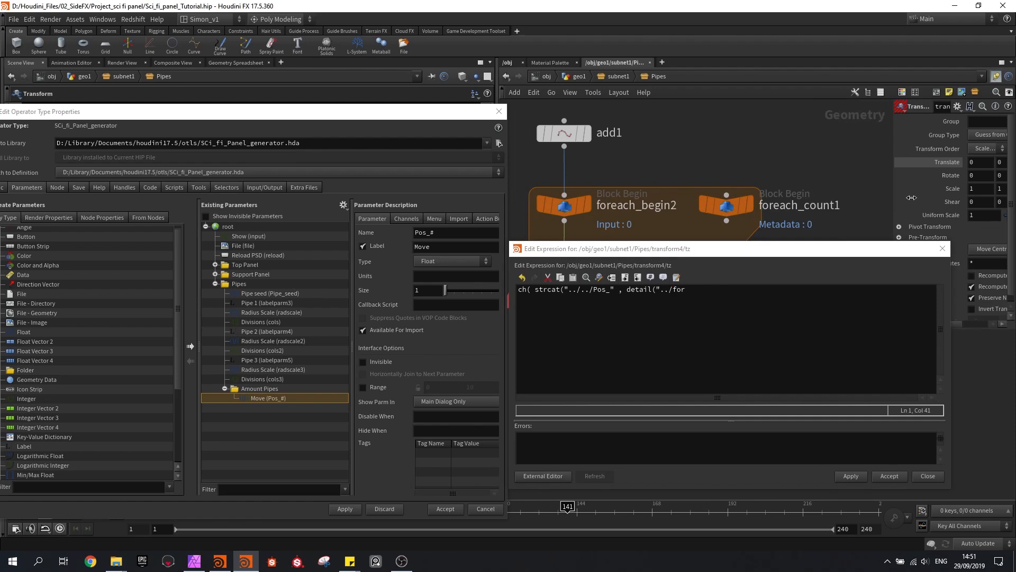
click(700, 288)
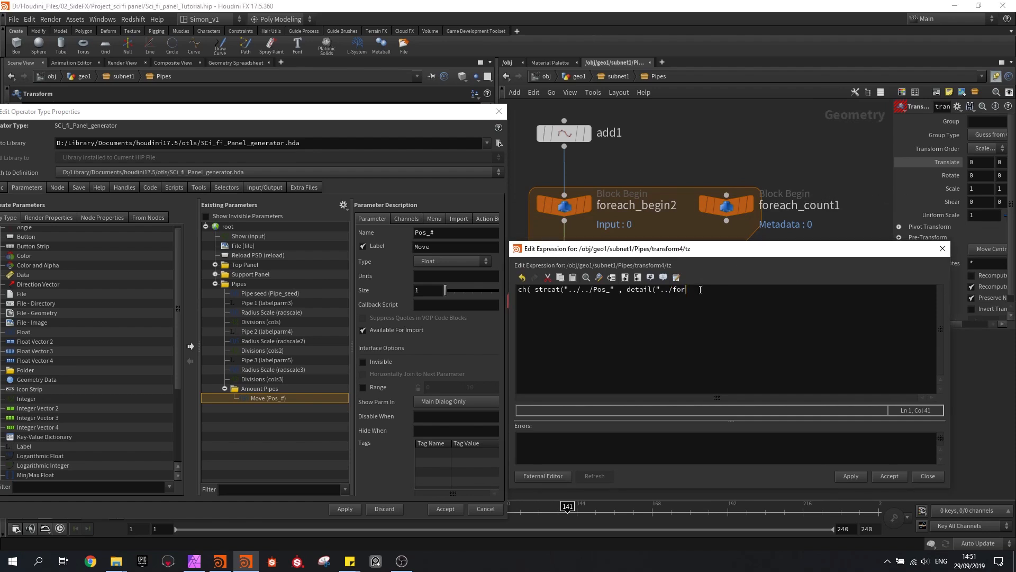
text(eac)
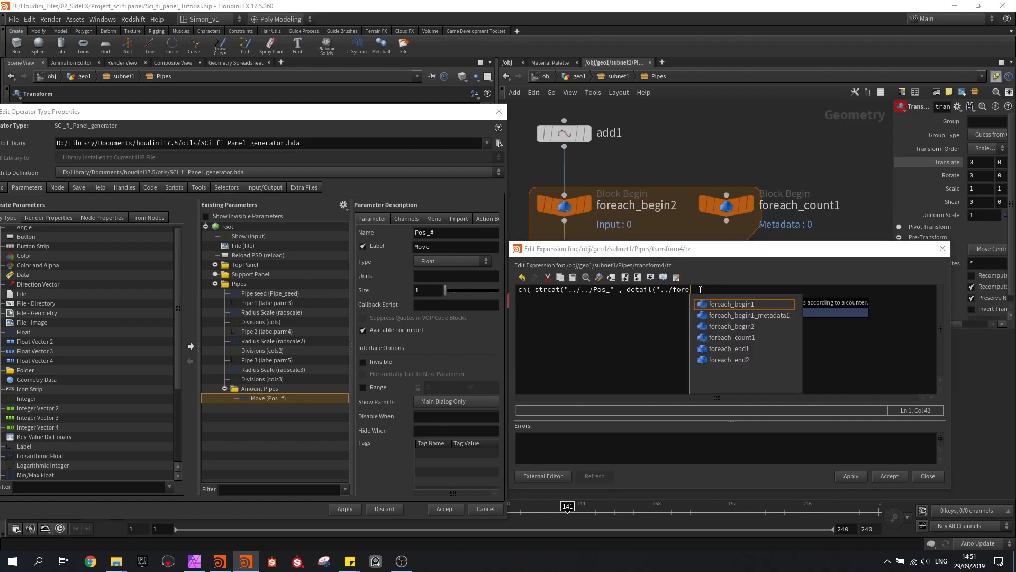
key(Down)
key(Down)
key(Down)
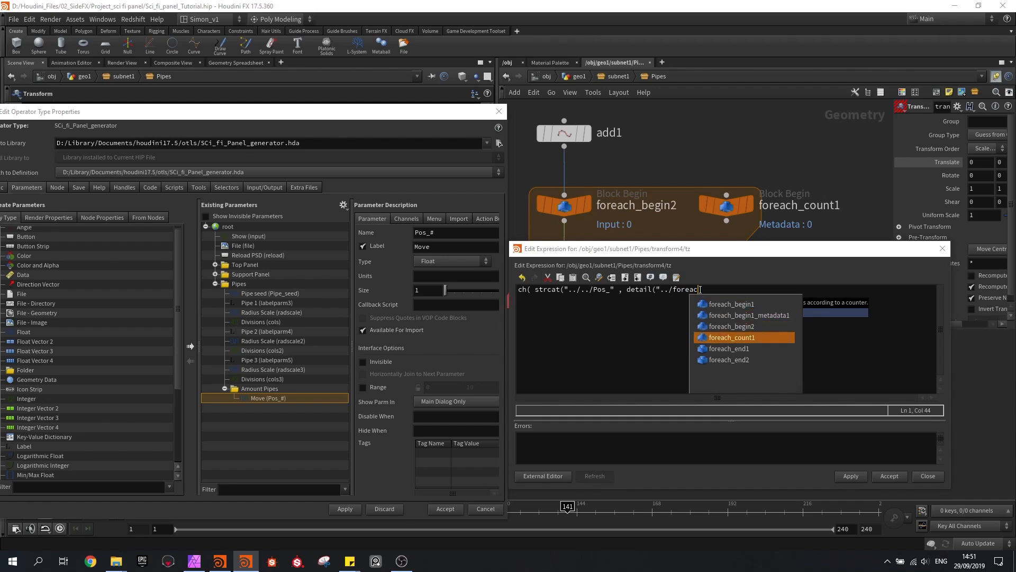
key(Return)
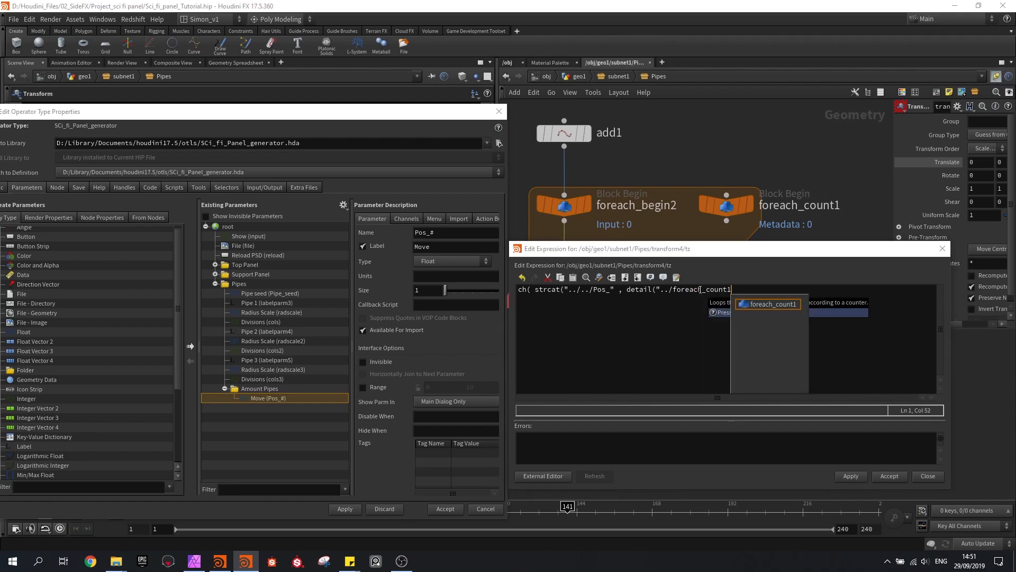
text(" , )
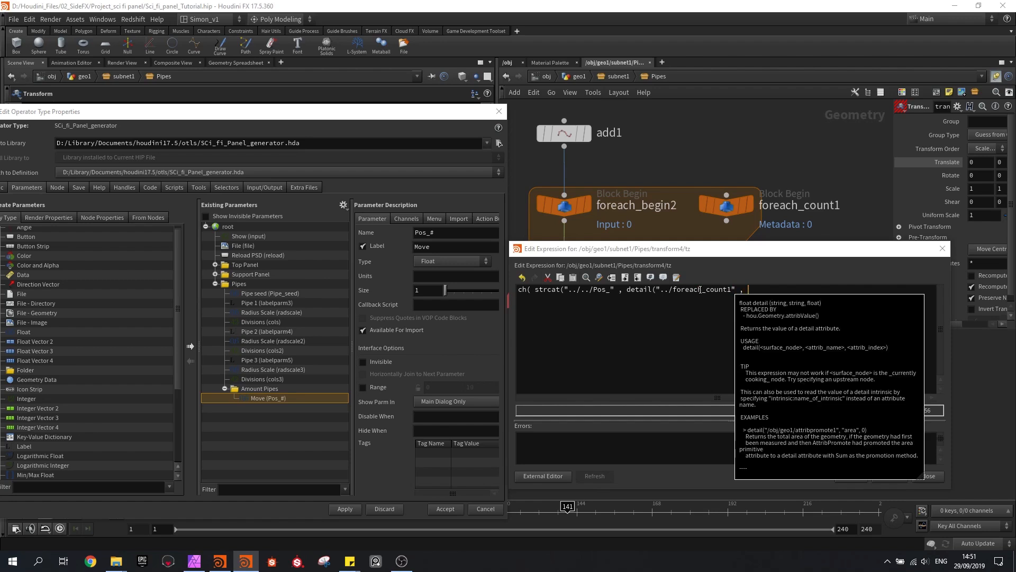
text(i)
Complete the detail() function with the attribute "iteration" and index 0
key(BackSpace)
text("iter)
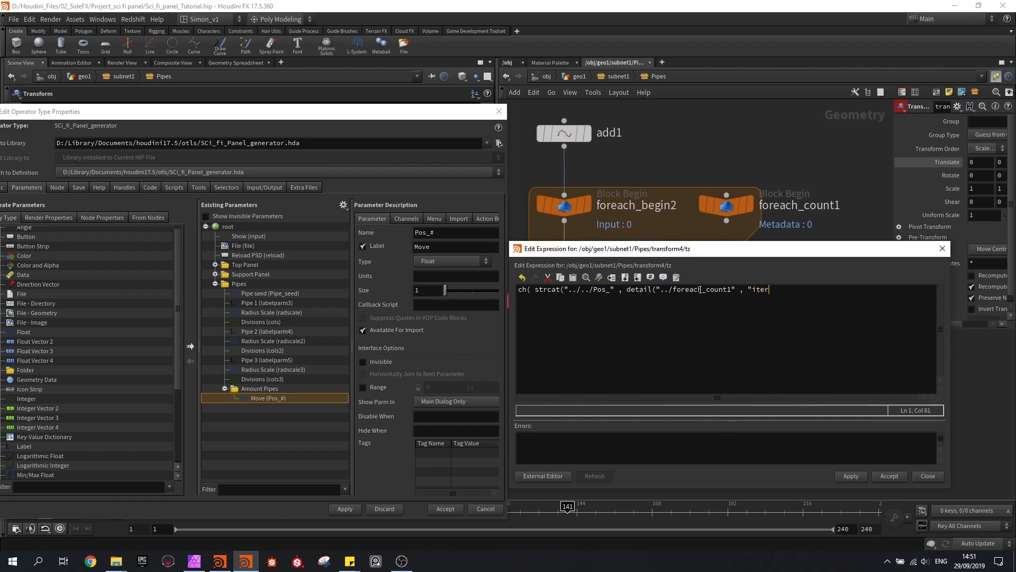
text(ation" , 0))
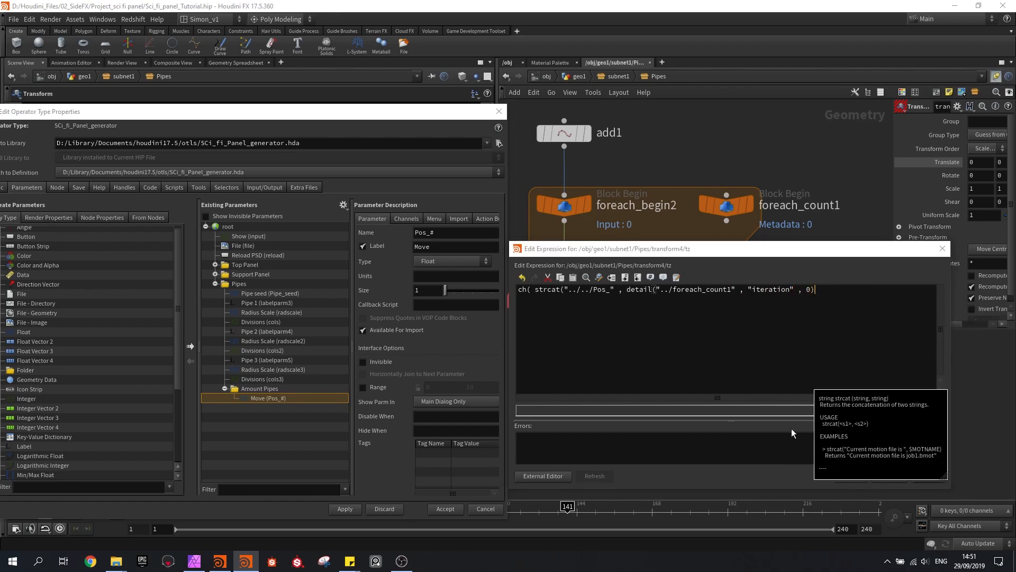
text())
Close the strcat and ch parentheses and apply the expression to transform4's Z translate
click(851, 477)
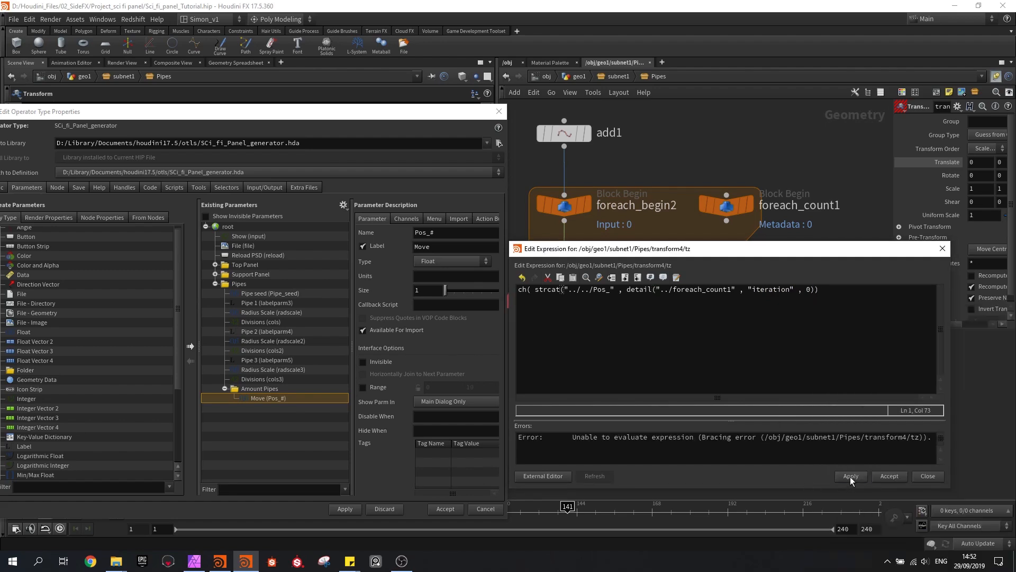
click(824, 294)
text())
click(854, 475)
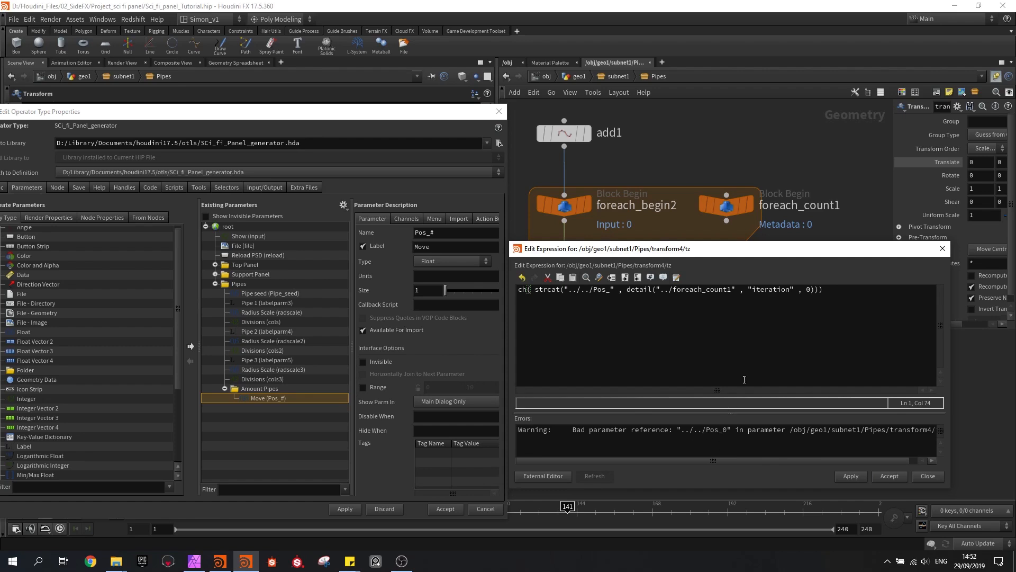
Add +1 after the detail() function inside strcat and apply the expression
key(Left)
key(Left)
text(+1)
click(846, 478)
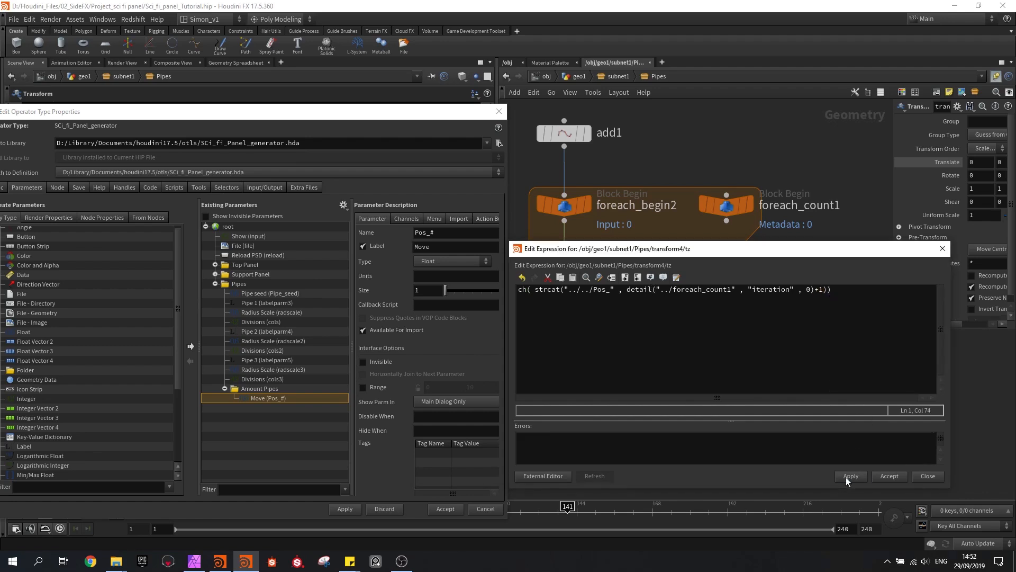
Accept the expression for transform4's Z translate and display the foreach_end2 node's output
click(887, 478)
middle_drag(615, 347, 659, 297)
click(632, 333)
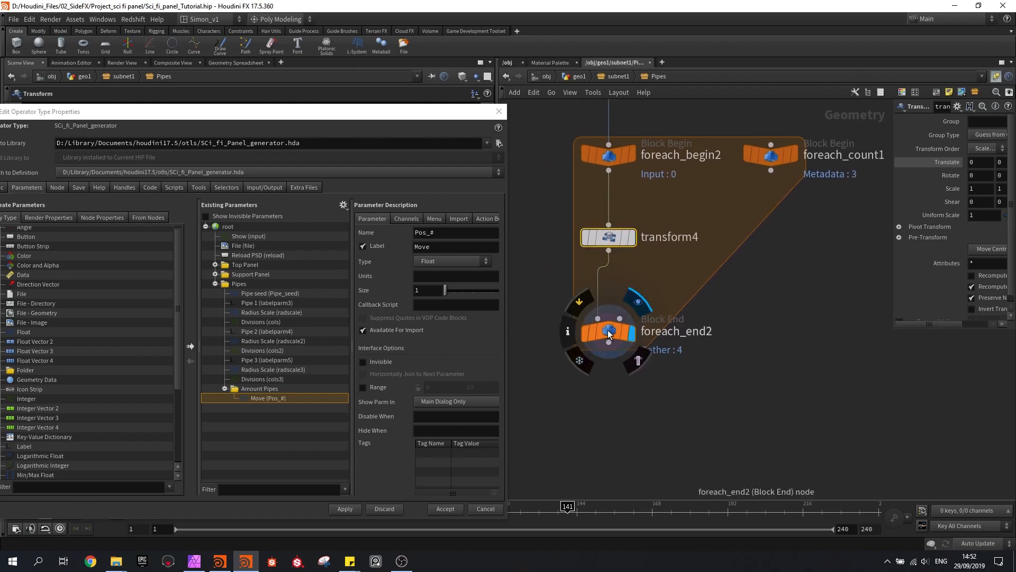
click(609, 333)
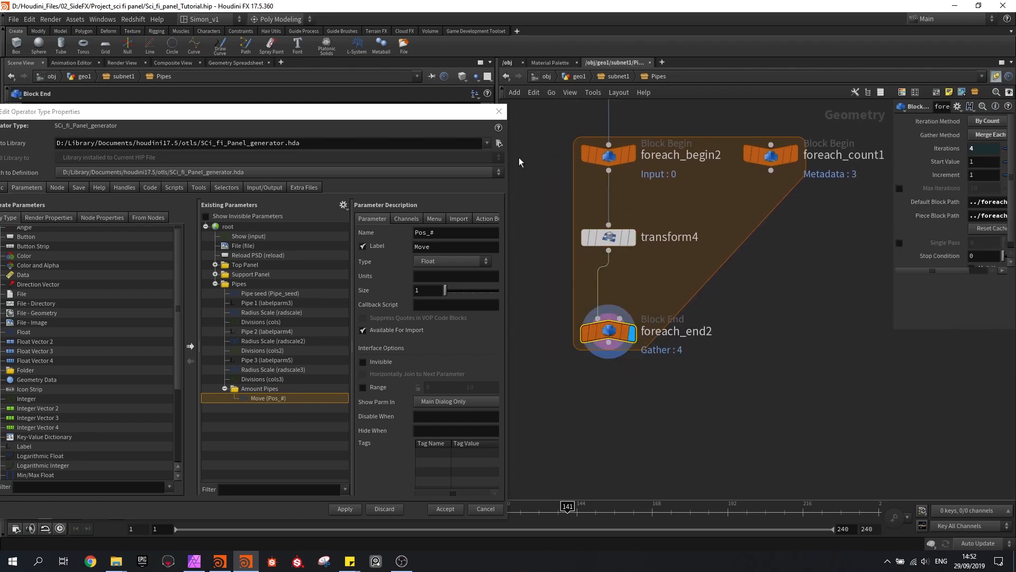
Move the add1 node and its for-each loop nodes together to a higher spot in the network
middle_drag(783, 305, 700, 347)
scroll(701, 347, down, 5)
drag(733, 382, 628, 254)
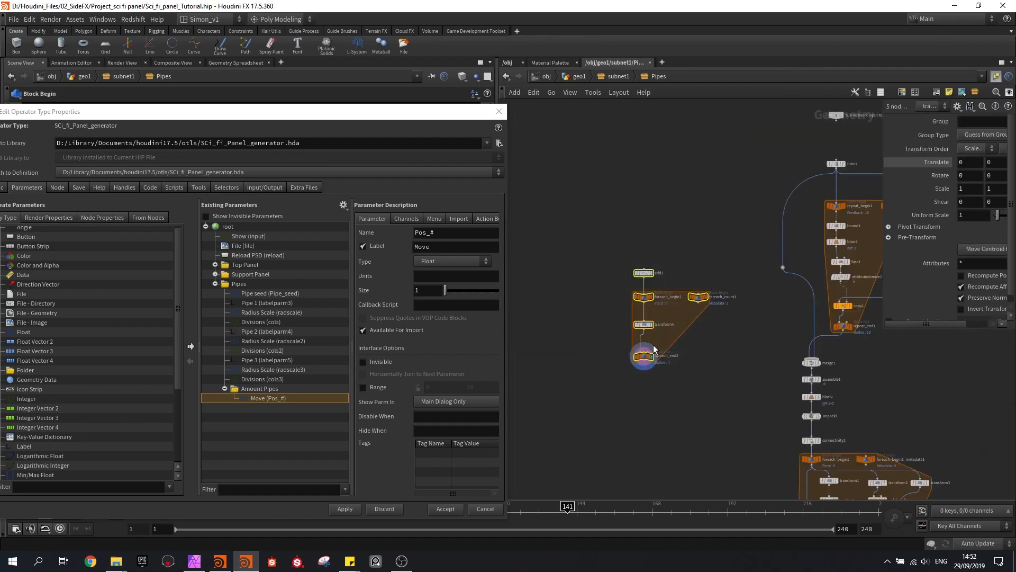
drag(644, 355, 662, 282)
Add a Copy to Points node below the foreach_end2 loop
middle_drag(717, 308, 680, 345)
key(Tab)
text(copy)
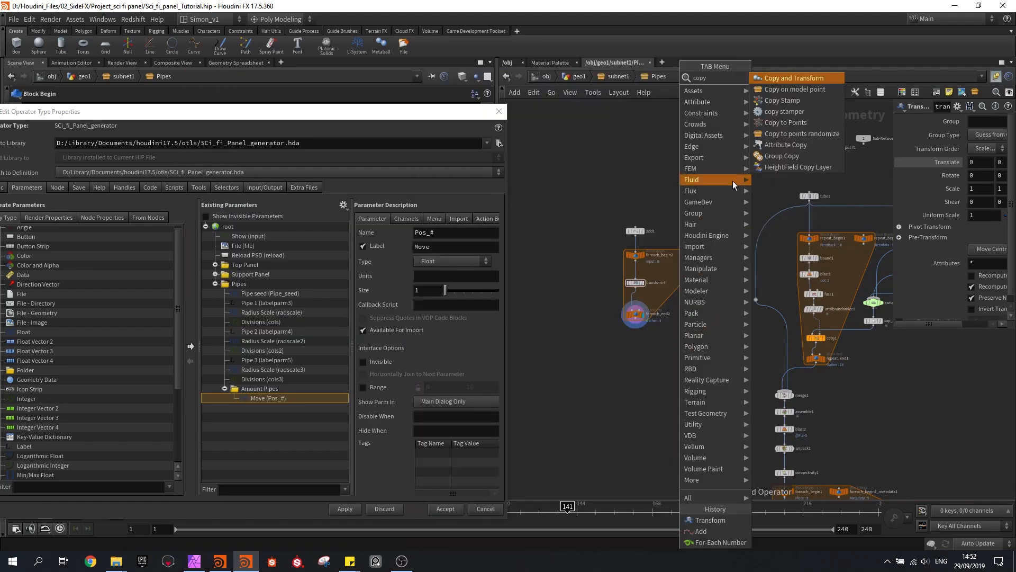
click(776, 124)
click(691, 349)
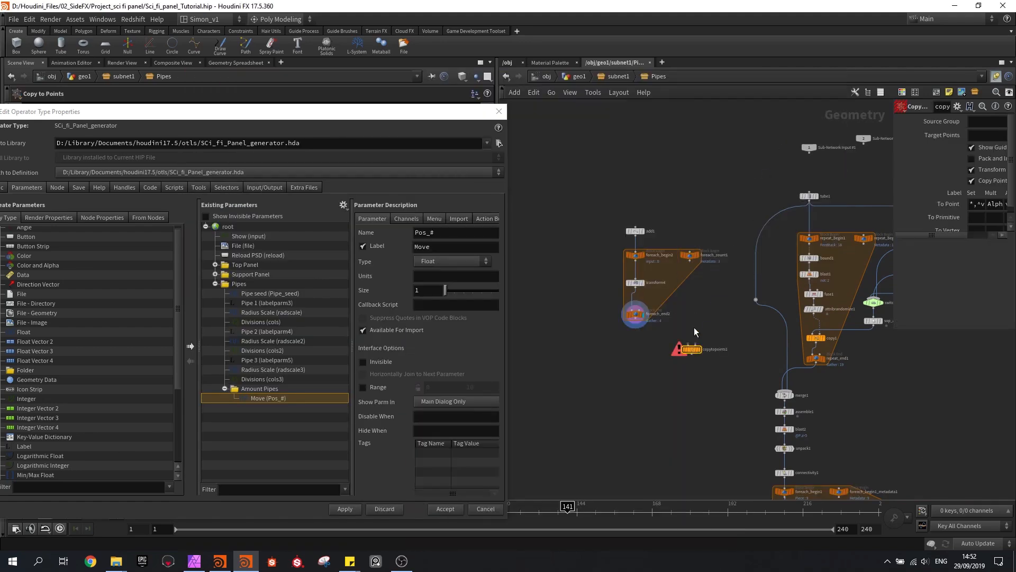
Connect the tube to copytopoints1's first input and foreach_end2 to its second input
scroll(693, 329, up, 2)
drag(833, 175, 690, 346)
scroll(628, 329, up, 4)
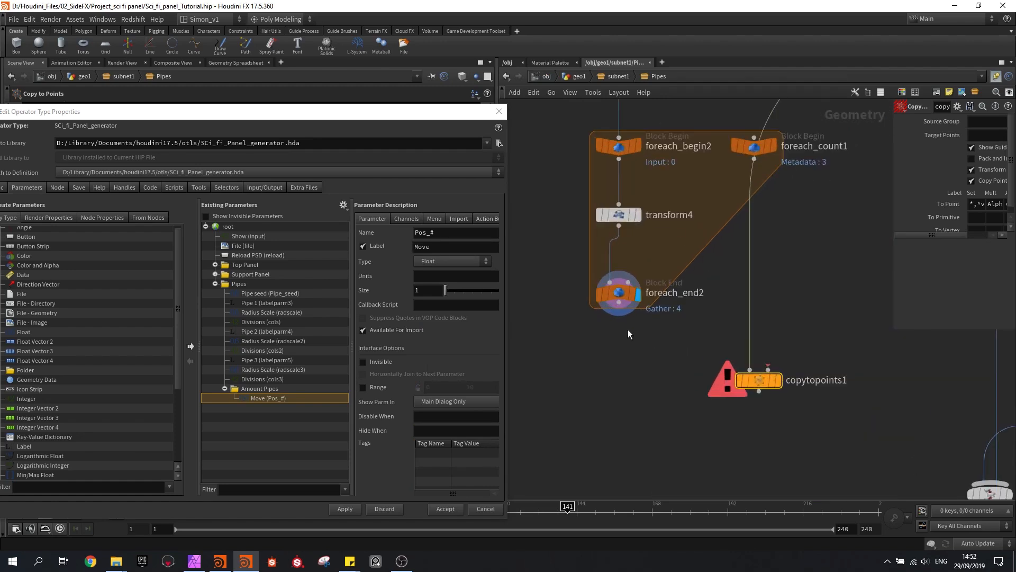
drag(618, 303, 769, 344)
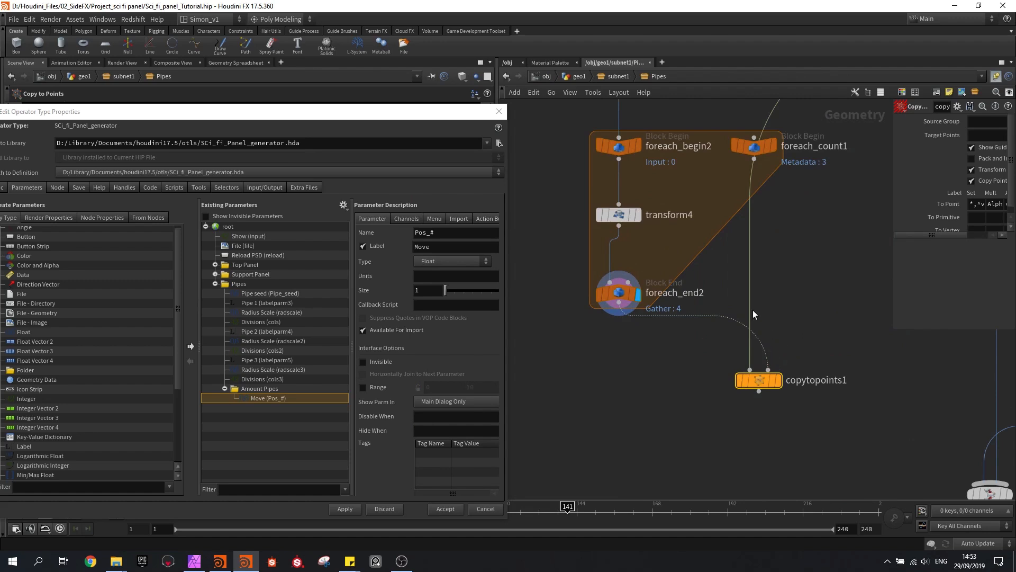
Move copytopoints1 down beside the merge1 chain and add a Switch node below it
middle_drag(774, 335, 671, 205)
scroll(677, 212, down, 2)
drag(661, 237, 687, 402)
middle_drag(720, 362, 698, 251)
key(Tab)
text(swi)
key(Return)
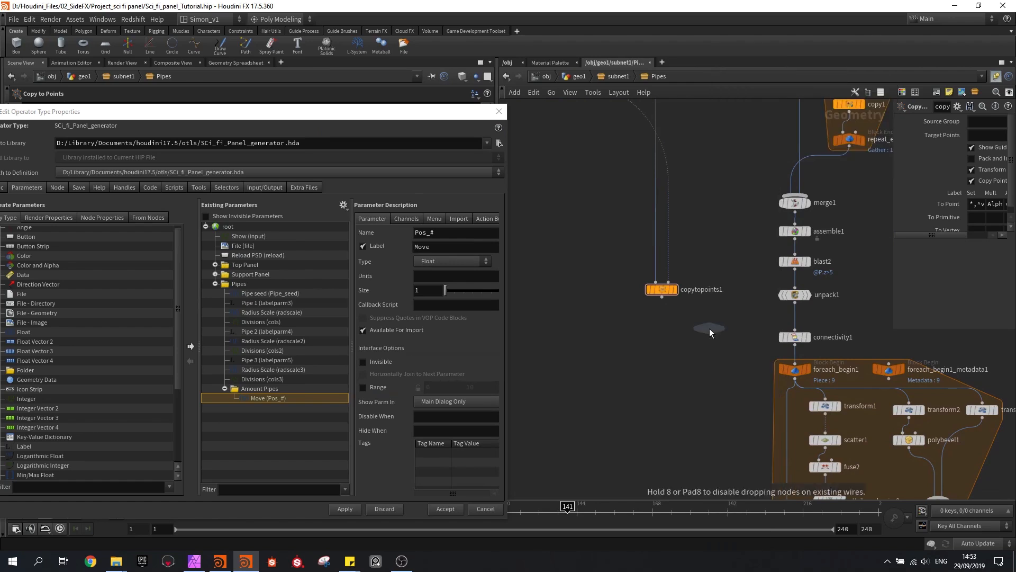
click(709, 328)
Connect unpack1 as the first input and copytopoints1 as the second input of the new switch
scroll(762, 318, up, 3)
drag(819, 293, 673, 323)
drag(589, 283, 672, 323)
drag(678, 339, 687, 368)
Feed switch3's output into connectivity1 in place of unpack1, rearranging the nodes to make room
scroll(735, 354, down, 5)
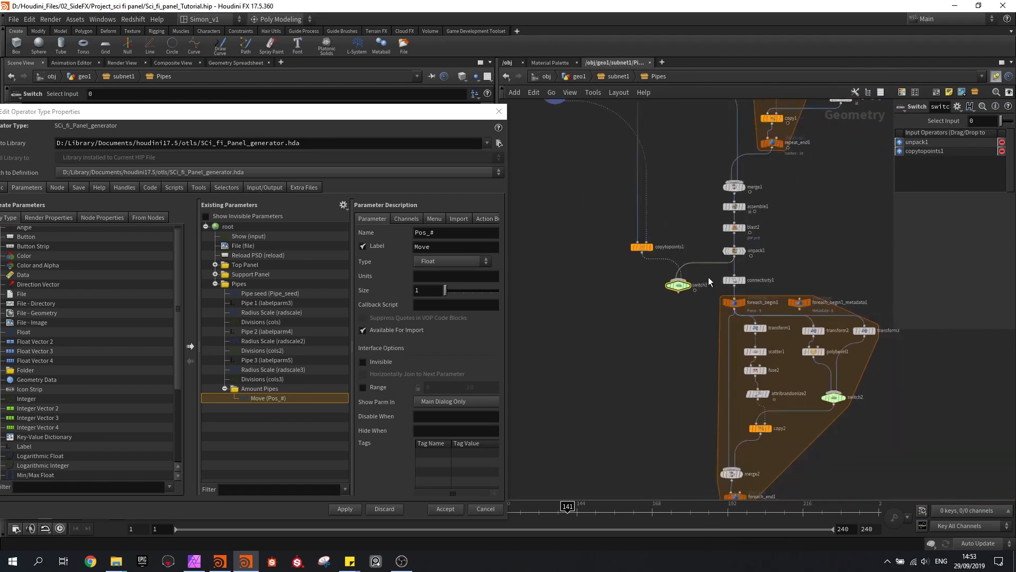
drag(839, 446, 710, 276)
scroll(723, 280, up, 2)
drag(724, 280, 723, 339)
scroll(672, 290, up, 3)
mouse_move(670, 287)
mouse_down()
mouse_move(766, 359)
mouse_move(673, 296)
mouse_up()
middle_drag(749, 287, 753, 301)
scroll(753, 300, down, 3)
Add switch3's Select Input parameter to the asset's Pipes folder, directly above Amount Pipes
click(710, 358)
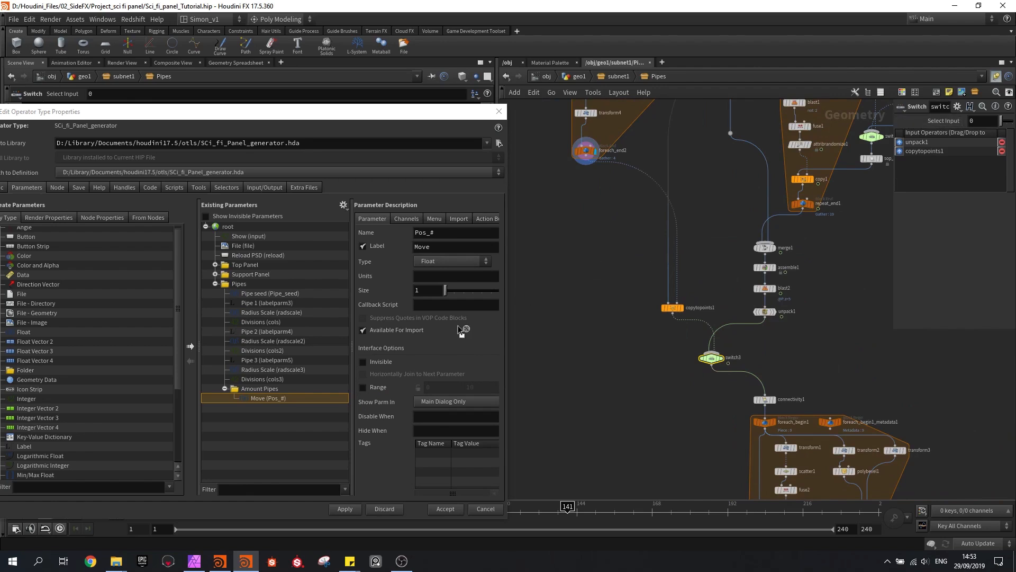
drag(272, 392, 236, 284)
drag(250, 407, 244, 383)
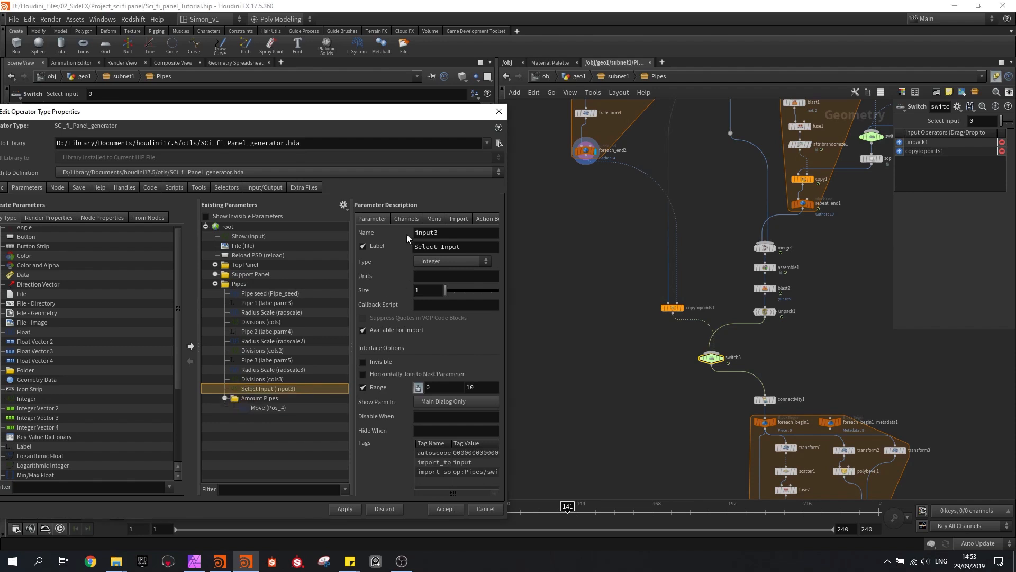
Set the label of the promoted Select Input parameter to Method
triple_click(469, 248)
text(Metho)
key(Return)
click(441, 248)
text(d)
key(Return)
Enable a menu for the Method parameter and add an item with token 0 labelled "All pipe"
click(429, 220)
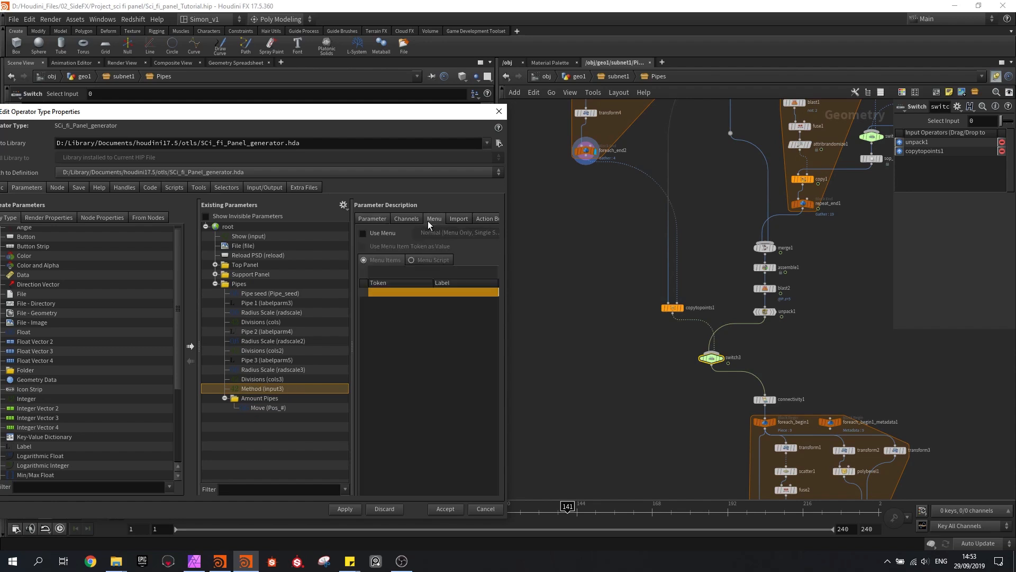
click(363, 232)
click(431, 272)
text(0)
click(453, 271)
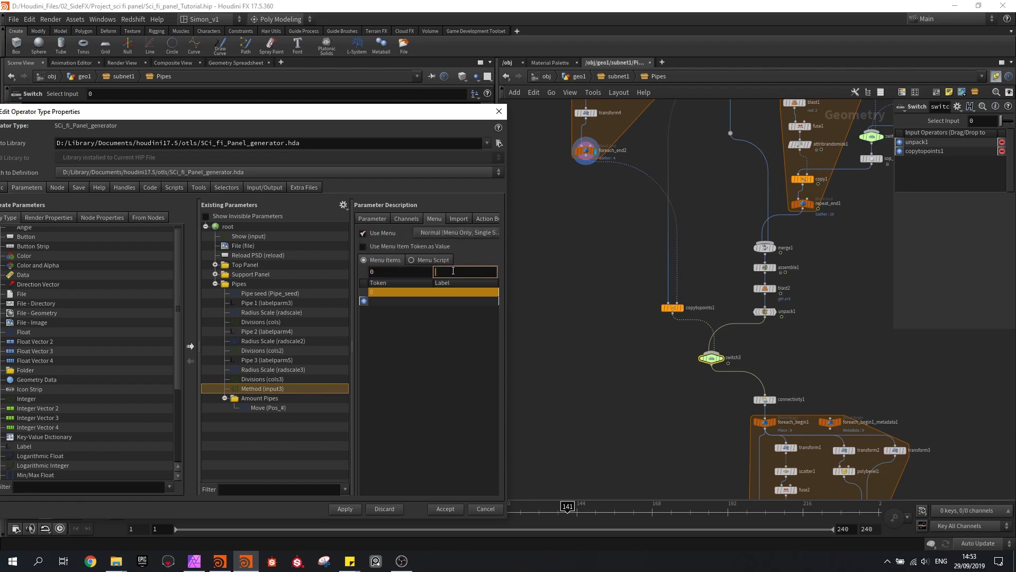
text(All pipe)
key(Return)
Add a second Method menu item with token 1 and label "Manual"
text(1)
click(448, 271)
text(Ma)
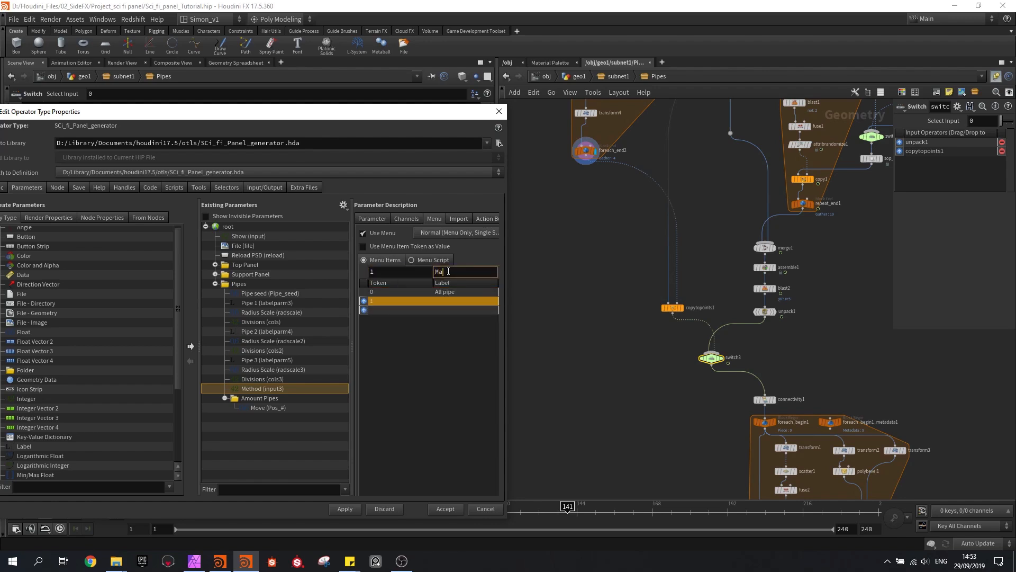
text(nual)
key(BackSpace)
key(BackSpace)
key(BackSpace)
text(ual)
key(Return)
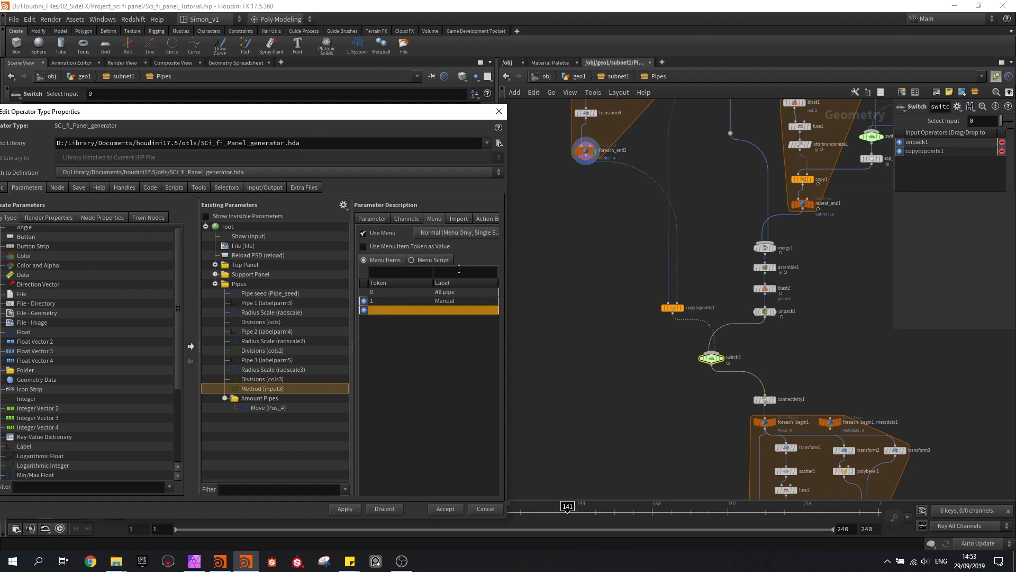
Apply and accept the asset's parameter changes, and save the scene
click(355, 510)
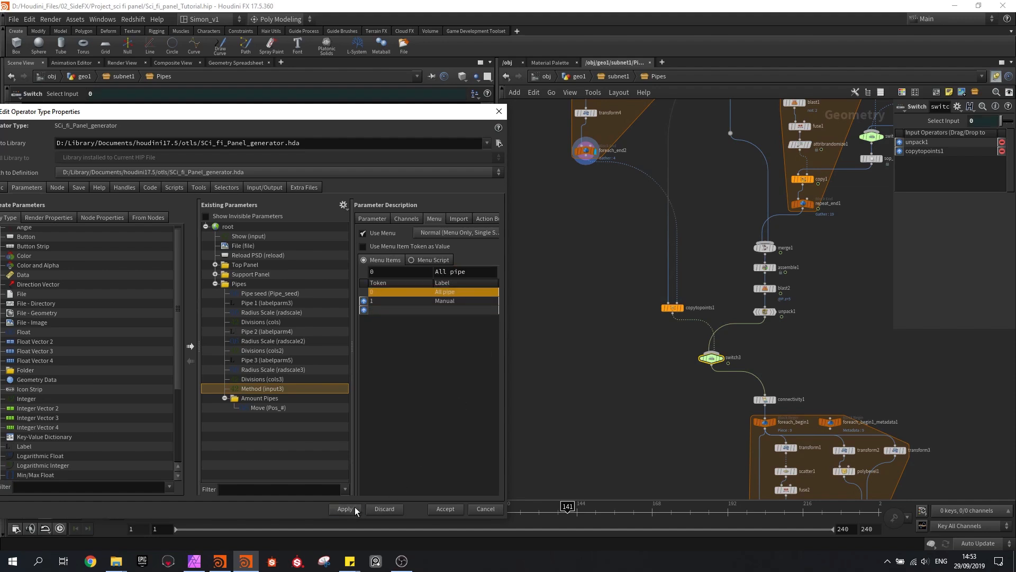
click(443, 509)
scroll(557, 325, down, 2)
key(ctrl+s)
Display the foreach_end1 node's output and return to the geo1 level
middle_drag(600, 362, 583, 215)
scroll(583, 216, down, 2)
scroll(686, 360, up, 3)
click(676, 359)
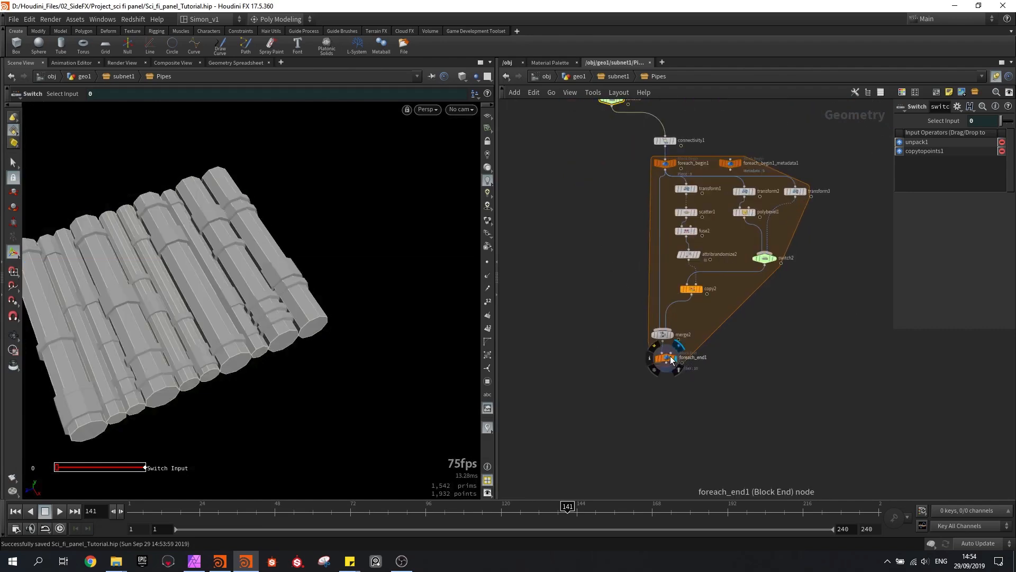
click(668, 359)
click(584, 77)
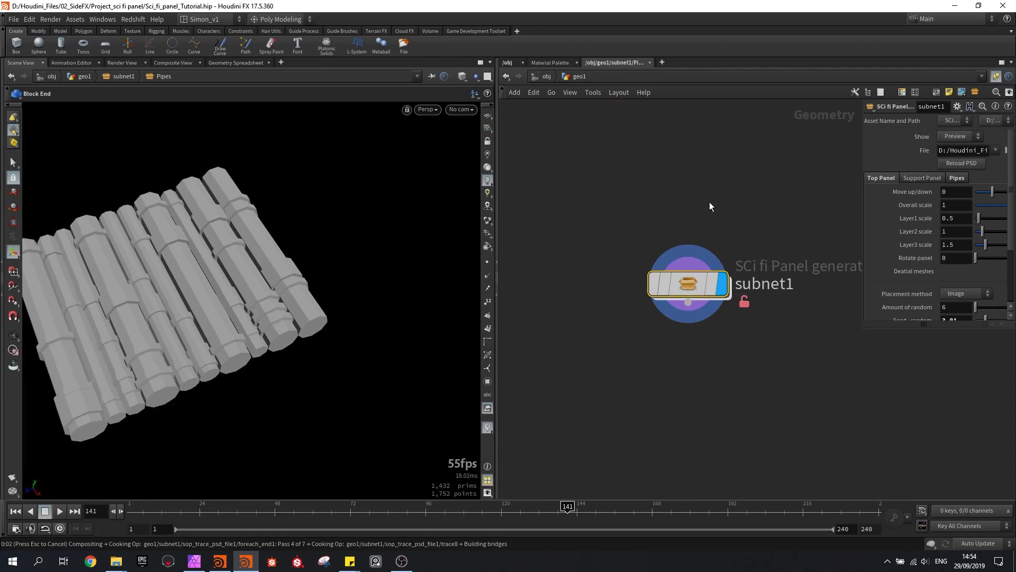
Set the asset's pipe Method to Manual and shift individual pipes with their Move parameters
click(865, 313)
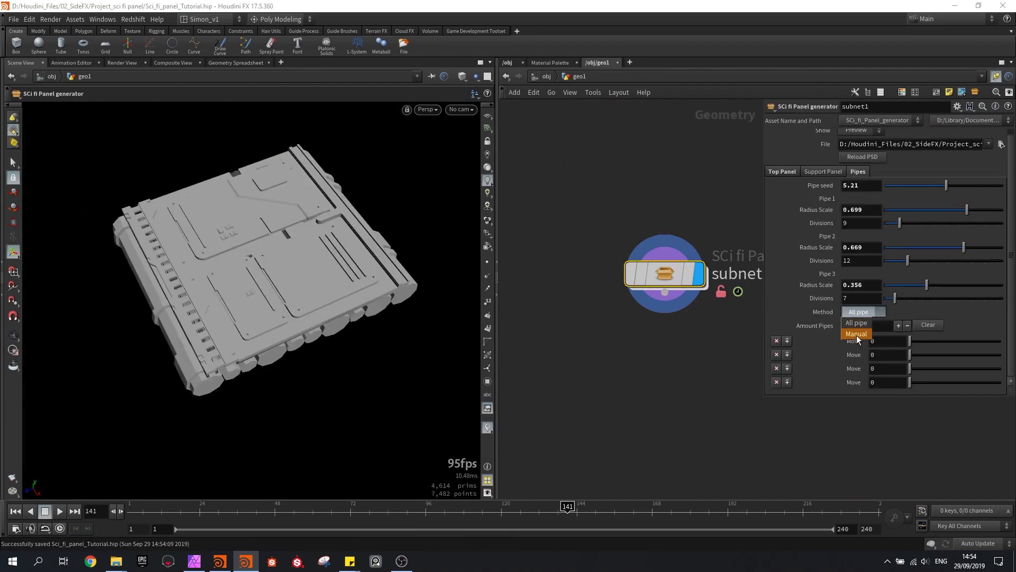
click(856, 335)
alt+drag(390, 312, 360, 228)
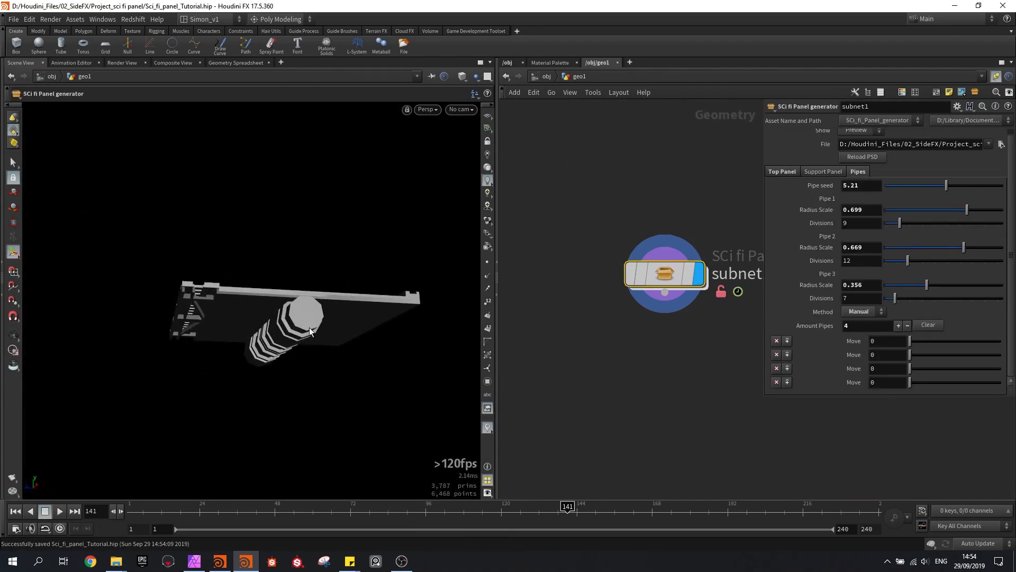
drag(319, 343, 338, 313)
drag(918, 340, 934, 373)
mouse_move(959, 371)
mouse_down()
mouse_move(936, 382)
mouse_move(962, 382)
mouse_up()
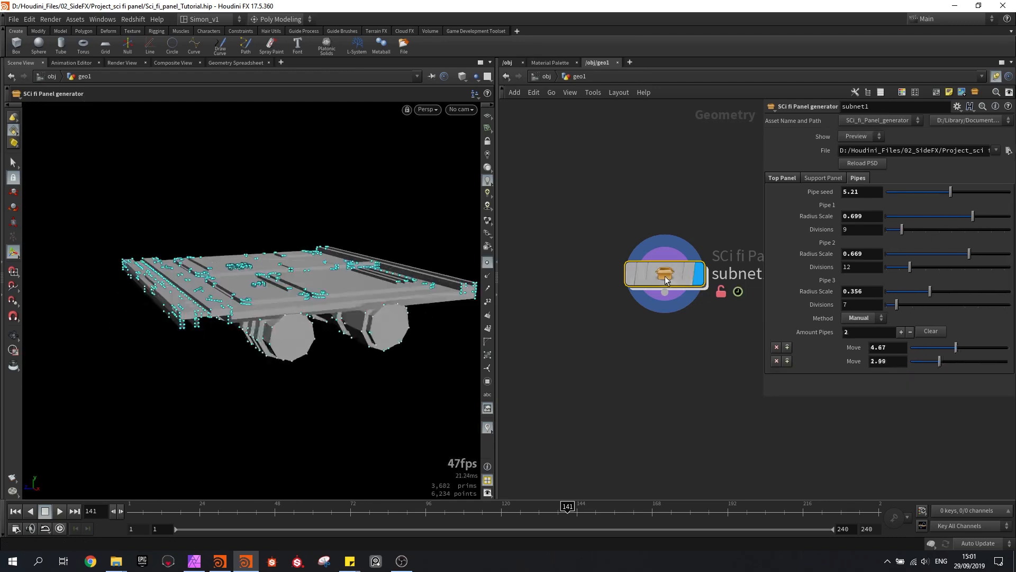
Inside subnet1, save the scene and set sop_axis_align7's X Axis and Z Axis to No Change
double_click(664, 274)
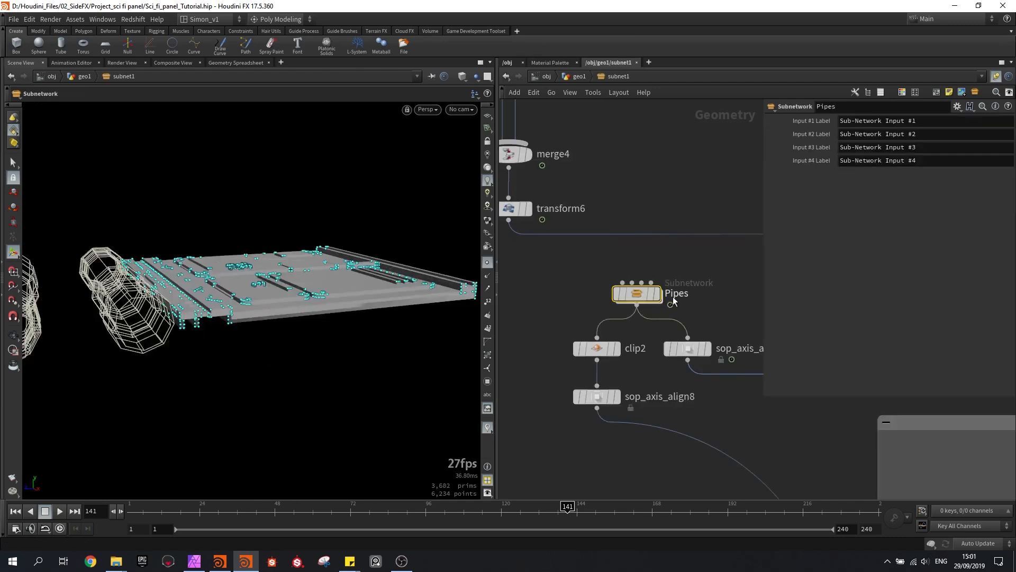
click(688, 349)
middle_drag(712, 295, 663, 259)
scroll(651, 275, up, 3)
scroll(651, 276, down, 3)
key(ctrl+s)
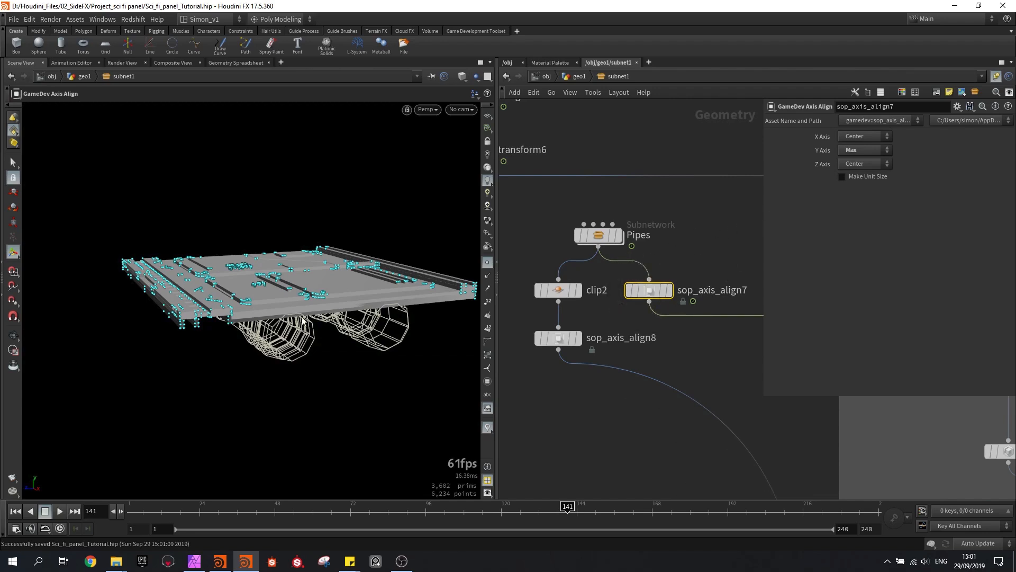
alt+drag(286, 313, 287, 342)
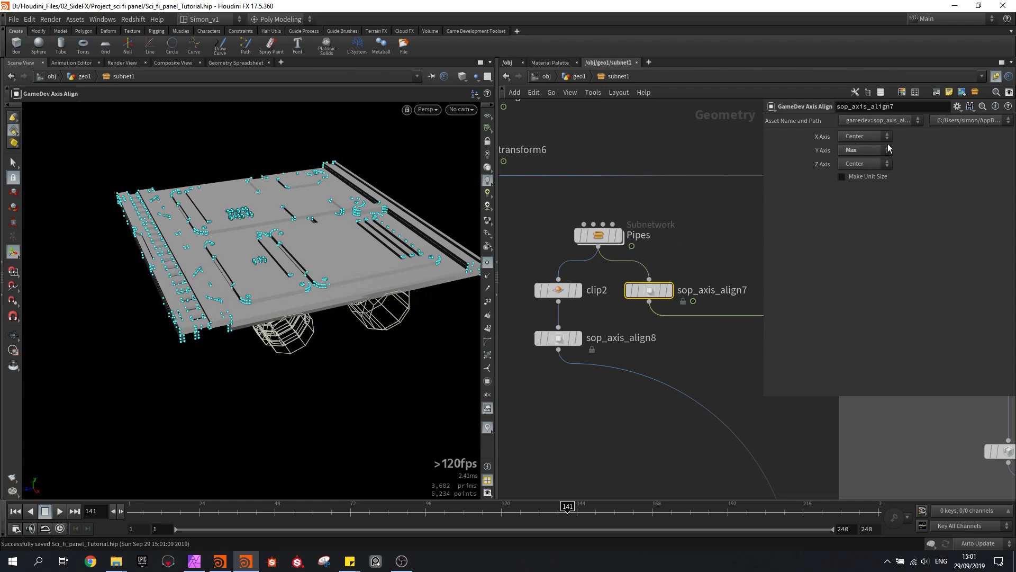
click(861, 136)
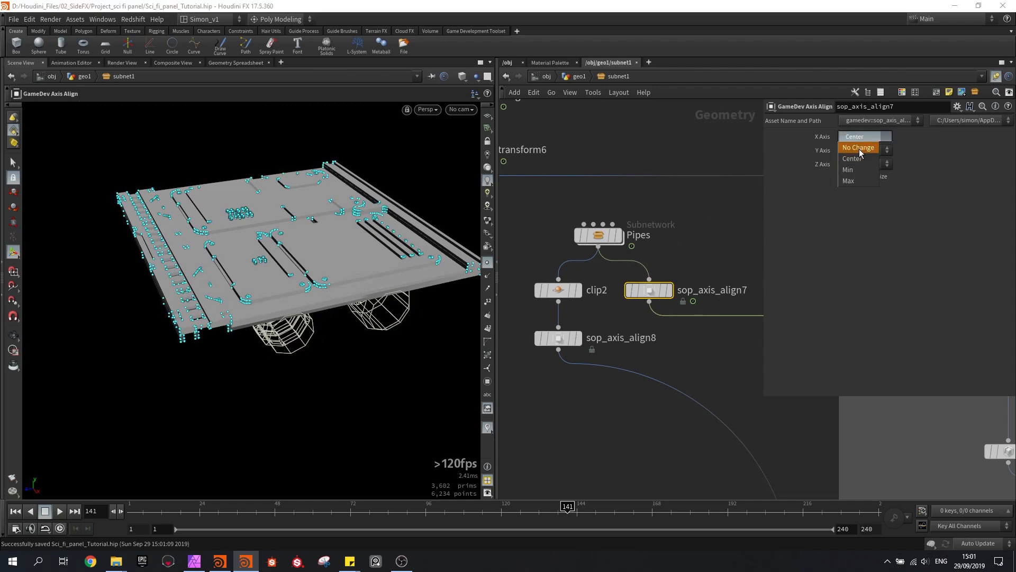
click(859, 148)
click(855, 164)
click(859, 177)
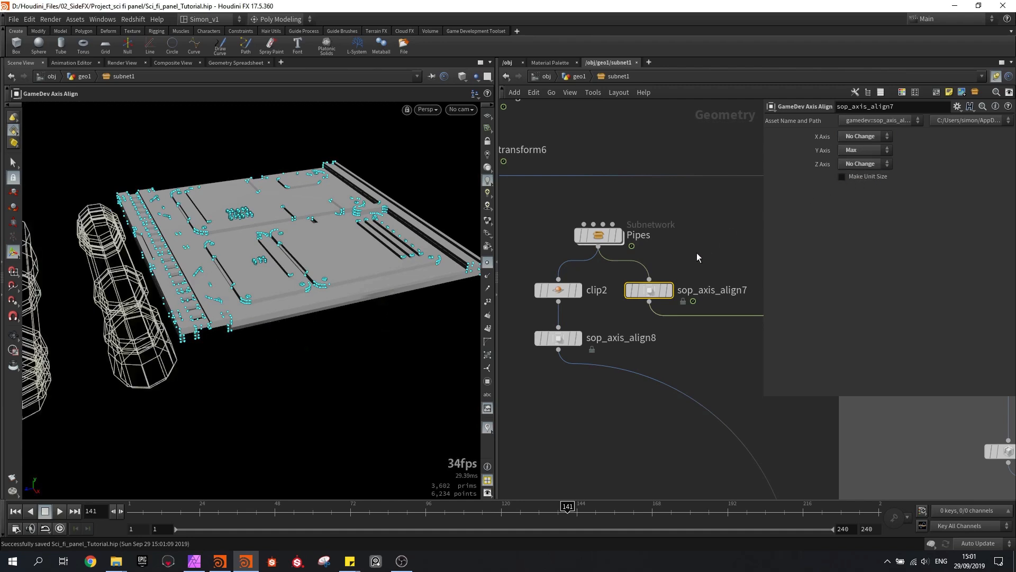
Set the X Axis and Z Axis of sop_axis_align8 to No Change
alt+drag(297, 240, 273, 230)
alt+scroll(273, 230, down, 2)
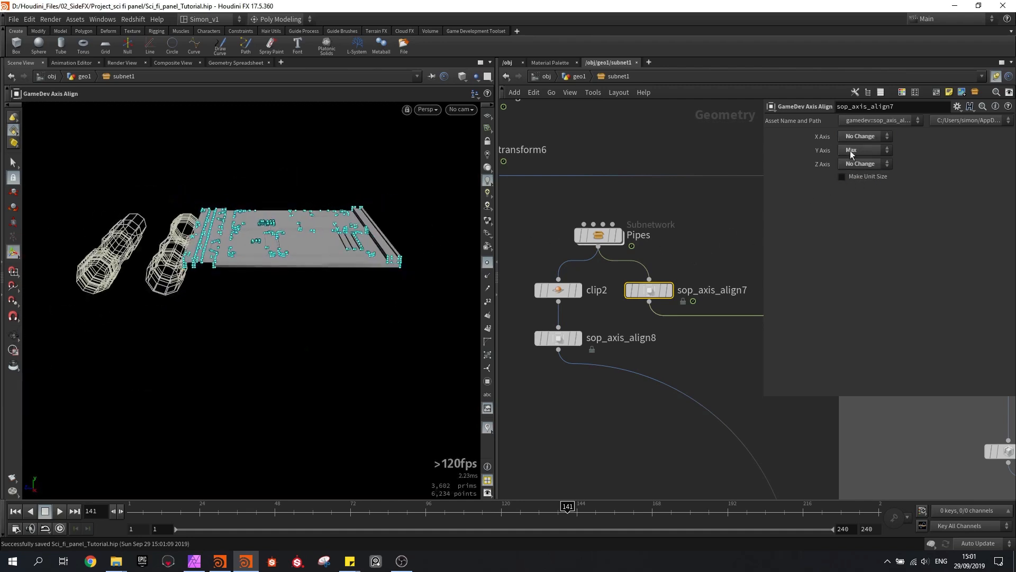
click(558, 338)
click(853, 139)
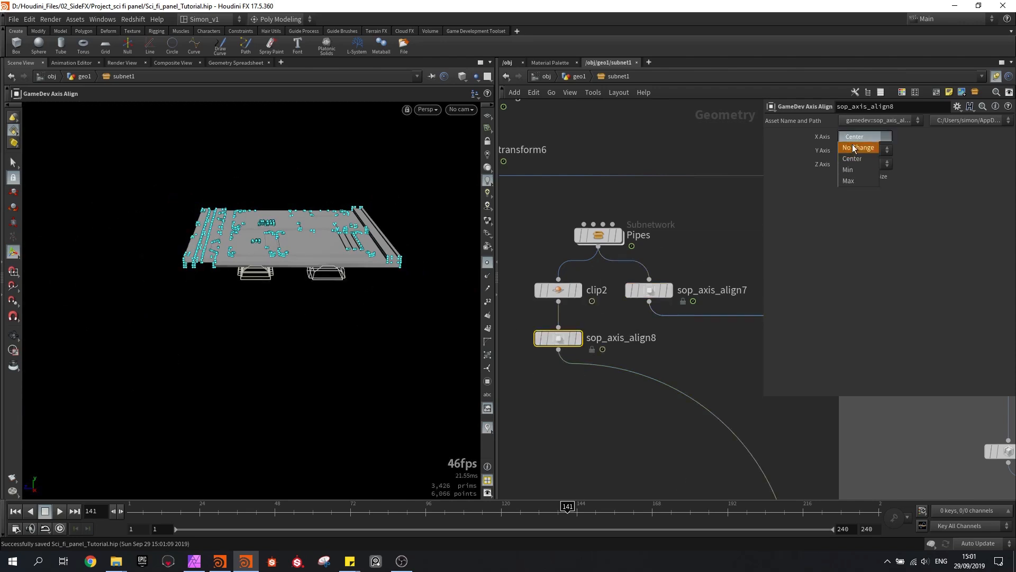
click(859, 170)
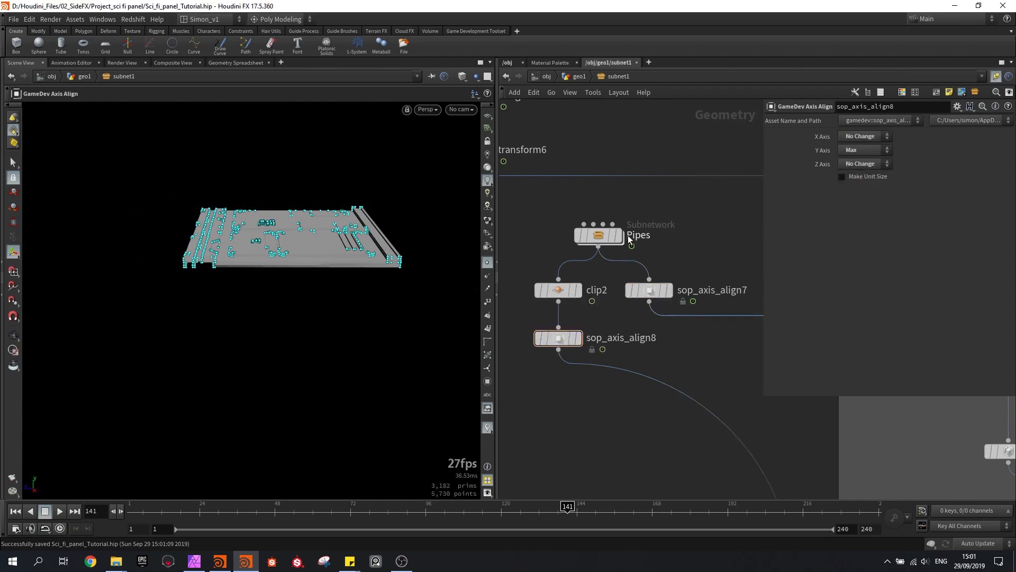
Inside the Pipes subnetwork, insert a GameDev Axis Align node between unpack1 and switch3, and save the scene
double_click(601, 237)
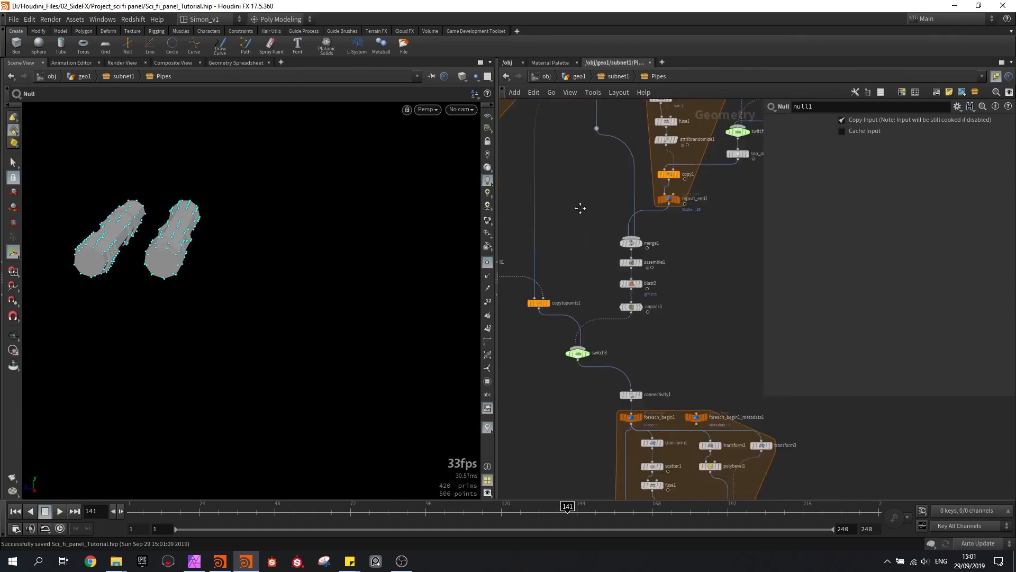
key(Tab)
text(ax)
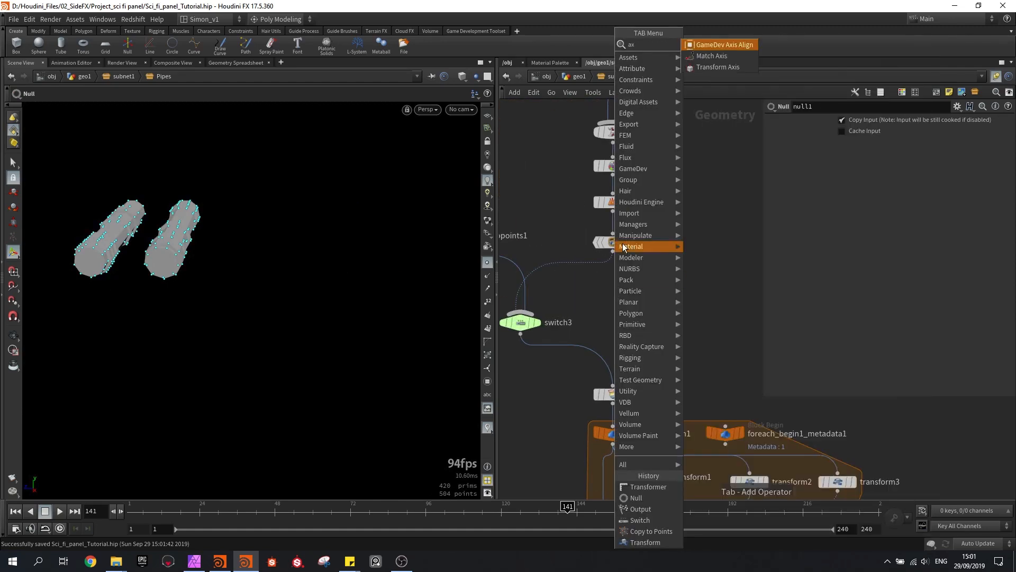
click(697, 46)
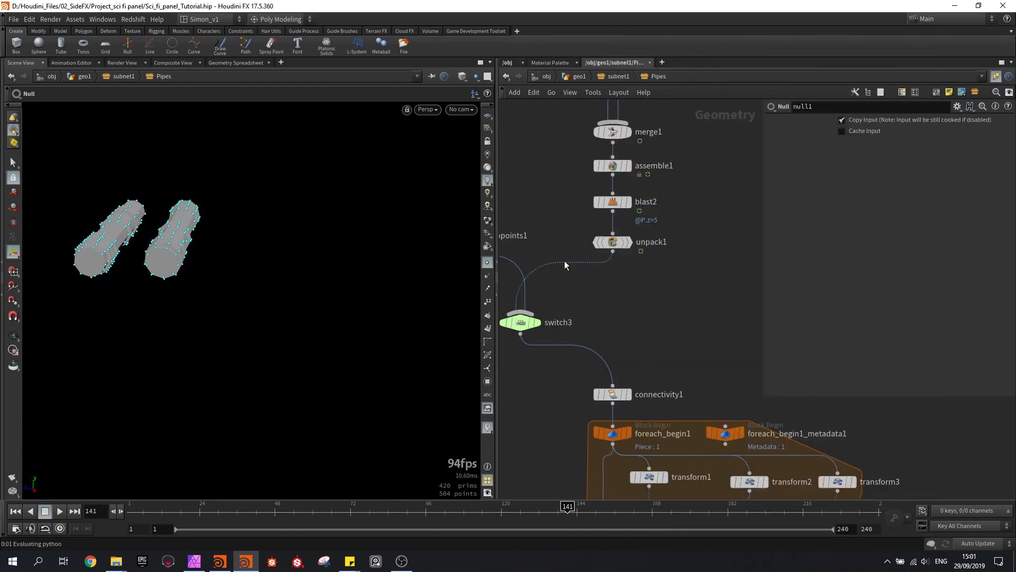
click(568, 272)
drag(574, 276, 617, 283)
key(ctrl+s)
Show the viewport's reference grid and examine the pipes' alignment and the surrounding node network
scroll(616, 283, up, 2)
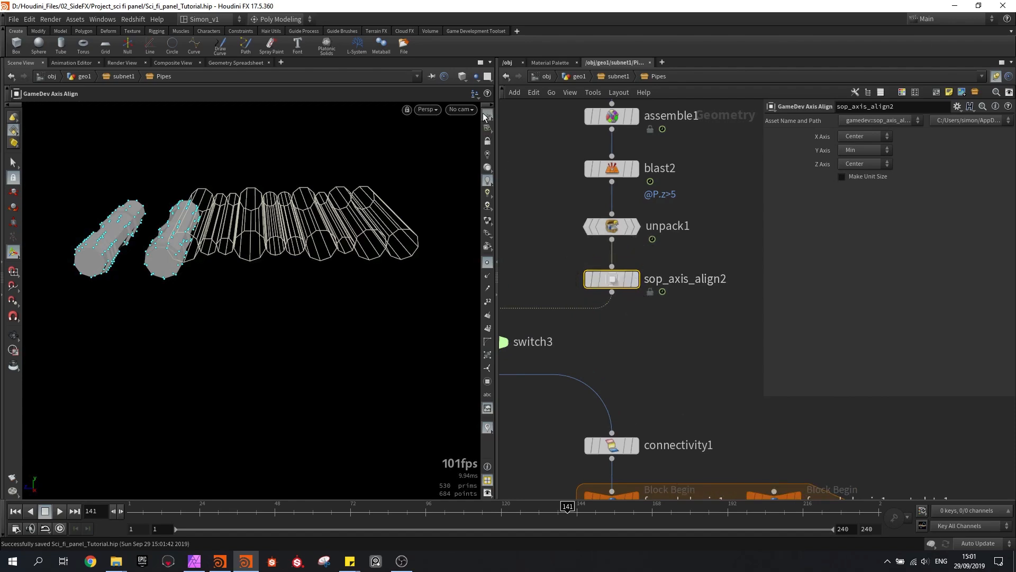
key(Escape)
alt+drag(403, 164, 422, 191)
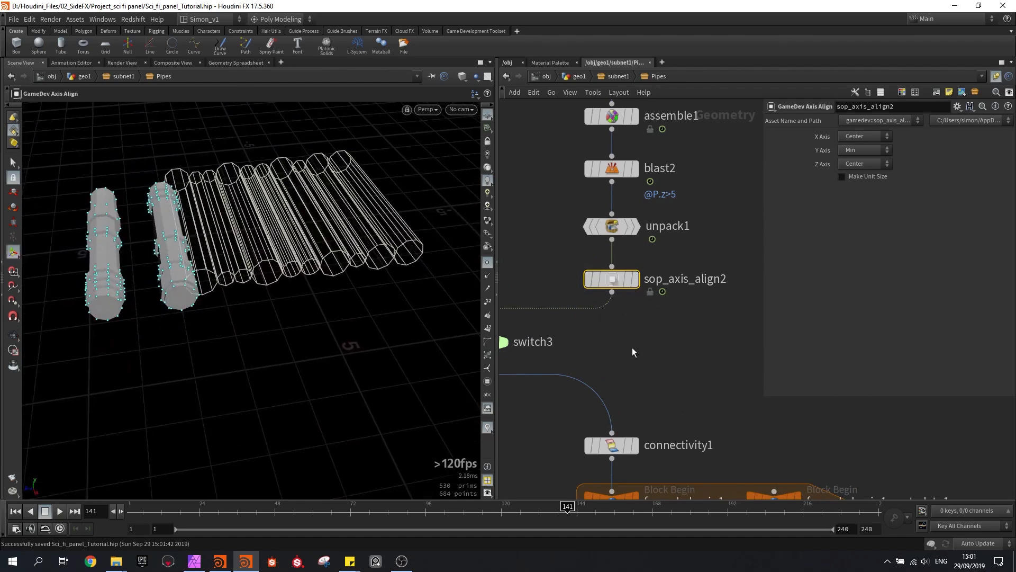
scroll(632, 347, down, 4)
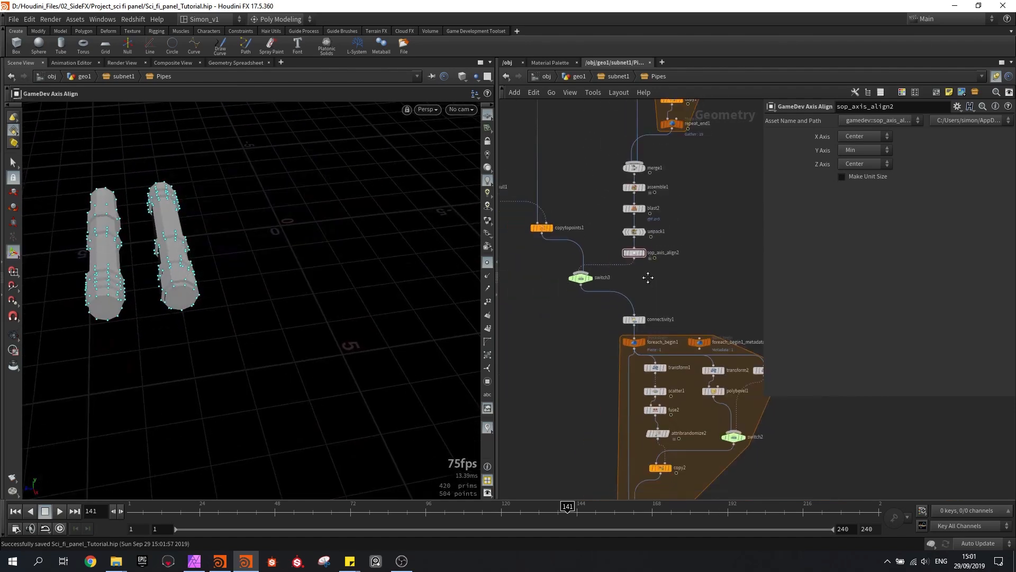
scroll(647, 286, down, 2)
mouse_move(607, 229)
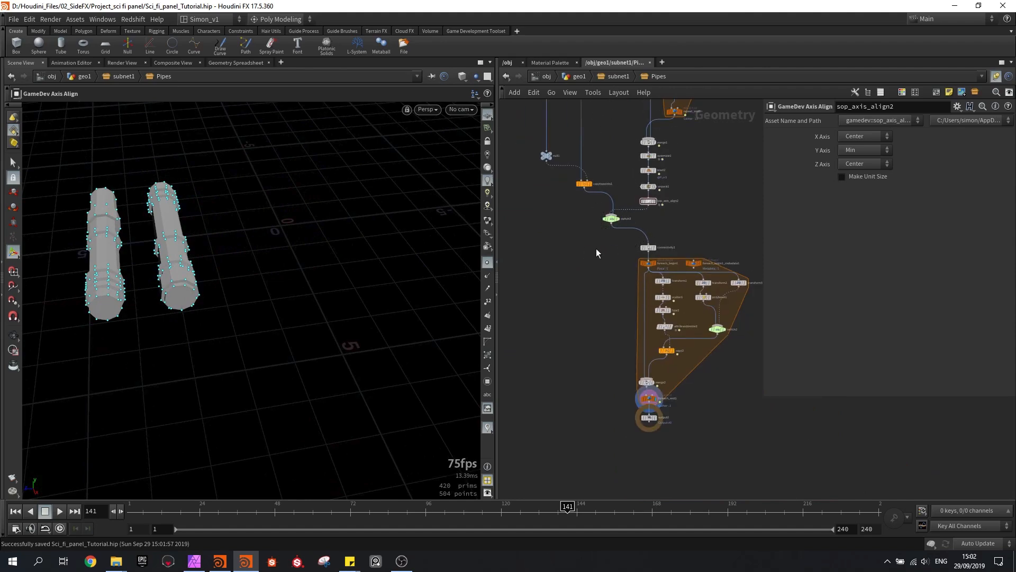
Return to the geo1 level and try shifting the first manual pipe with the asset's Move parameter
click(575, 77)
drag(941, 352, 910, 362)
click(873, 362)
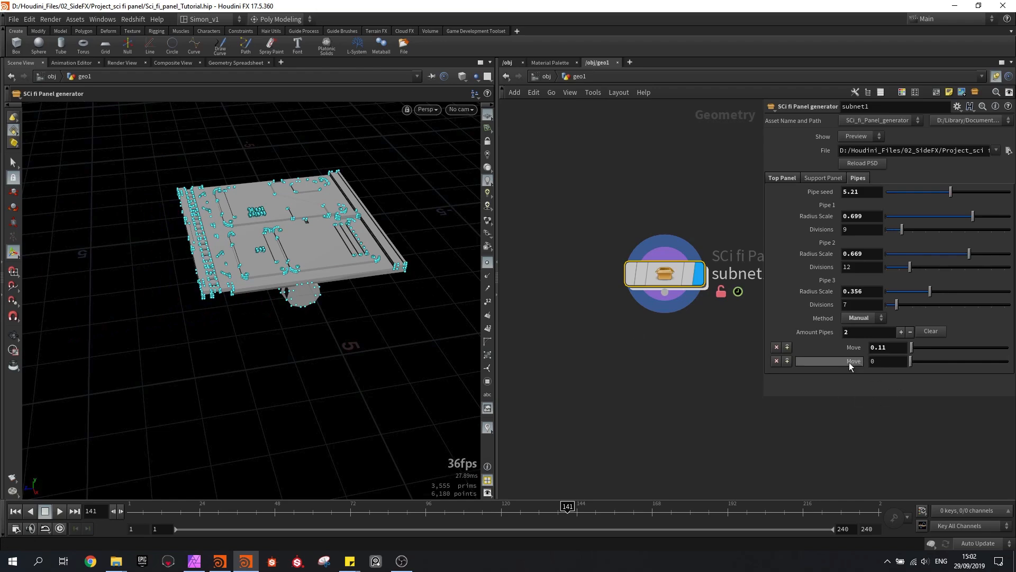
In the panel asset's type properties, set the range minimum of the Move (Pos_#) parameter to -5 and apply the change
click(74, 19)
mouse_move(198, 84)
click(233, 84)
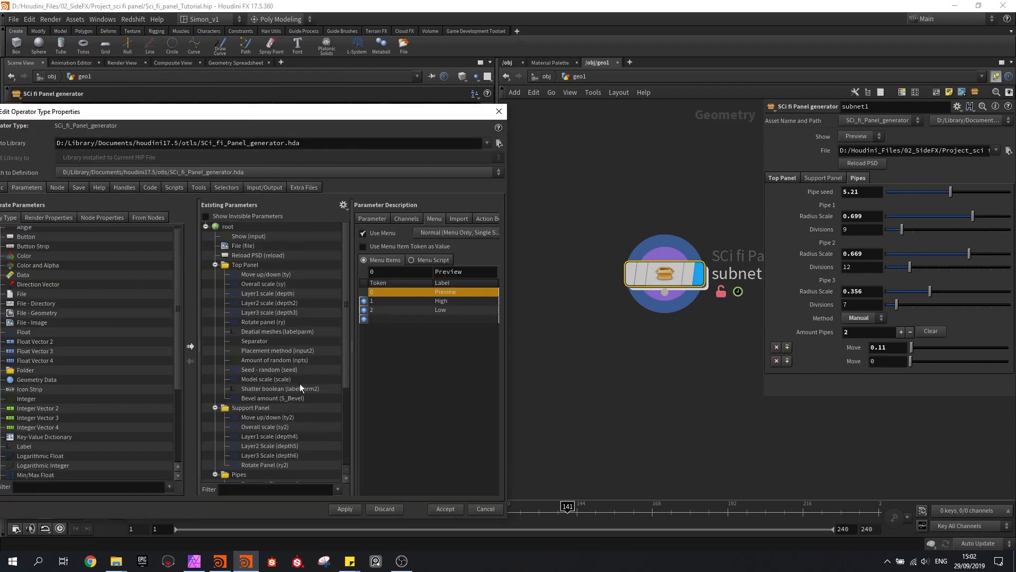
click(214, 264)
click(214, 274)
click(257, 408)
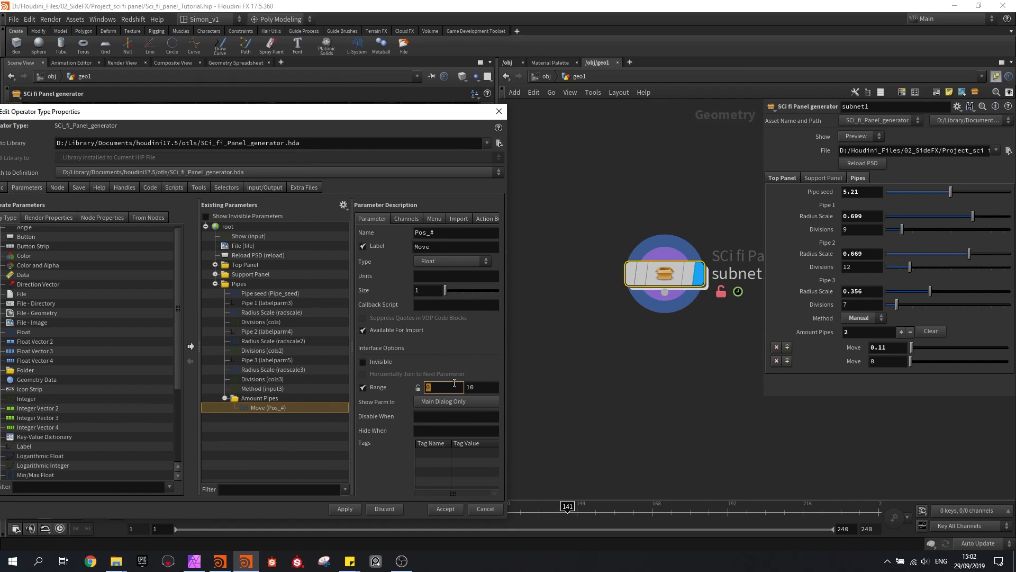
text(-5)
key(Tab)
click(344, 509)
click(499, 111)
Reduce Amount Pipes to 1 and shift the remaining pipe under the panel with its Move parameter
mouse_move(959, 347)
mouse_down()
mouse_move(1004, 348)
mouse_move(916, 338)
mouse_move(1013, 349)
mouse_move(899, 342)
mouse_move(950, 353)
mouse_up()
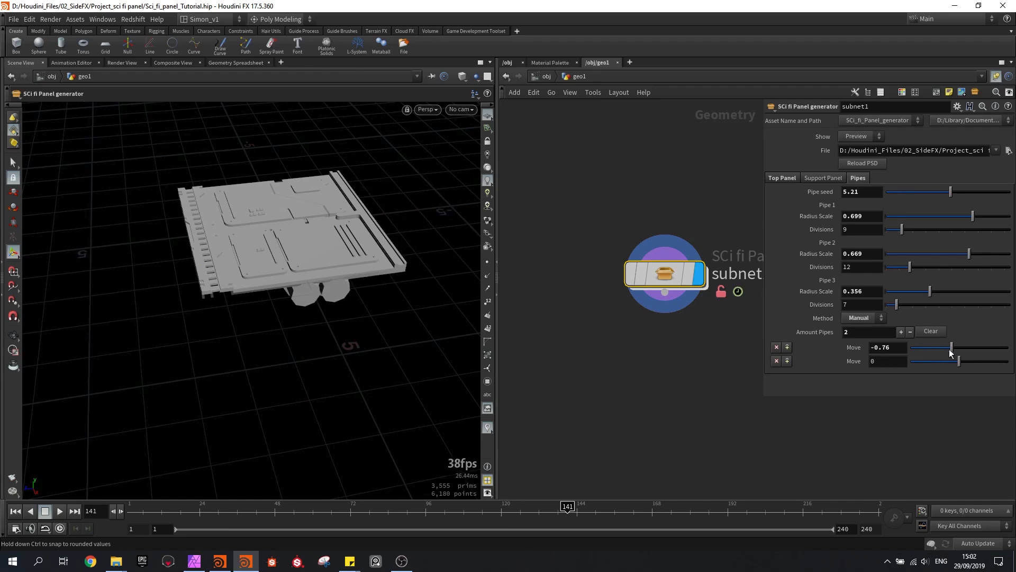
click(910, 332)
drag(947, 346, 982, 354)
Set Pipe 1's Radius Scale to 0.265, the remaining pipe's Move to 2.17 and the Pipe seed to 4.53
alt+drag(232, 236, 208, 233)
scroll(212, 231, up, 5)
drag(982, 348, 981, 347)
drag(965, 215, 919, 214)
mouse_move(978, 344)
mouse_down()
mouse_move(989, 350)
mouse_move(980, 345)
mouse_up()
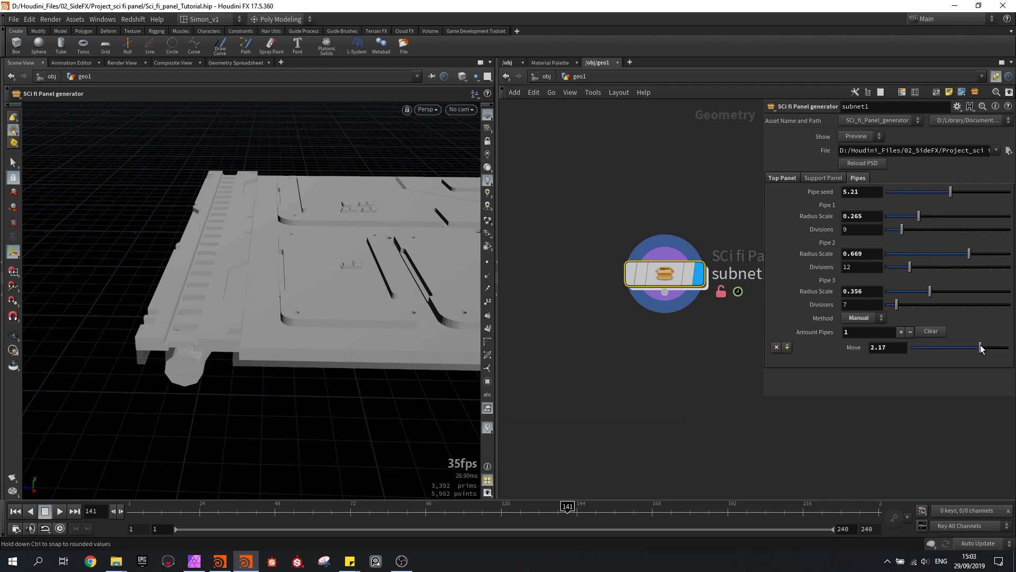
alt+drag(283, 210, 260, 155)
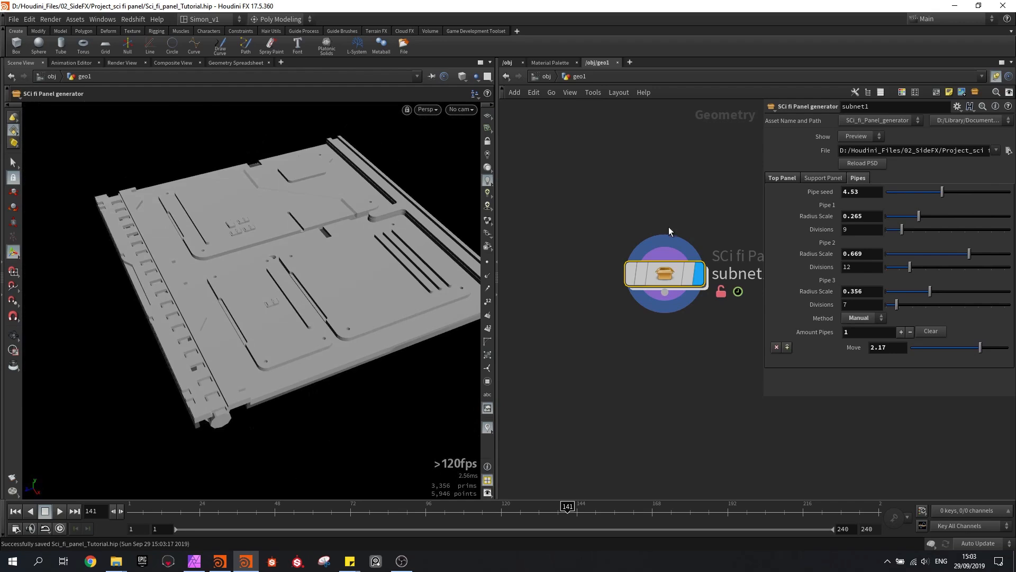
Inside subnet1, add a Transform node and insert it on the output wire of sop_axis_align7
mouse_move(672, 282)
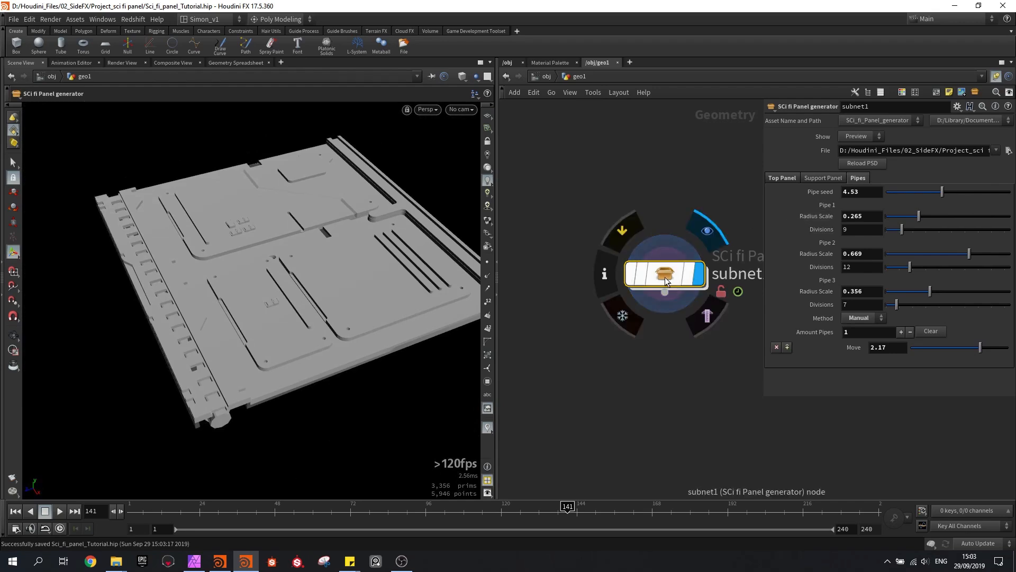
double_click(672, 278)
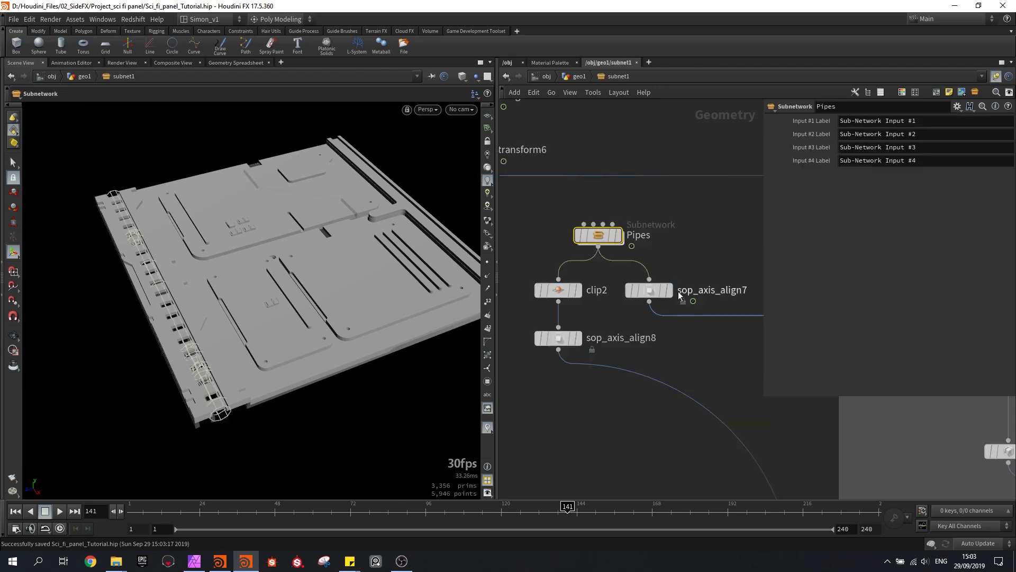
key(Tab)
mouse_move(584, 358)
click(690, 70)
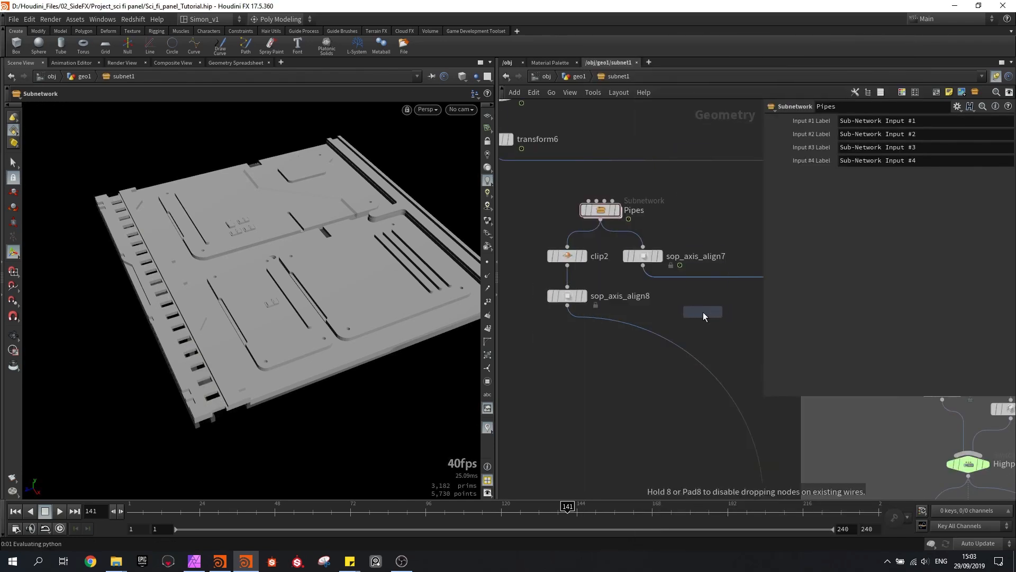
click(691, 307)
click(642, 258)
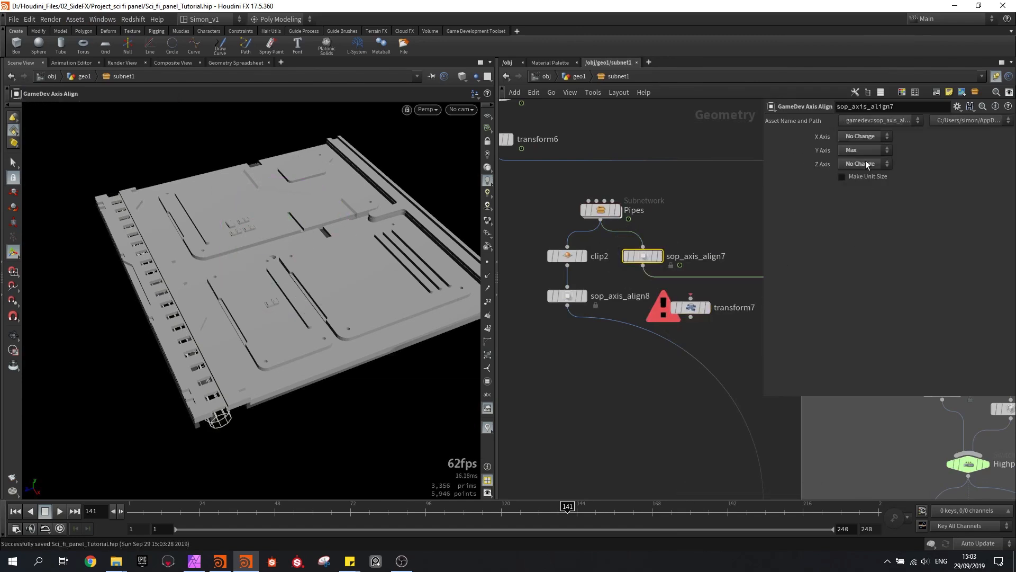
mouse_move(690, 307)
mouse_down()
mouse_move(691, 284)
mouse_move(691, 295)
mouse_up()
Check where transform7's output leads in the network and align the node directly below sop_axis_align7
middle_drag(699, 329, 544, 275)
scroll(542, 294, down, 3)
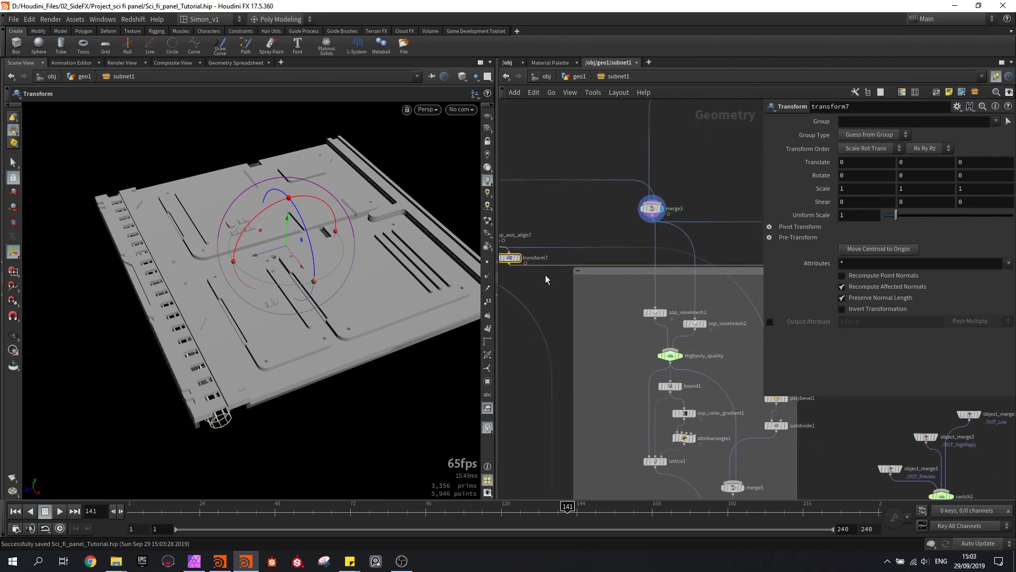
scroll(544, 276, down, 2)
drag(497, 281, 719, 354)
scroll(511, 275, up, 1)
middle_drag(534, 278, 678, 339)
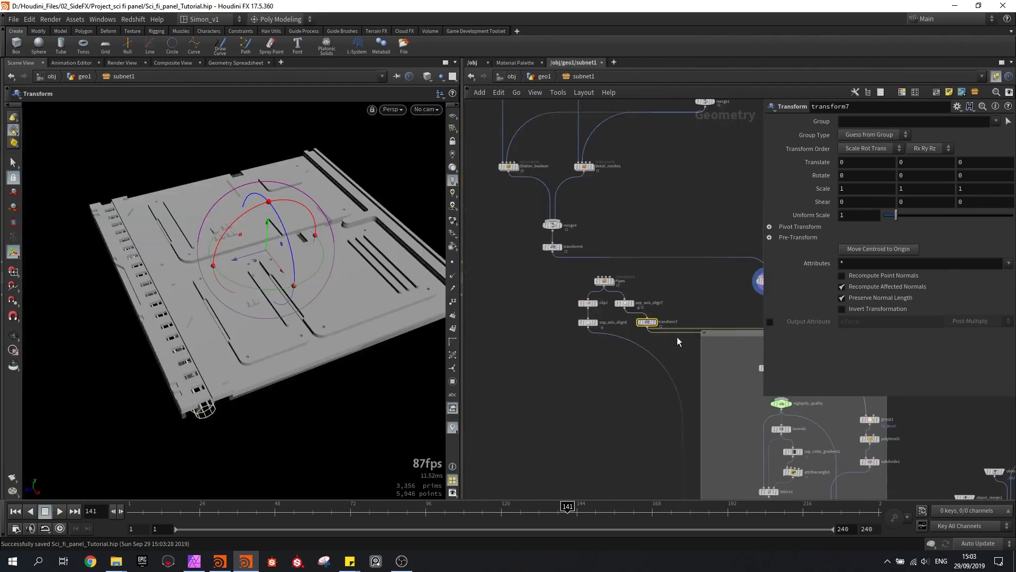
scroll(644, 320, up, 3)
drag(653, 326, 609, 324)
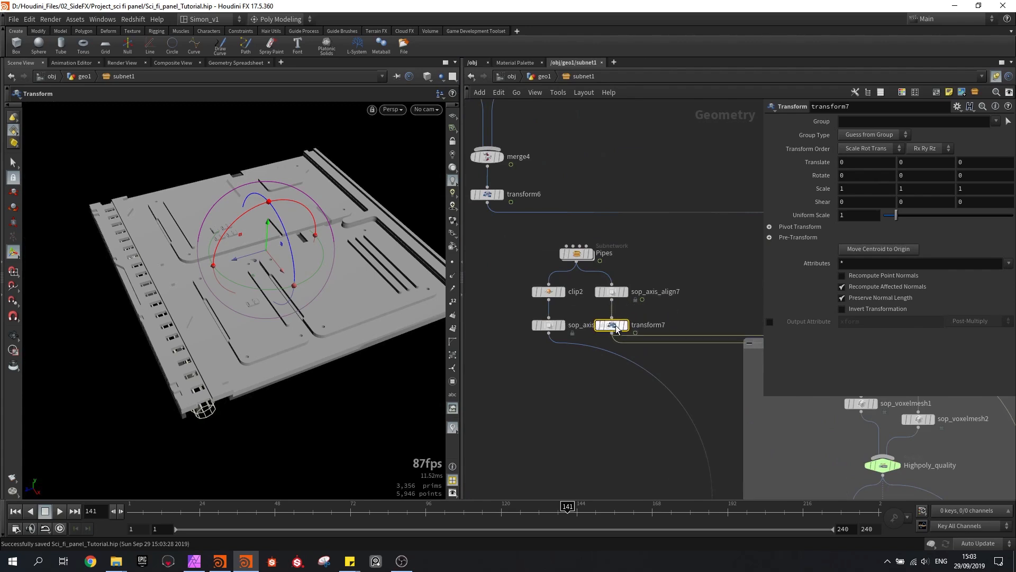
scroll(608, 320, up, 3)
middle_drag(909, 165, 911, 164)
key(ctrl+z)
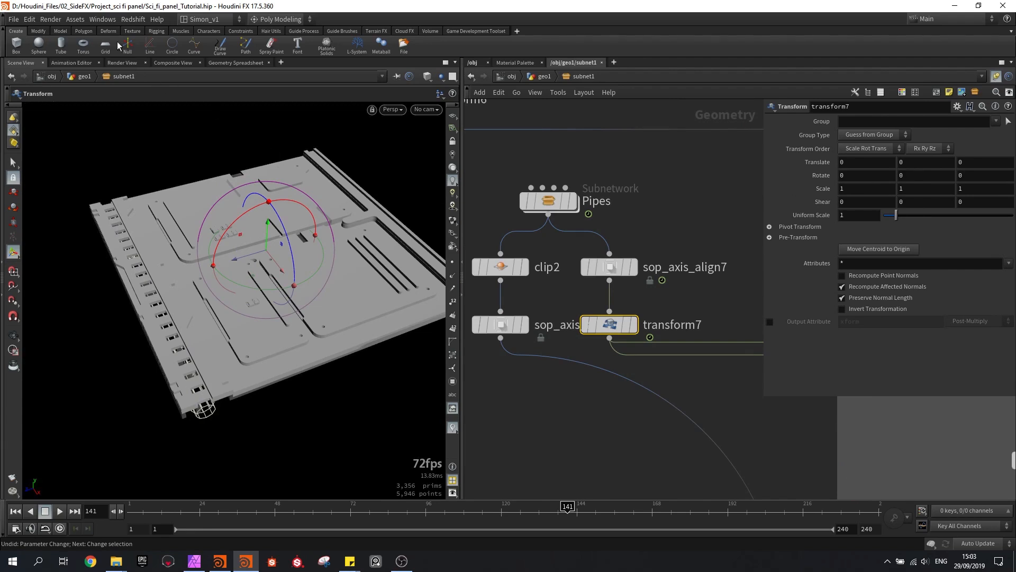
Add transform7's Translate Y as a parameter at the start of the asset's Pipes folder
click(75, 20)
click(168, 86)
click(901, 161)
drag(372, 245, 253, 355)
drag(260, 477, 252, 353)
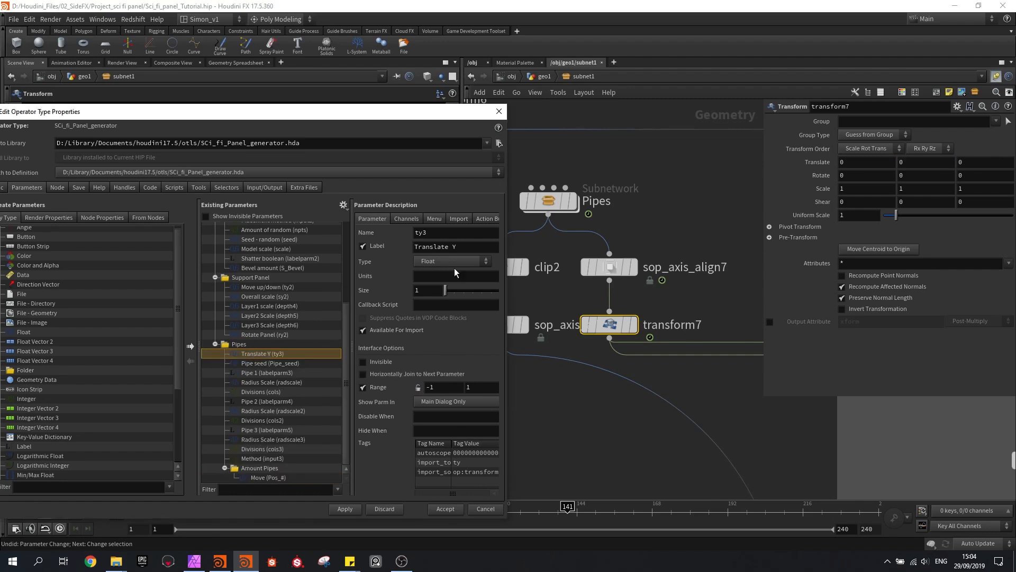
Label the promoted Translate Y parameter Move up/down and accept the asset's type properties
drag(461, 246, 390, 242)
text(Move up/down)
key(Return)
click(344, 509)
click(439, 509)
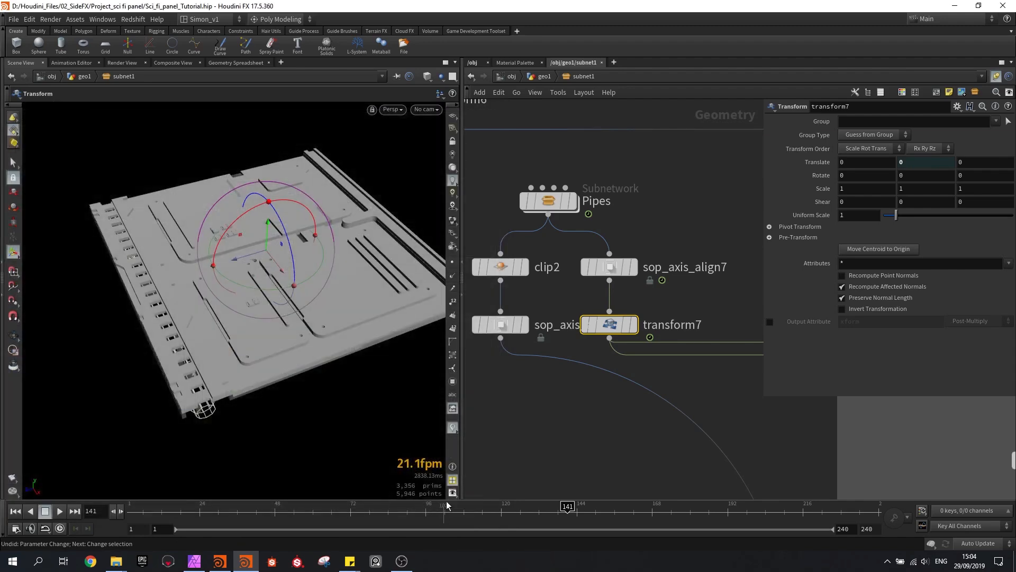
Duplicate transform7, insert the copy on the wire after sop_axis_align8, and save the scene
mouse_move(607, 325)
alt+drag(607, 325, 503, 375)
click(661, 412)
key(ctrl+s)
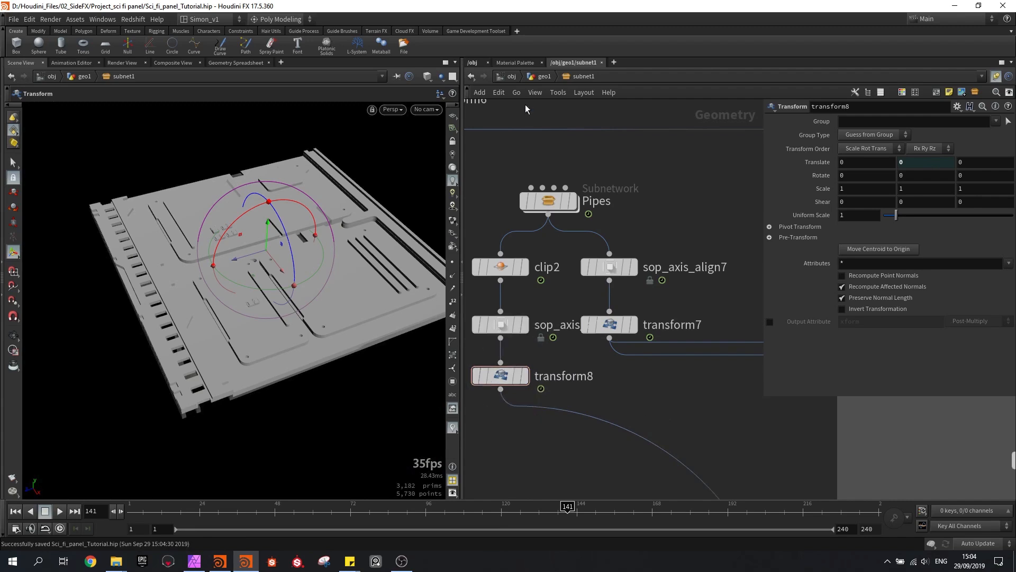
At the geo1 level, test the pipes' Move up/down parameter and set the asset's Show option to High
click(530, 77)
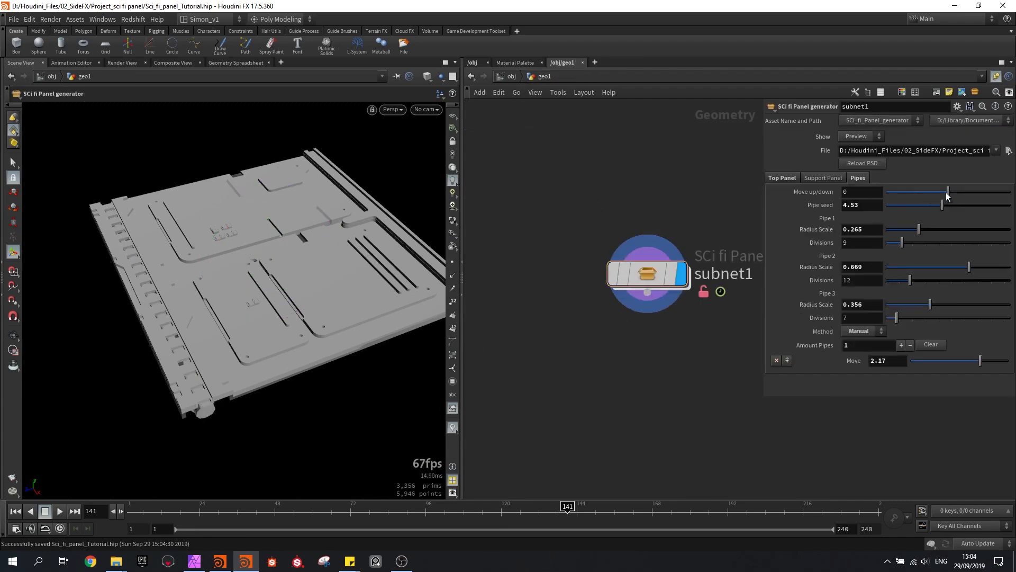
drag(950, 197, 977, 199)
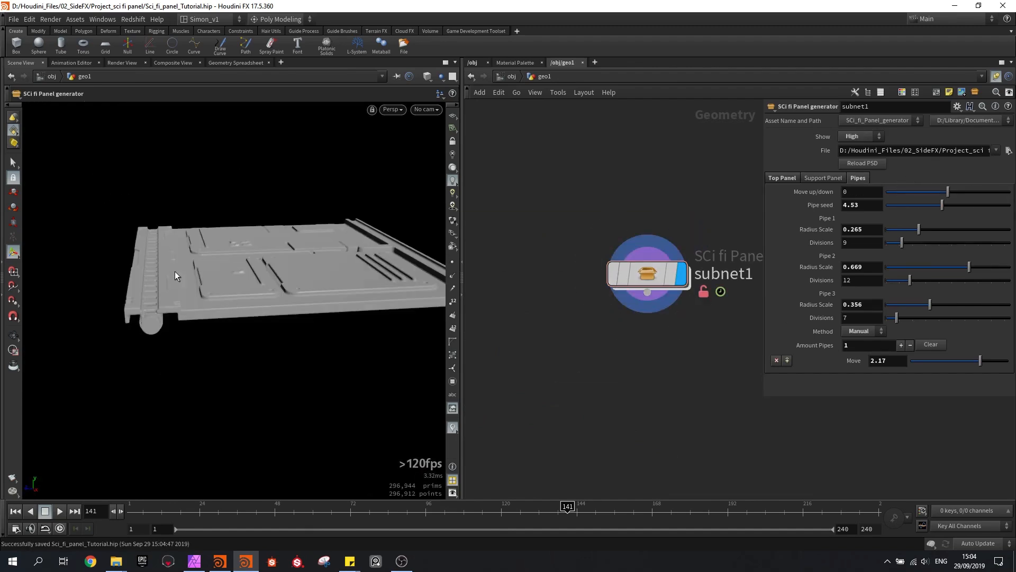
Inside subnet1, replace Highpoly_quality's connection into merge5 with the output of lattice1, and save the scene
double_click(644, 272)
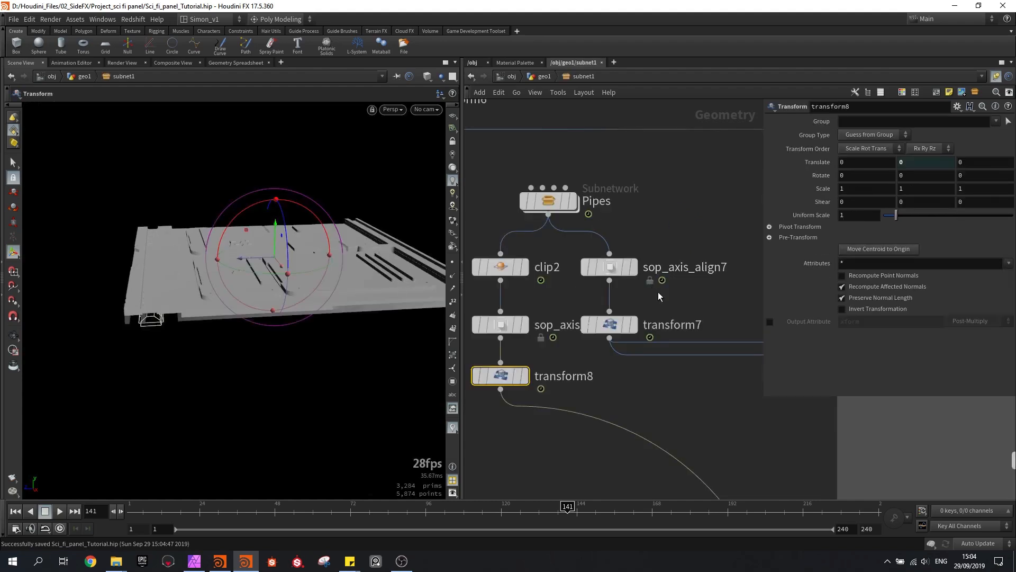
scroll(650, 286, down, 5)
scroll(633, 300, up, 4)
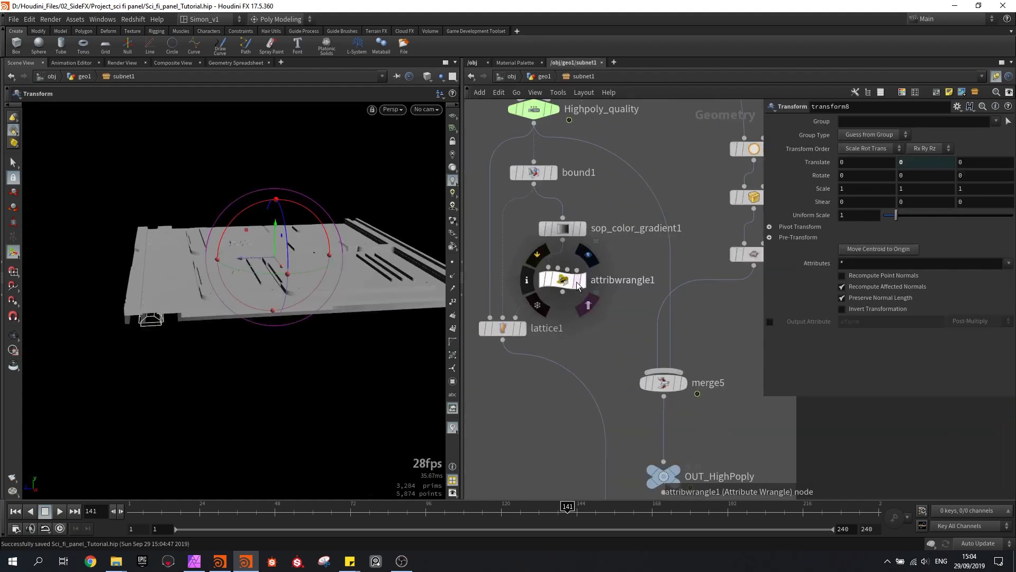
click(566, 282)
scroll(583, 324, down, 8)
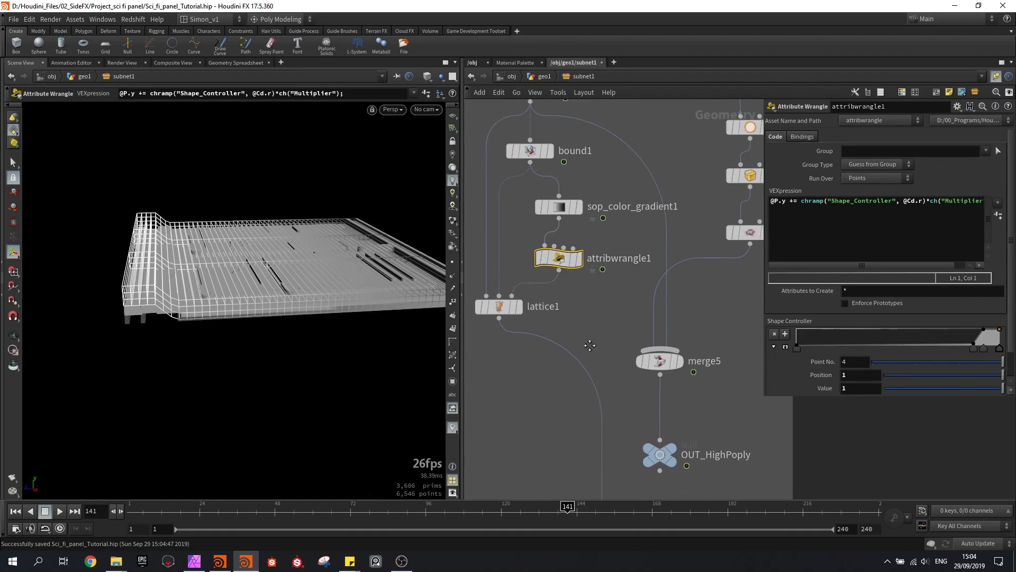
middle_drag(608, 225, 604, 260)
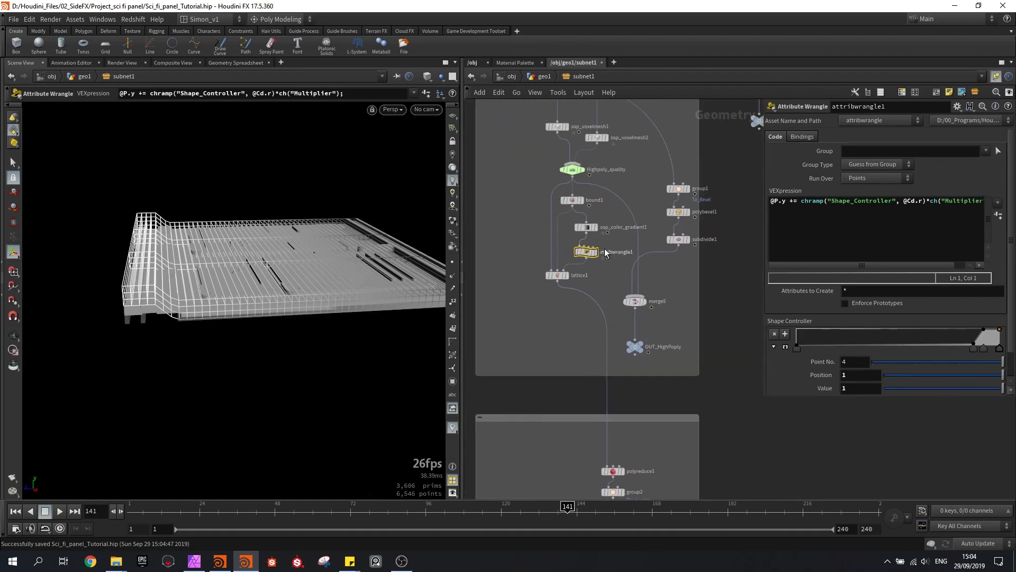
scroll(646, 281, up, 3)
drag(630, 272, 630, 272)
key(Delete)
drag(496, 286, 650, 316)
scroll(659, 305, down, 4)
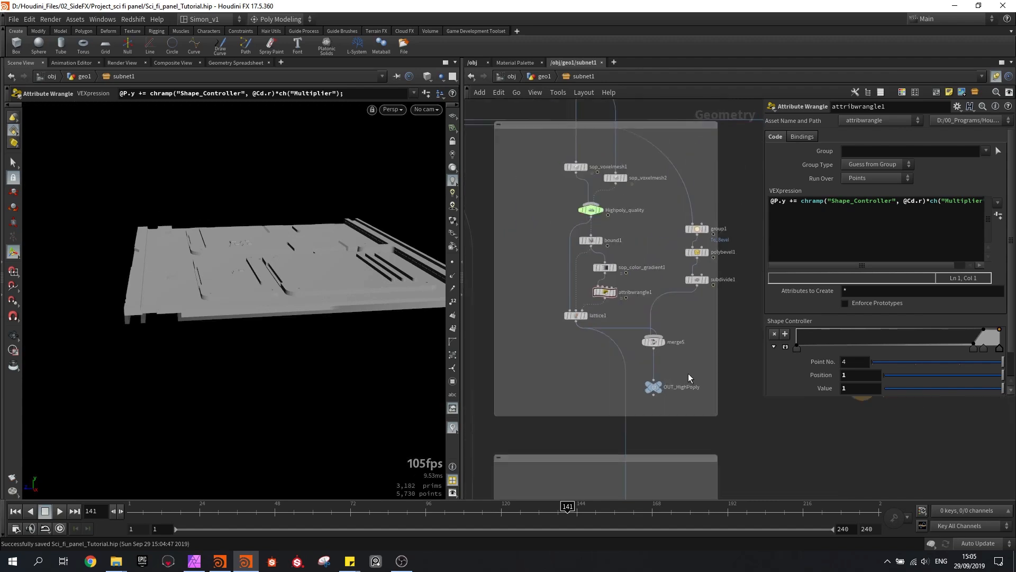
middle_drag(665, 322, 668, 331)
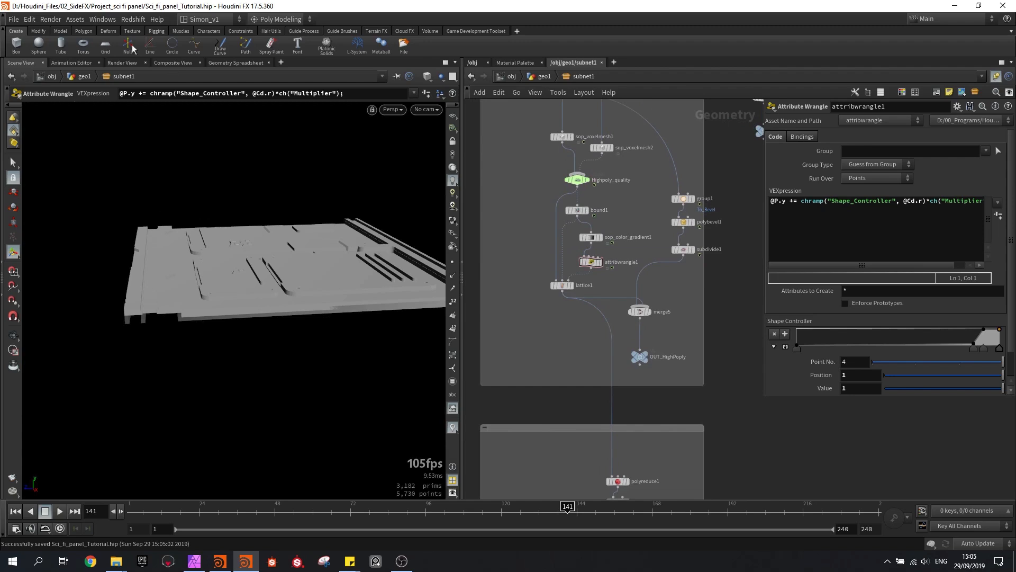
Open the SCi_fi_Panel_generator type properties and collapse the Top Panel, Support Panel and Pipes folders
click(74, 19)
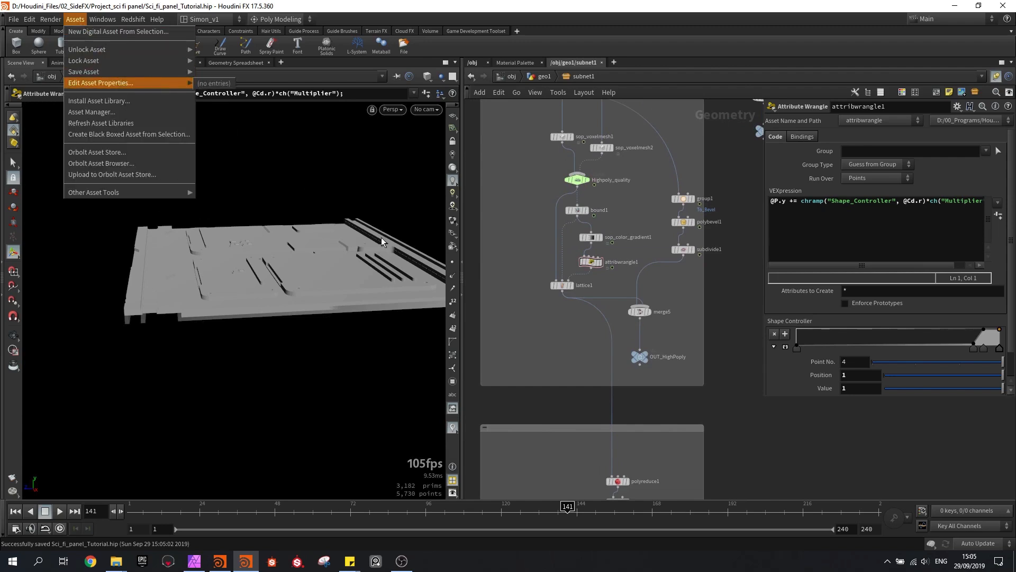
click(530, 290)
drag(531, 311, 573, 271)
click(75, 20)
mouse_move(140, 85)
click(202, 86)
click(214, 265)
click(214, 275)
click(214, 283)
Add a new parameter folder after Pipes and label it Advanced
drag(26, 370, 240, 300)
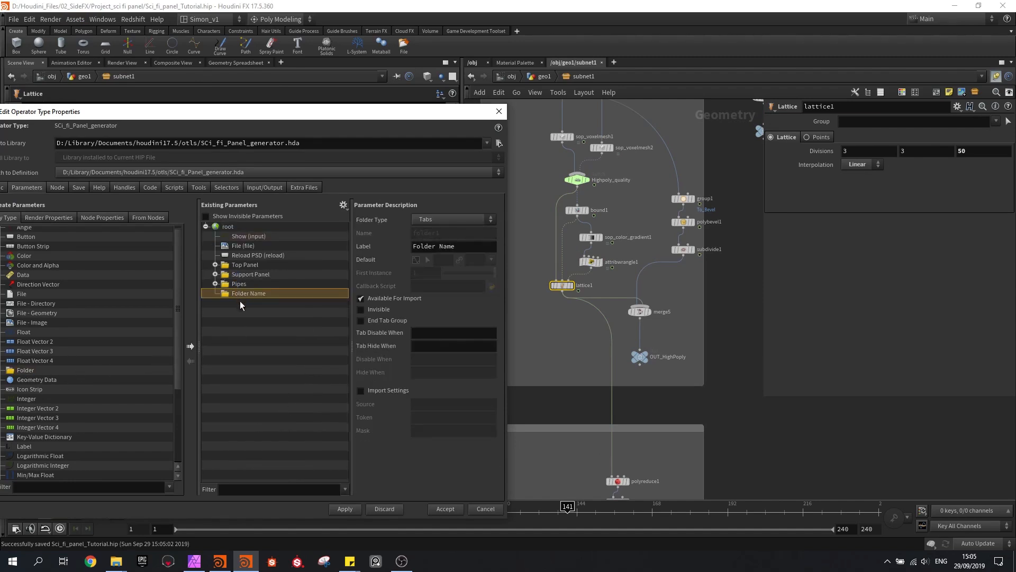
triple_click(456, 245)
text(Advanced)
key(Return)
Add attribwrangle1's Shape Controller ramp to the Advanced folder and apply the change
scroll(592, 263, up, 3)
click(591, 262)
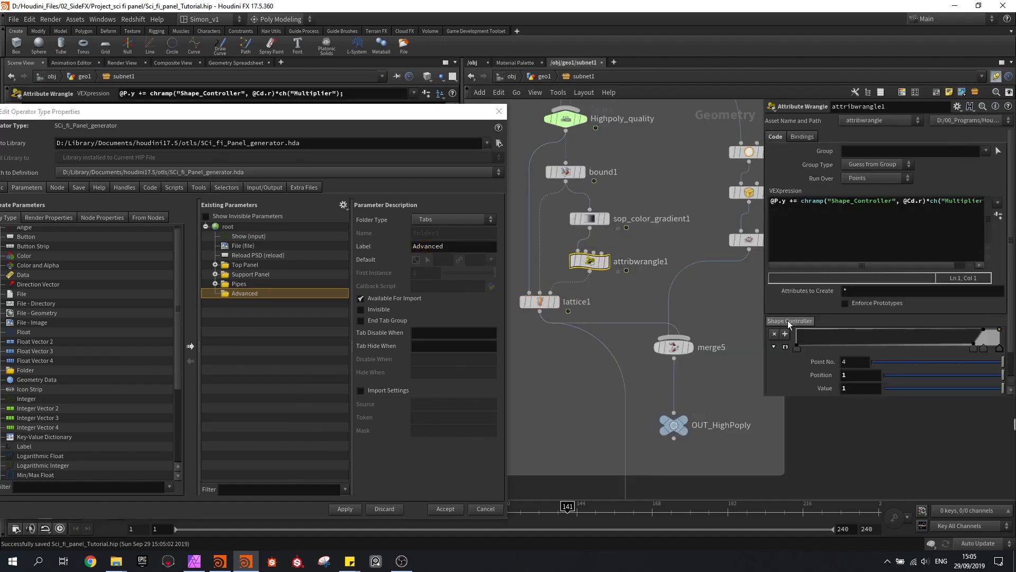
drag(473, 324, 245, 294)
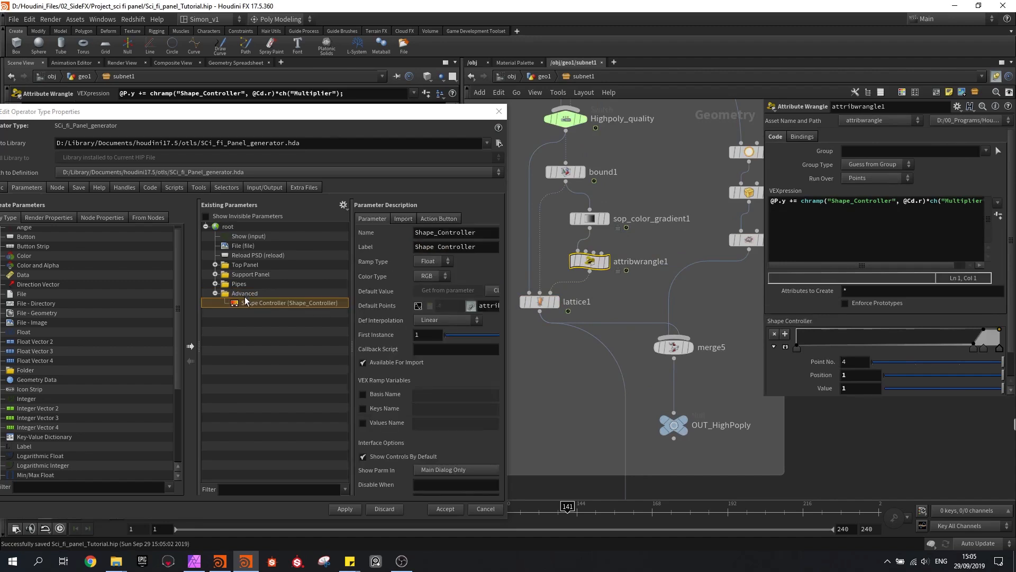
click(348, 508)
Add the Highpoly_quality switch's Select Input to the Advanced folder and label it Highpoly quality
scroll(619, 147, down, 1)
middle_drag(619, 147, 655, 273)
drag(823, 125, 330, 298)
drag(244, 298, 245, 296)
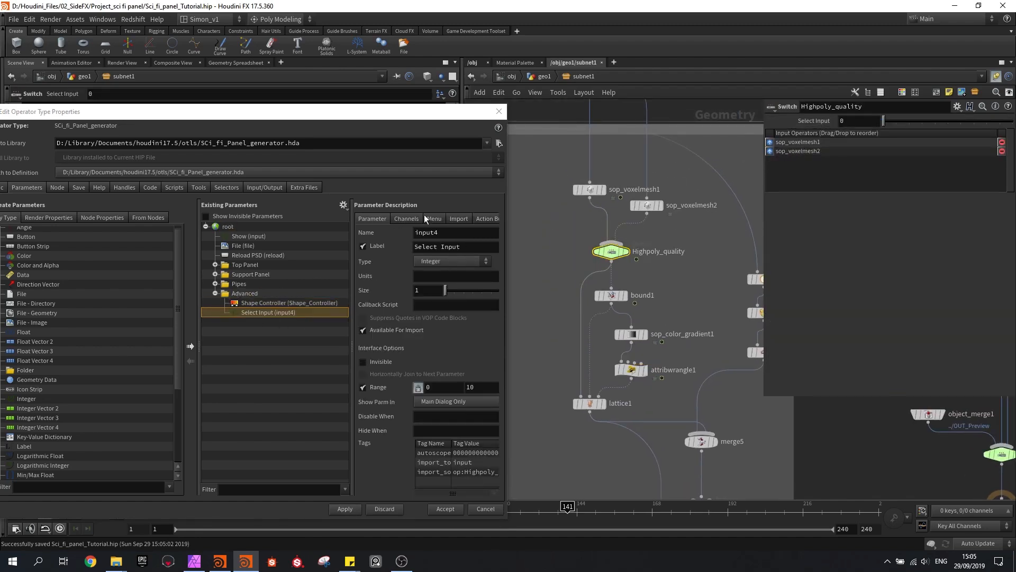
triple_click(458, 246)
text(H)
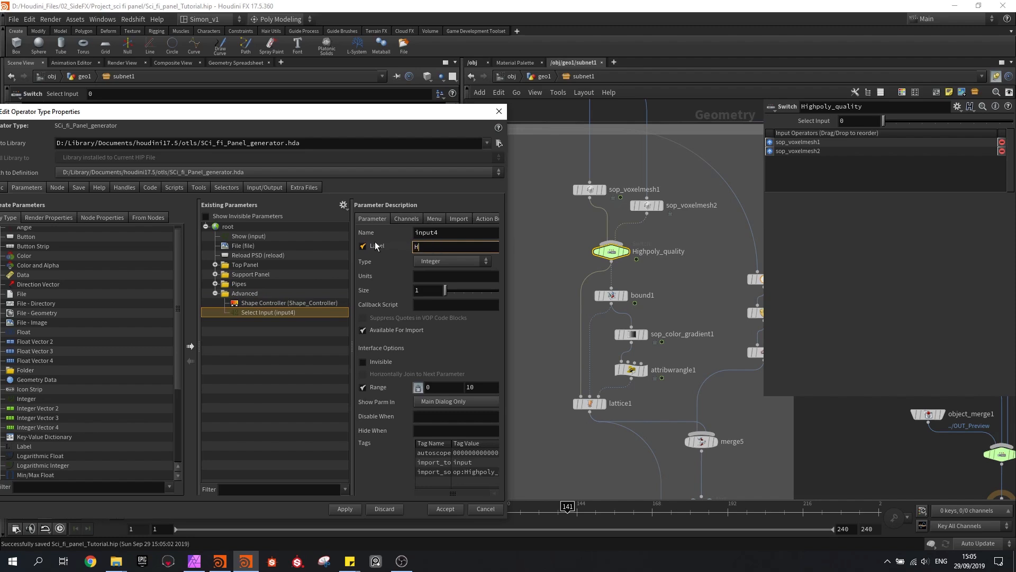
text(ighpoly quality)
key(Return)
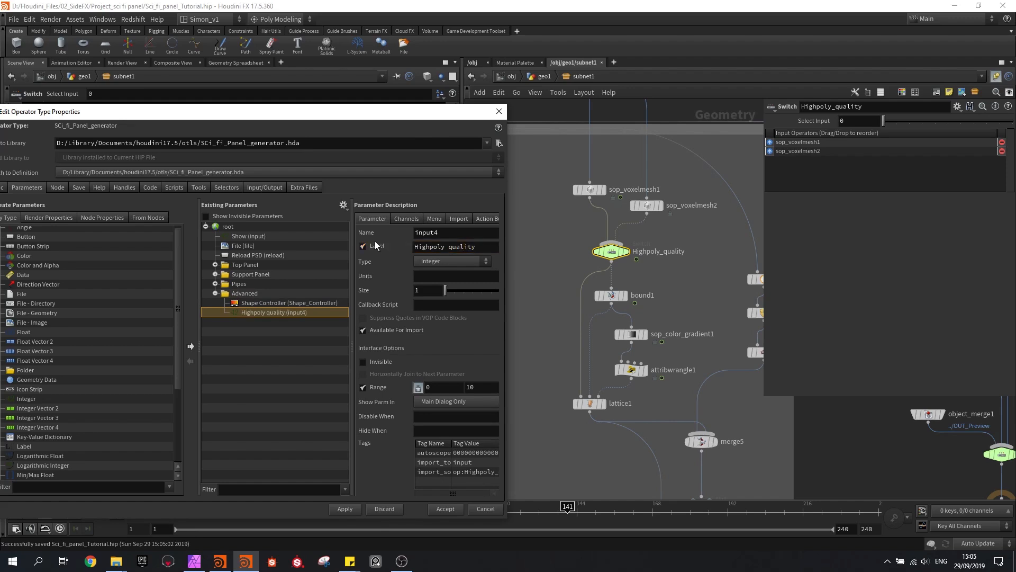
Enable a menu for the Highpoly quality parameter and add the item 0 labelled Default
click(429, 219)
click(383, 234)
click(399, 272)
click(452, 275)
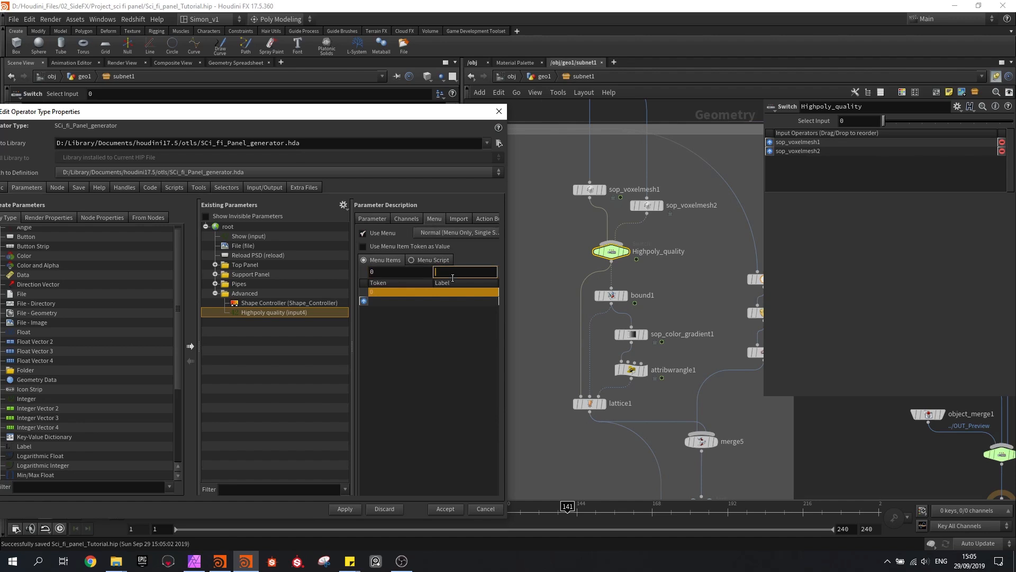
text(Default)
key(Return)
Add a second item to the Highpoly quality menu with token 1 and label High quality
click(387, 271)
text(1)
click(444, 272)
text(High)
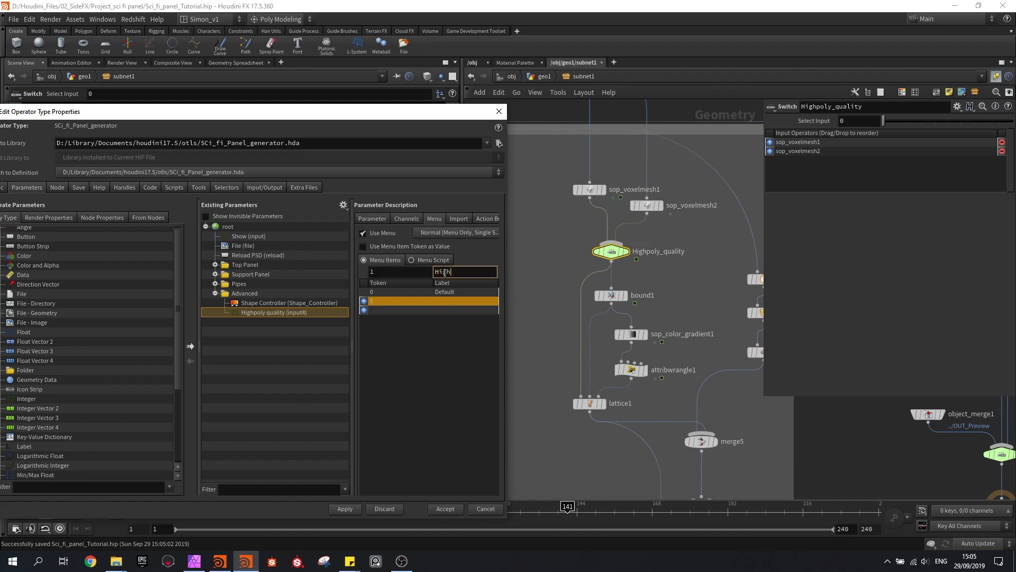
text( quality)
key(Return)
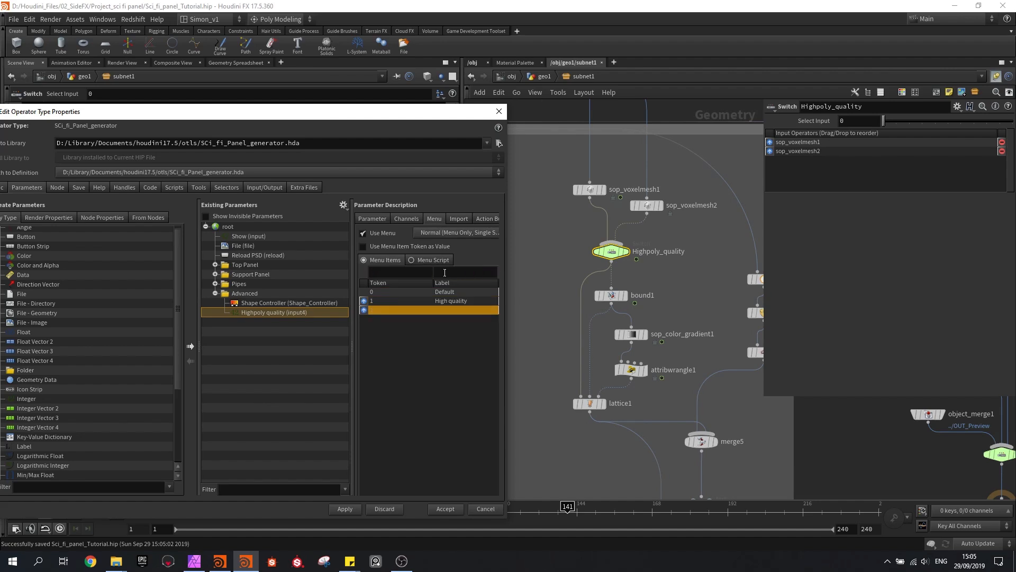
Apply the menu changes and add a label reading High at the start of the Advanced folder
click(345, 509)
drag(24, 446, 246, 299)
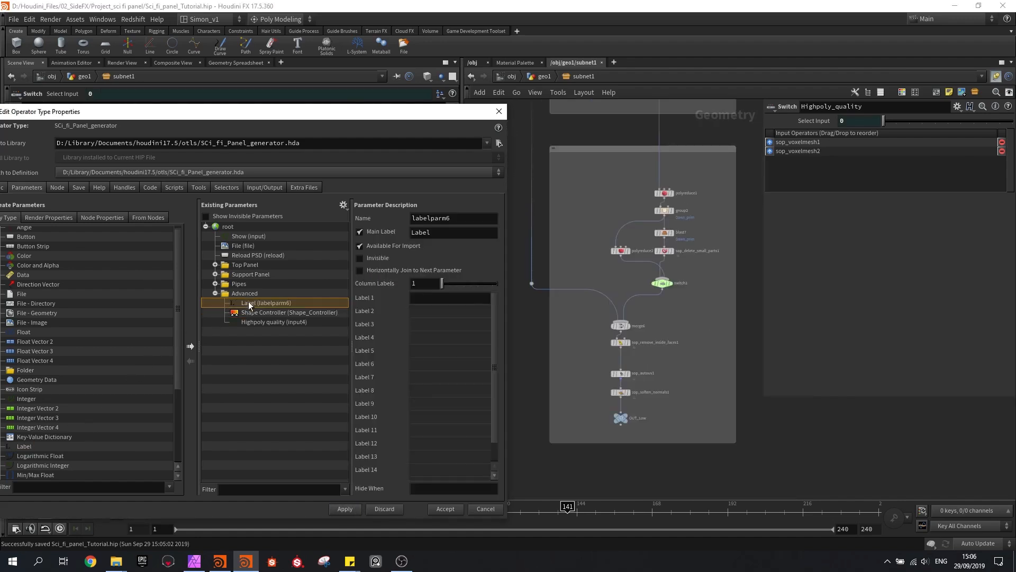
text(High)
key(Return)
Add a label reading Low below Highpoly quality in the Advanced folder
drag(36, 446, 291, 293)
double_click(444, 233)
text(LO)
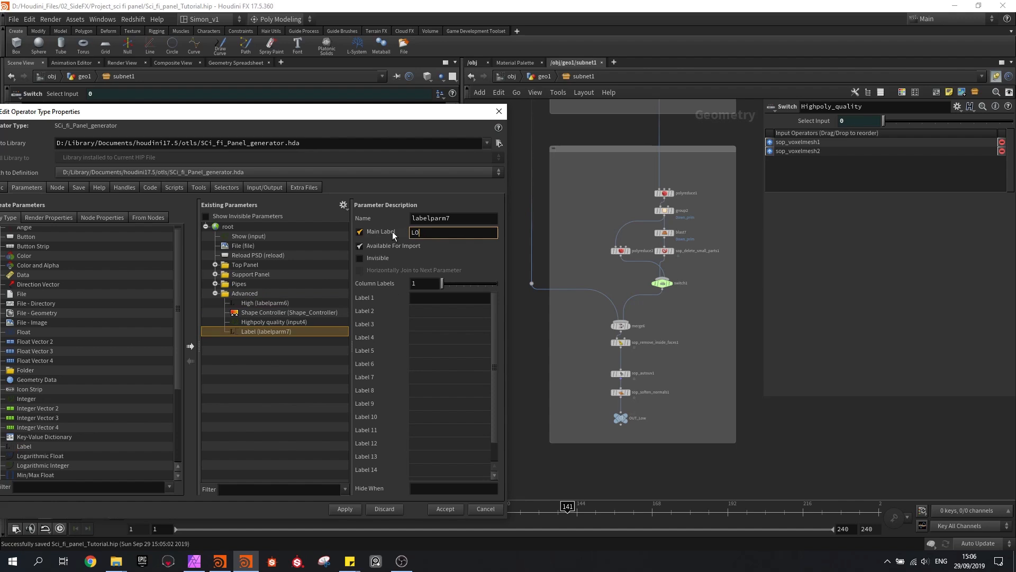
text(ow)
key(Return)
Add polyreduce1's Number To Keep parameter below the Low label in the Advanced folder and label it Polycount
scroll(687, 315, up, 2)
middle_drag(687, 315, 695, 404)
scroll(695, 403, down, 2)
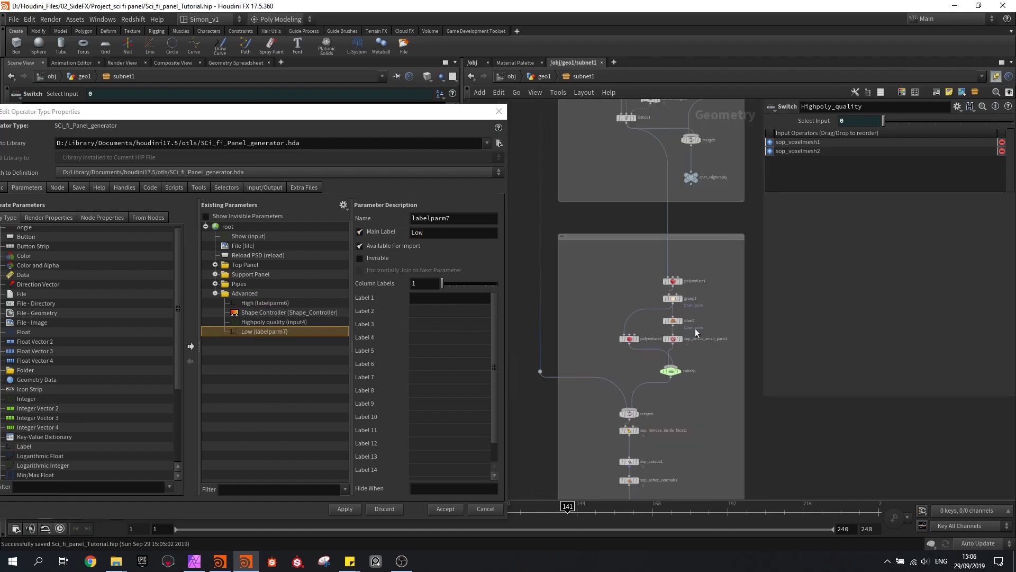
scroll(682, 276, up, 1)
scroll(684, 276, up, 2)
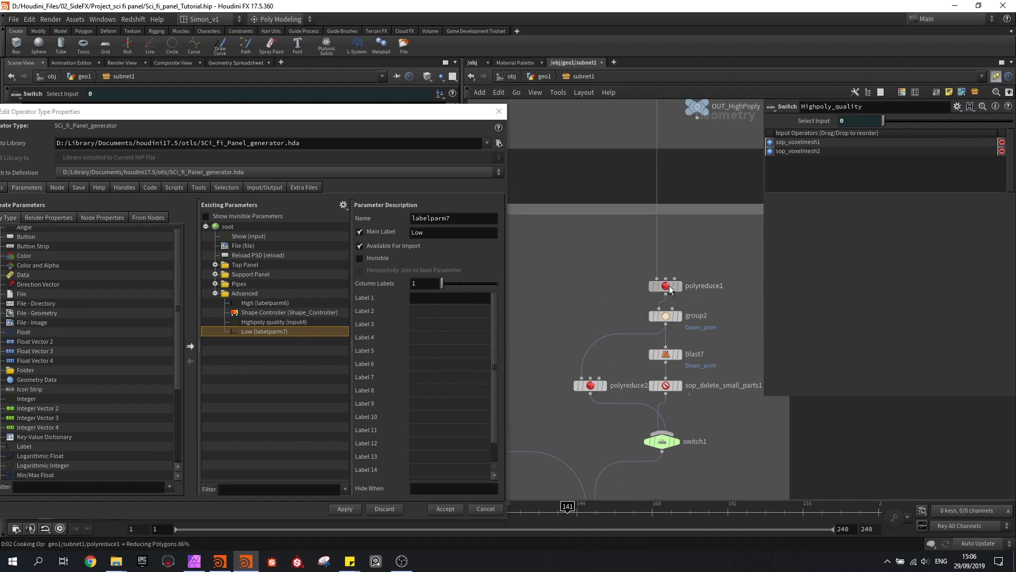
click(669, 284)
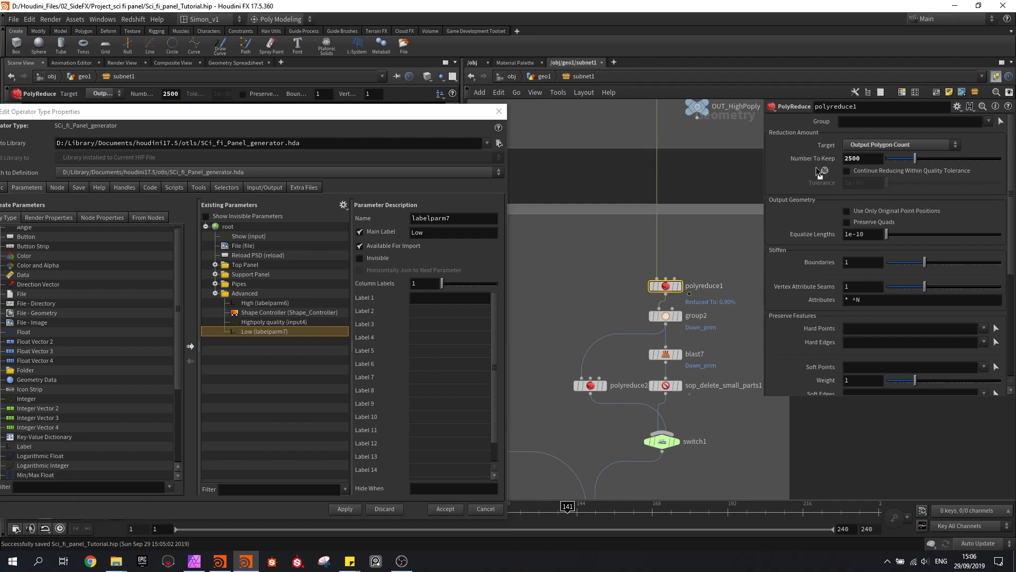
drag(246, 305, 239, 295)
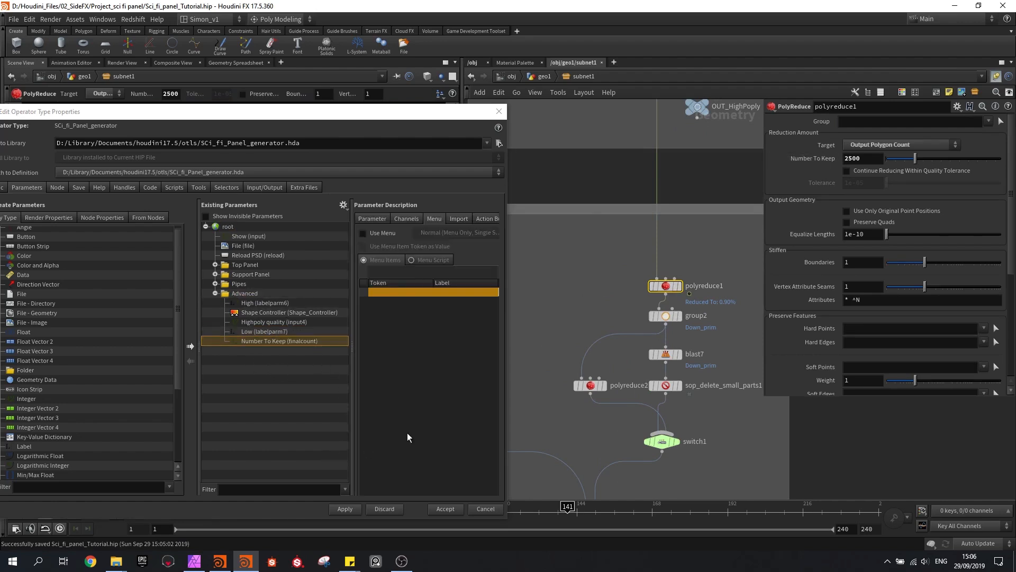
click(371, 218)
drag(467, 248, 383, 249)
text(Polyv)
key(BackSpace)
text(count)
key(Return)
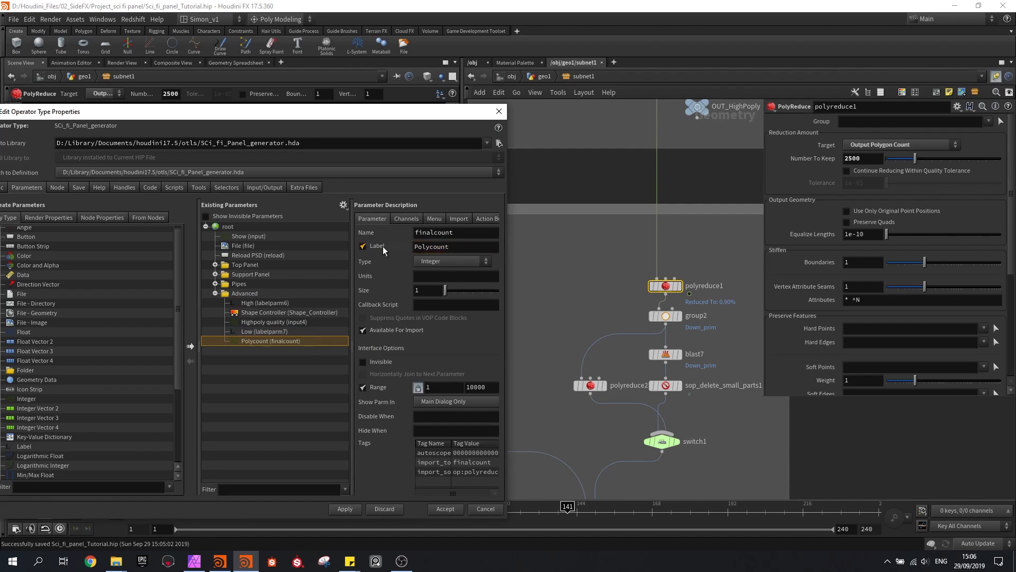
Add switch1's Select Input below Polycount in the Advanced folder and label it Clean up method
click(660, 442)
drag(799, 131, 245, 296)
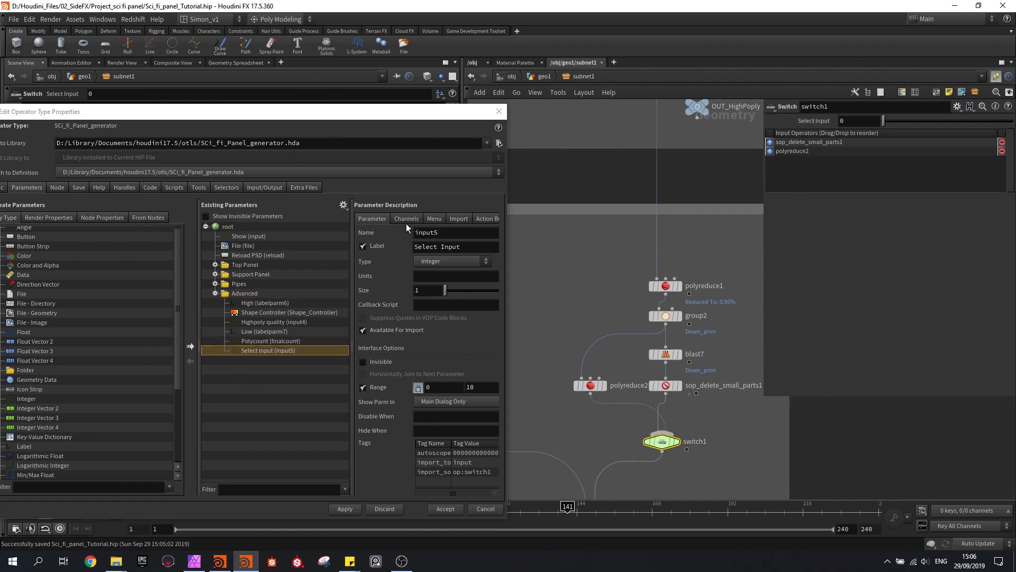
triple_click(415, 247)
text(Clean up met)
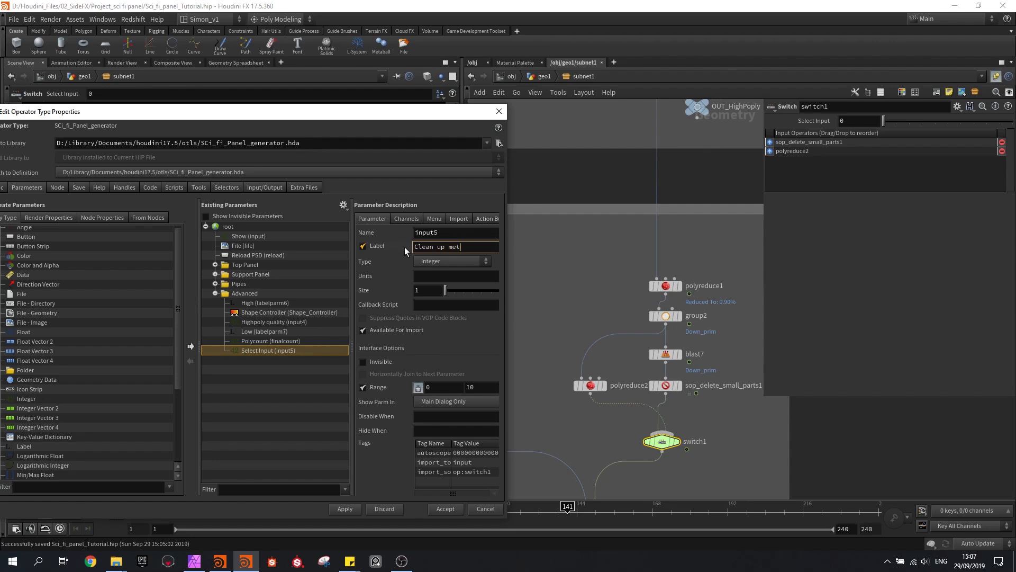
text(hod)
key(Return)
Enable a menu for the Clean up method parameter and add the item 0 labelled Remove back
click(443, 219)
click(390, 233)
click(397, 273)
text(0)
click(462, 274)
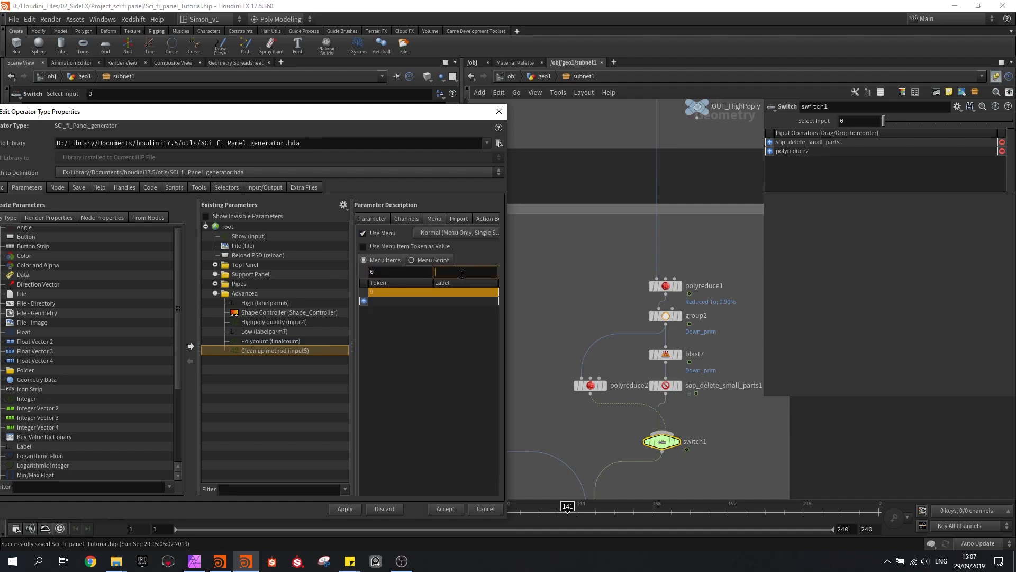
text(Remove back)
key(Return)
Add a second Clean up method menu item with token 1 and label Reduce back, and apply the changes
click(435, 275)
click(427, 272)
text(1)
click(458, 271)
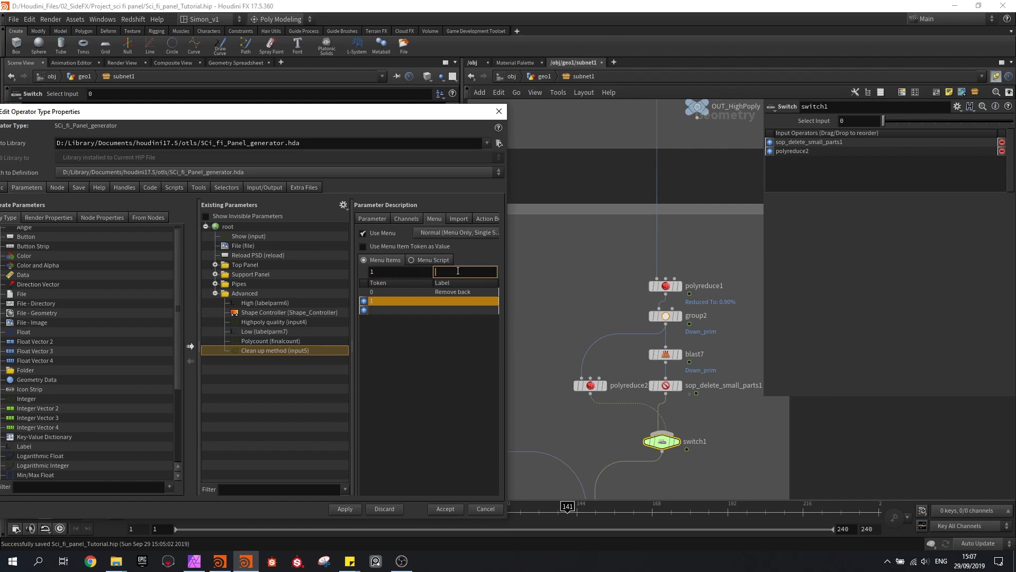
text(Reduce back)
key(Return)
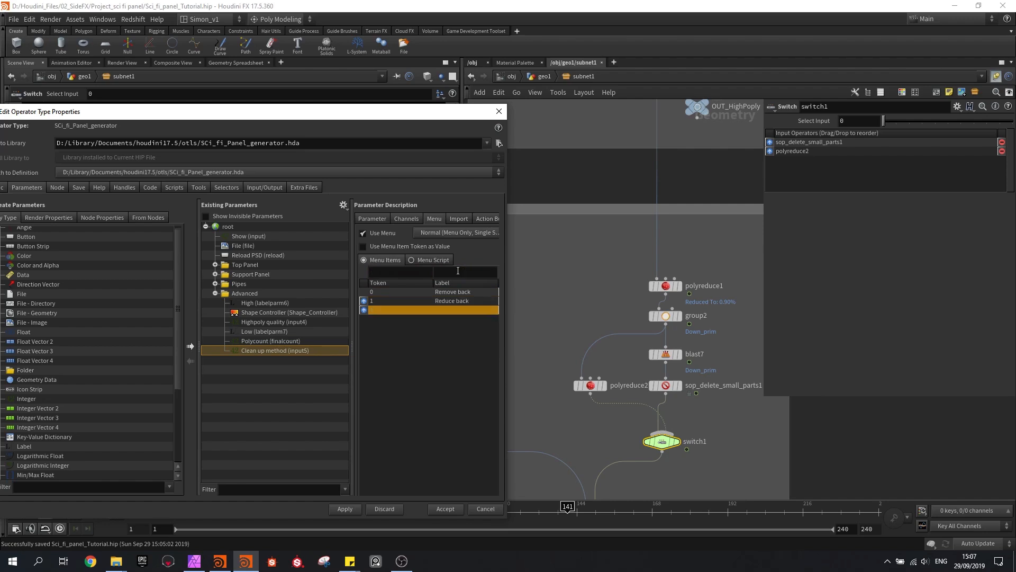
click(345, 511)
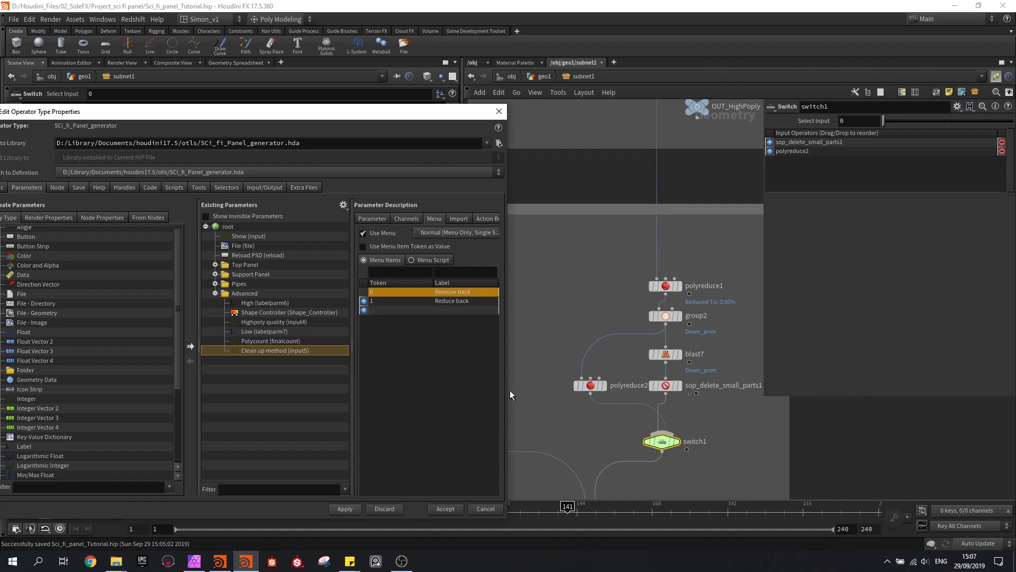
Add sop_remove_inside_faces1's Remove Inside Faces toggle below Clean up method in the Advanced folder and apply the change
click(374, 218)
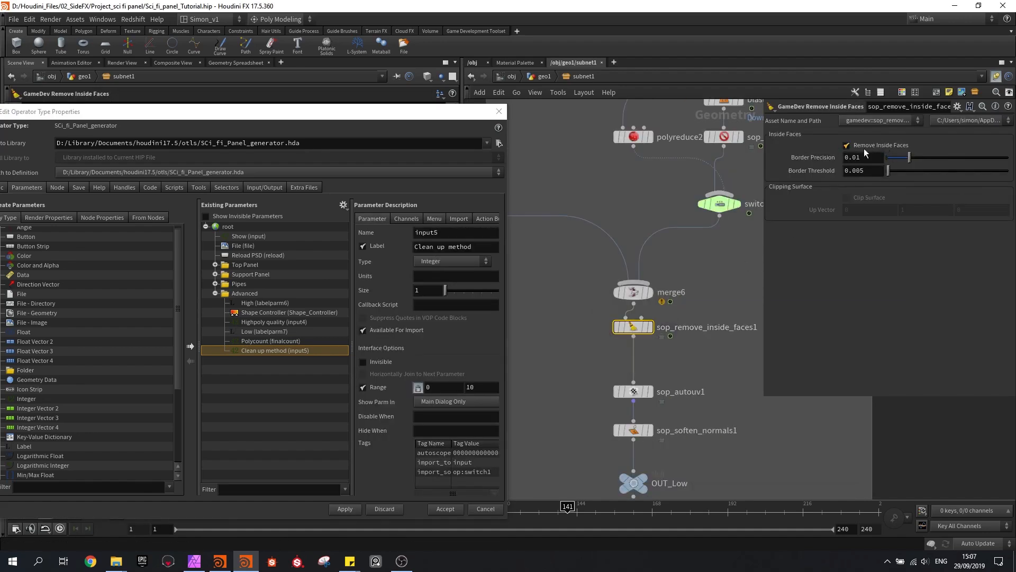
drag(819, 161, 250, 354)
click(348, 510)
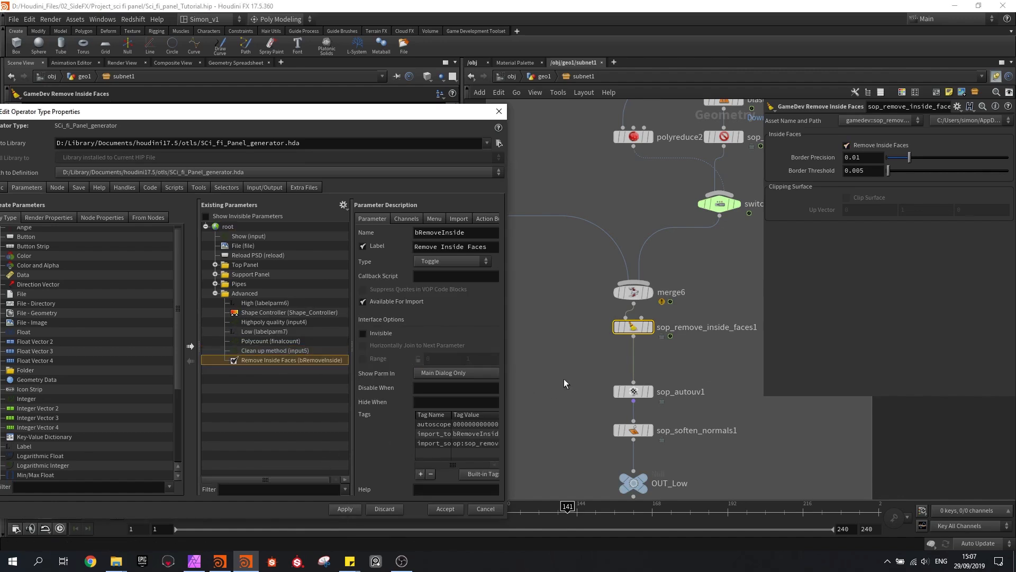
Save the scene file
middle_drag(571, 448, 566, 373)
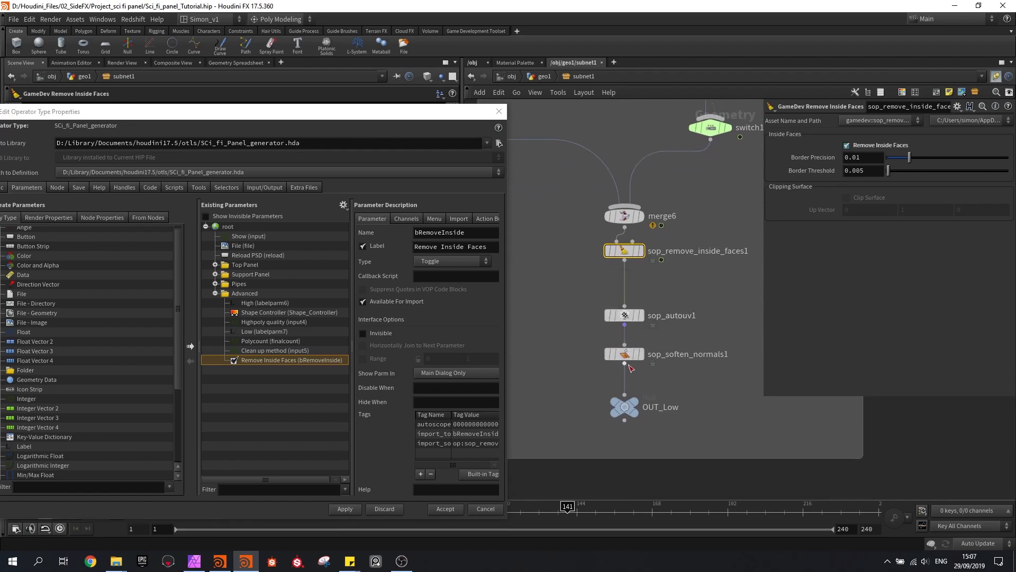
middle_drag(701, 394, 696, 410)
scroll(688, 397, down, 2)
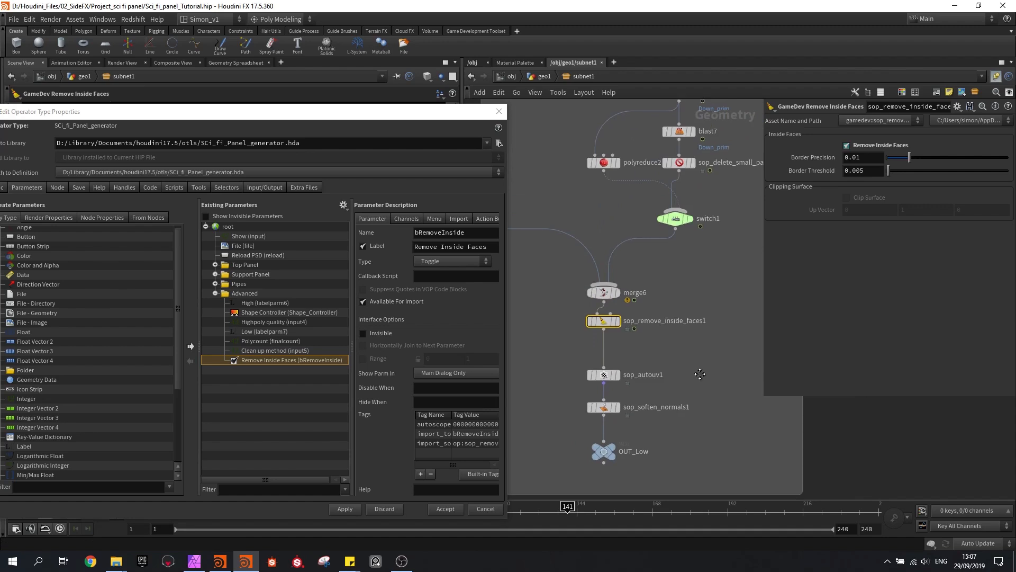
scroll(701, 373, down, 1)
middle_drag(703, 367, 662, 405)
middle_drag(678, 339, 644, 410)
scroll(643, 407, down, 2)
scroll(671, 374, down, 2)
middle_drag(707, 313, 706, 328)
scroll(663, 402, up, 2)
key(ctrl+s)
Add an Output node with output index 1 below OUT_HighPoply, connect it to that null and display it
scroll(646, 363, up, 3)
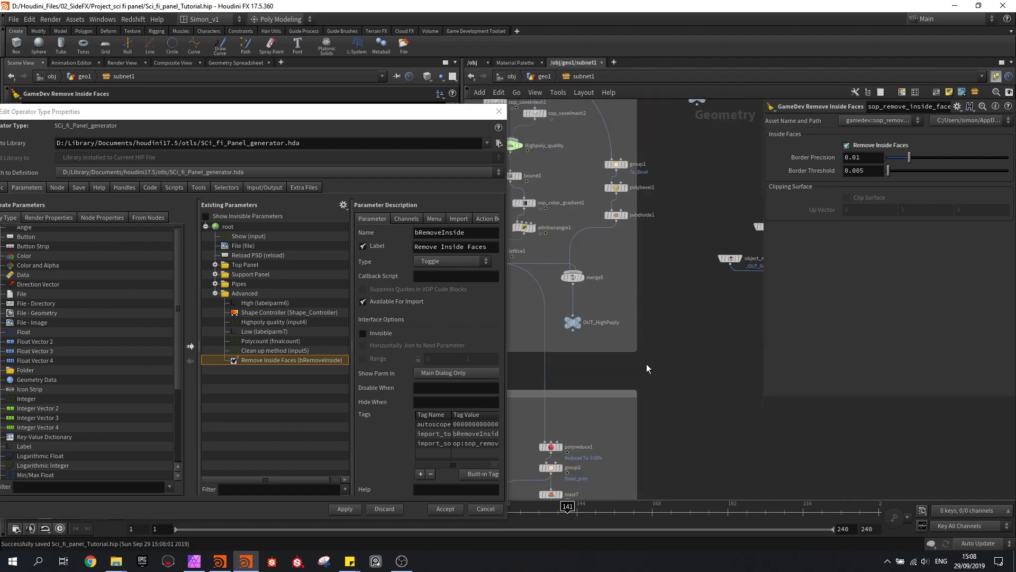
scroll(624, 358, up, 2)
key(Tab)
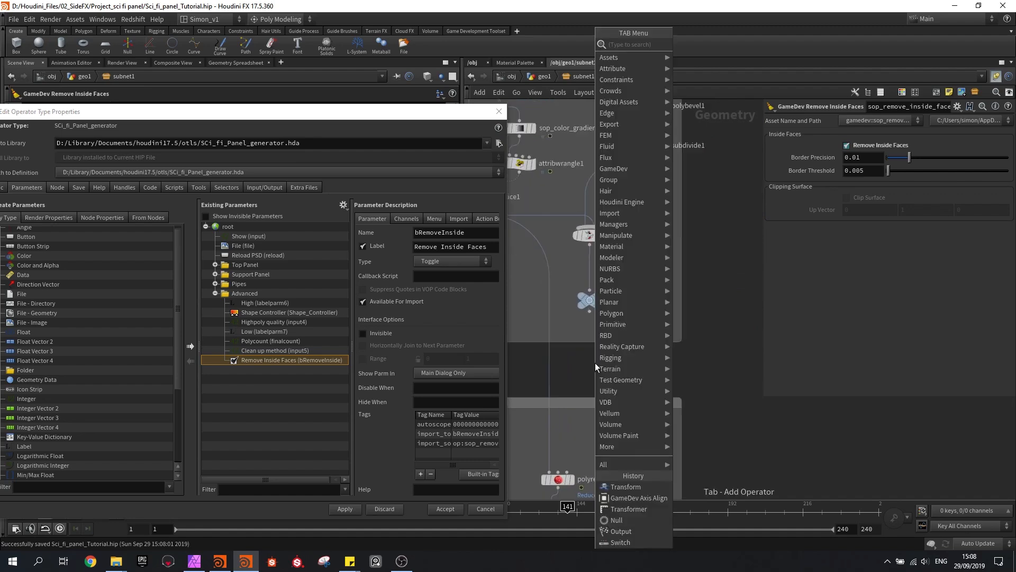
text(ou)
key(Down)
key(Down)
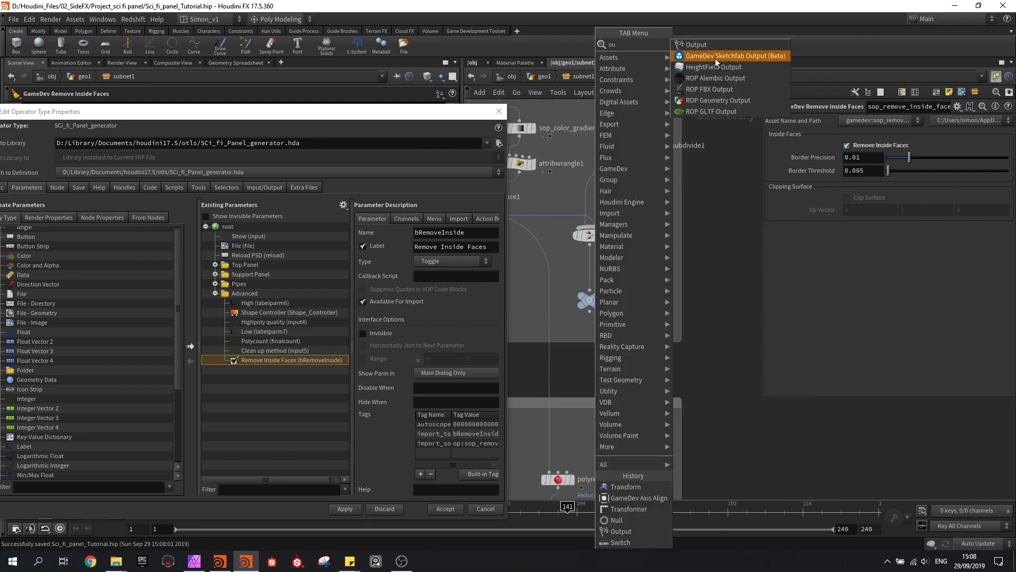
key(Up)
key(Up)
key(Return)
click(604, 359)
scroll(589, 318, up, 2)
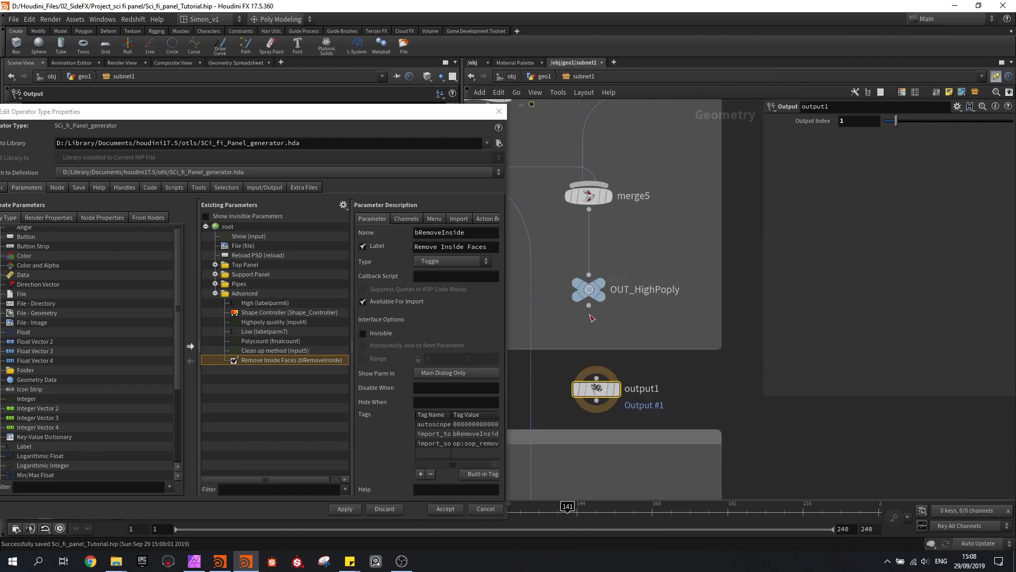
click(616, 389)
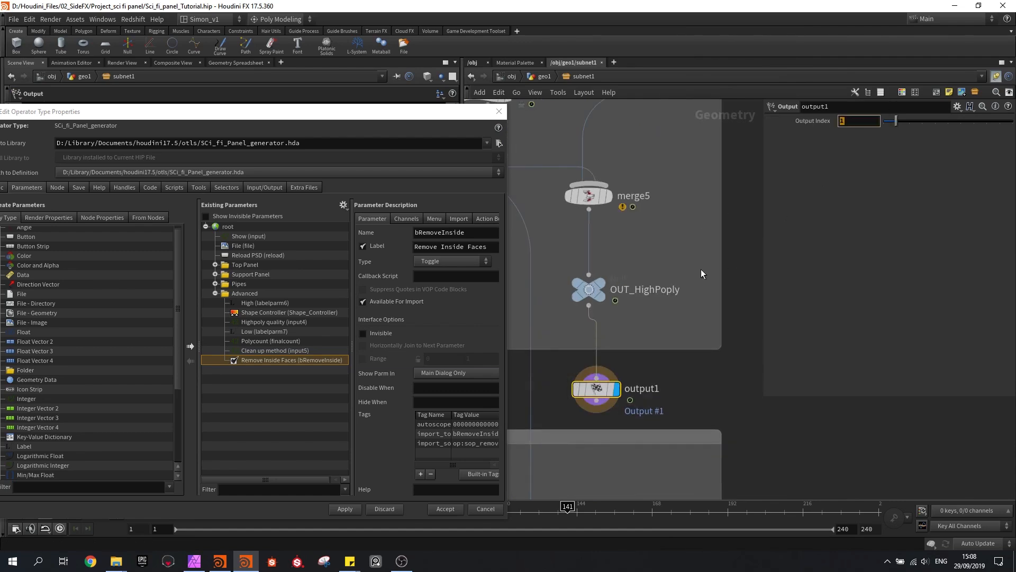
click(735, 278)
Set the asset's maximum outputs to 2 in its basic type properties and save the definition
drag(67, 112, 114, 101)
click(45, 176)
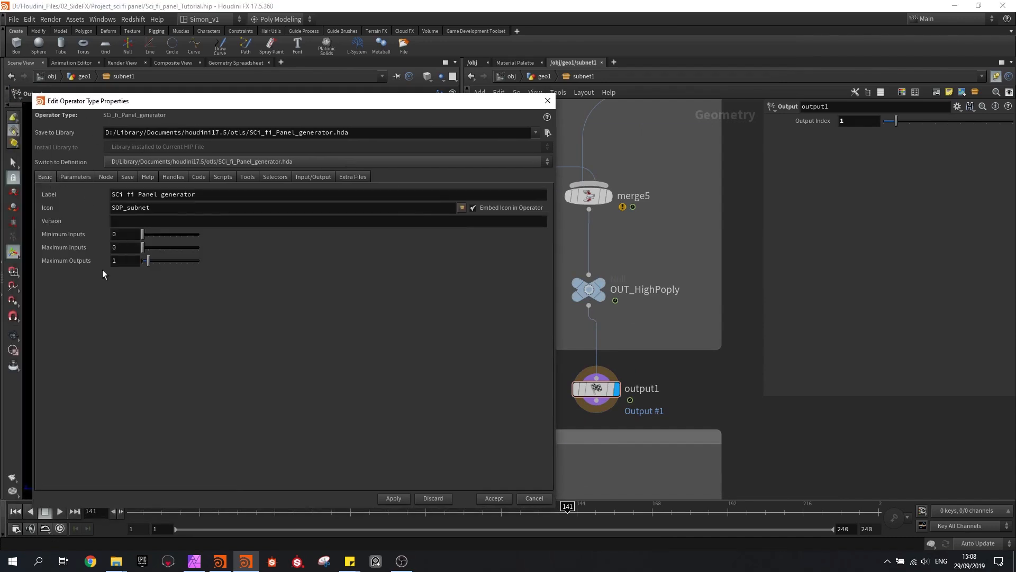
drag(149, 261, 152, 263)
click(392, 499)
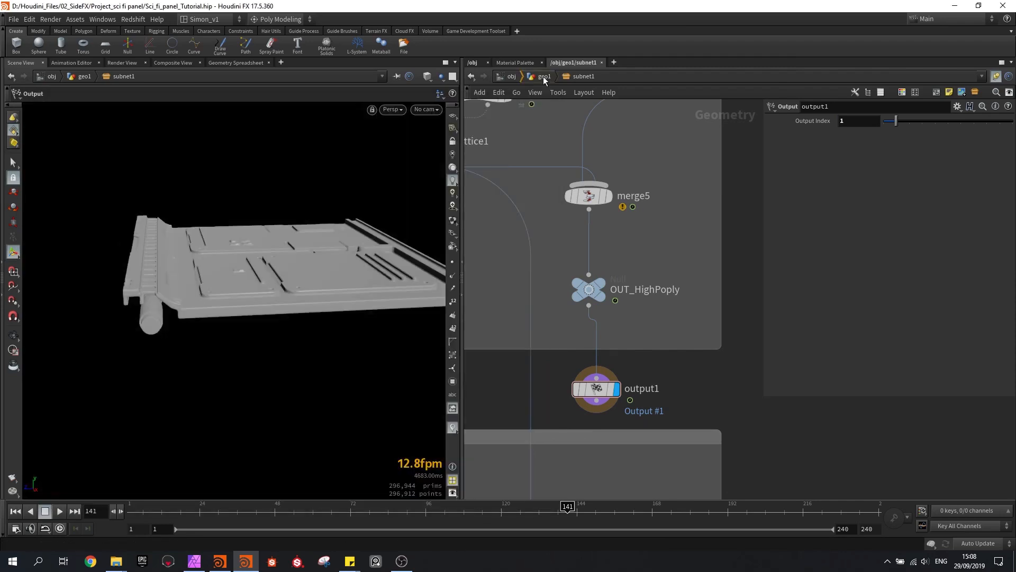
Return to the geo1 network and place a GameDev Maps Baker (Beta) node below subnet1
click(543, 76)
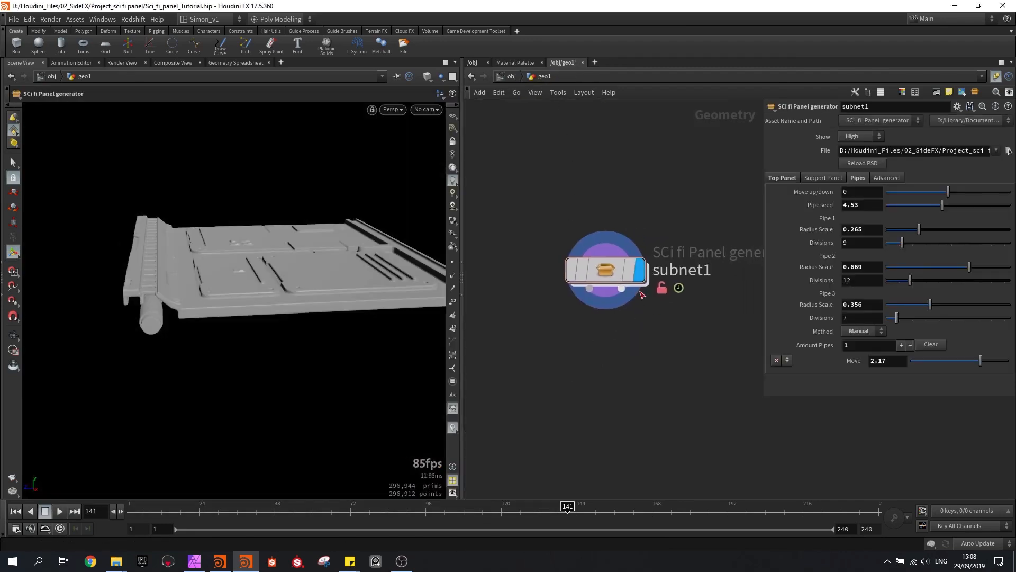
mouse_move(631, 303)
middle_drag(606, 383, 591, 385)
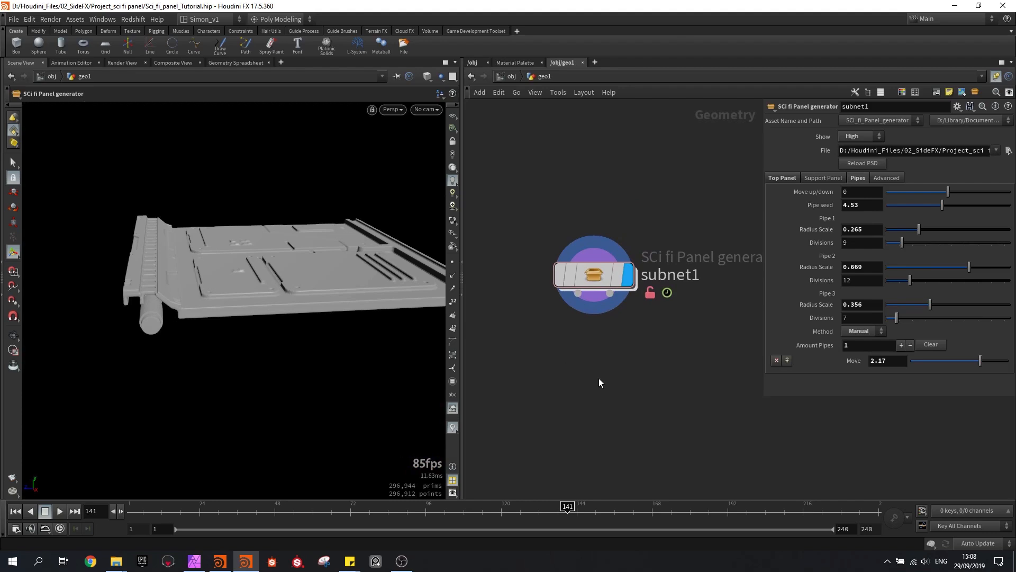
key(Tab)
text(bak)
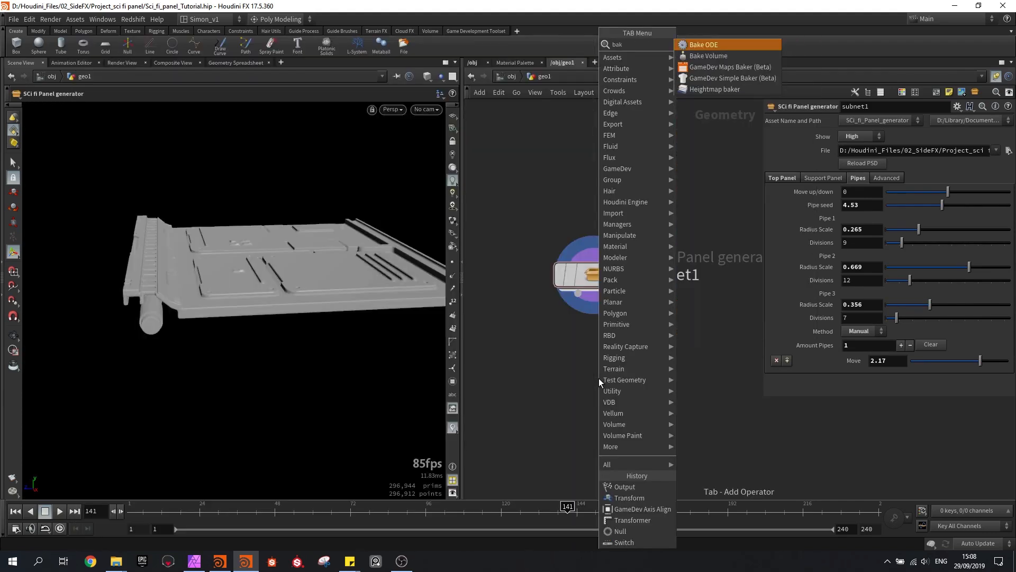
click(716, 71)
click(609, 350)
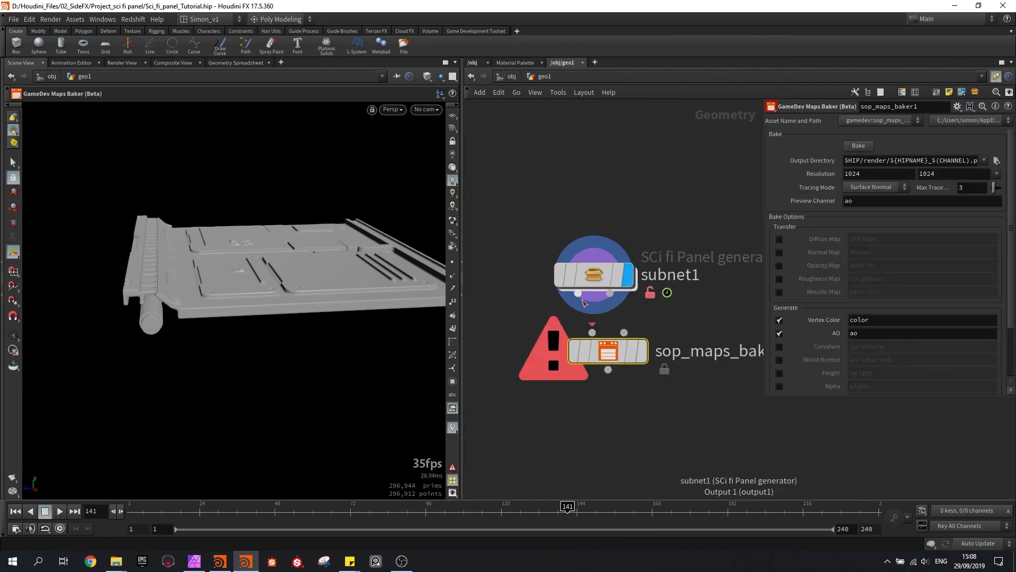
drag(619, 360, 603, 397)
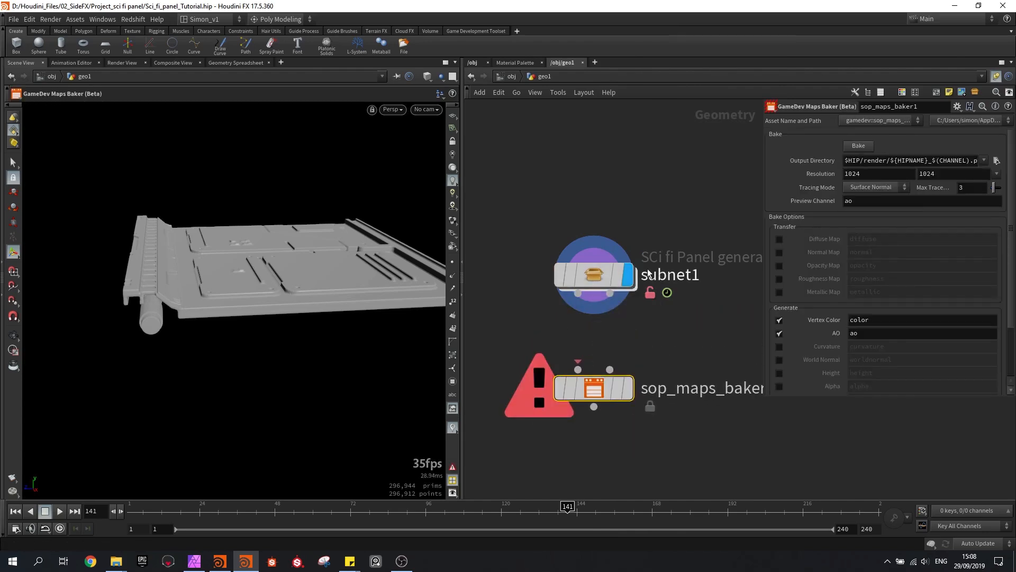
Try shifting the two middle points of subnet1's Shape Controller ramp toward its start, with point 3 at position 0.735751
click(593, 275)
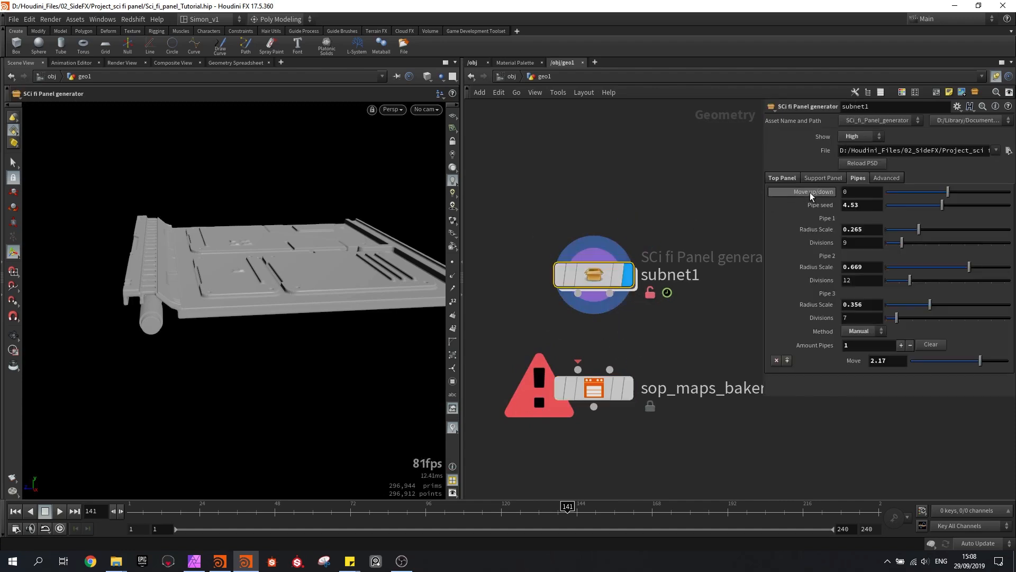
click(880, 178)
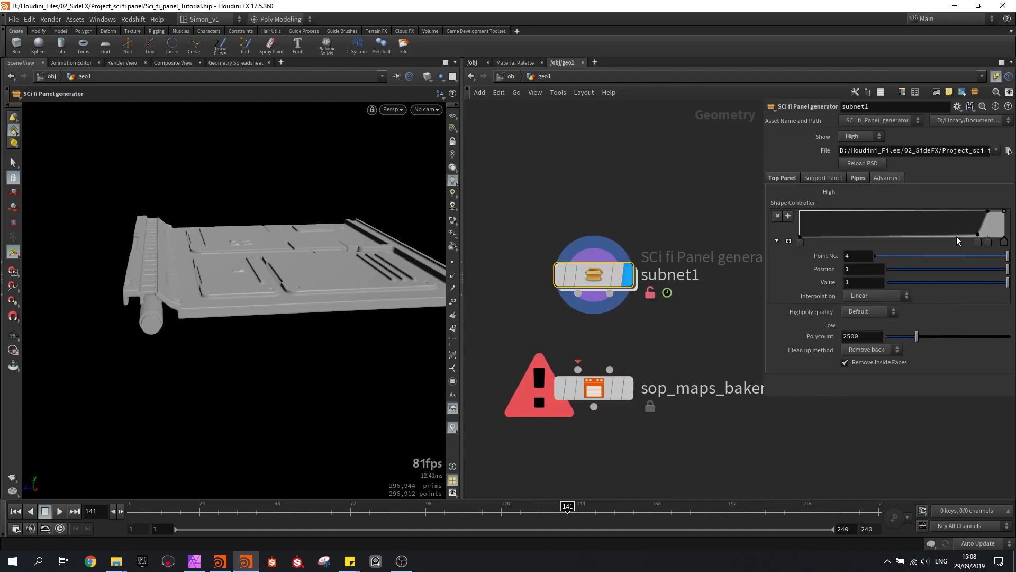
key(Escape)
drag(284, 272, 259, 295)
key(Return)
drag(978, 241, 951, 238)
key(Escape)
drag(364, 247, 252, 223)
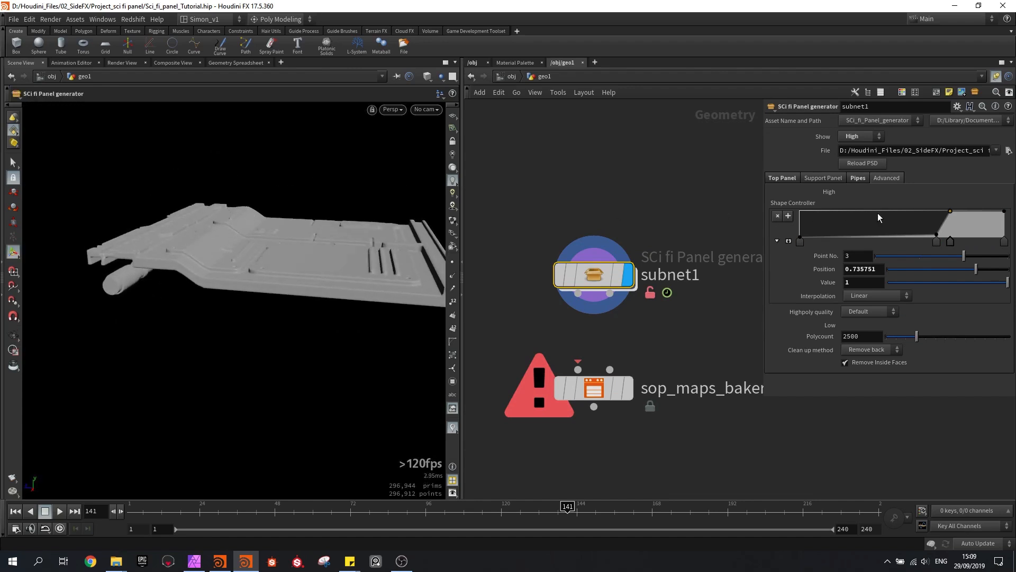
Move Shape Controller points 2 and 3 back toward the ramp's end, placing point 3 at position 0.898964
drag(950, 241, 980, 241)
alt+drag(317, 228, 250, 270)
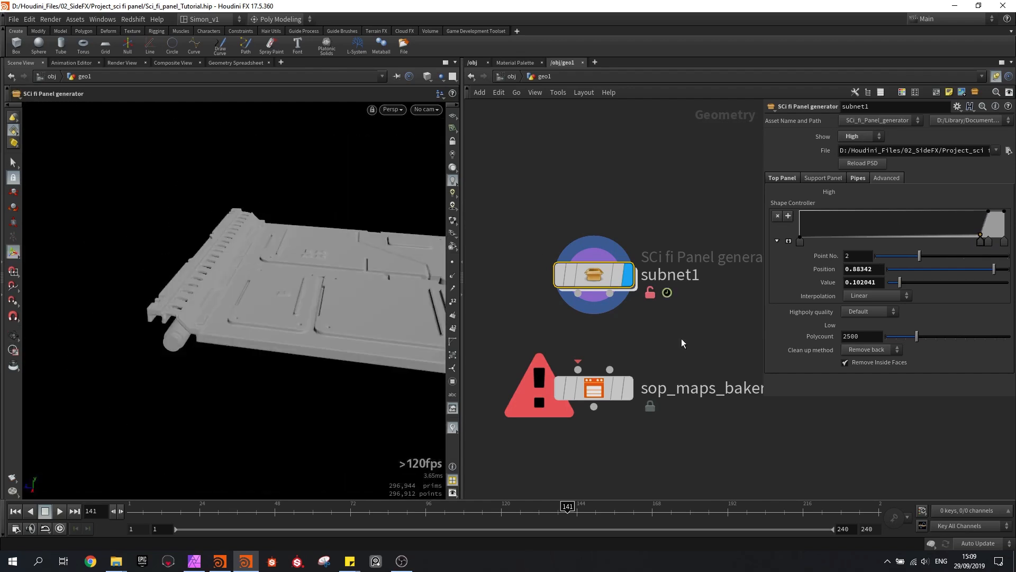
click(867, 350)
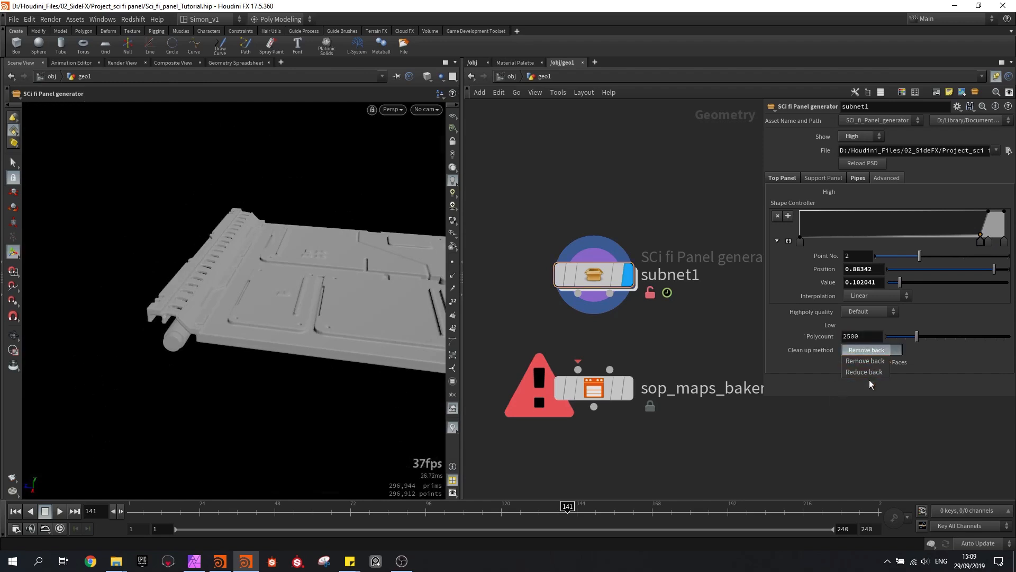
click(861, 408)
alt+drag(317, 345, 167, 312)
click(988, 242)
shift+click(981, 242)
drag(988, 242, 985, 243)
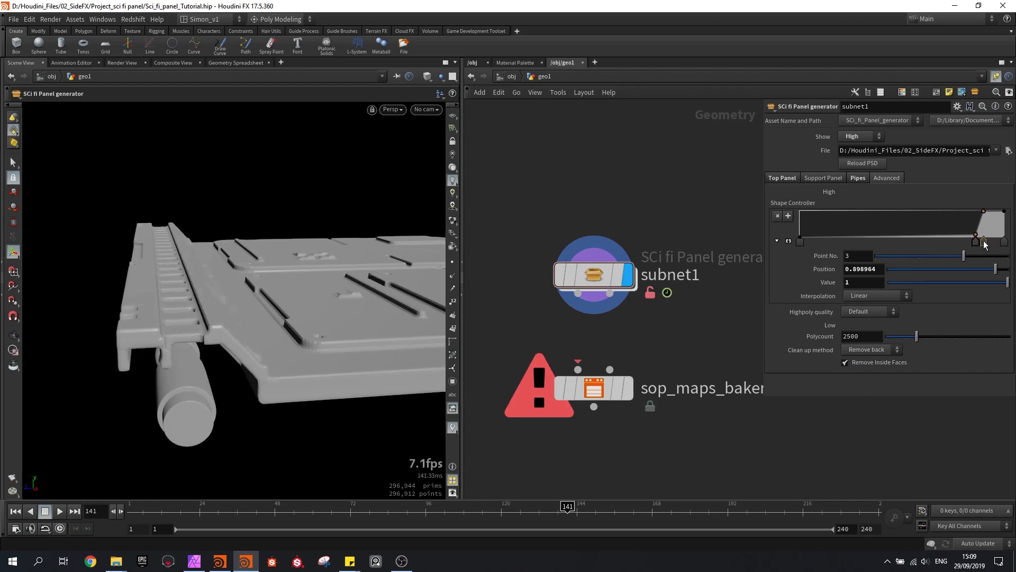
Set the Move up/down value of subnet1's pipes to 0.248 and save the scene
click(859, 179)
mouse_move(947, 191)
mouse_down()
mouse_move(938, 188)
mouse_move(964, 191)
mouse_up()
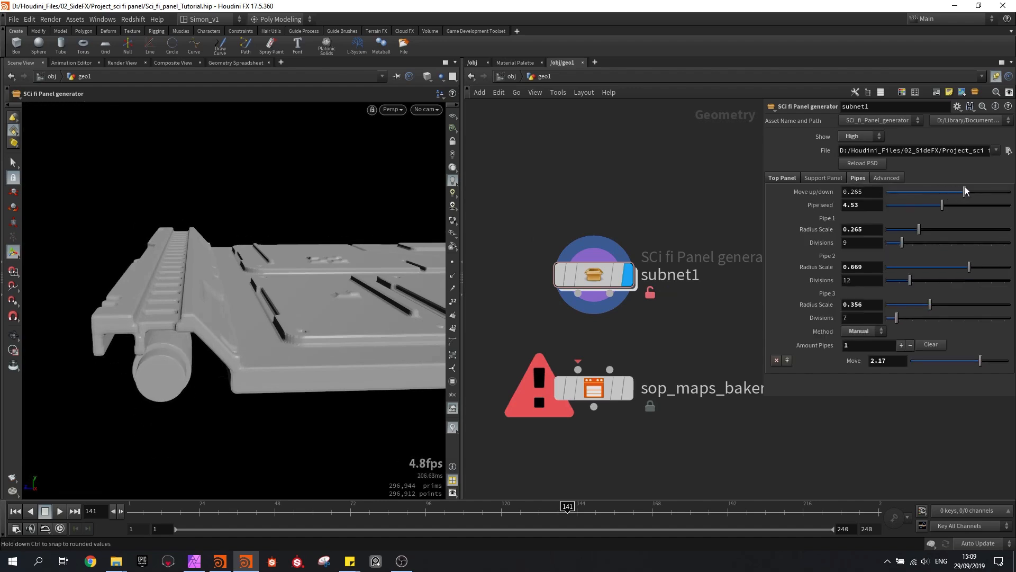
drag(211, 292, 266, 275)
key(ctrl+s)
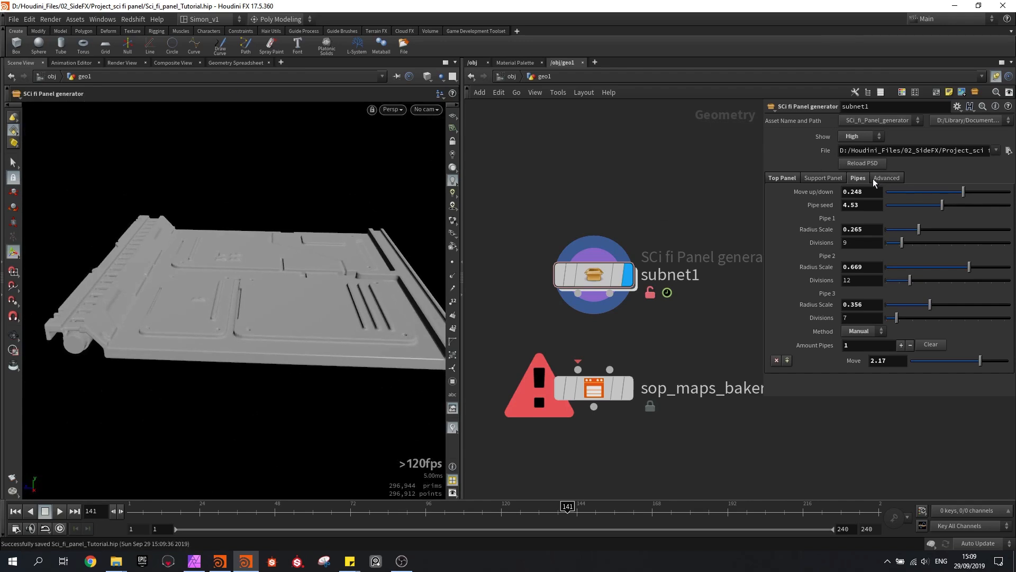
Change which version of the mesh the panel generator shows
click(860, 137)
click(849, 170)
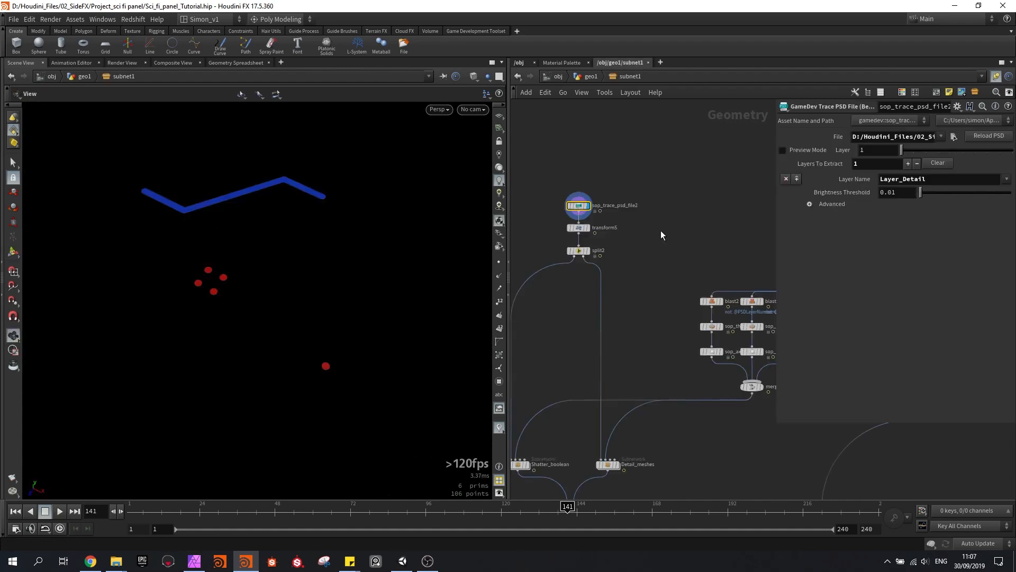
Inside subnet1, copy the File reference expression from the sop_trace_psd_file1 node that traces the panel layers
middle_drag(691, 215, 677, 230)
middle_drag(639, 201, 629, 230)
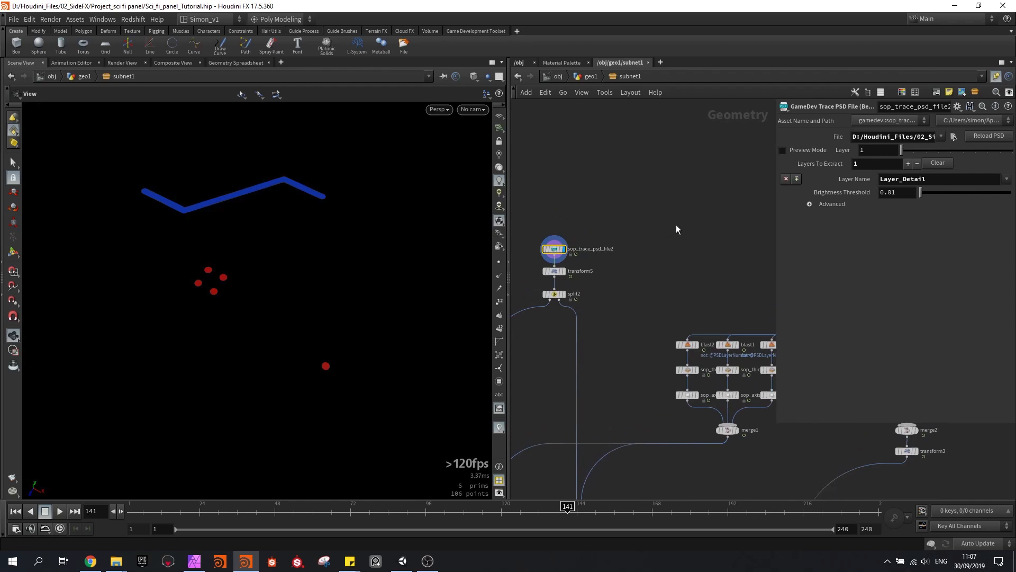
click(870, 137)
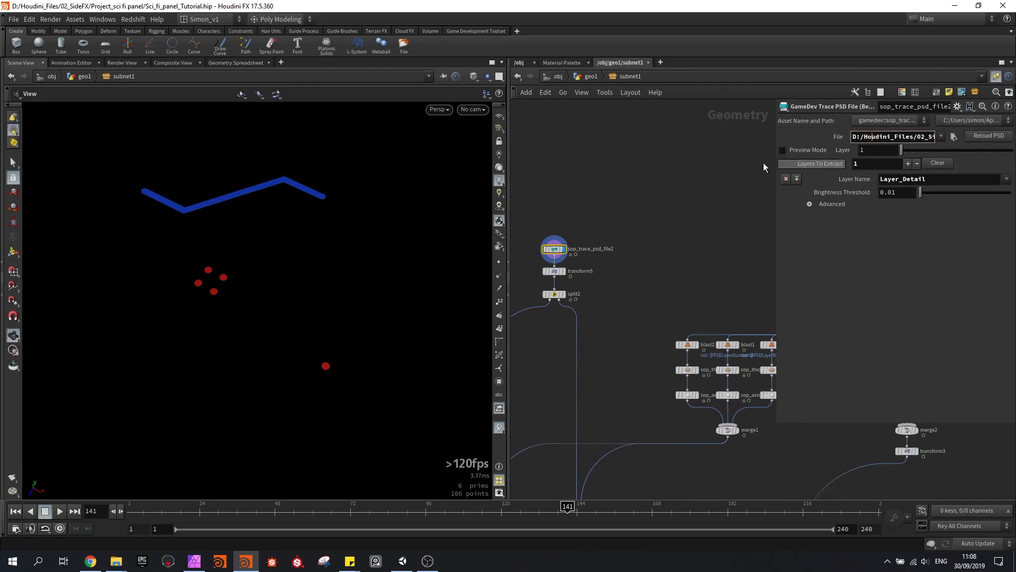
middle_drag(690, 193, 586, 249)
scroll(698, 306, up, 3)
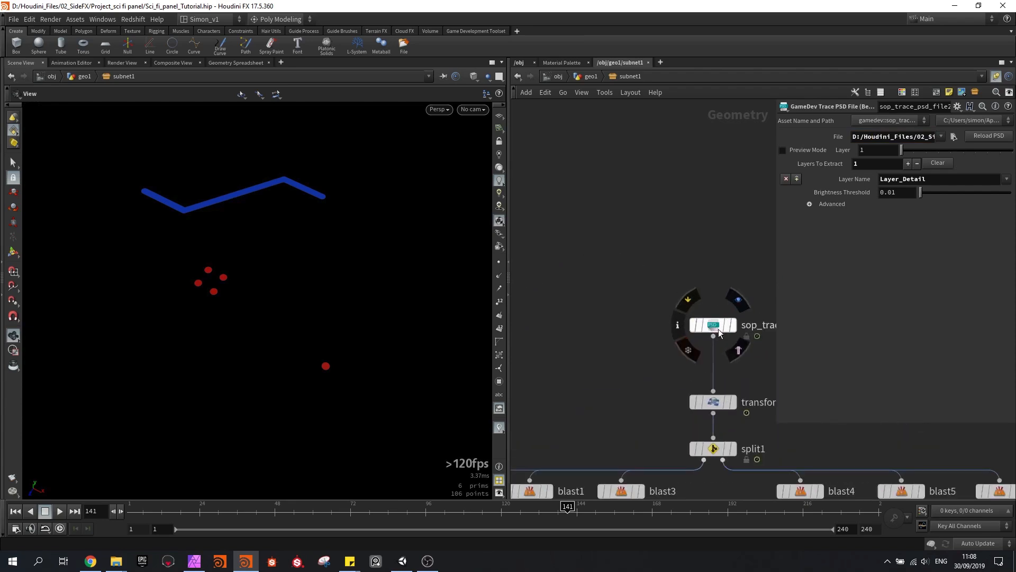
click(715, 325)
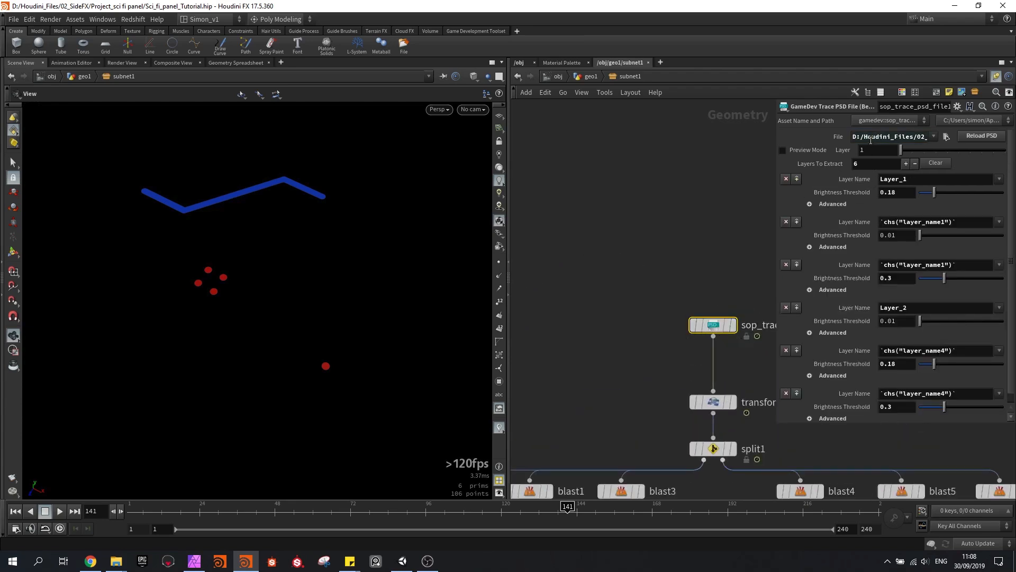
click(840, 139)
drag(908, 137, 848, 134)
key(ctrl+c)
click(658, 206)
Replace the File path of sop_trace_psd_file2 with the copied reference chs("../file")
scroll(606, 231, down, 4)
middle_drag(529, 277, 665, 275)
scroll(595, 284, down, 4)
scroll(582, 266, up, 6)
click(581, 266)
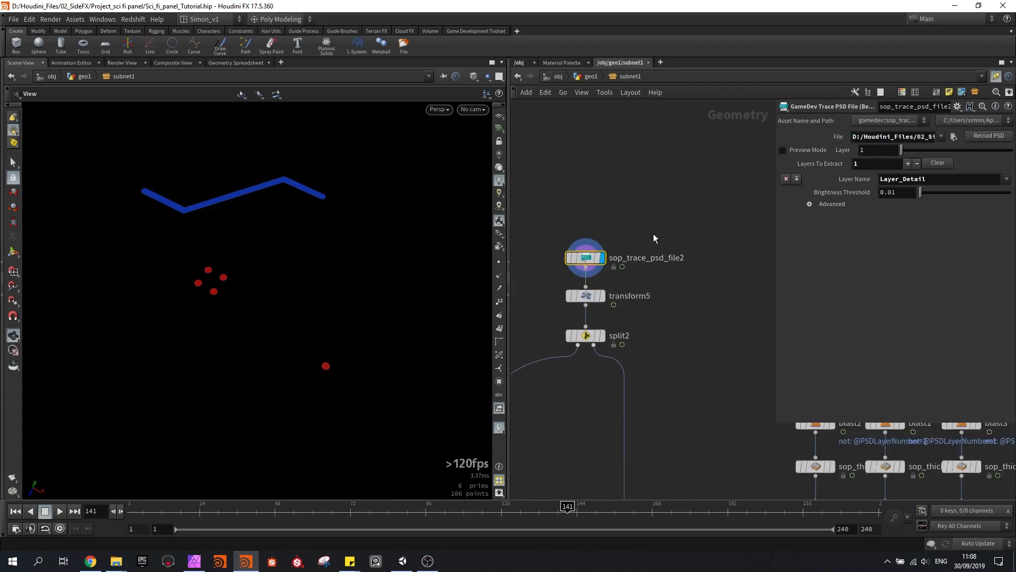
key(ctrl+a)
key(ctrl+v)
key(Return)
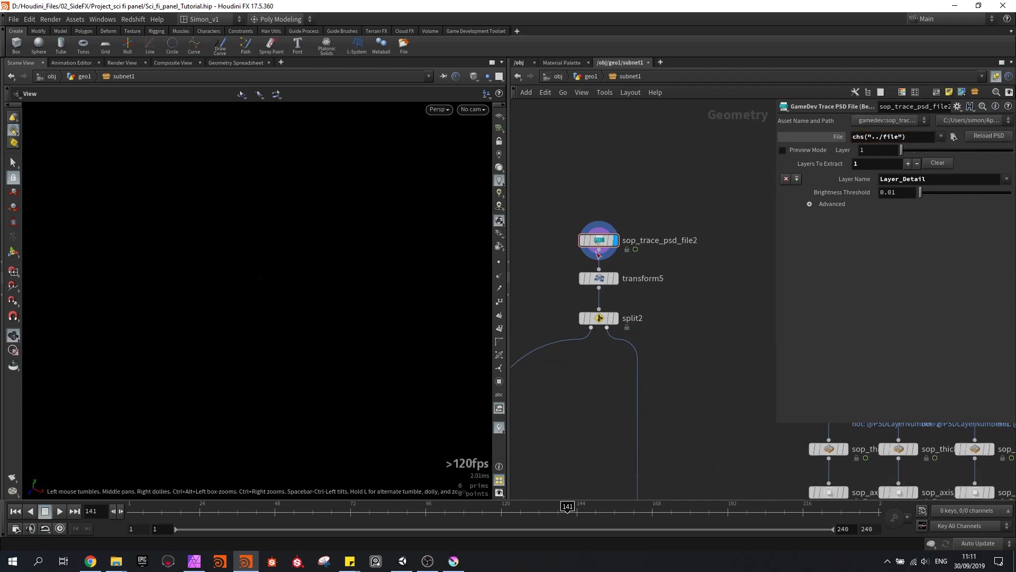
Enclose the File reference of sop_trace_psd_file2 in backticks so it reads `chs("../file")`
click(857, 138)
text(`)
key(Return)
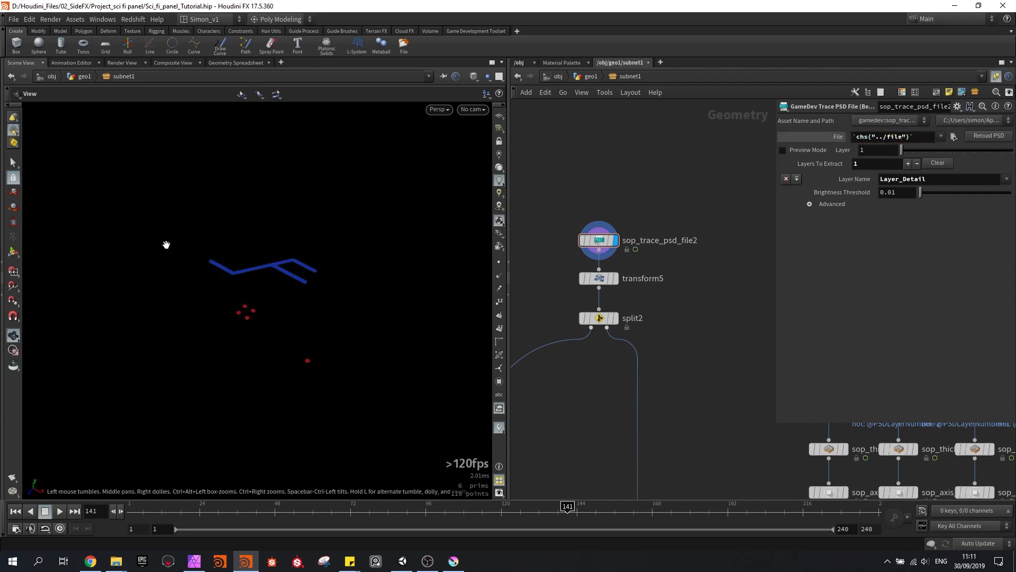
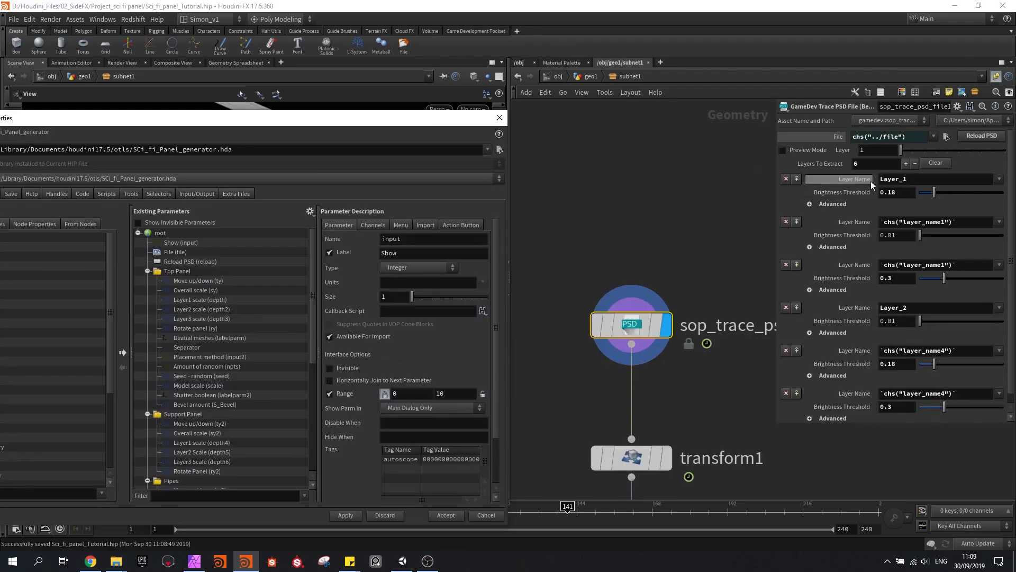
Add the Layer_1 and Layer_2 Layer Name parameters to the asset's Top Panel and Support Panel folders and apply the changes
drag(863, 183, 192, 420)
drag(179, 291, 179, 284)
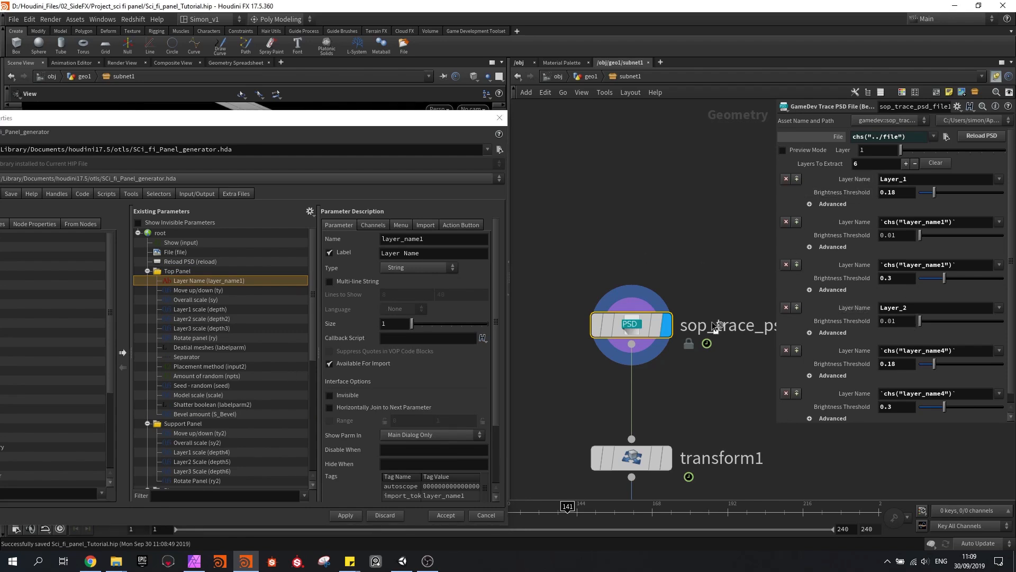
drag(186, 427, 193, 430)
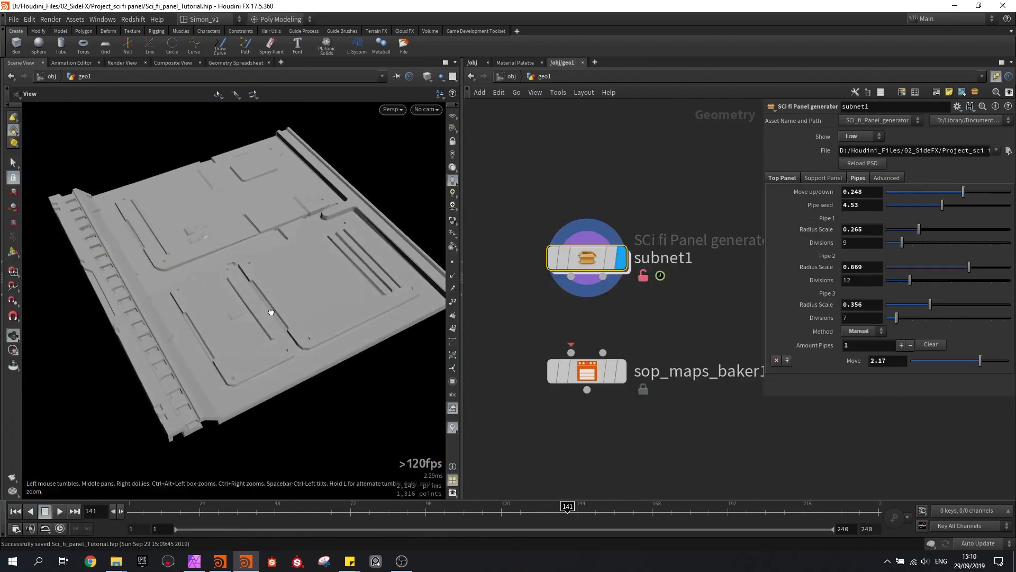
key(Return)
key(Escape)
Set the Highpoly quality of the panel generator to High quality in its advanced parameters
mouse_move(271, 312)
mouse_down()
mouse_move(276, 367)
mouse_move(256, 306)
mouse_up()
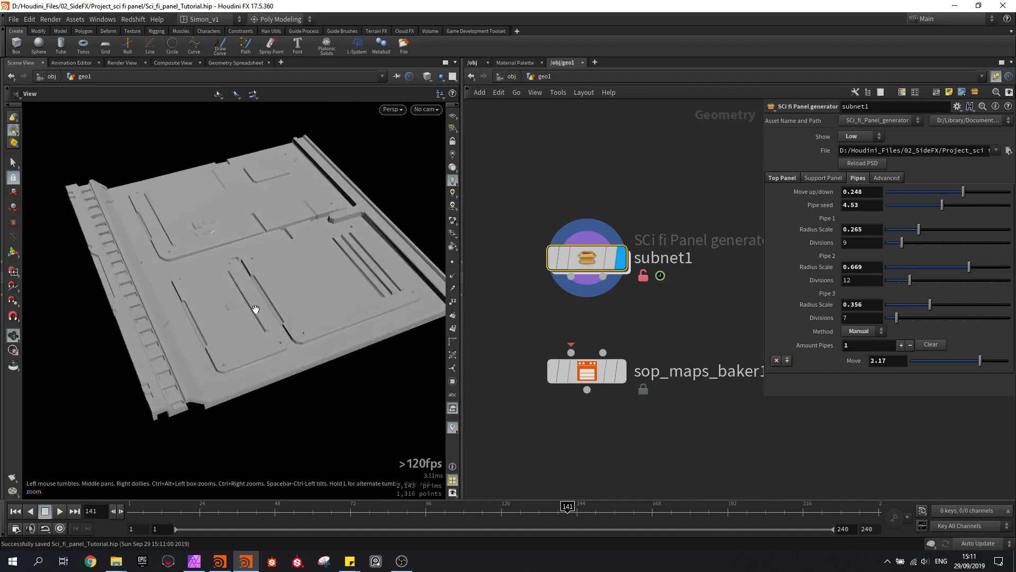
key(Return)
click(881, 179)
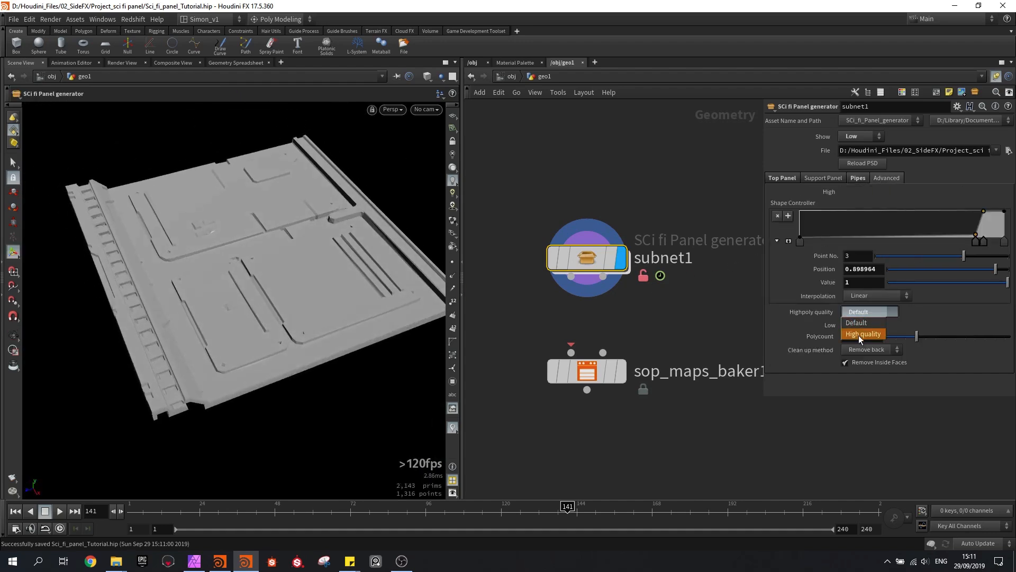
click(858, 335)
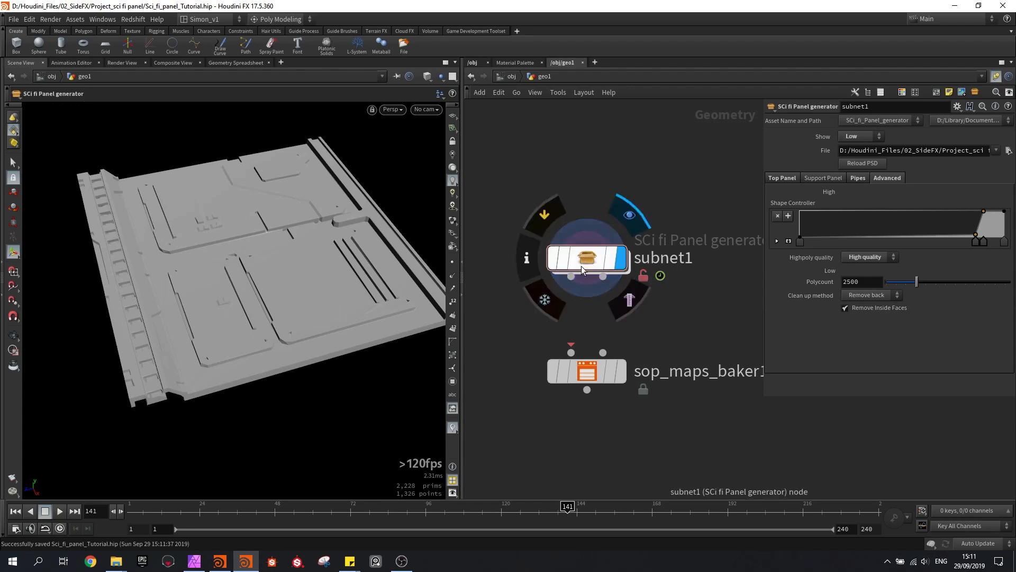
Connect both outputs of subnet1 to the two inputs of sop_maps_baker1 and display the baker node
drag(570, 276, 570, 352)
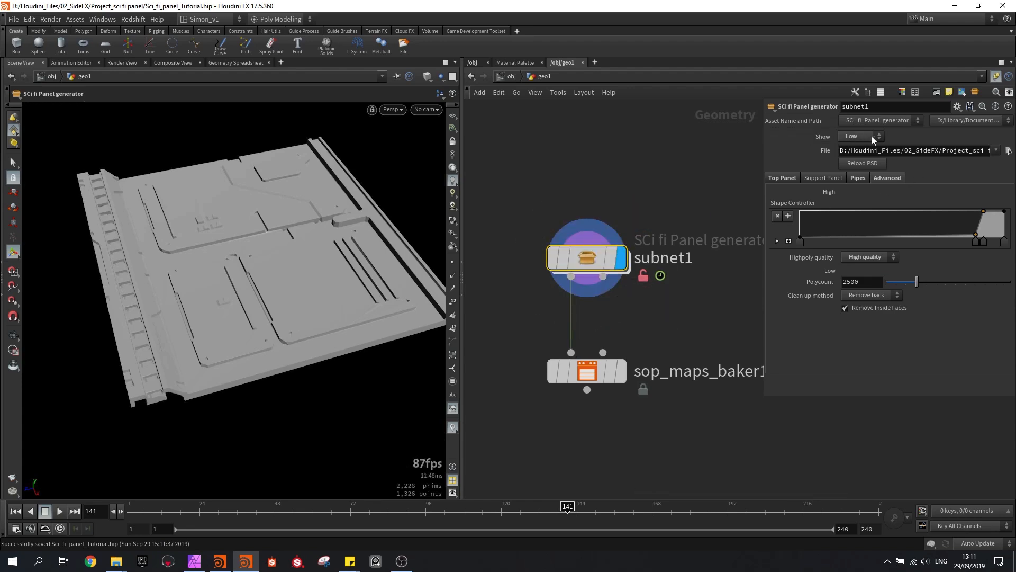
drag(606, 282, 603, 352)
middle_drag(649, 310, 635, 262)
mouse_move(577, 205)
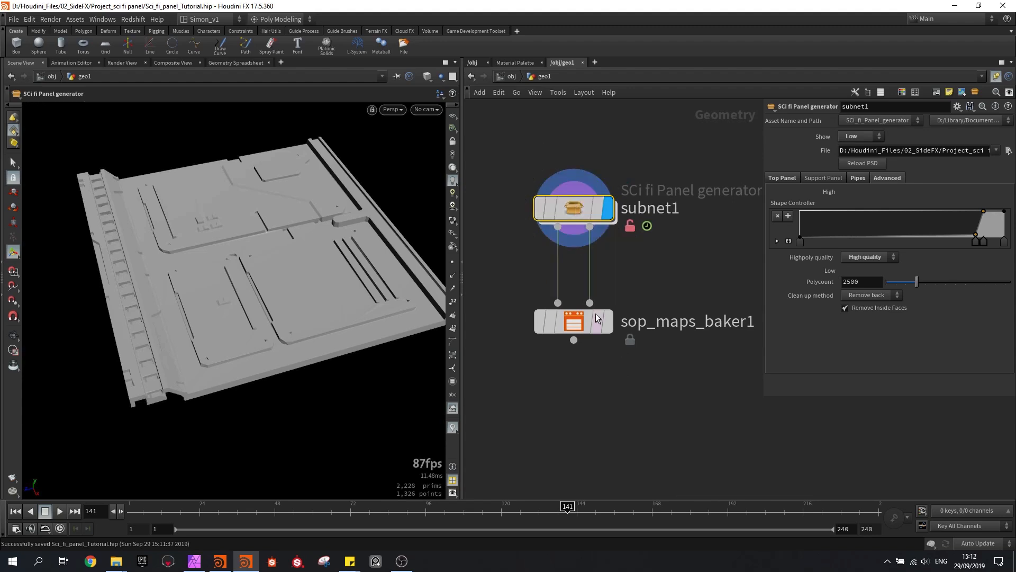
click(616, 278)
click(571, 321)
alt+drag(264, 260, 214, 284)
scroll(212, 283, up, 3)
scroll(200, 280, down, 1)
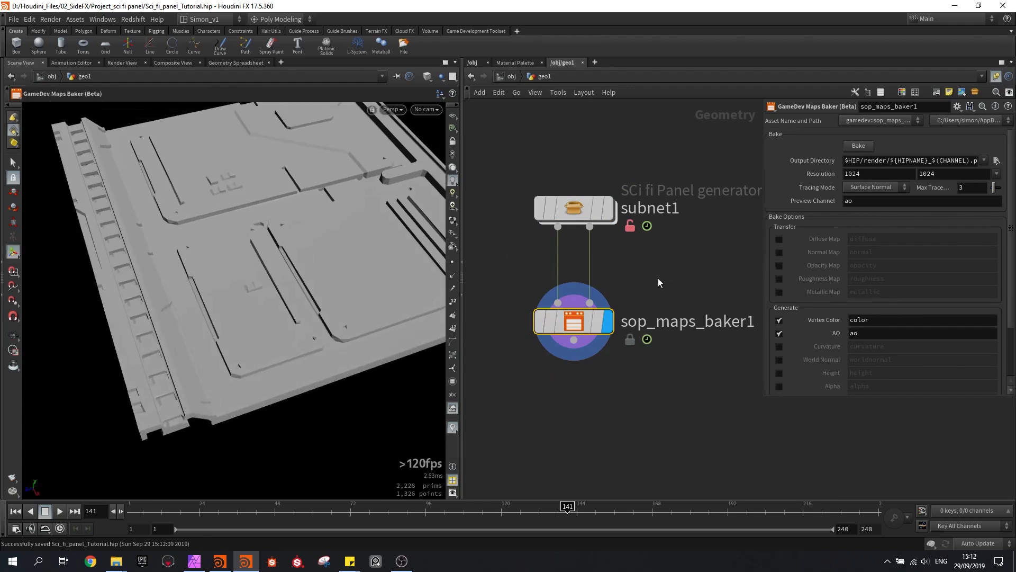
Turn off the Vertex Color and AO maps in the baker and enable the Normal Map
click(779, 320)
click(780, 332)
click(779, 253)
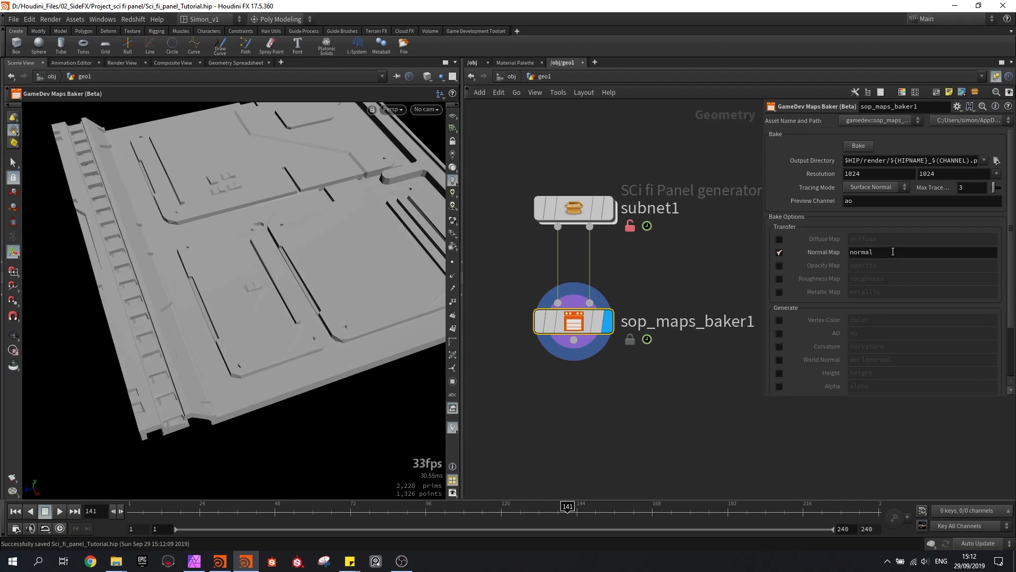
Try the Nearest Surface tracing mode in the maps baker
click(898, 186)
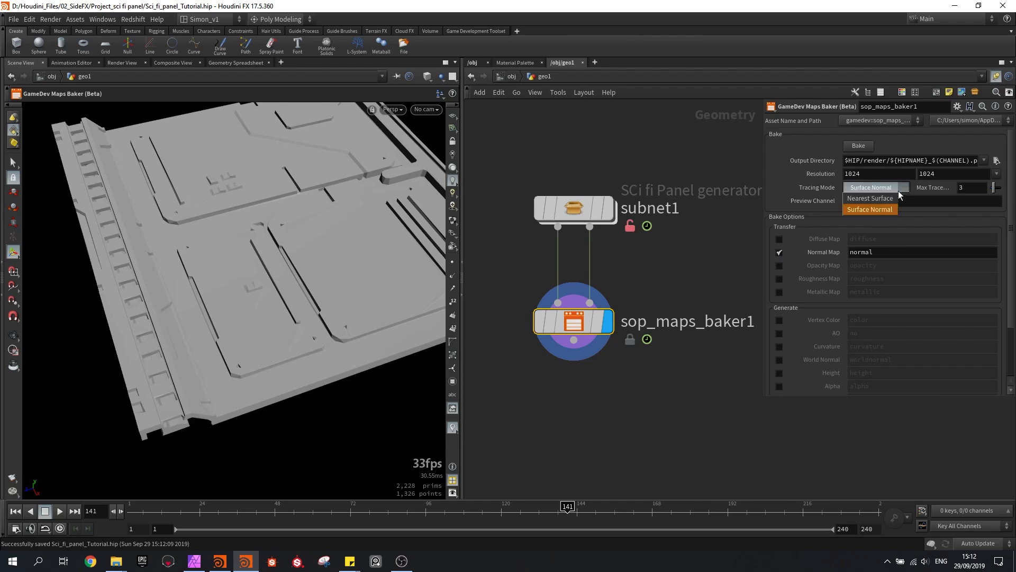
click(890, 198)
click(899, 189)
click(885, 211)
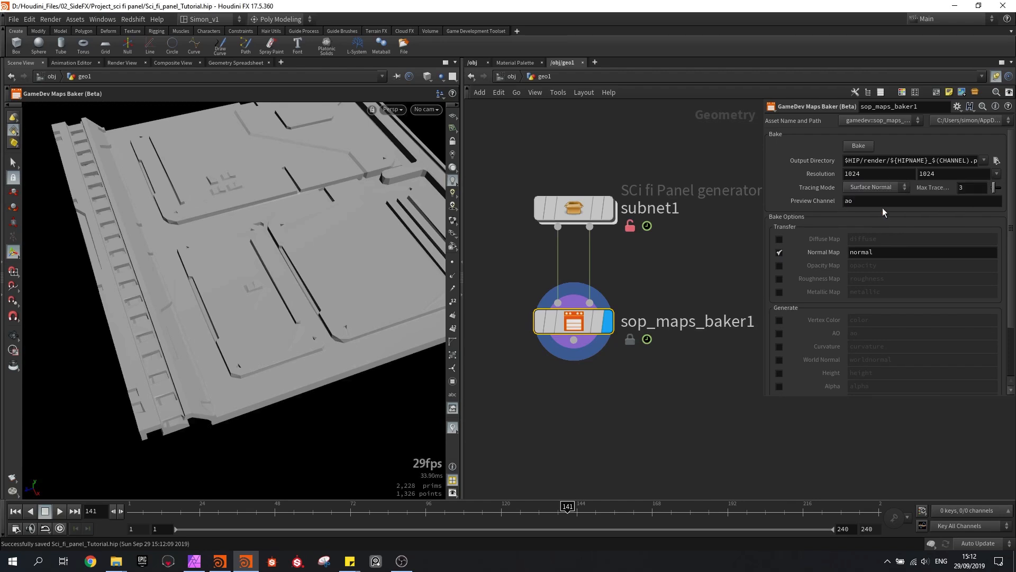
Set the baker's maximum trace distance to .01
double_click(961, 191)
key(Return)
click(980, 189)
Copy the Normal Map channel name into the Preview Channel so that it reads normal
click(871, 253)
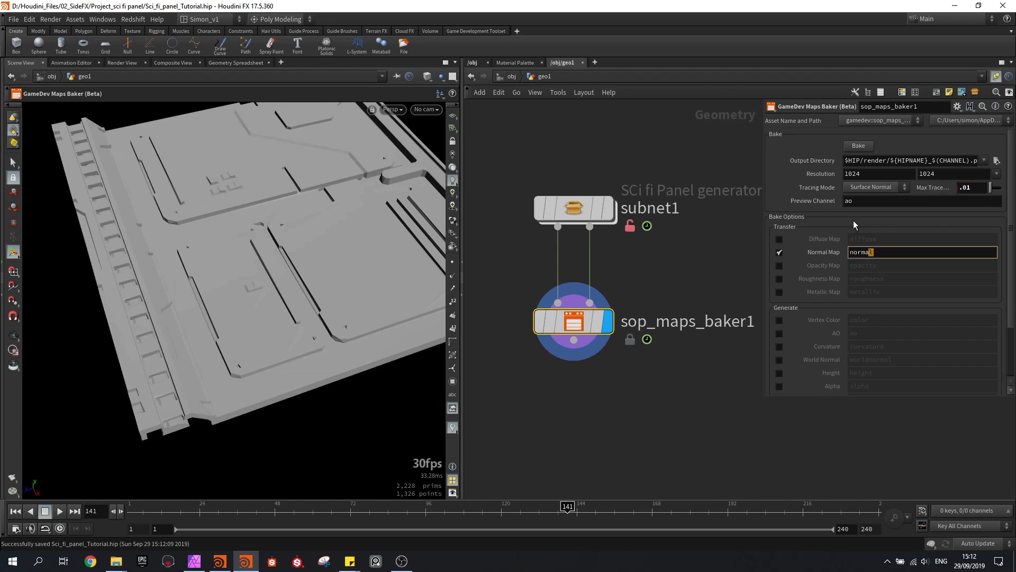
click(809, 203)
drag(867, 252, 837, 252)
key(ctrl+c)
drag(858, 201, 839, 201)
key(ctrl+v)
click(710, 264)
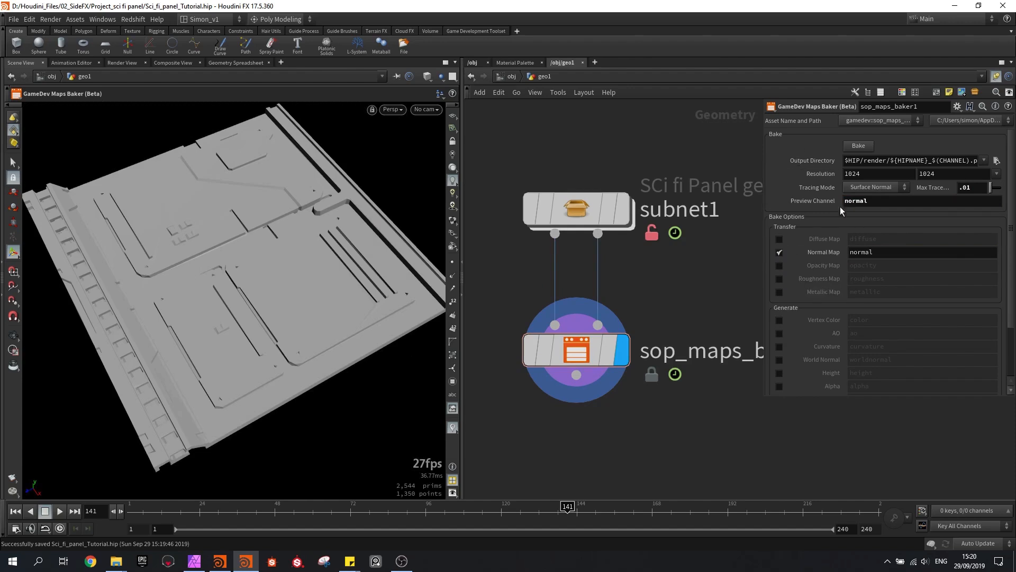
Bake the normal map and display materials on the objects to inspect the result on the panel
click(862, 147)
alt+drag(292, 242, 298, 255)
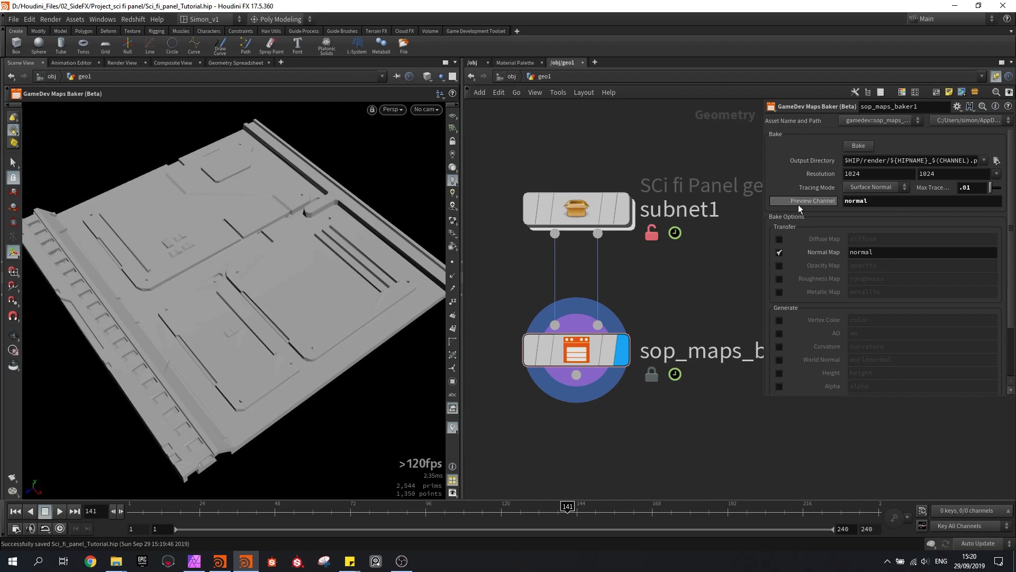
alt+drag(329, 266, 330, 284)
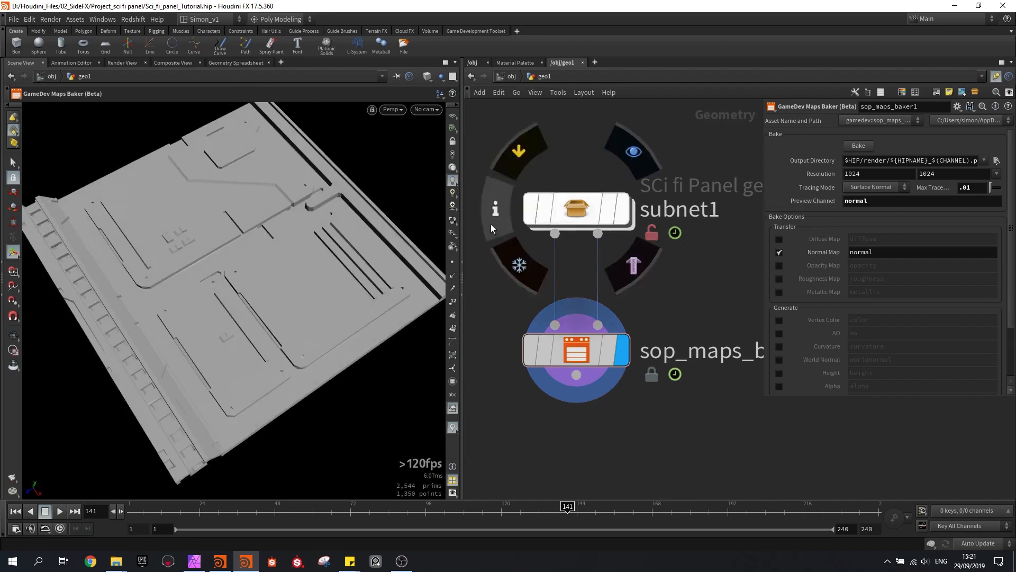
click(451, 226)
mouse_move(359, 221)
alt+mouse_down()
mouse_move(372, 226)
mouse_move(378, 205)
alt+mouse_up()
scroll(135, 276, up, 5)
drag(194, 228, 231, 273)
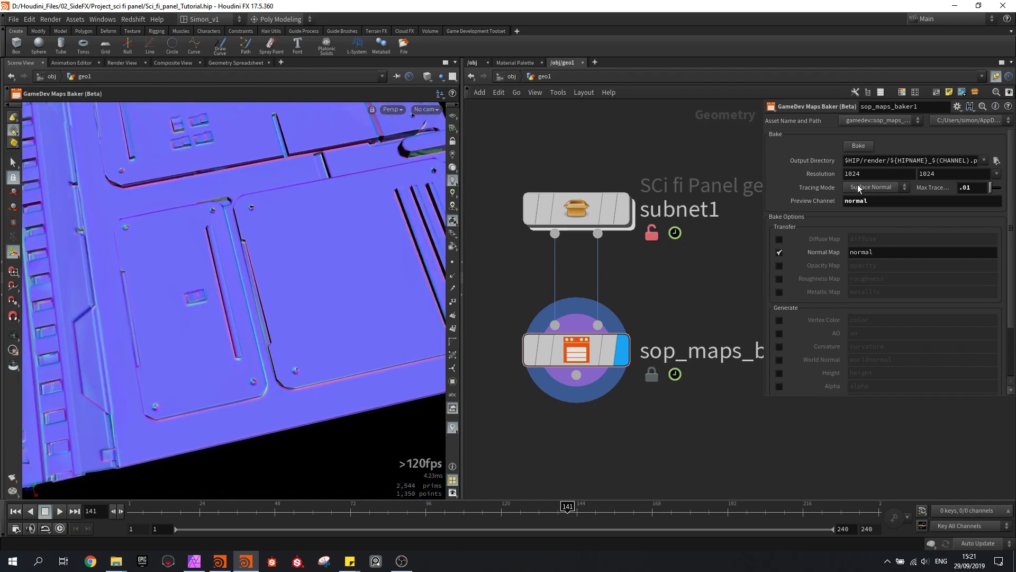
Set the maximum trace distance to .02, bake the normal map again and save the scene
click(980, 189)
key(Return)
click(858, 146)
alt+drag(310, 350, 220, 320)
alt+right_drag(220, 320, 265, 291)
mouse_move(266, 291)
mouse_down()
mouse_move(318, 286)
mouse_move(243, 305)
mouse_move(261, 310)
mouse_up()
key(ctrl+s)
scroll(873, 277, down, 7)
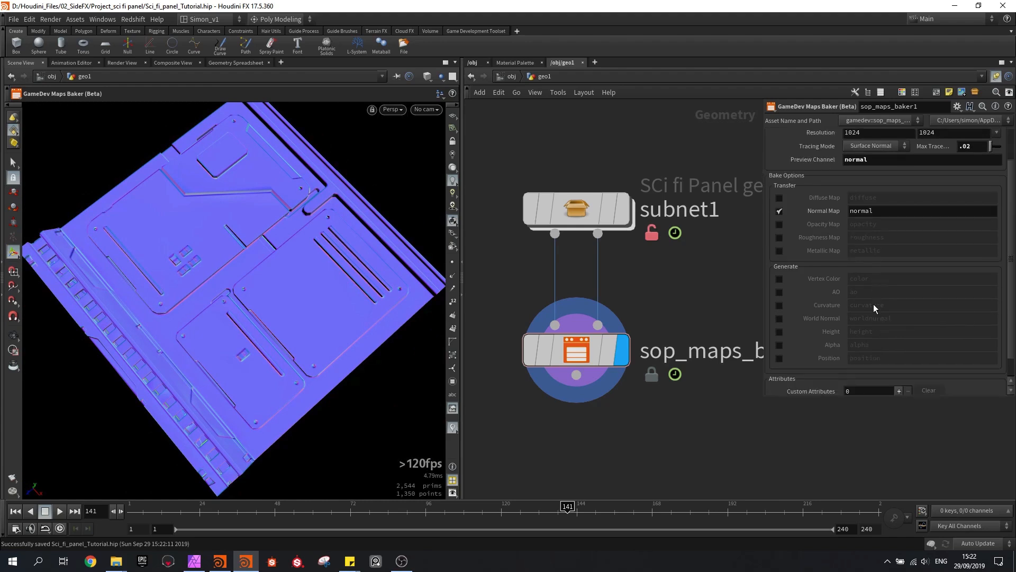
scroll(843, 213, up, 7)
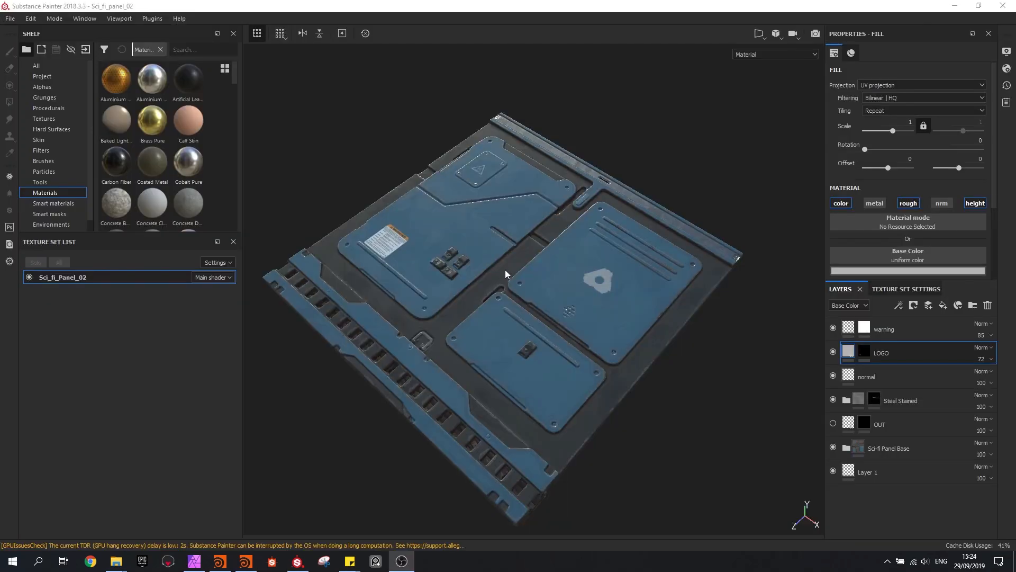
mouse_move(505, 269)
alt+mouse_down()
mouse_move(489, 271)
mouse_move(517, 267)
alt+mouse_up()
In Substance Painter, examine the mesh maps and the layer stack of the Sci_fi_Panel_02 texture set
click(883, 291)
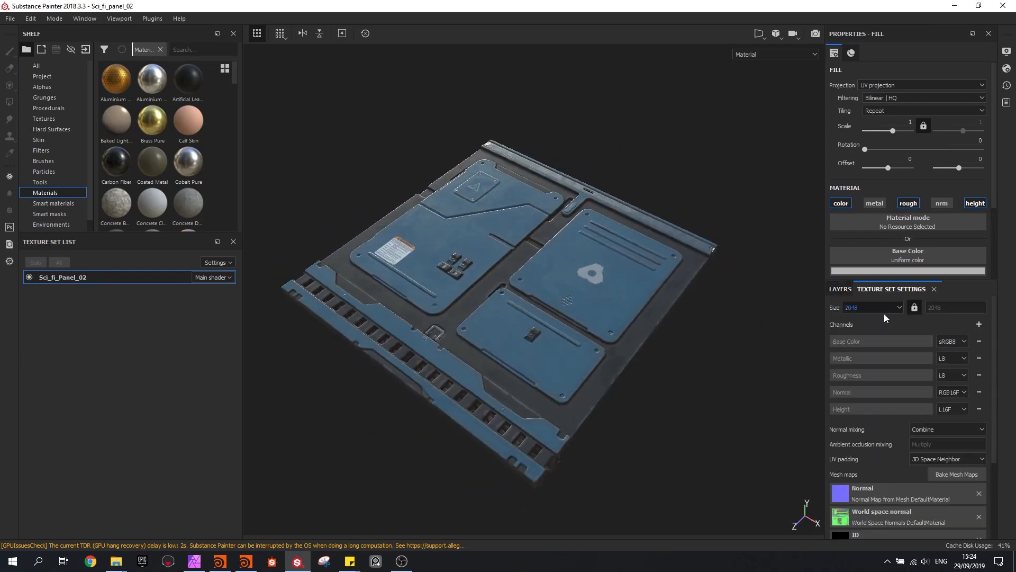
scroll(879, 349, down, 4)
scroll(858, 446, down, 1)
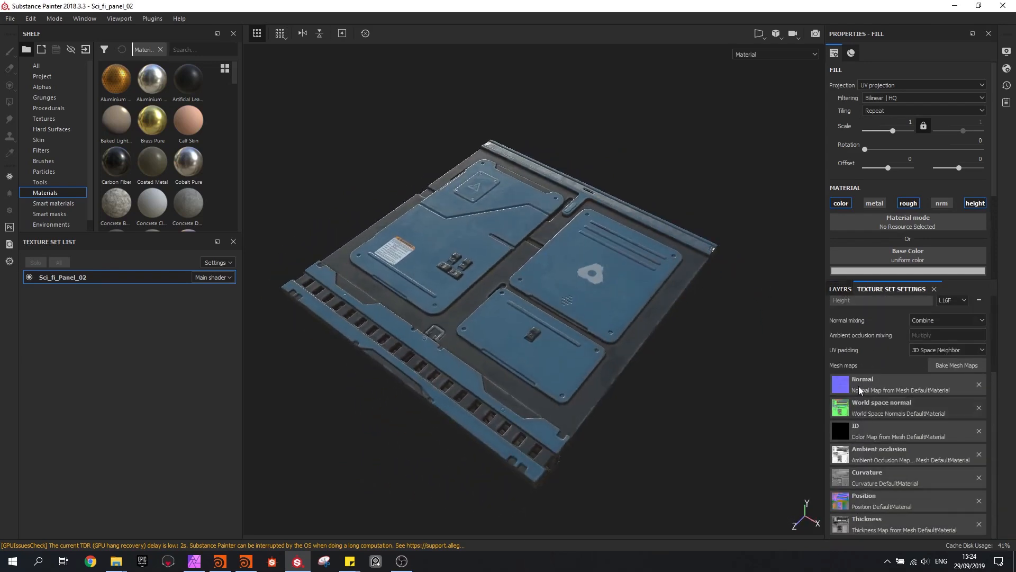
click(841, 289)
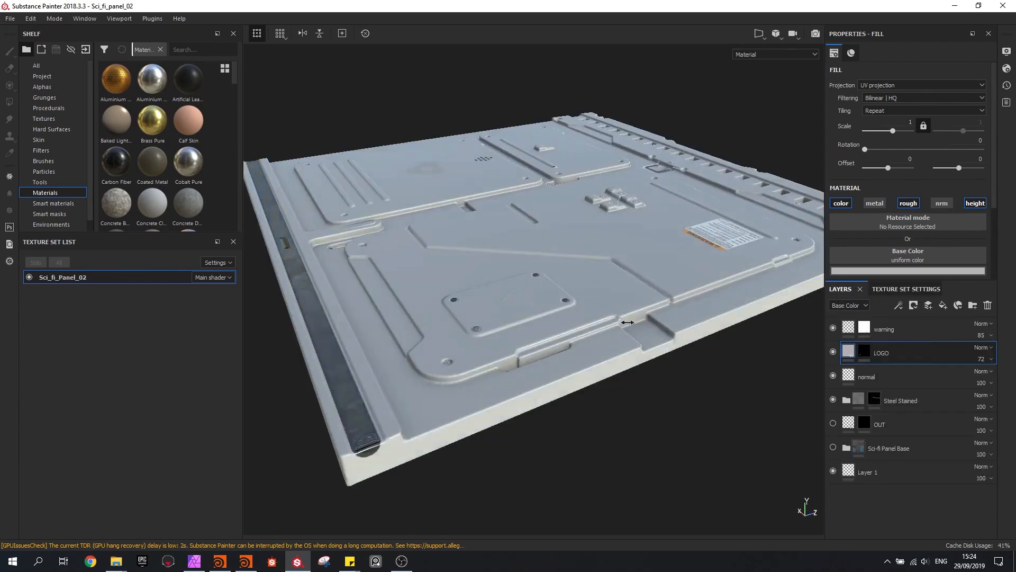
shift+right_drag(602, 318, 460, 307)
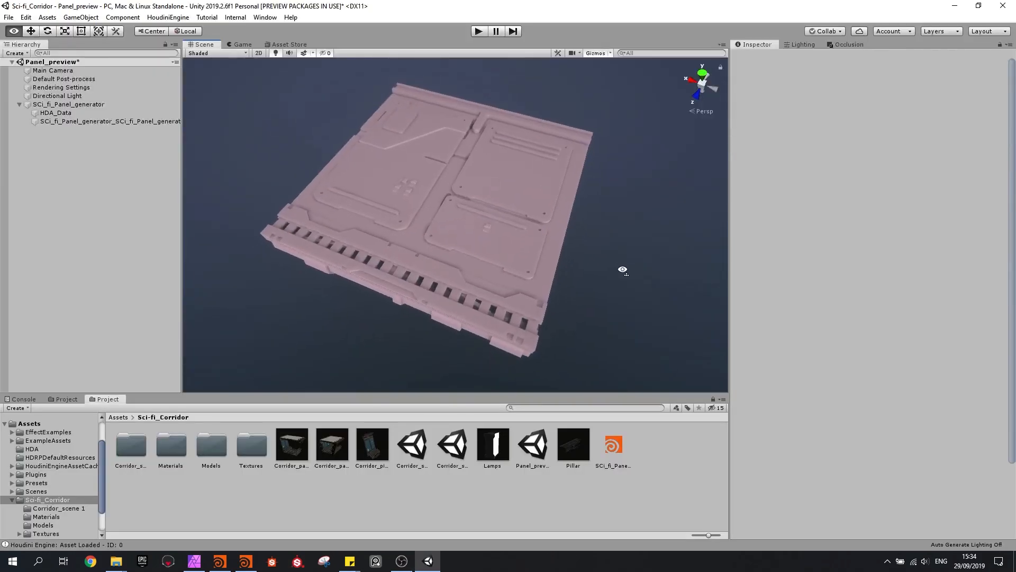
Switch to Unity, select the SCi_fi_Panel_generator object in the scene and bring up its asset parameters
mouse_move(623, 270)
alt+mouse_down()
mouse_move(548, 256)
mouse_move(563, 243)
mouse_move(571, 251)
alt+mouse_up()
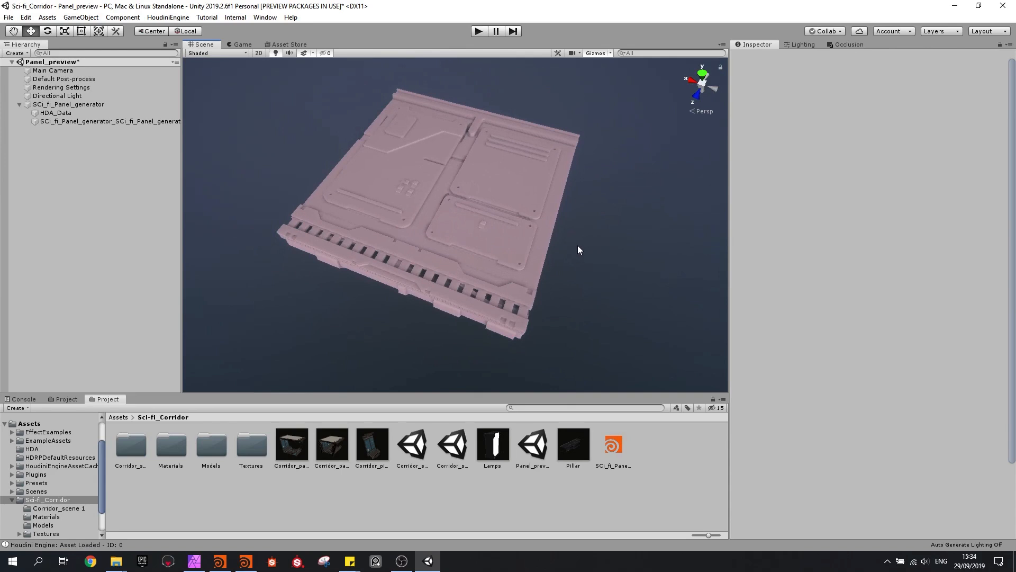
scroll(579, 252, up, 2)
click(579, 250)
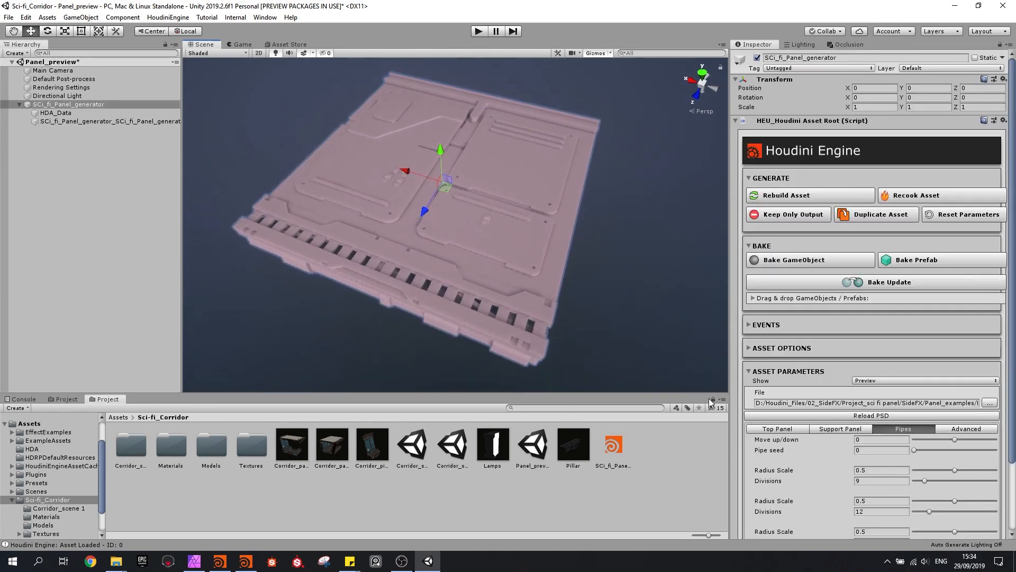
scroll(775, 380, down, 3)
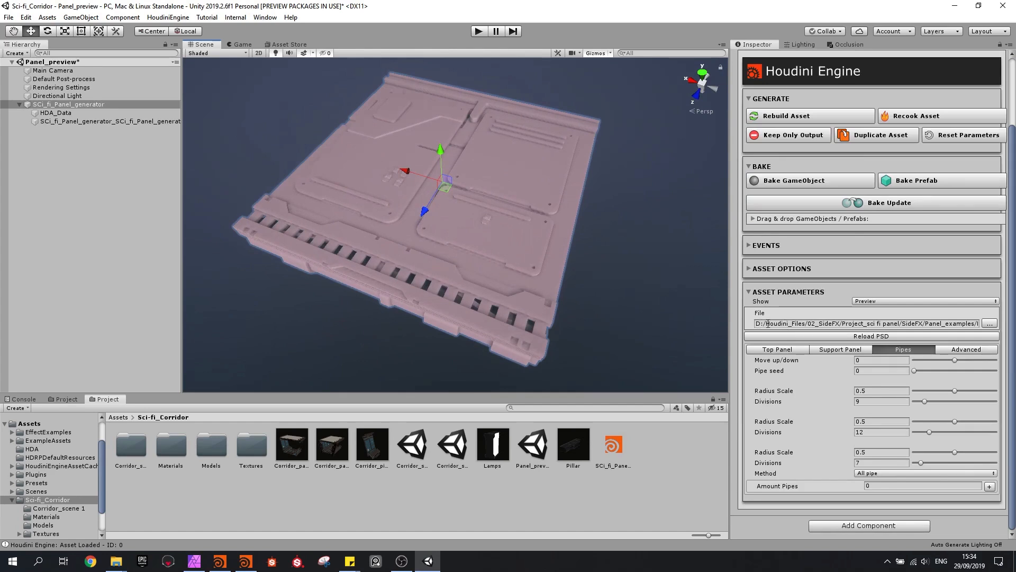
Try a different Move up/down value for the Top Panel and reset it to 0
click(781, 349)
alt+drag(596, 255, 509, 226)
mouse_move(954, 360)
mouse_down()
mouse_move(976, 361)
mouse_move(948, 361)
mouse_move(959, 361)
mouse_up()
click(881, 360)
text(0)
Set the pipe method to Manual and add one pipe with its Move value at 2.068965
click(658, 319)
alt+drag(658, 319, 561, 233)
click(571, 205)
click(897, 429)
scroll(898, 421, down, 3)
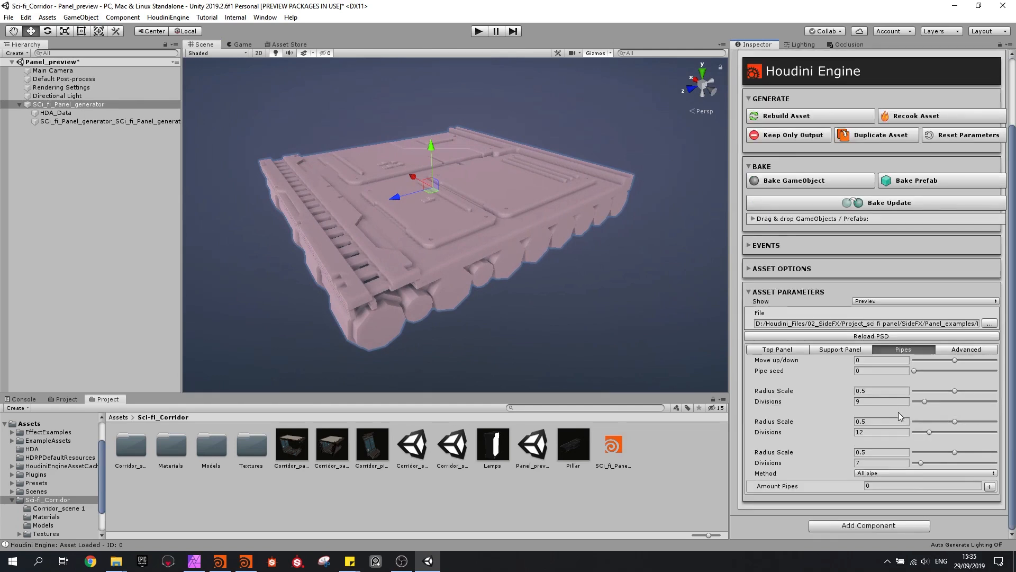
click(891, 474)
click(884, 500)
click(988, 486)
drag(979, 496, 986, 496)
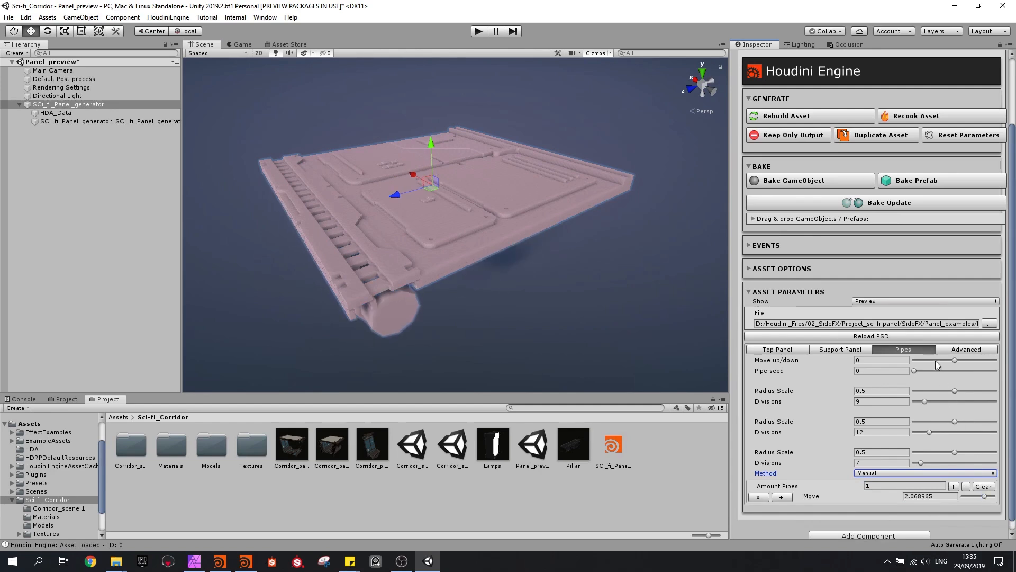
Reduce the first pipe's Radius Scale to 0.3636364 and inspect the panel with its pipe
scroll(935, 386, up, 3)
scroll(927, 429, down, 3)
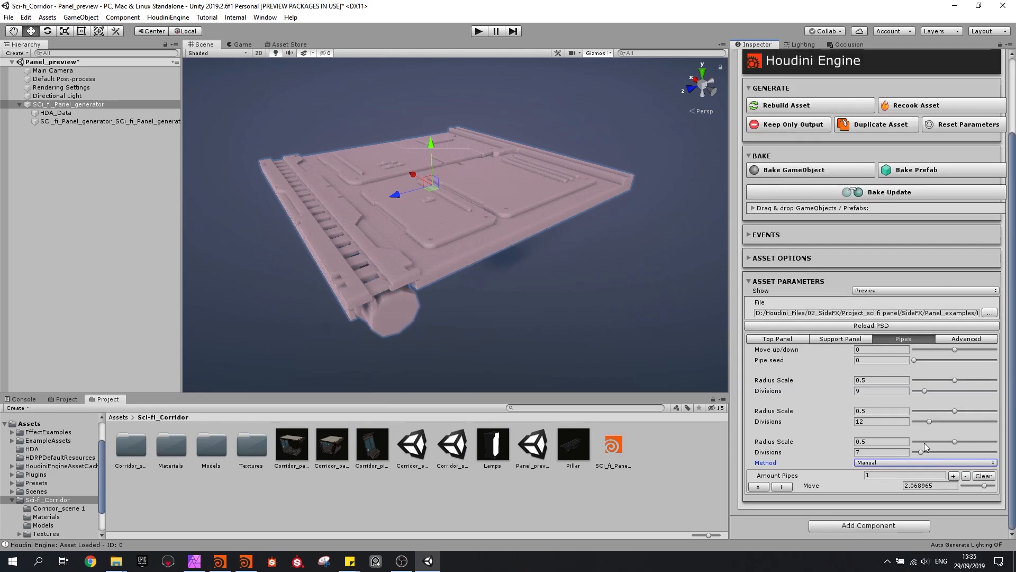
mouse_move(946, 379)
mouse_down()
mouse_move(932, 377)
mouse_move(944, 379)
mouse_up()
right_drag(516, 216, 490, 281)
key(s)
key(w)
Switch the panel generator's Show parameter to Low
scroll(790, 372, up, 3)
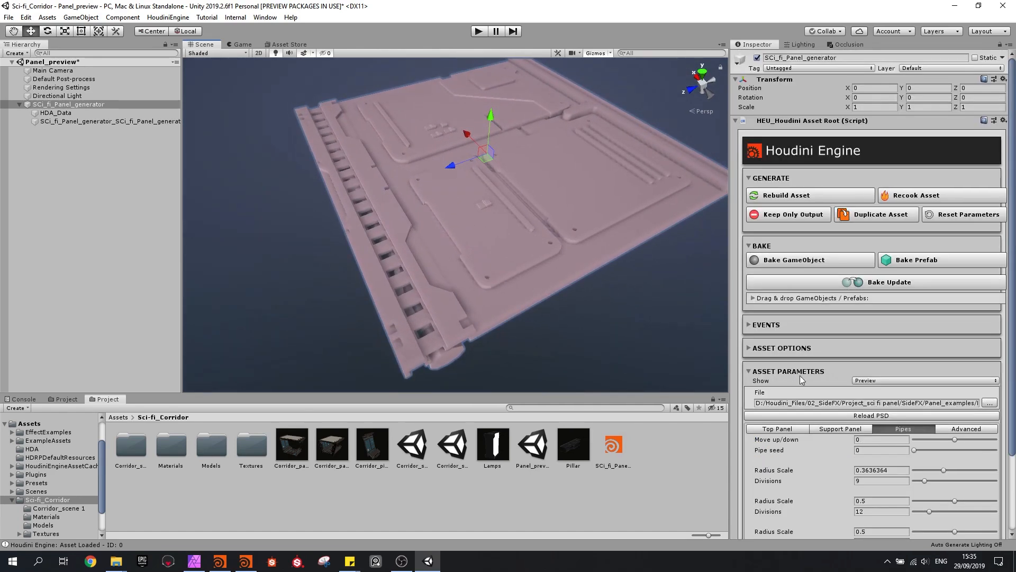
click(863, 381)
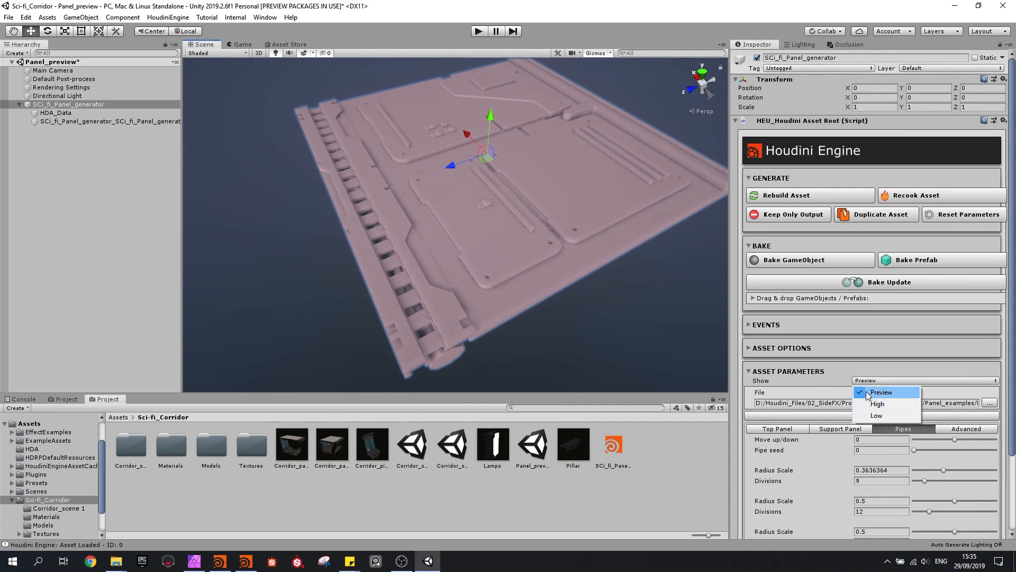
click(881, 415)
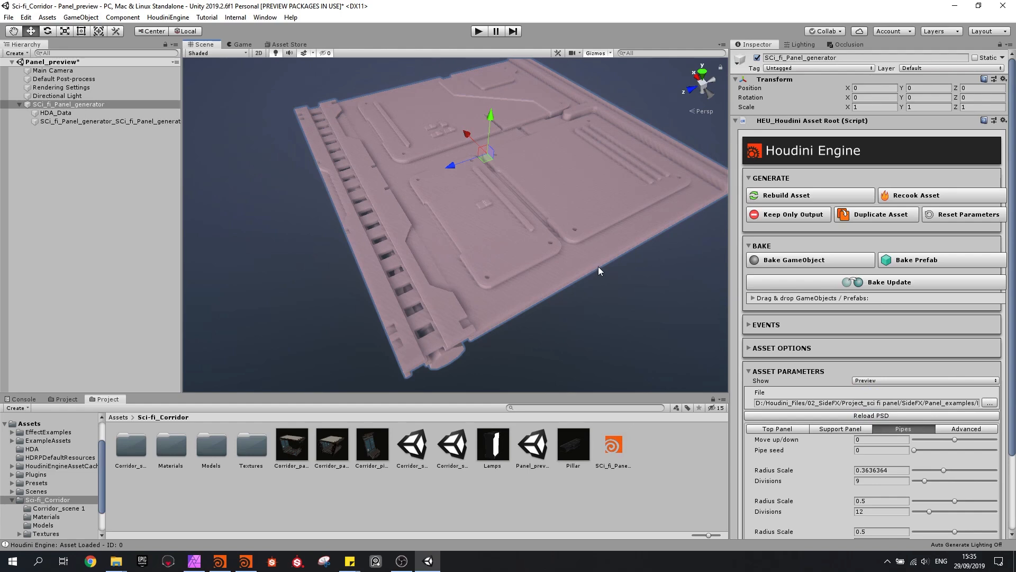
mouse_move(598, 265)
alt+mouse_down()
mouse_move(598, 255)
mouse_move(651, 281)
mouse_move(590, 320)
mouse_move(590, 254)
alt+mouse_up()
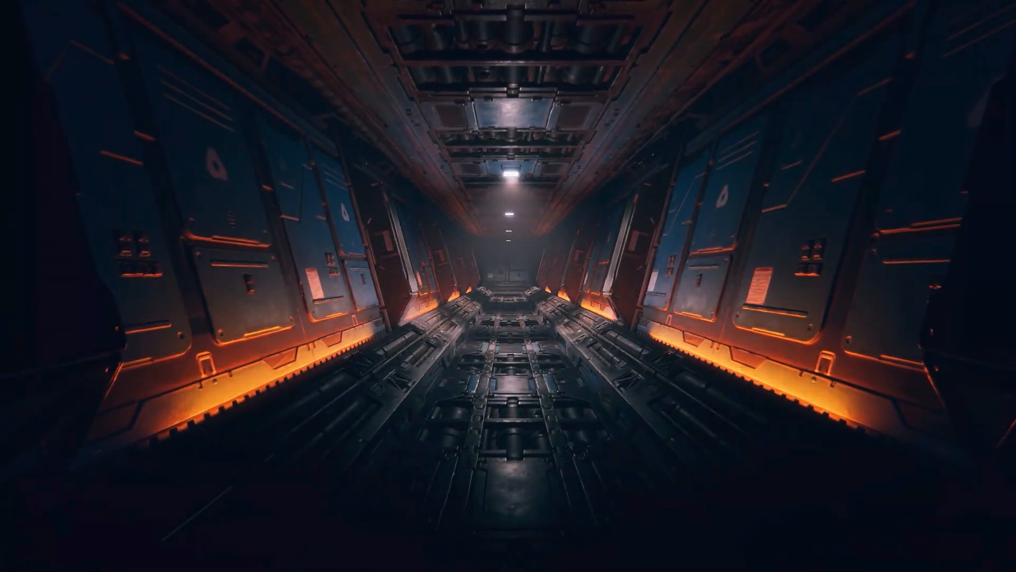